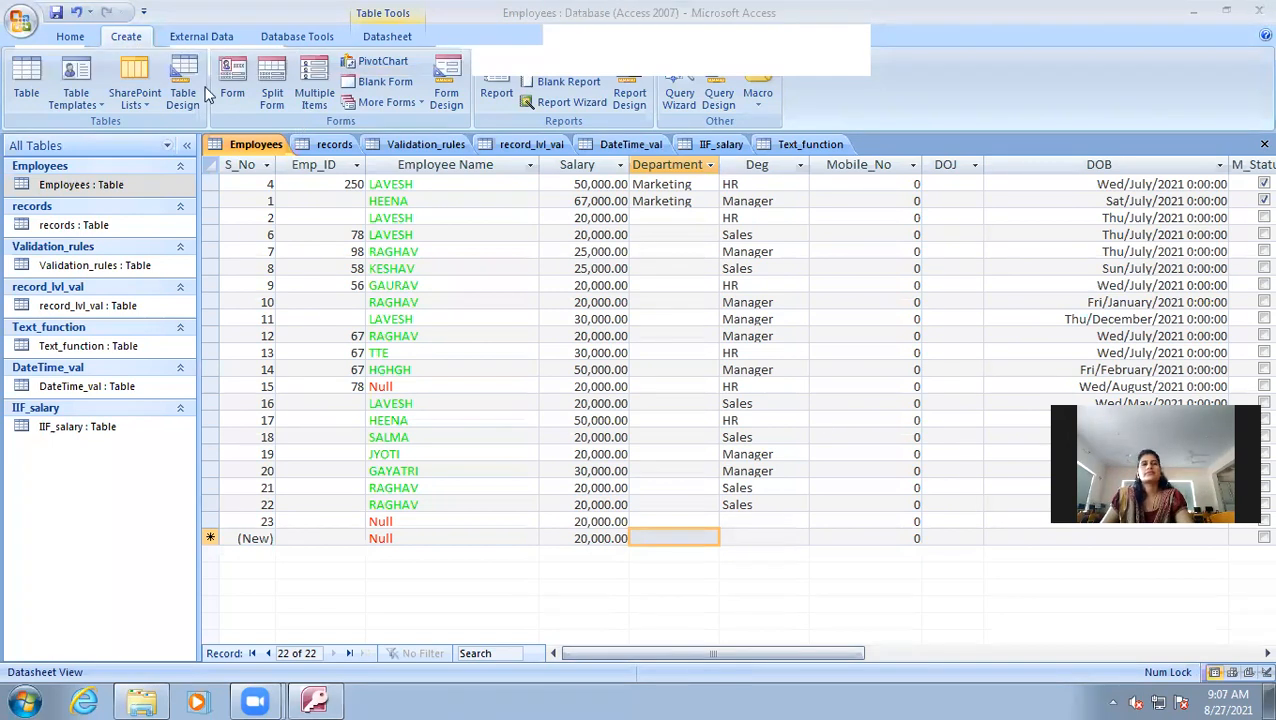
- Create a report from the Employees table, dismiss its property sheet and open the report in Design View
{"action": "left_click", "coordinate": [500, 100]}
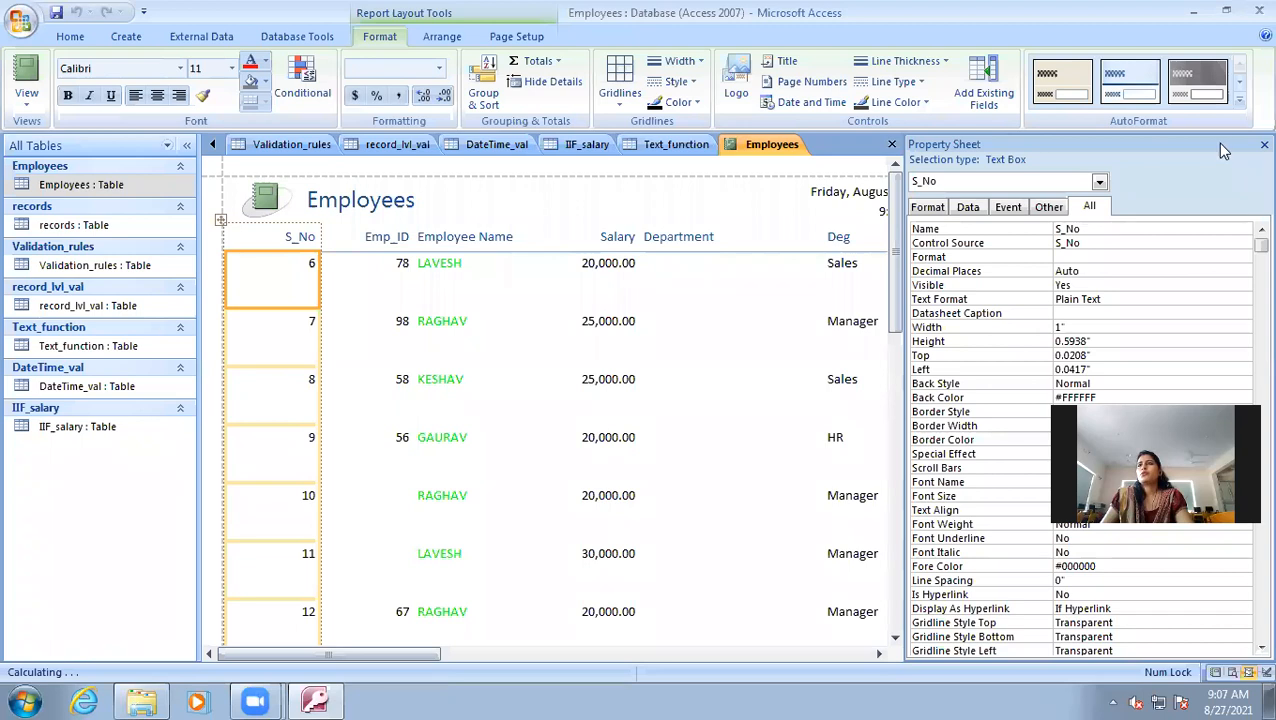
{"action": "left_click", "coordinate": [1263, 145]}
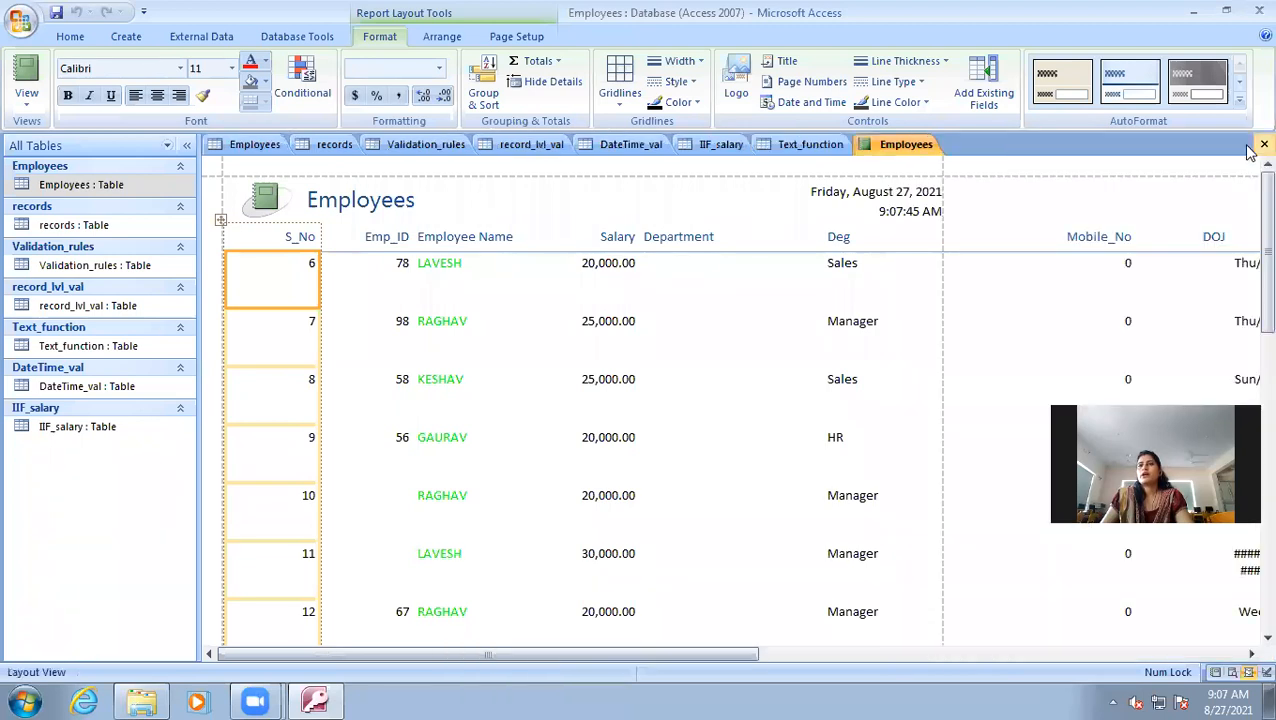
{"action": "left_click", "coordinate": [27, 100]}
{"action": "left_click", "coordinate": [70, 258]}
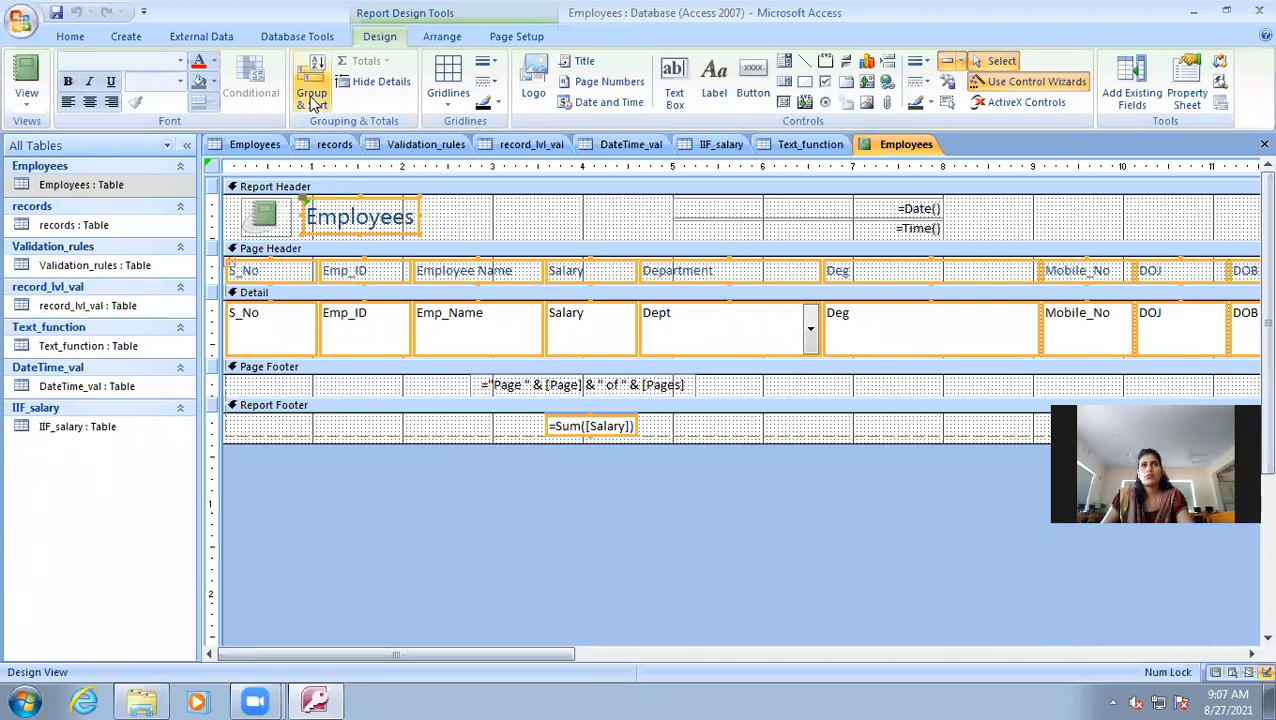
- Group the Employees report on the Deg field
{"action": "left_click", "coordinate": [310, 100]}
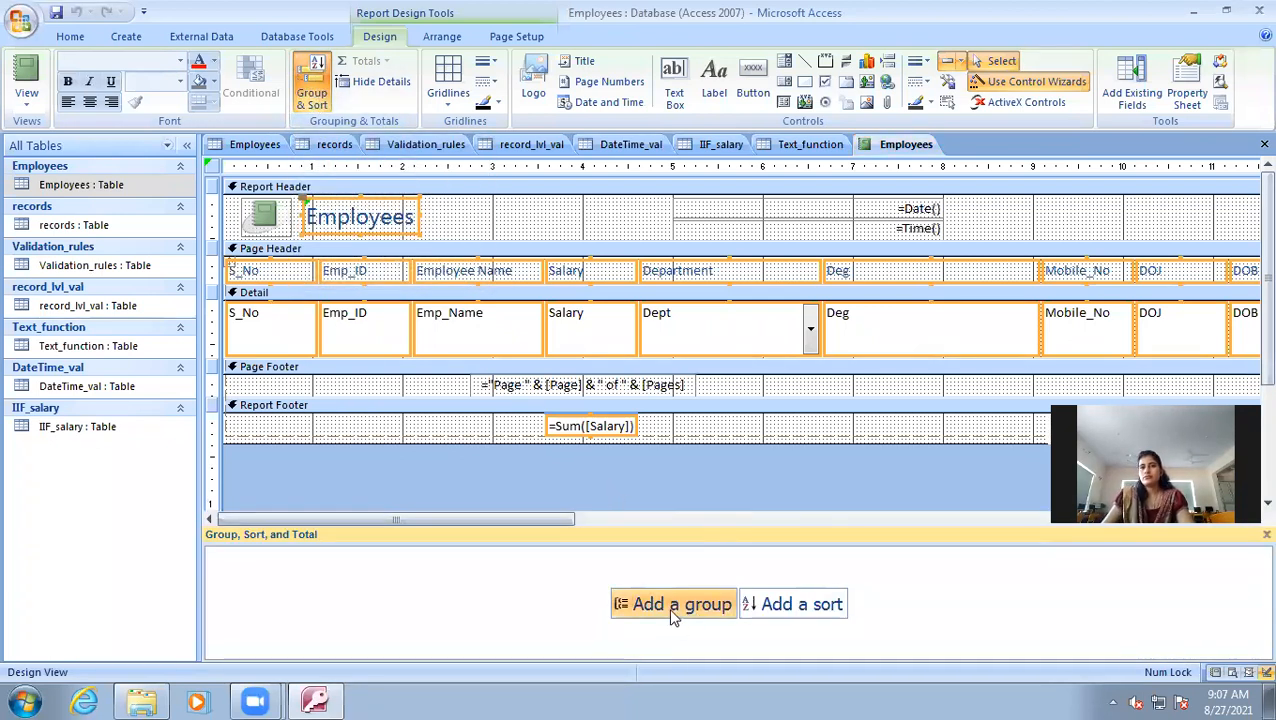
{"action": "left_click", "coordinate": [670, 607]}
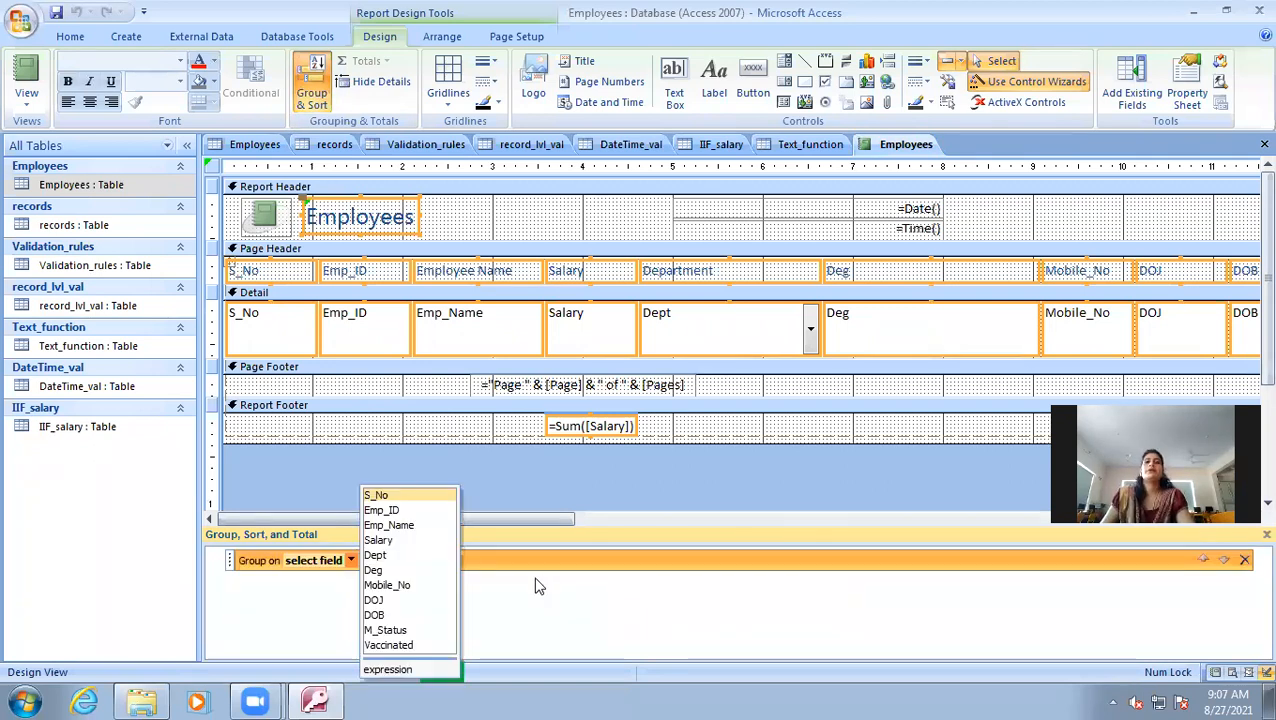
{"action": "left_click", "coordinate": [385, 570]}
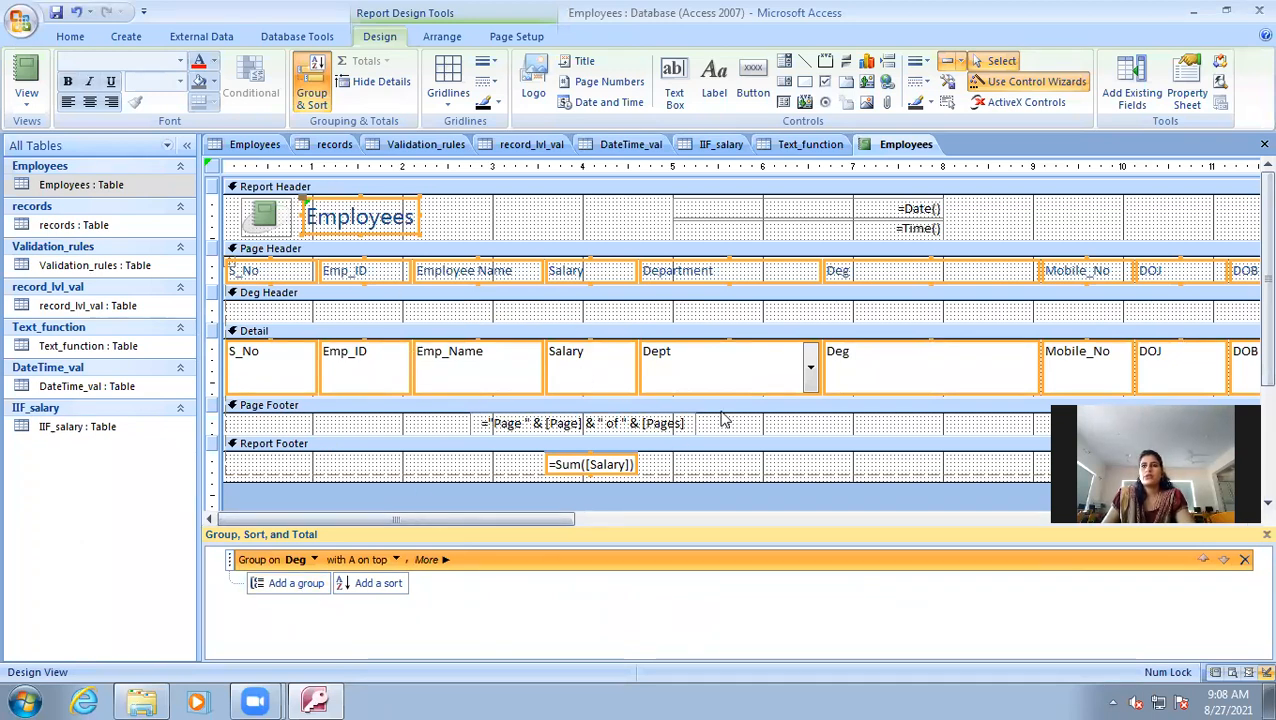
- Remove the control layout from the report's fields and labels so that each can be handled individually
{"action": "left_click", "coordinate": [256, 376]}
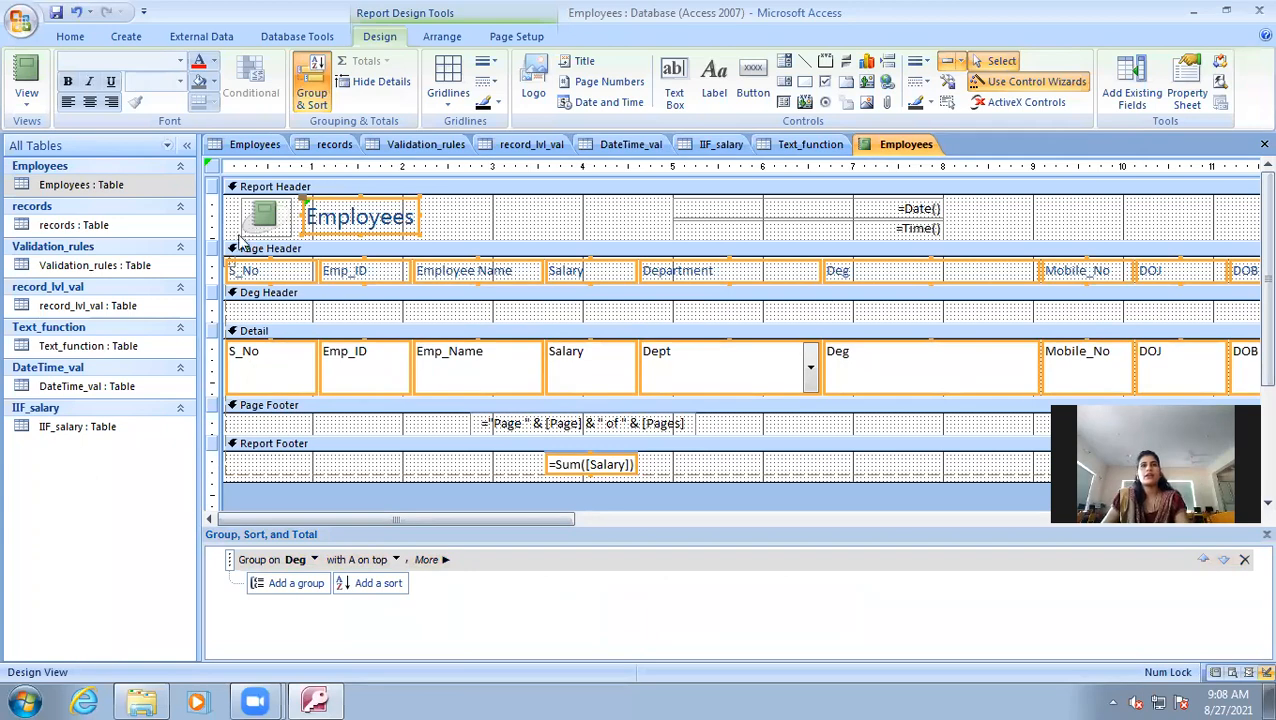
{"action": "left_click", "coordinate": [442, 37]}
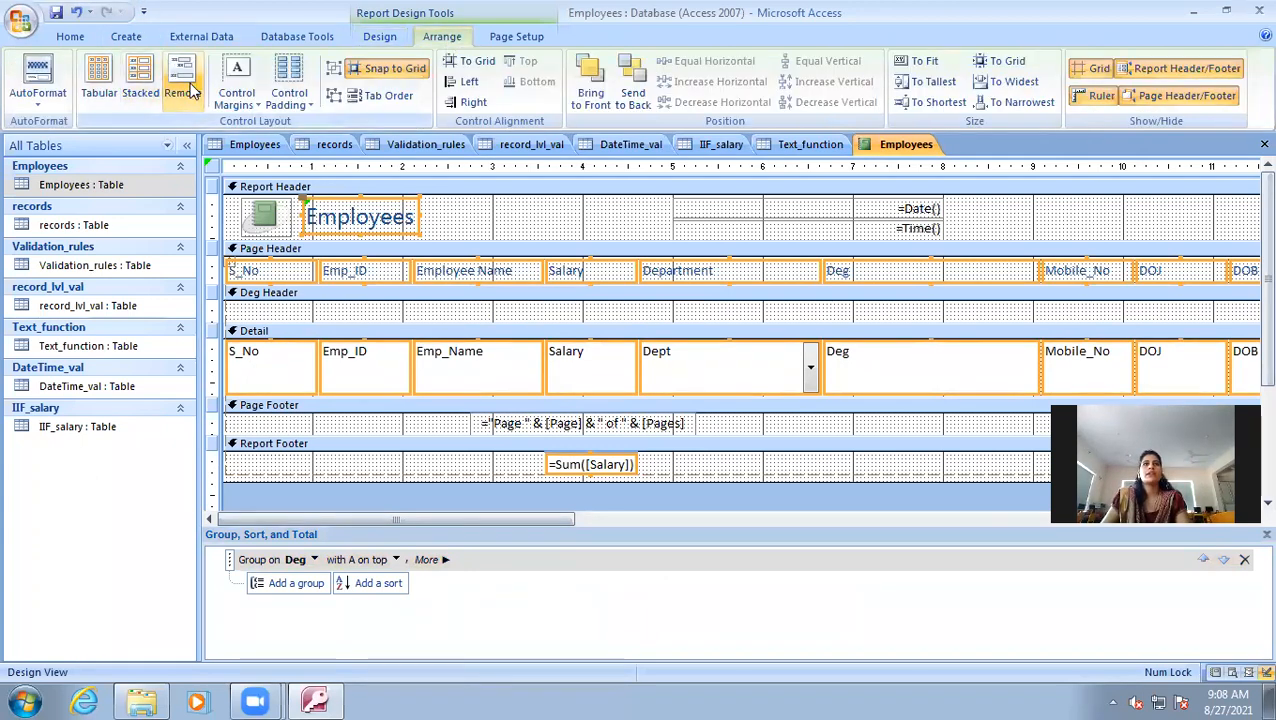
{"action": "left_click", "coordinate": [278, 362], "text": "shift"}
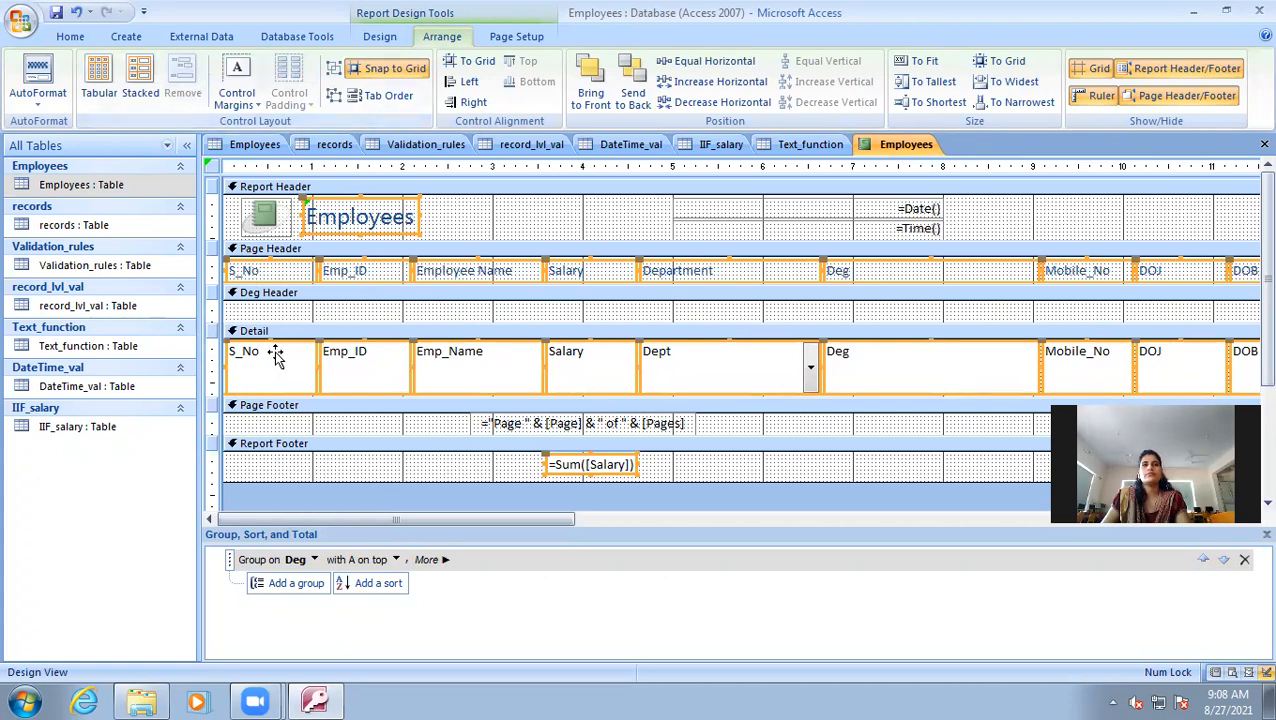
{"action": "key", "text": "Delete"}
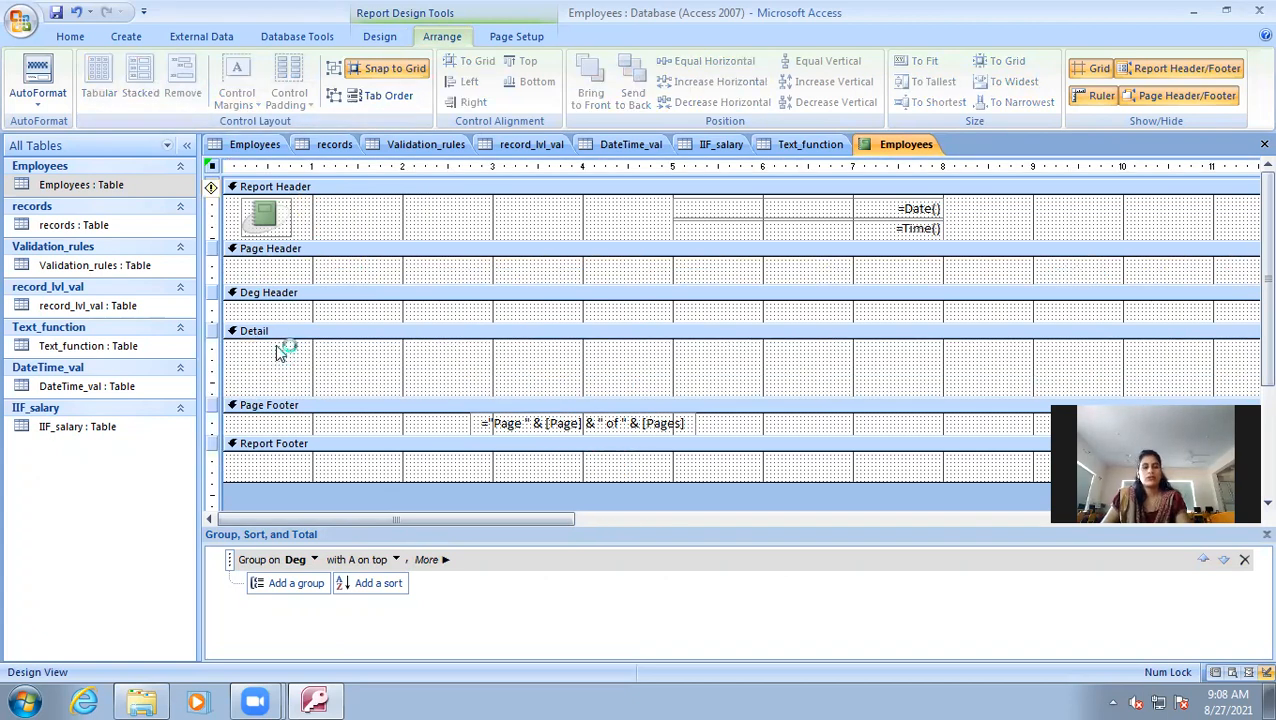
{"action": "key", "text": "ctrl+z"}
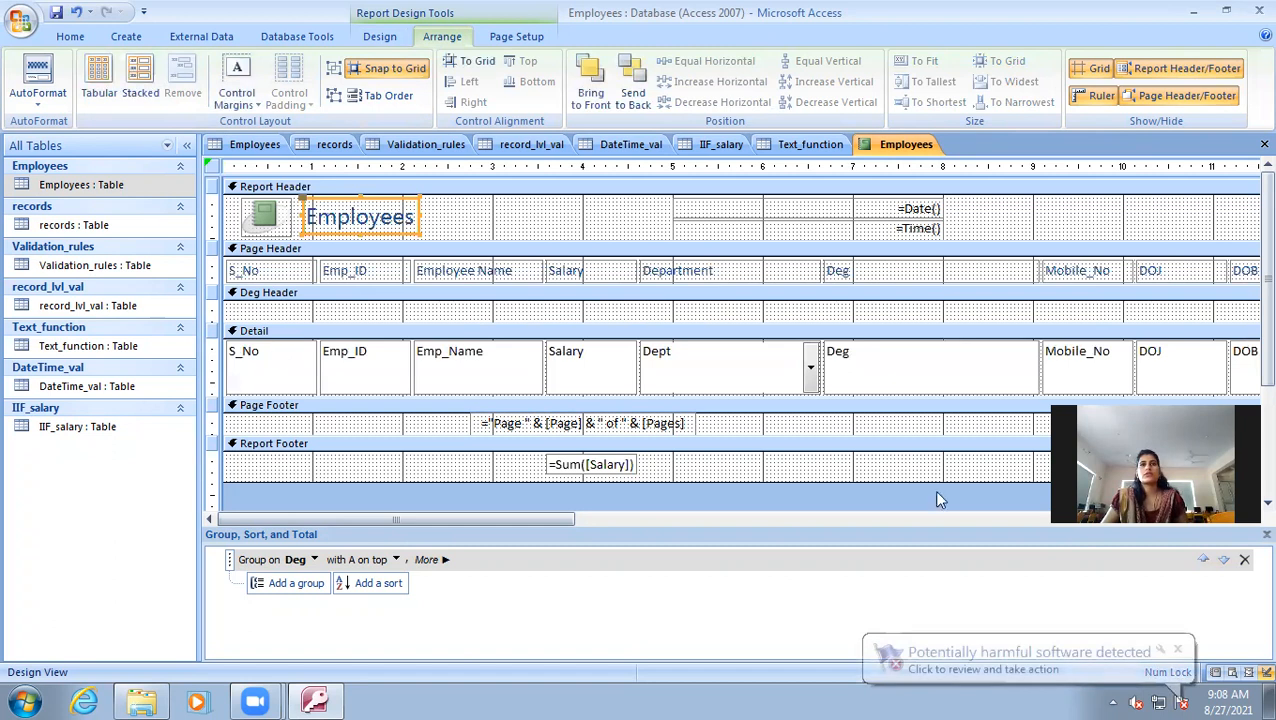
- Delete the S_No and Dept fields from the Detail section
{"action": "left_click", "coordinate": [283, 364]}
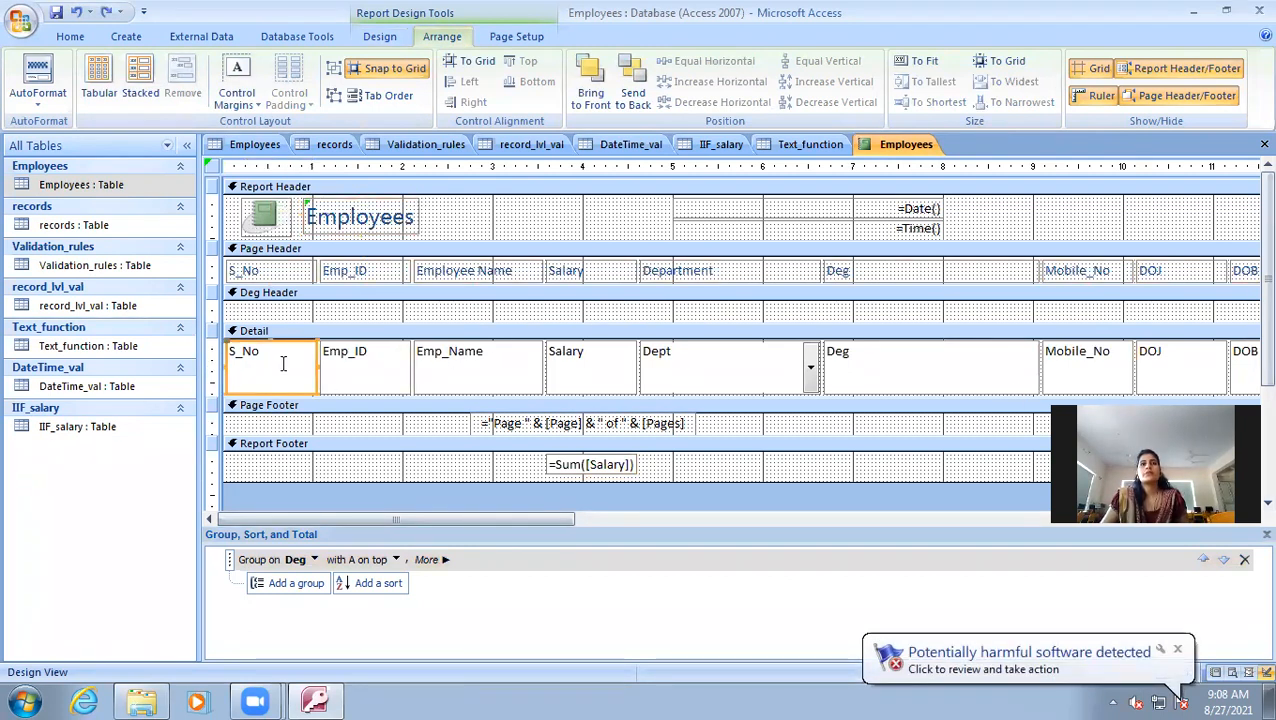
{"action": "key", "text": "Delete"}
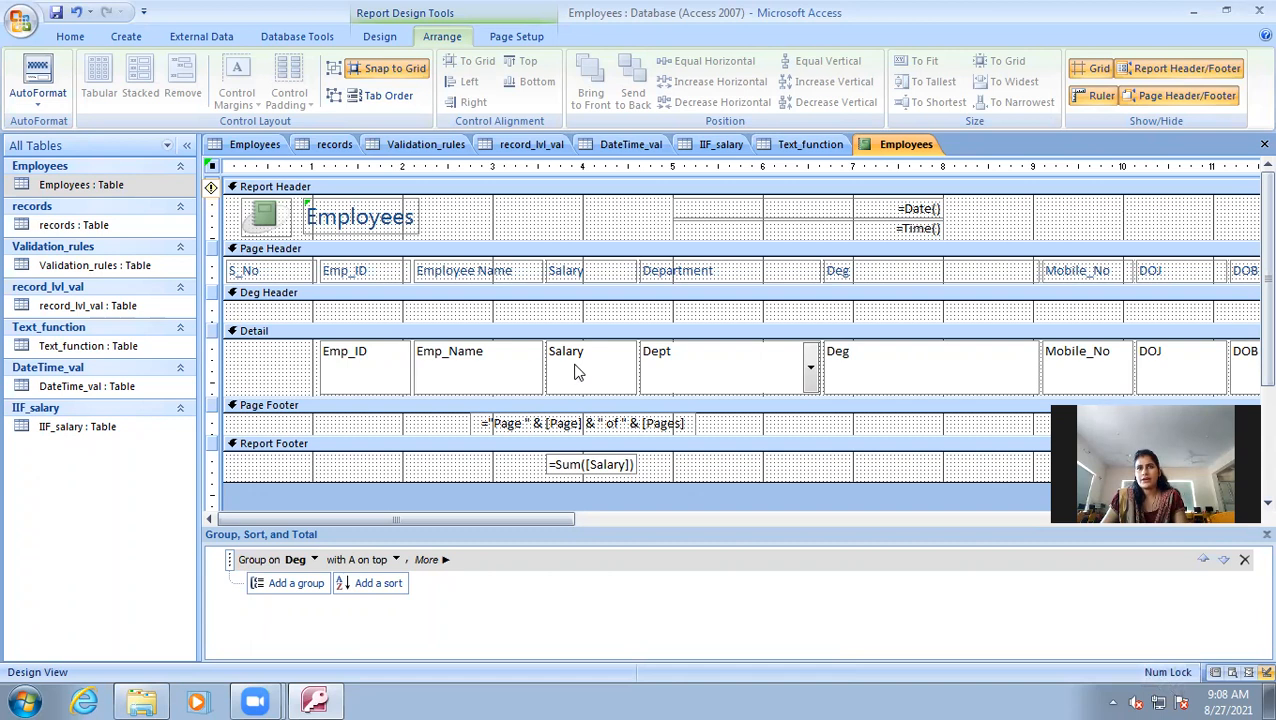
{"action": "left_click", "coordinate": [683, 366]}
{"action": "key", "text": "Delete"}
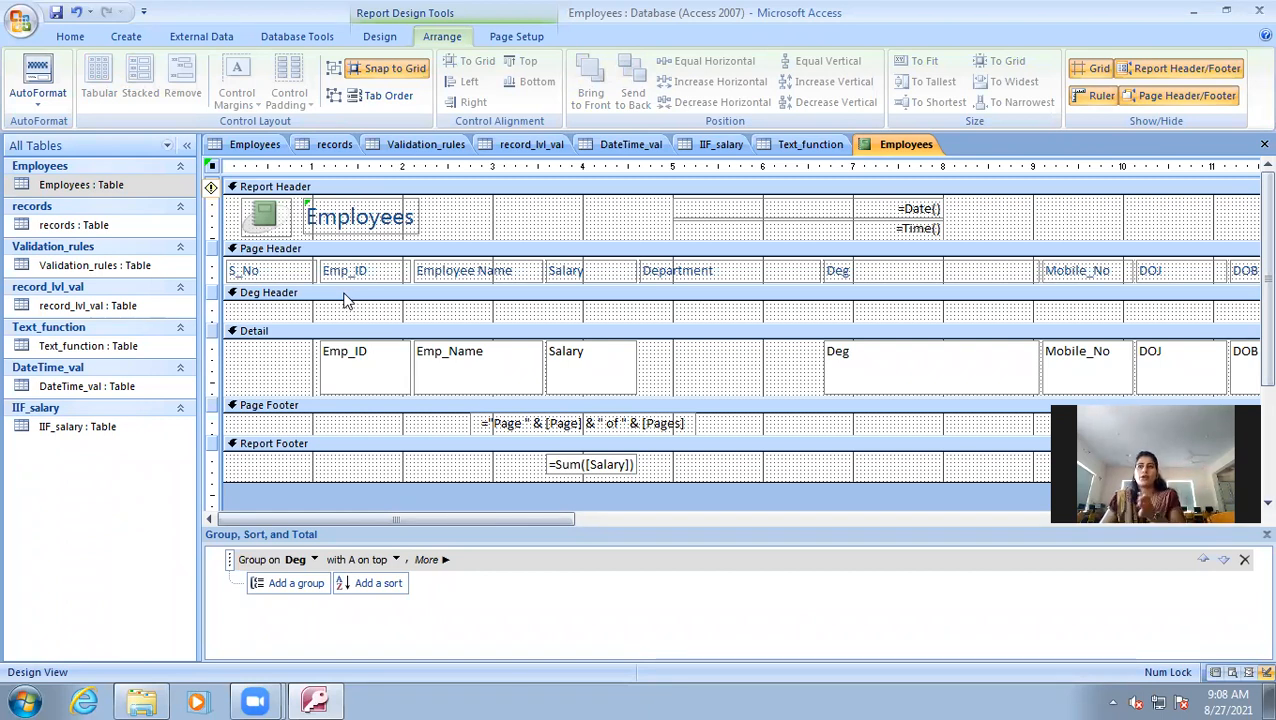
- Delete the Deg field from the Detail section
{"action": "left_click", "coordinate": [893, 371]}
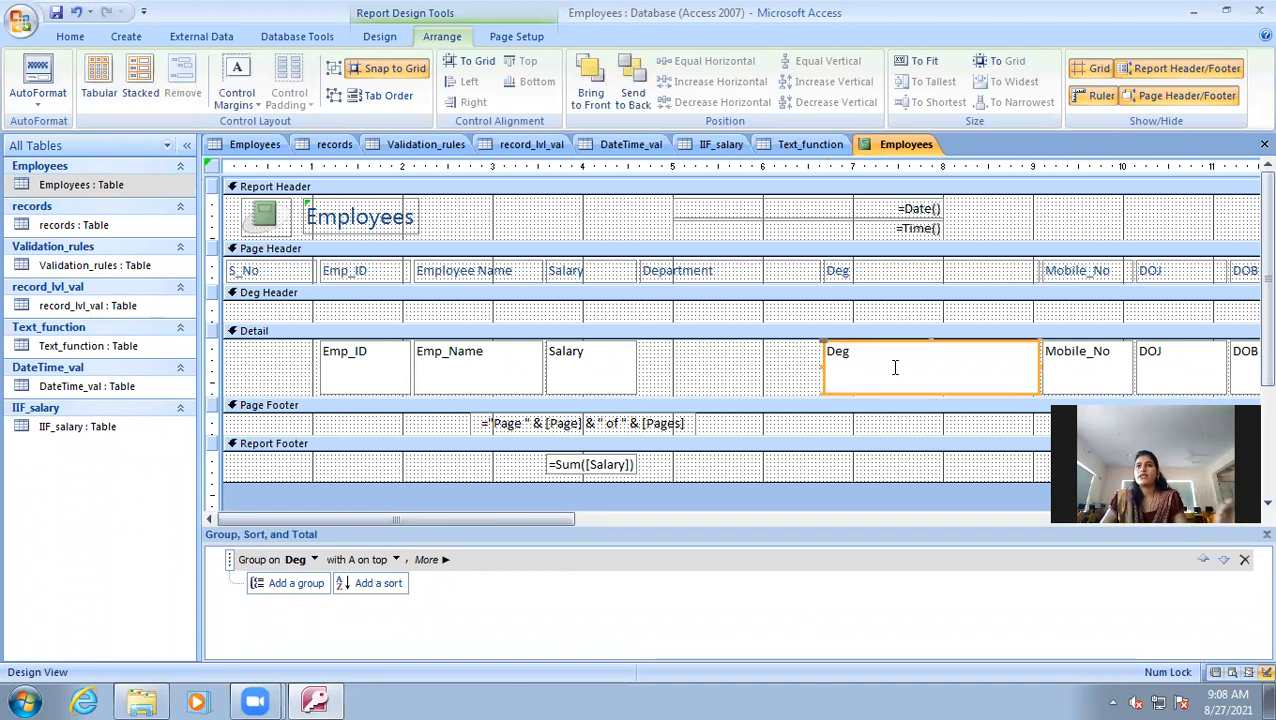
{"action": "double_click", "coordinate": [833, 350]}
{"action": "left_click", "coordinate": [844, 369]}
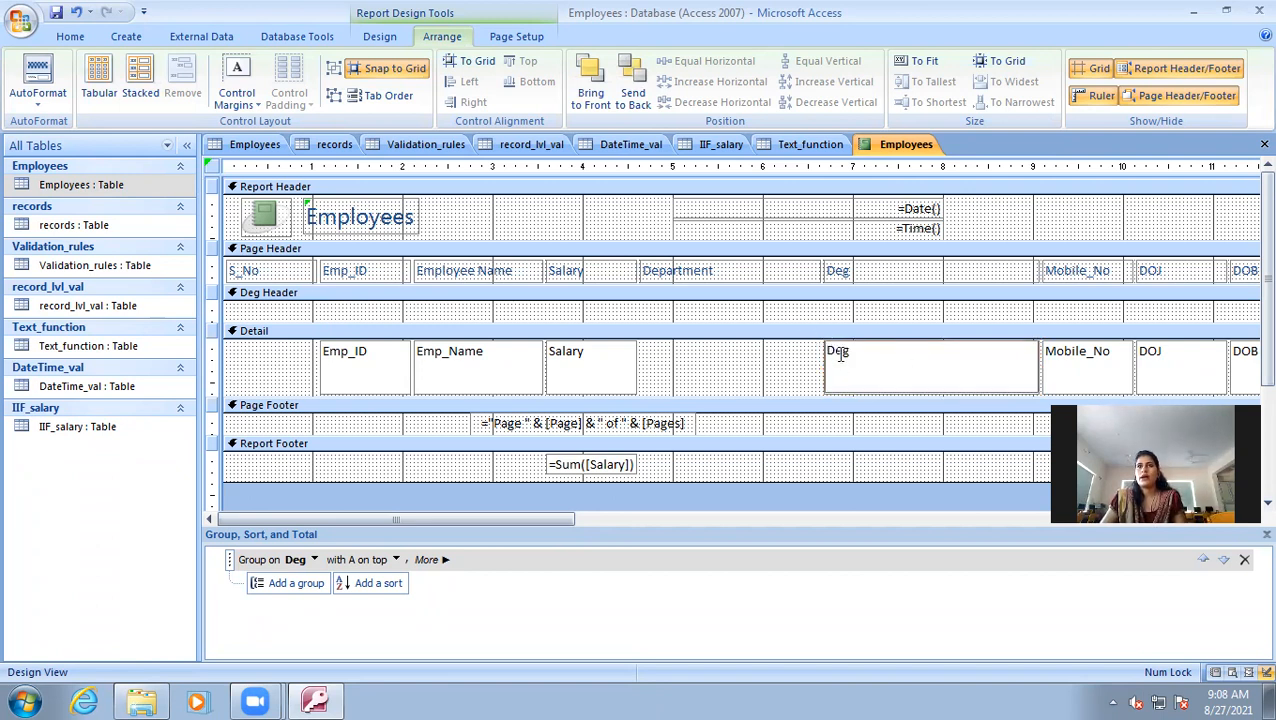
{"action": "left_click", "coordinate": [797, 379]}
{"action": "left_click", "coordinate": [851, 351]}
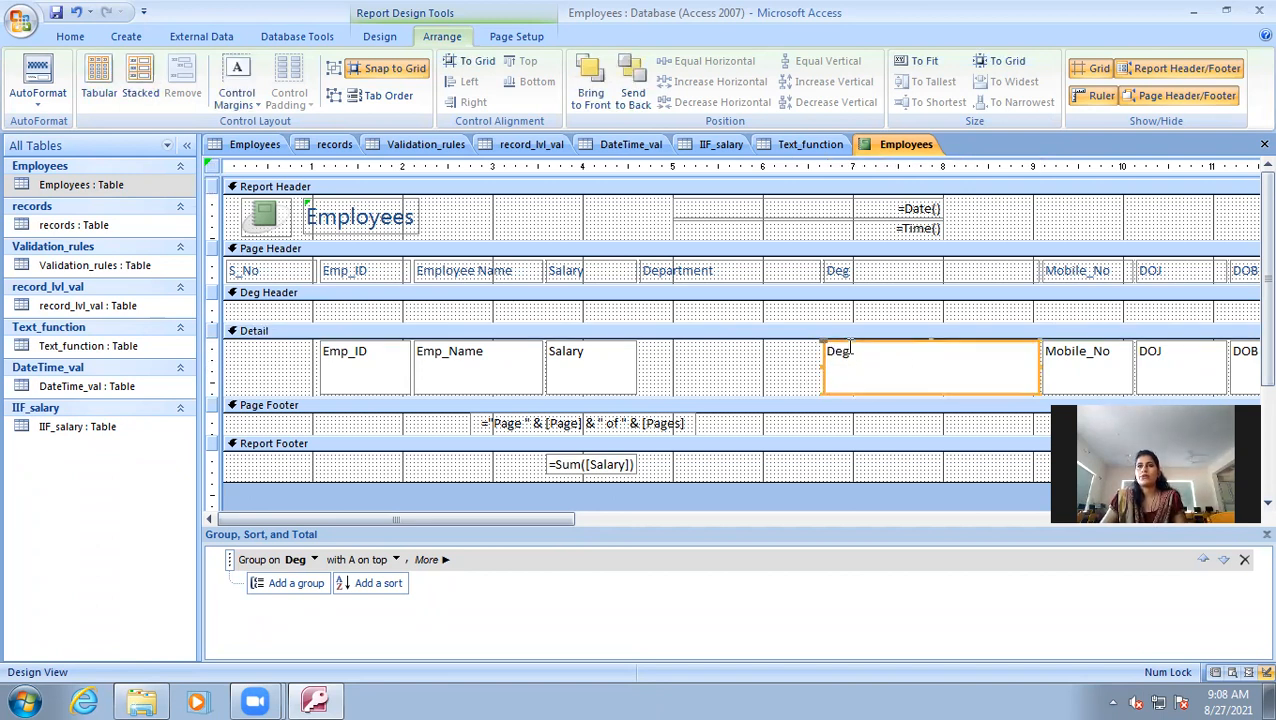
{"action": "left_click_drag", "start_coordinate": [819, 343], "coordinate": [515, 308]}
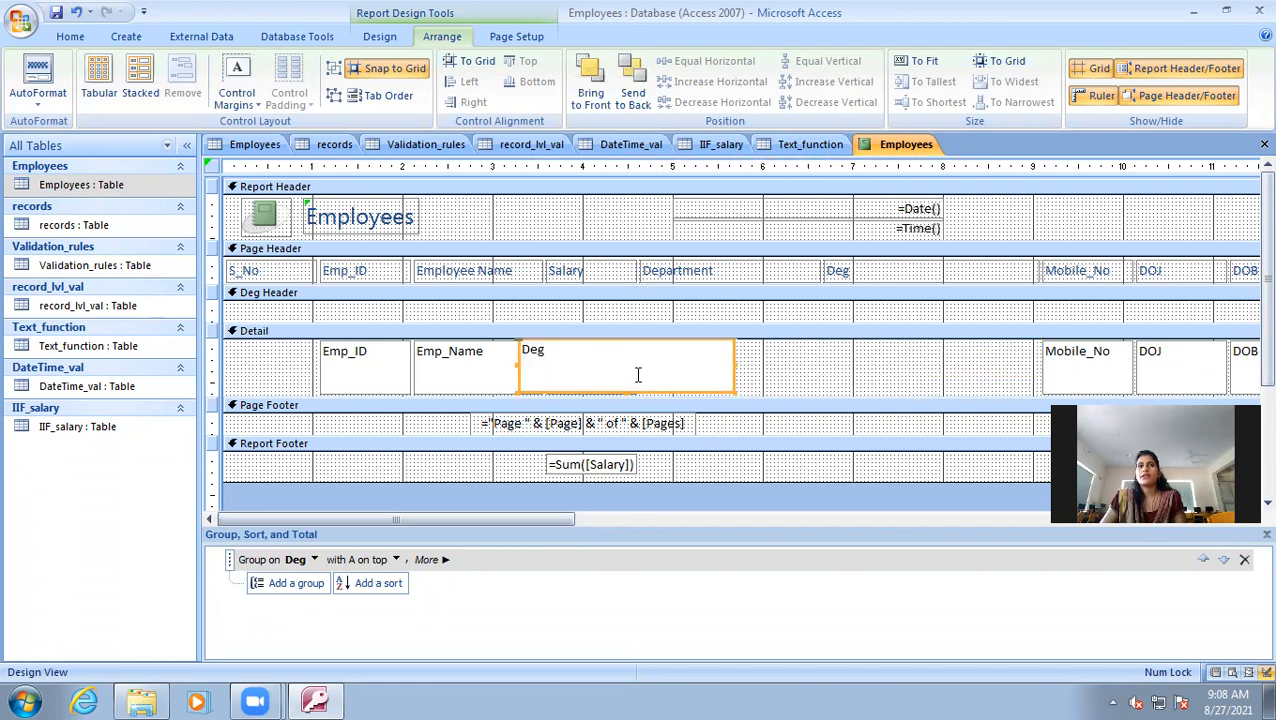
{"action": "key", "text": "Delete"}
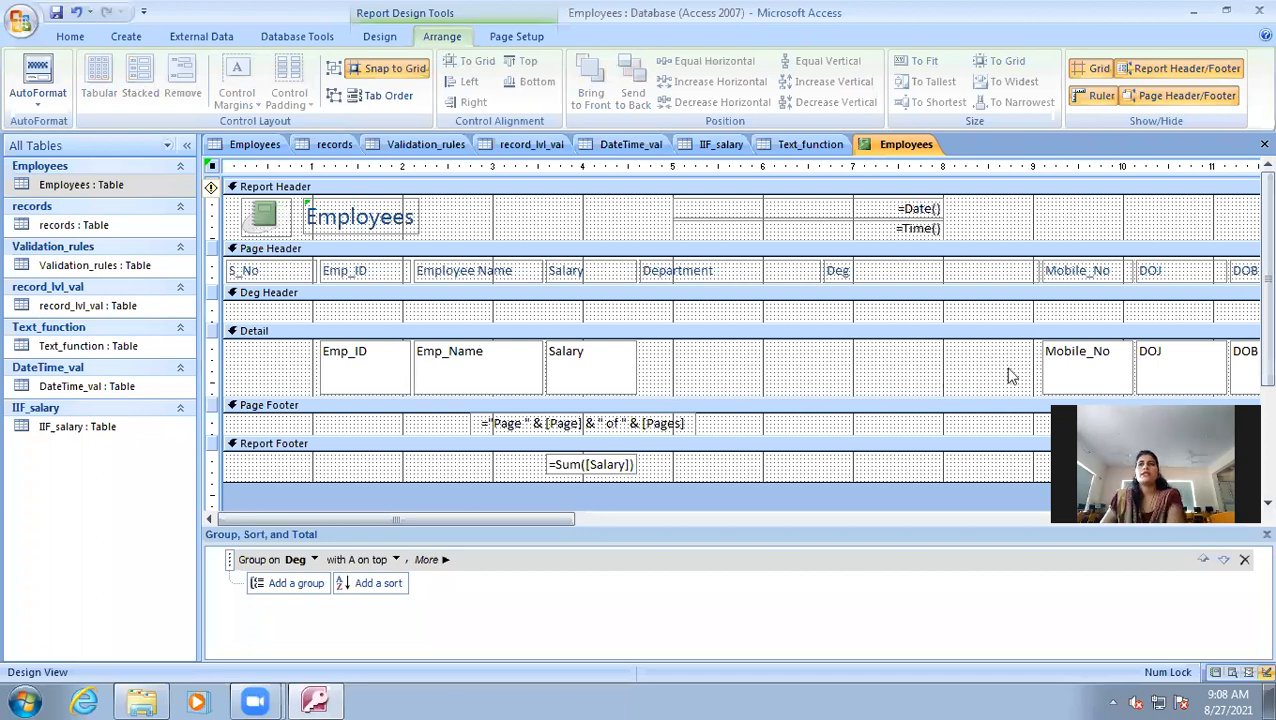
- Delete the Mobile_No and DOJ fields from the Detail section
{"action": "left_click", "coordinate": [1090, 372]}
{"action": "key", "text": "Delete"}
{"action": "left_click", "coordinate": [1198, 374]}
{"action": "key", "text": "Delete"}
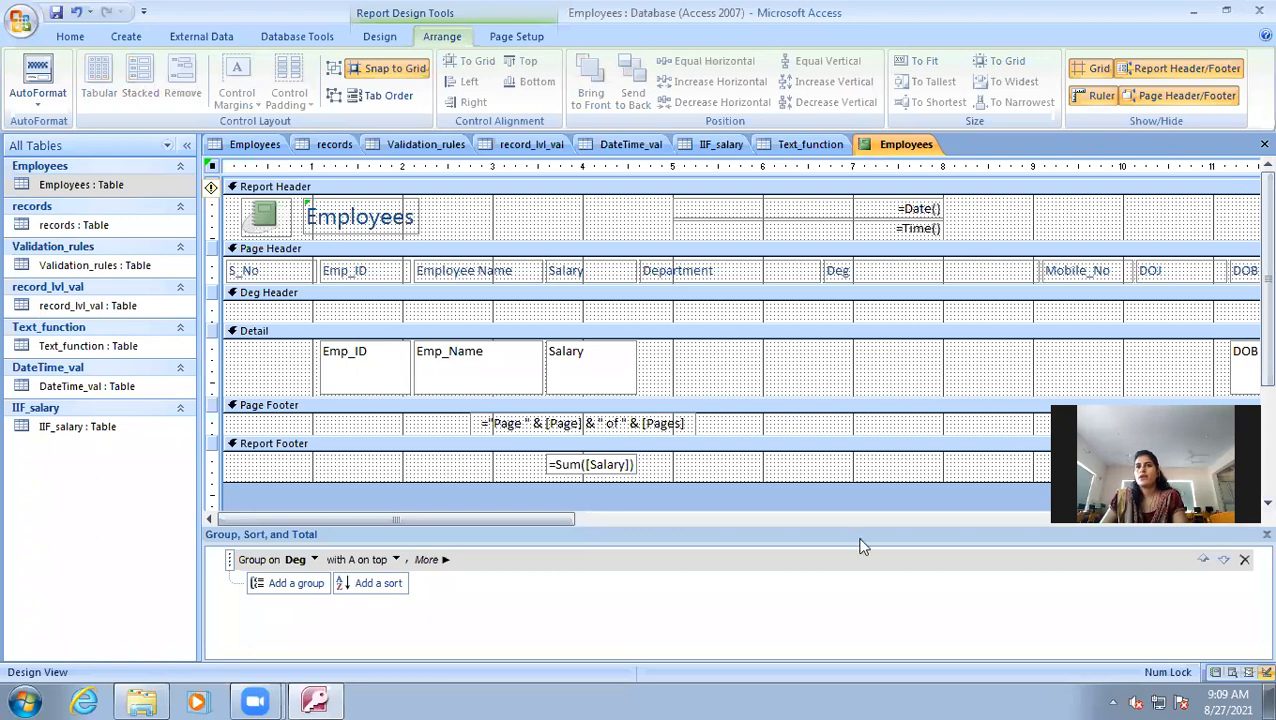
- Move the DOB field within the Detail section to just after Salary, at about the 5-inch ruler mark
{"action": "left_click_drag", "start_coordinate": [566, 520], "coordinate": [874, 533]}
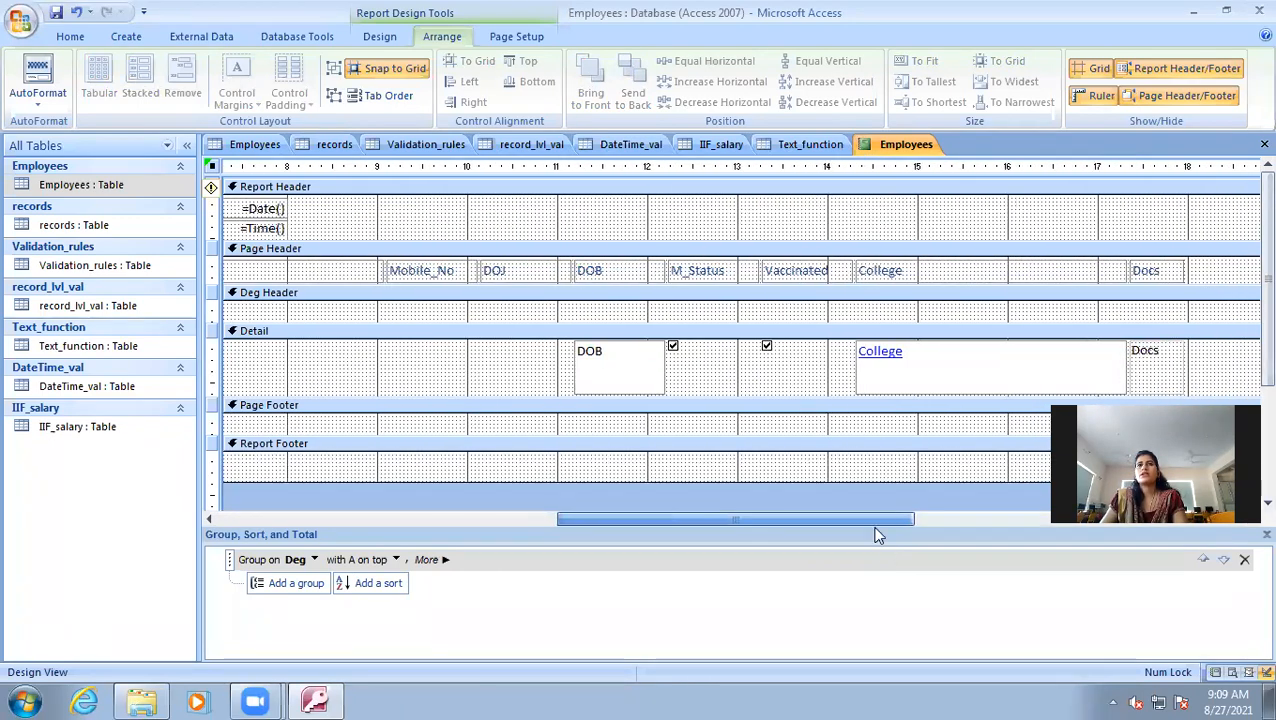
{"action": "left_click", "coordinate": [640, 378]}
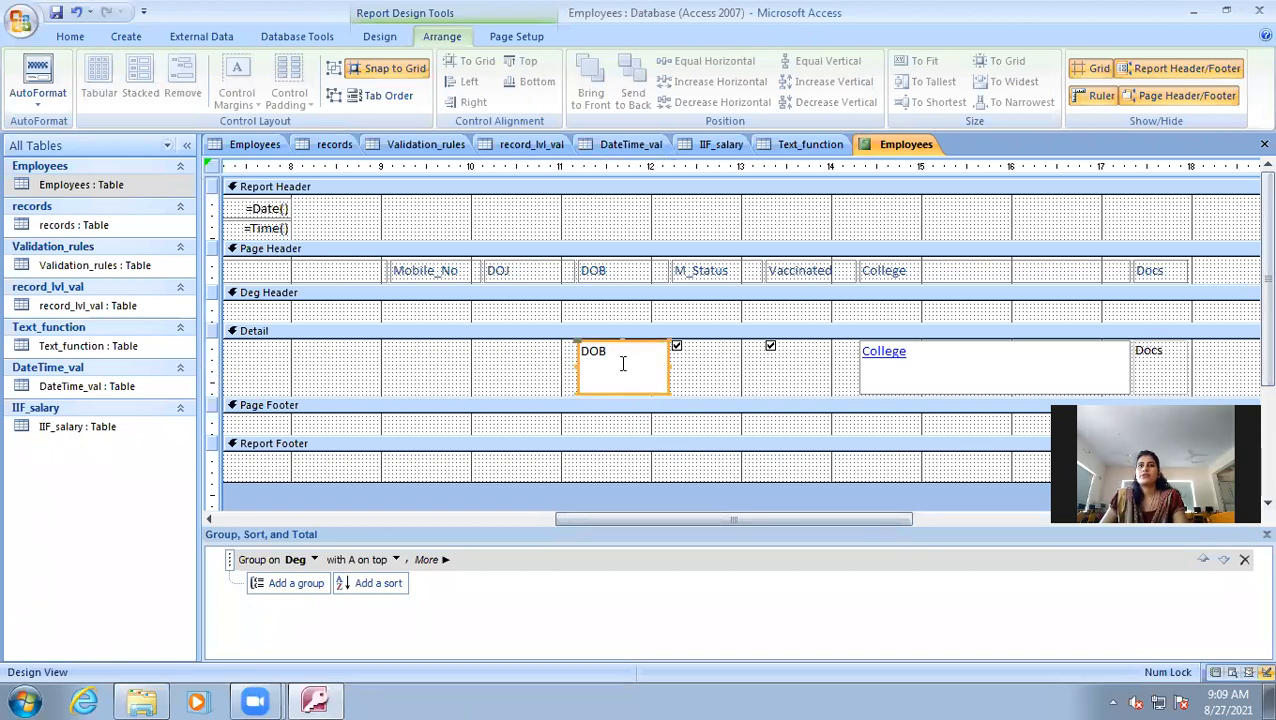
{"action": "left_click_drag", "start_coordinate": [573, 341], "coordinate": [368, 346]}
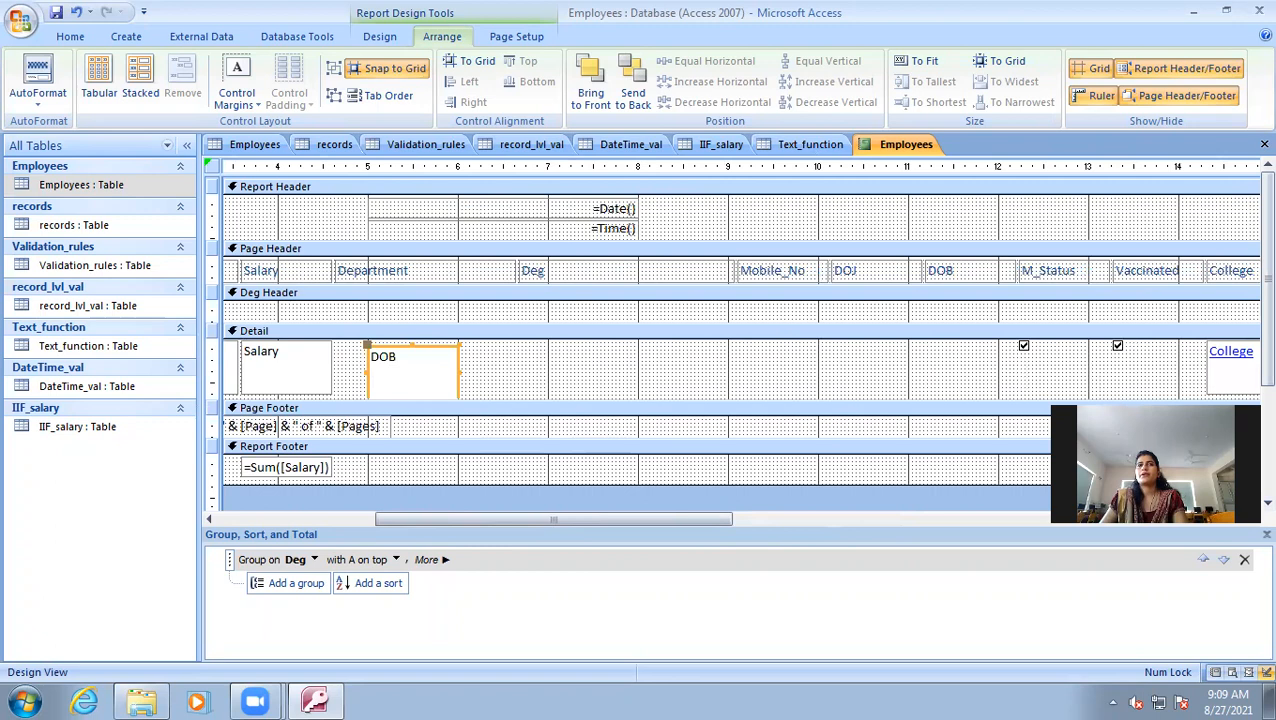
- Delete the M_Status, Vaccinated, College and Docs controls from the Detail section
{"action": "left_click_drag", "start_coordinate": [730, 520], "coordinate": [904, 518]}
{"action": "left_click", "coordinate": [684, 350]}
{"action": "key", "text": "Delete"}
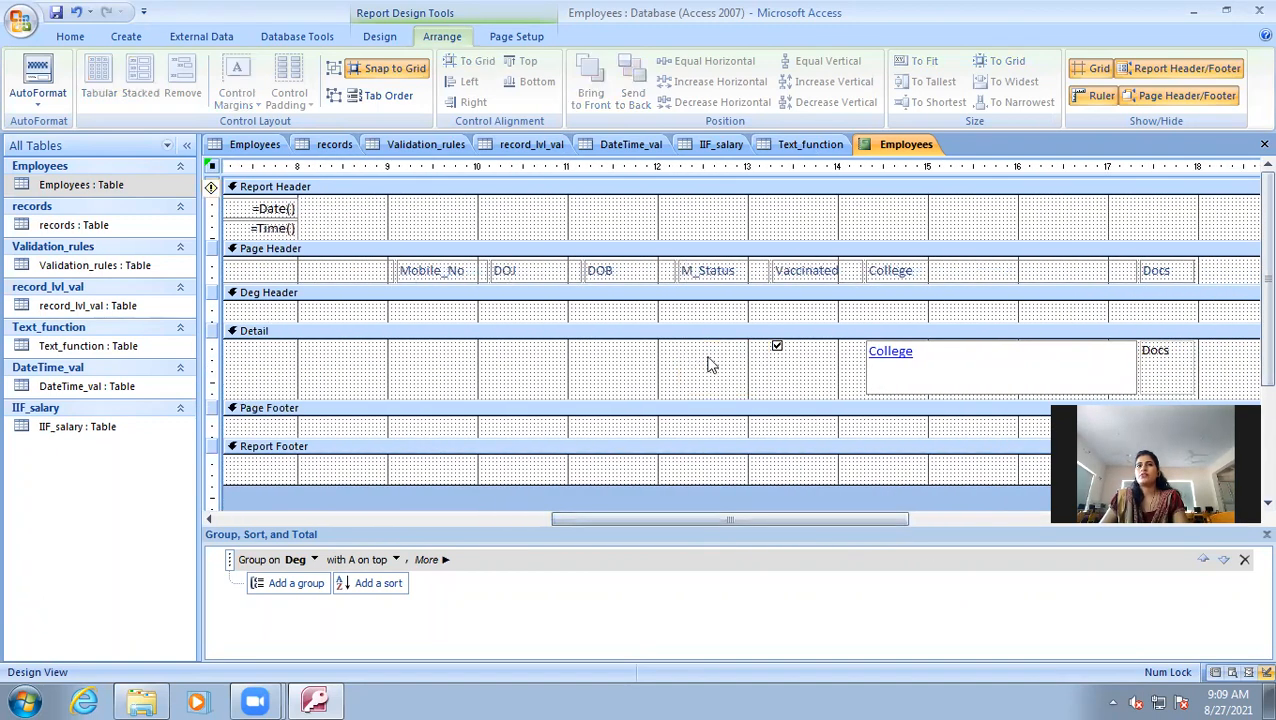
{"action": "left_click", "coordinate": [780, 350]}
{"action": "key", "text": "Delete"}
{"action": "left_click", "coordinate": [888, 363]}
{"action": "key", "text": "Delete"}
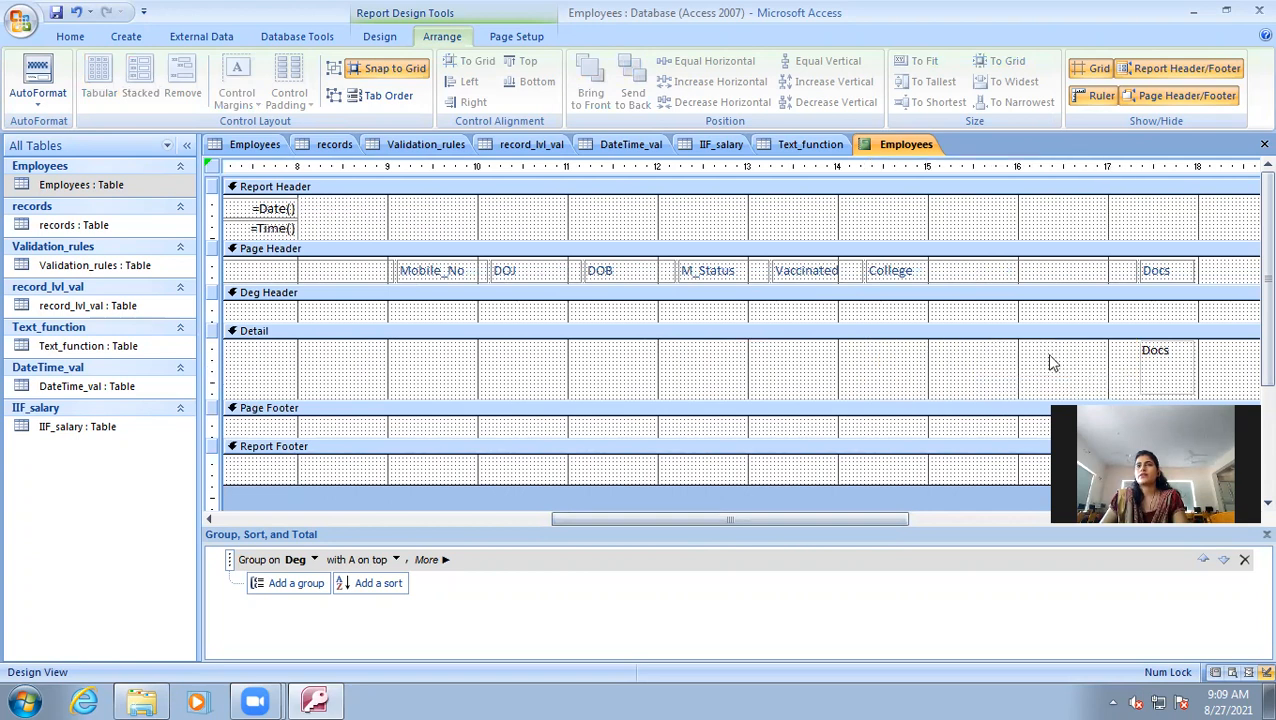
{"action": "left_click", "coordinate": [1168, 368]}
{"action": "key", "text": "Delete"}
- Delete the Docs, College, Vaccinated and M_Status labels from the Page Header
{"action": "left_click_drag", "start_coordinate": [862, 516], "coordinate": [950, 540]}
{"action": "left_click", "coordinate": [989, 279]}
{"action": "key", "text": "Delete"}
{"action": "left_click", "coordinate": [926, 276]}
{"action": "key", "text": "Delete"}
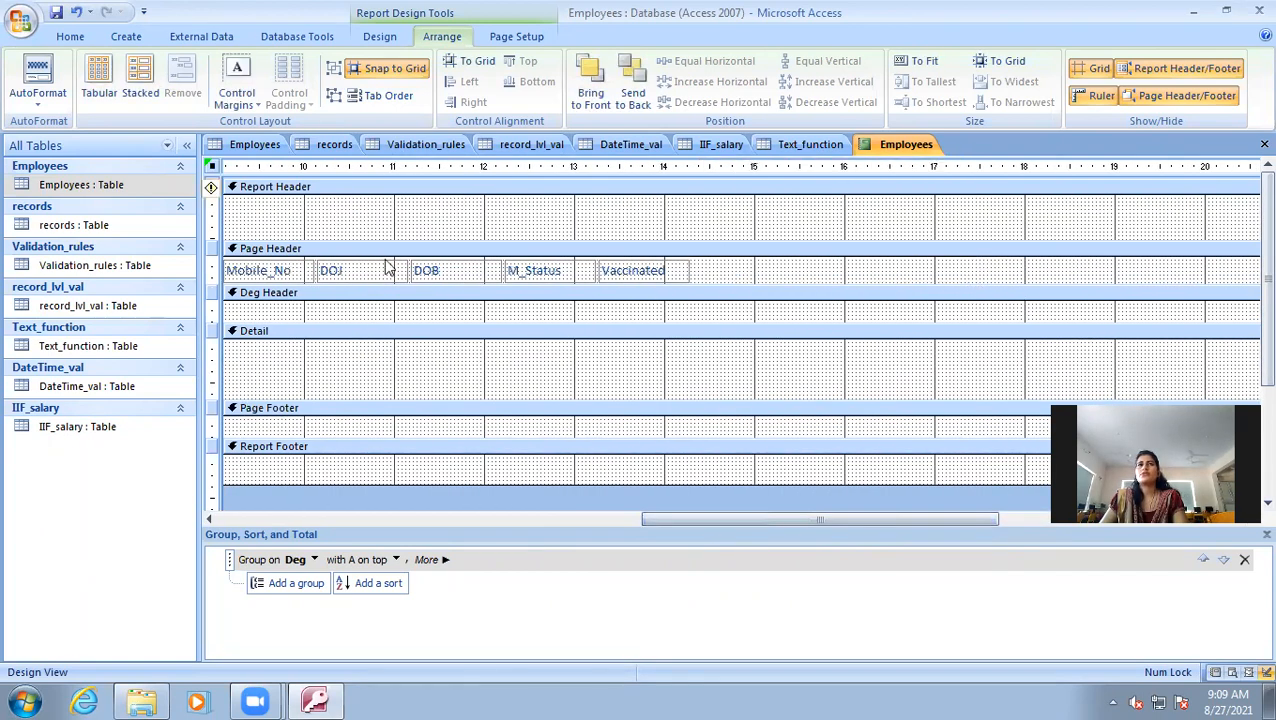
{"action": "left_click", "coordinate": [641, 277]}
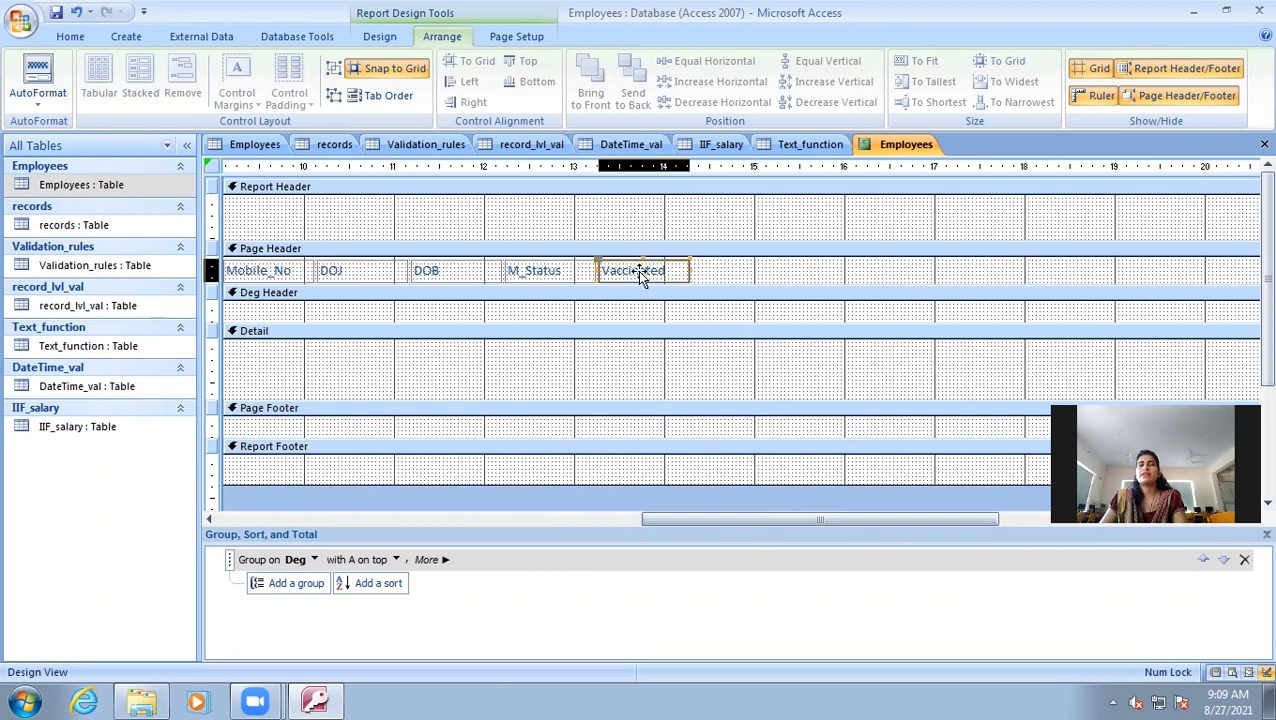
{"action": "key", "text": "Delete"}
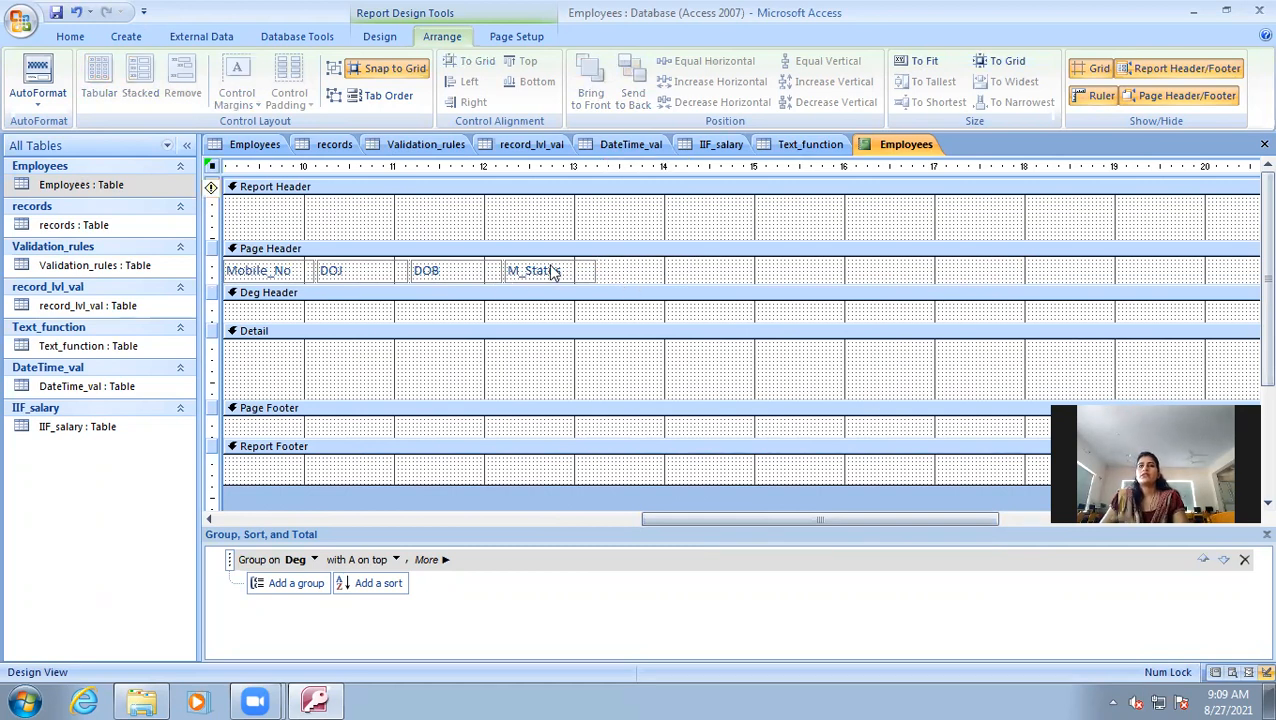
{"action": "double_click", "coordinate": [553, 272]}
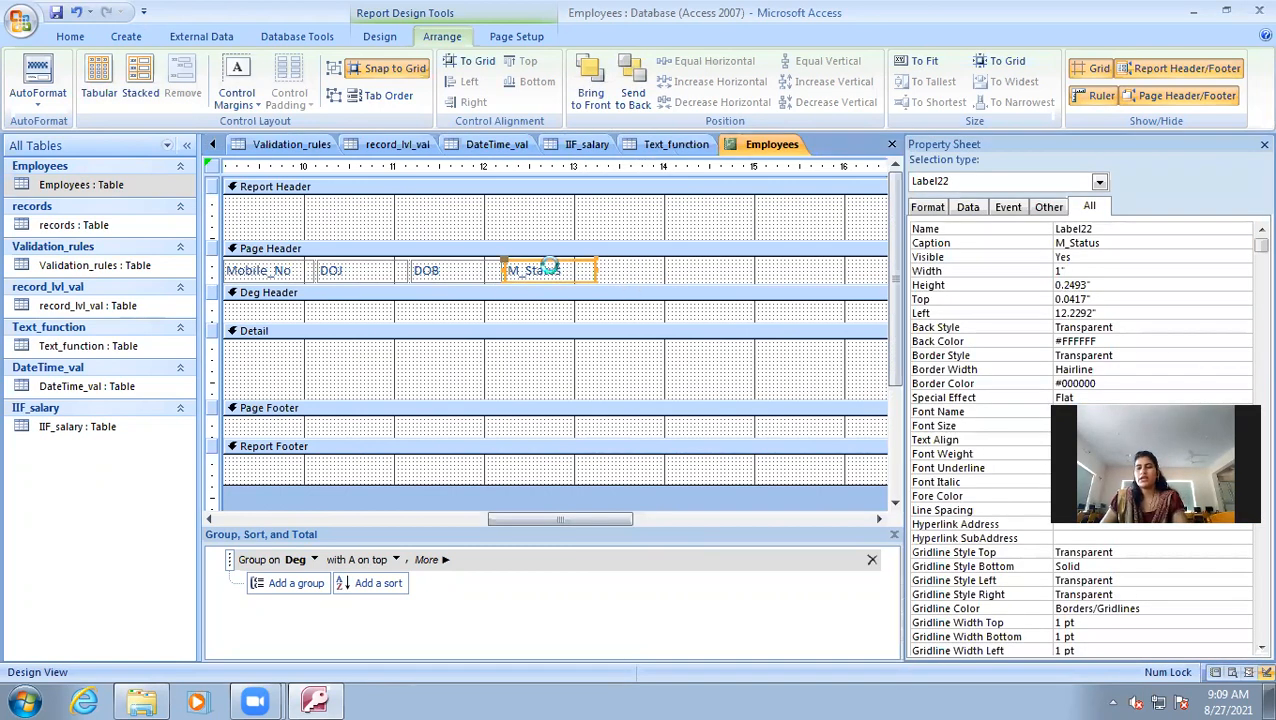
{"action": "key", "text": "Delete"}
- Delete the DOB, DOJ, Mobile_No, Deg and Department labels from the Page Header
{"action": "left_click_drag", "start_coordinate": [620, 516], "coordinate": [500, 518]}
{"action": "left_click", "coordinate": [776, 280]}
{"action": "key", "text": "Delete"}
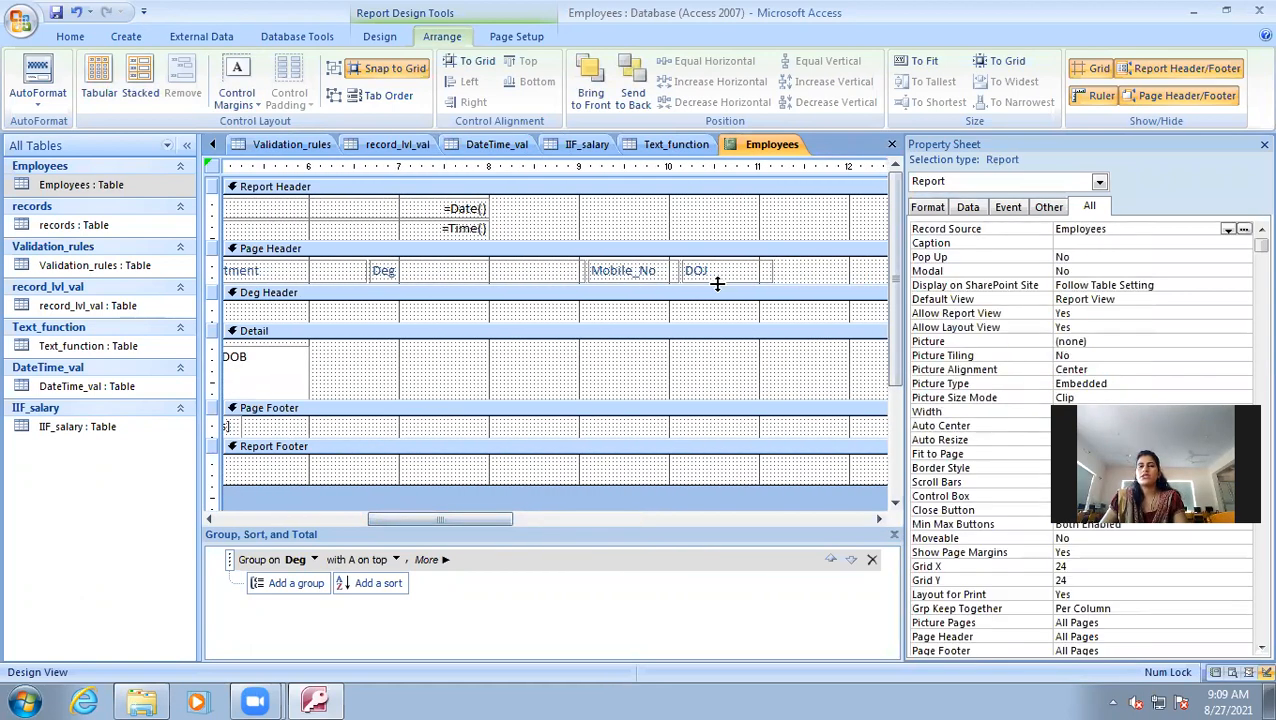
{"action": "left_click", "coordinate": [712, 272]}
{"action": "key", "text": "Delete"}
{"action": "left_click", "coordinate": [645, 275]}
{"action": "key", "text": "Delete"}
{"action": "left_click", "coordinate": [515, 279]}
{"action": "key", "text": "Delete"}
{"action": "left_click", "coordinate": [281, 268]}
{"action": "key", "text": "Delete"}
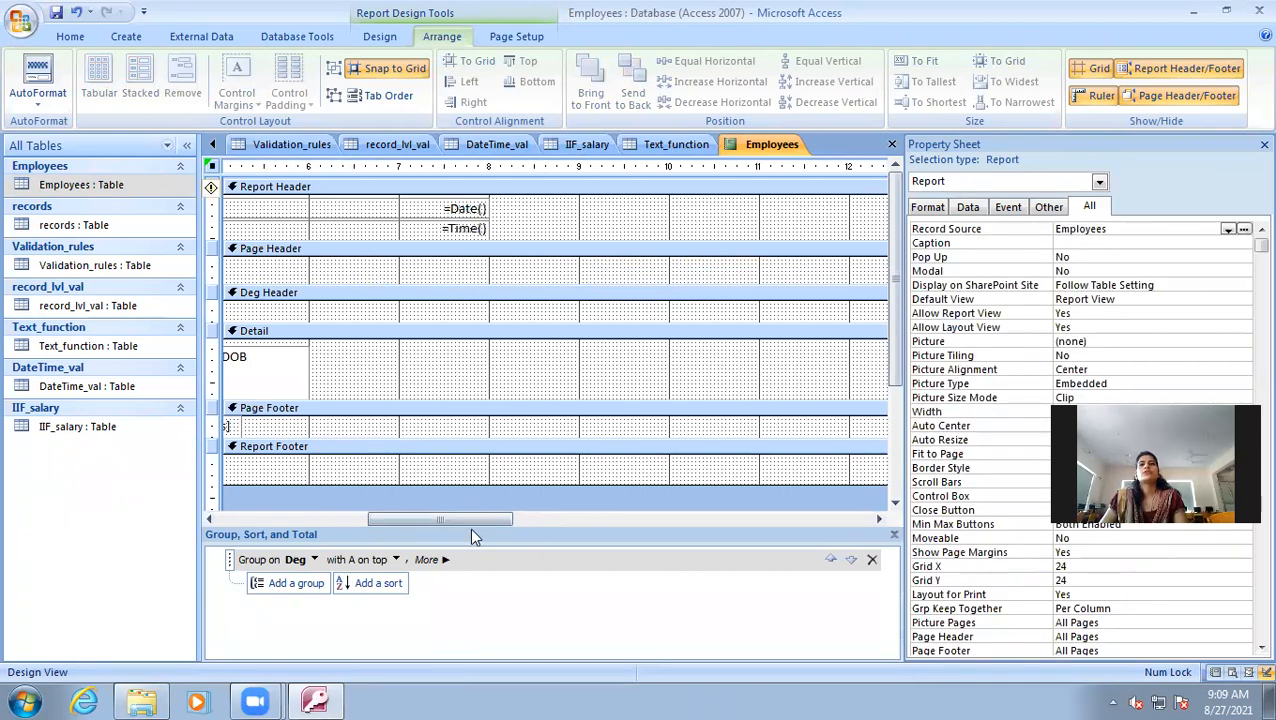
- Delete the S_No, Emp_ID, Employee Name and Salary labels from the Page Header
{"action": "left_click_drag", "start_coordinate": [457, 516], "coordinate": [290, 502]}
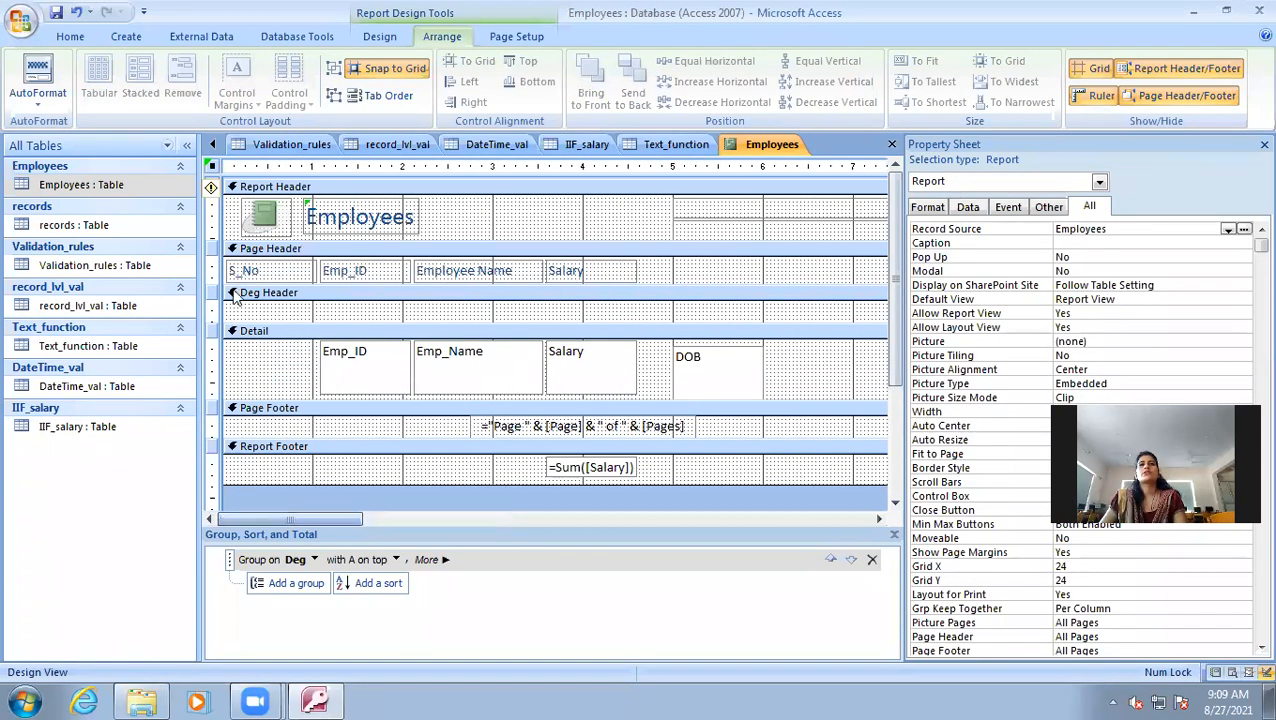
{"action": "left_click", "coordinate": [258, 273]}
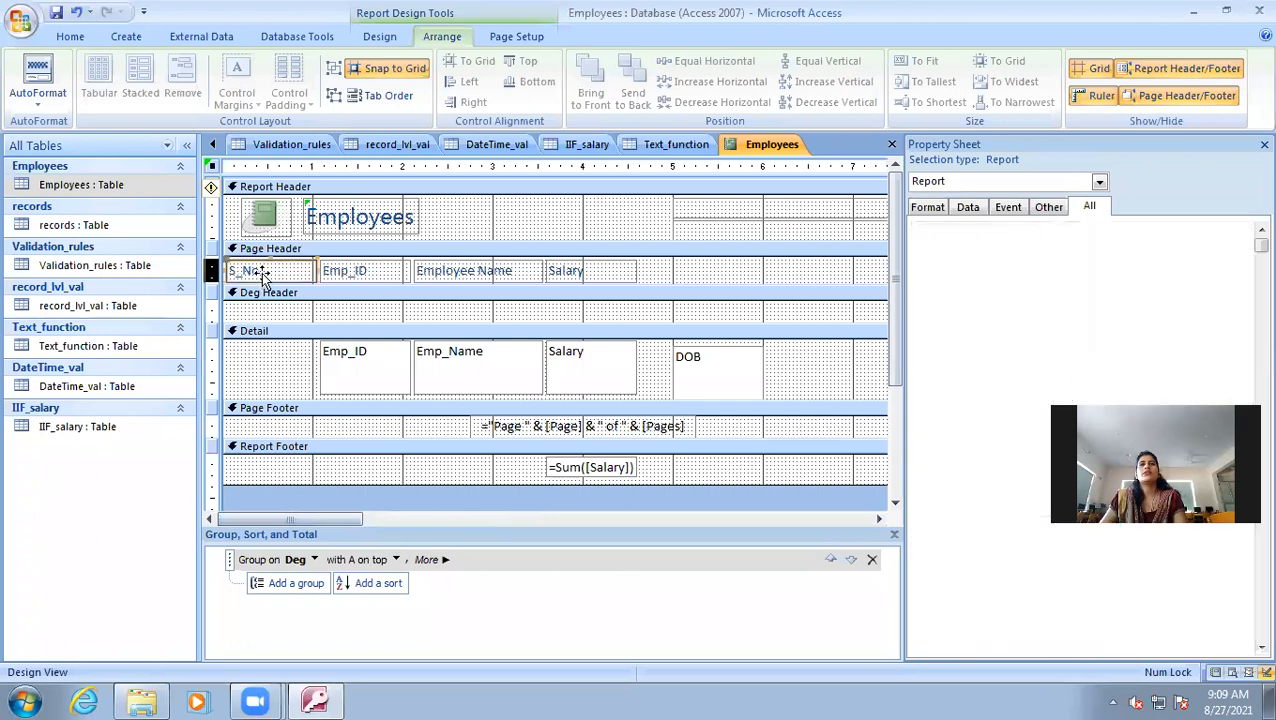
{"action": "left_click", "coordinate": [380, 275], "text": "shift"}
{"action": "left_click", "coordinate": [482, 266], "text": "shift"}
{"action": "key", "text": "Delete"}
{"action": "left_click", "coordinate": [580, 265]}
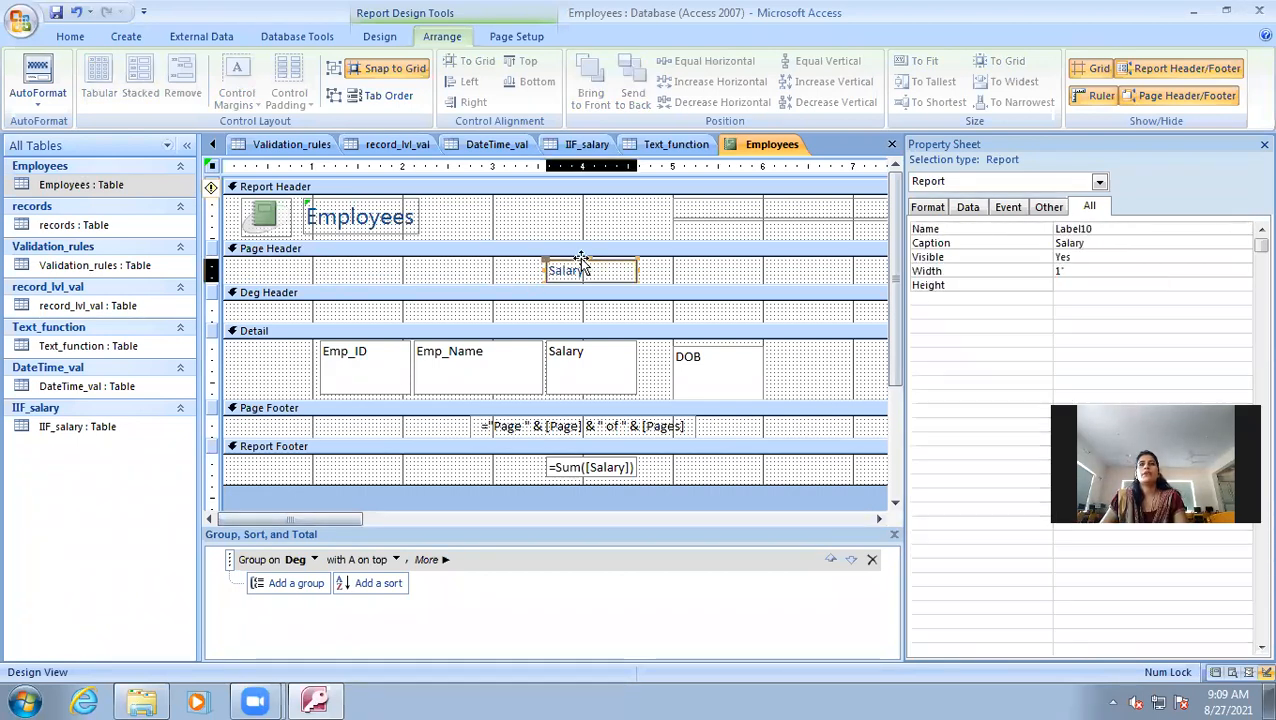
{"action": "key", "text": "Delete"}
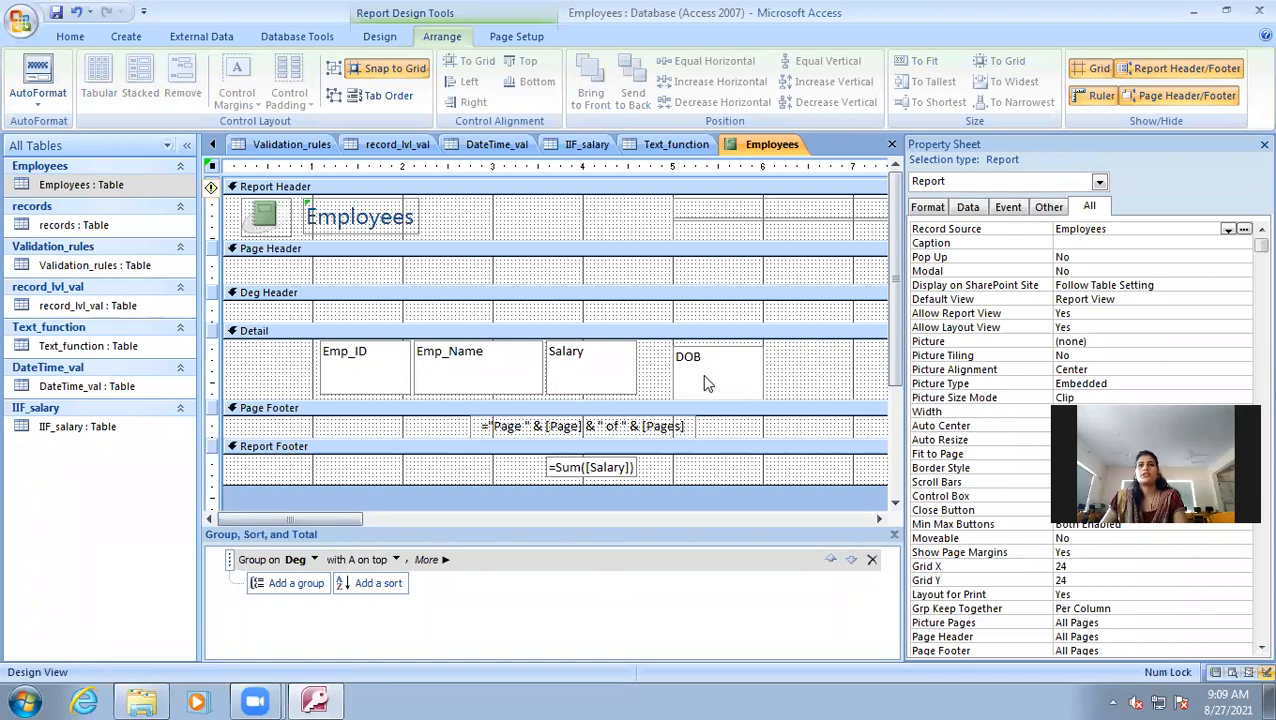
- Move the DOB text box beside Salary in the Detail section, about 4.71 inches from the left and 0 inches from the top
{"action": "left_click_drag", "start_coordinate": [704, 381], "coordinate": [677, 362]}
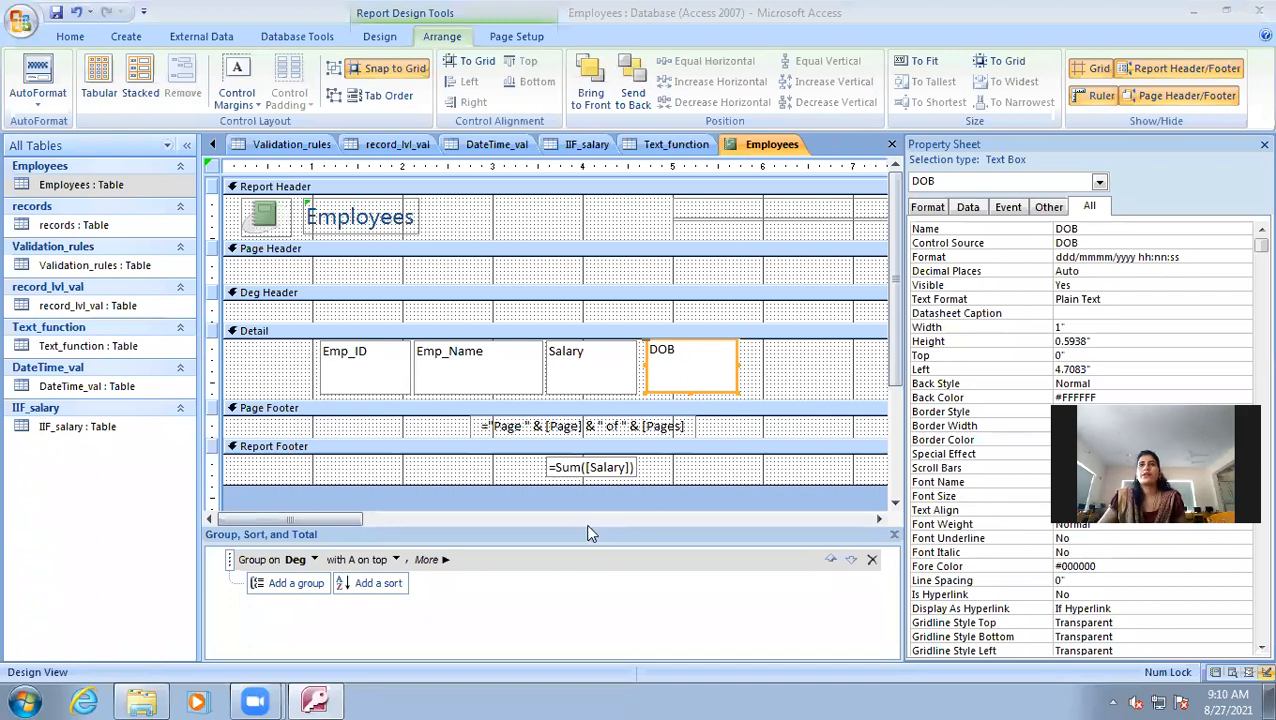
{"action": "left_click", "coordinate": [387, 360]}
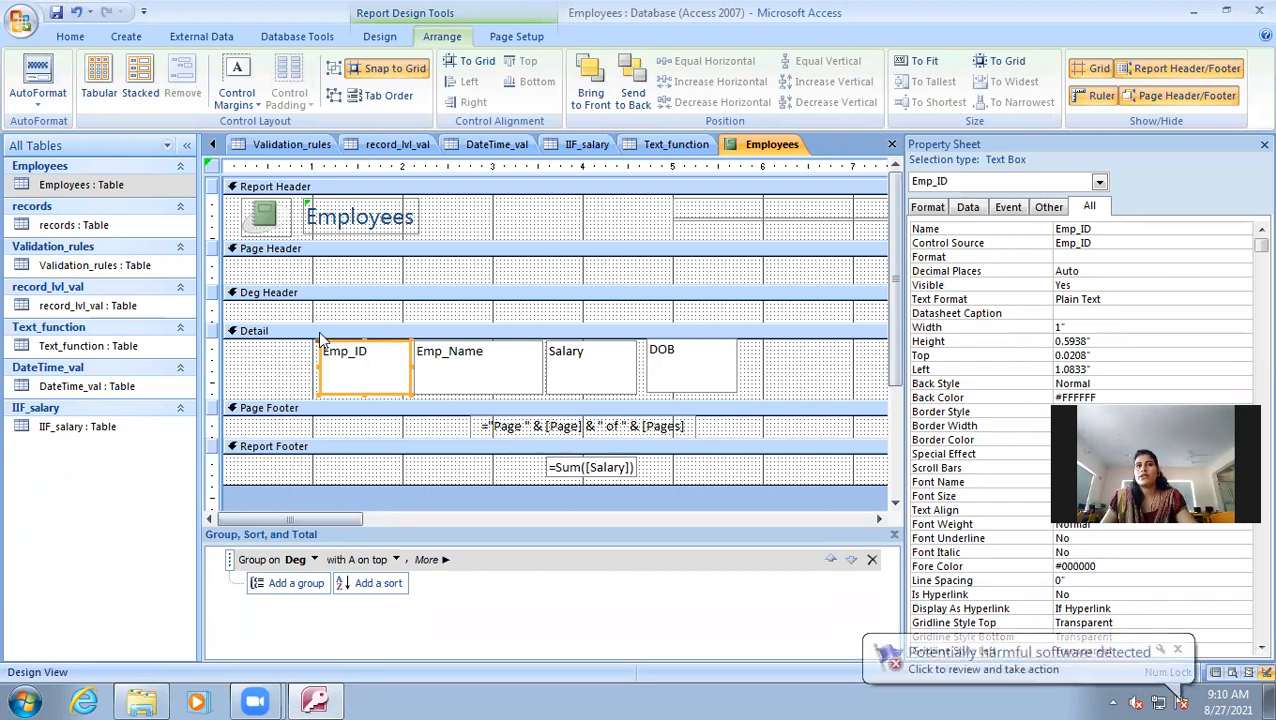
{"action": "left_click", "coordinate": [518, 385]}
{"action": "left_click", "coordinate": [615, 375]}
{"action": "left_click", "coordinate": [662, 385]}
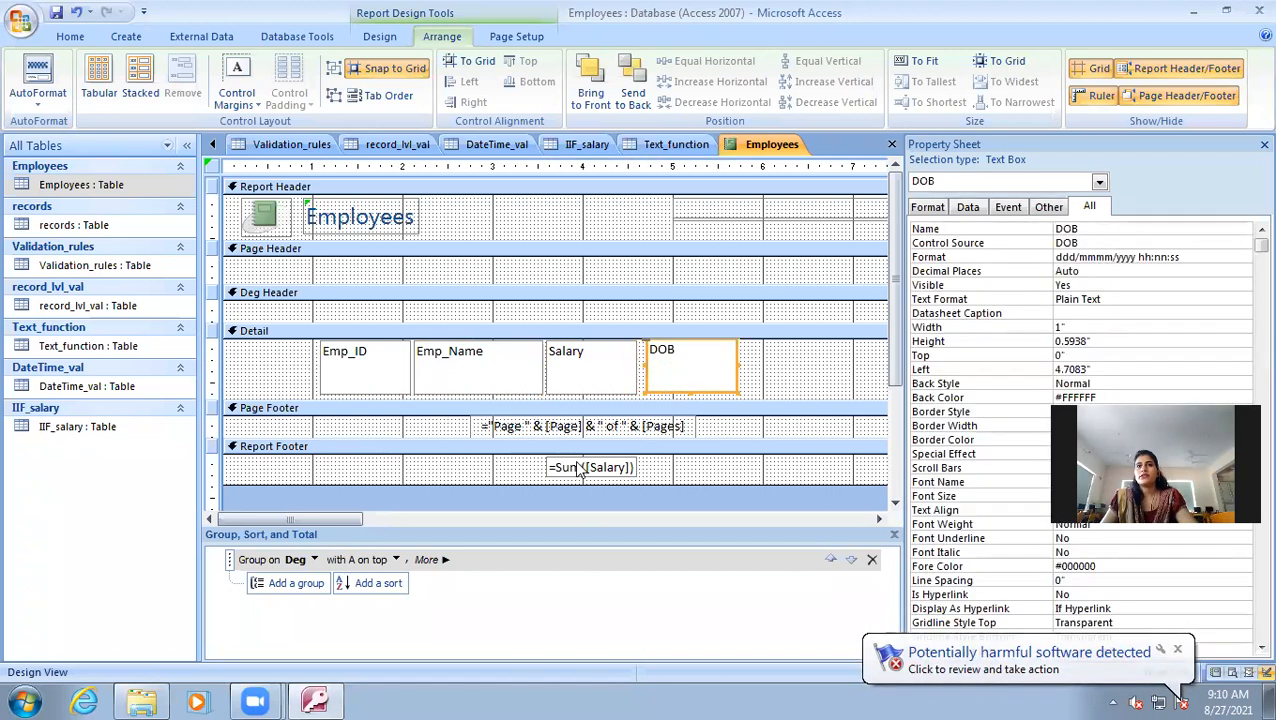
- Shift the Emp_ID text box slightly left in the Detail section, to a left position of about 1.04 inches
{"action": "left_click", "coordinate": [378, 36]}
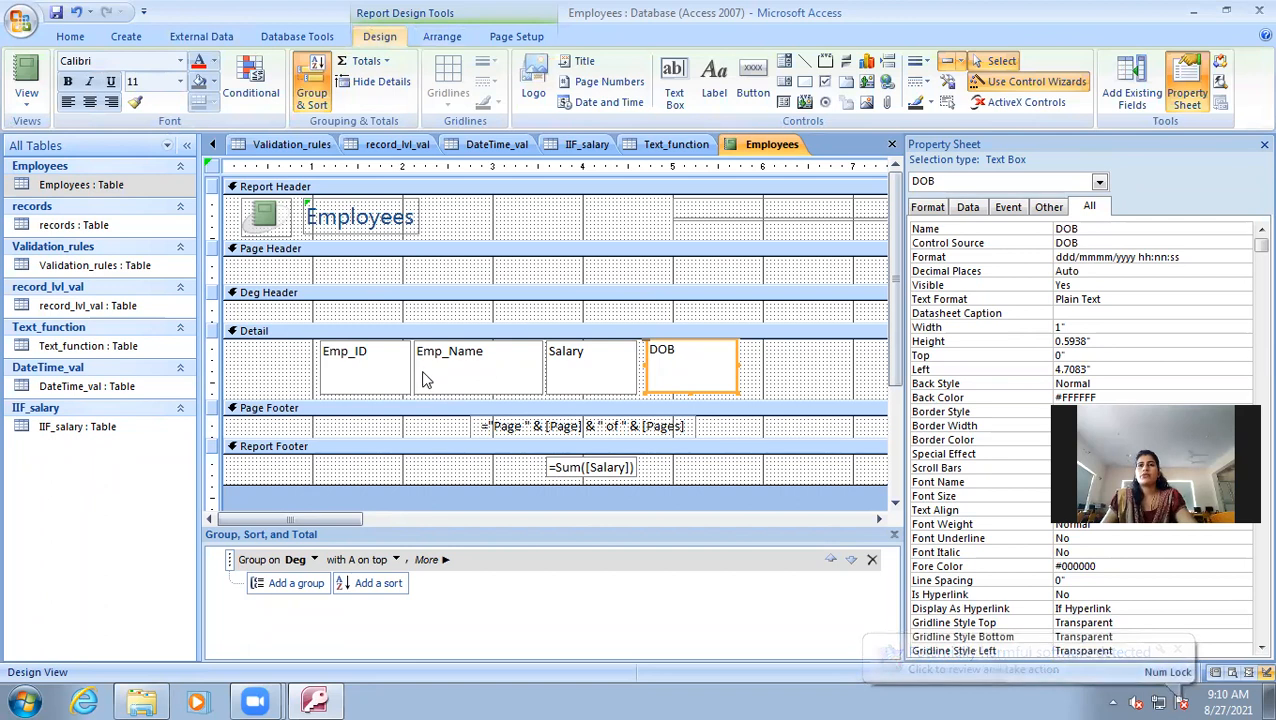
{"action": "left_click", "coordinate": [383, 362]}
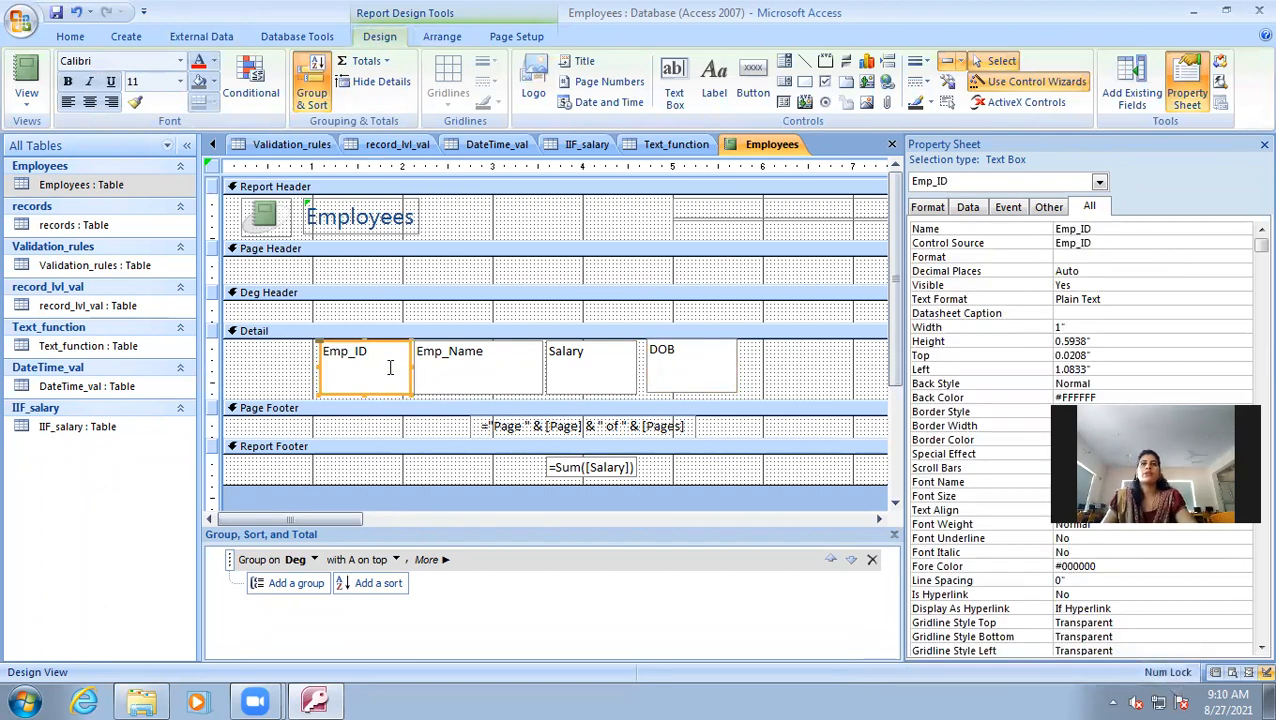
{"action": "left_click", "coordinate": [446, 38]}
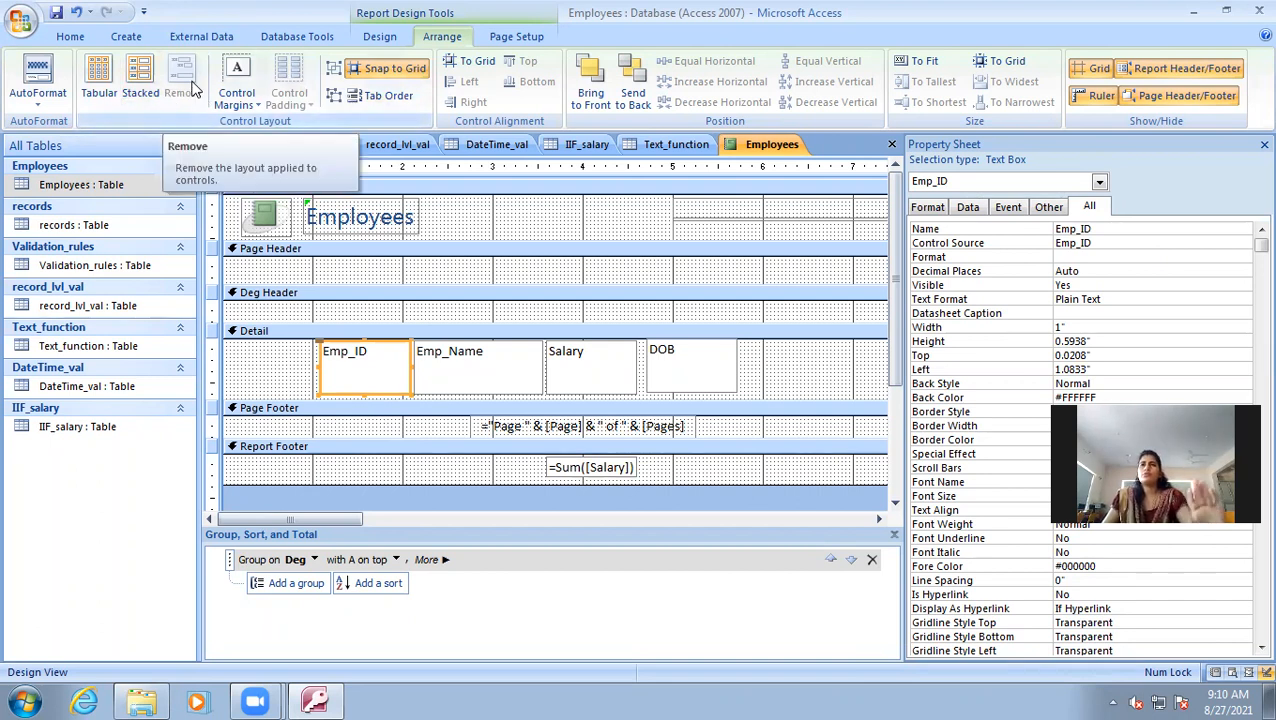
{"action": "left_click", "coordinate": [345, 365]}
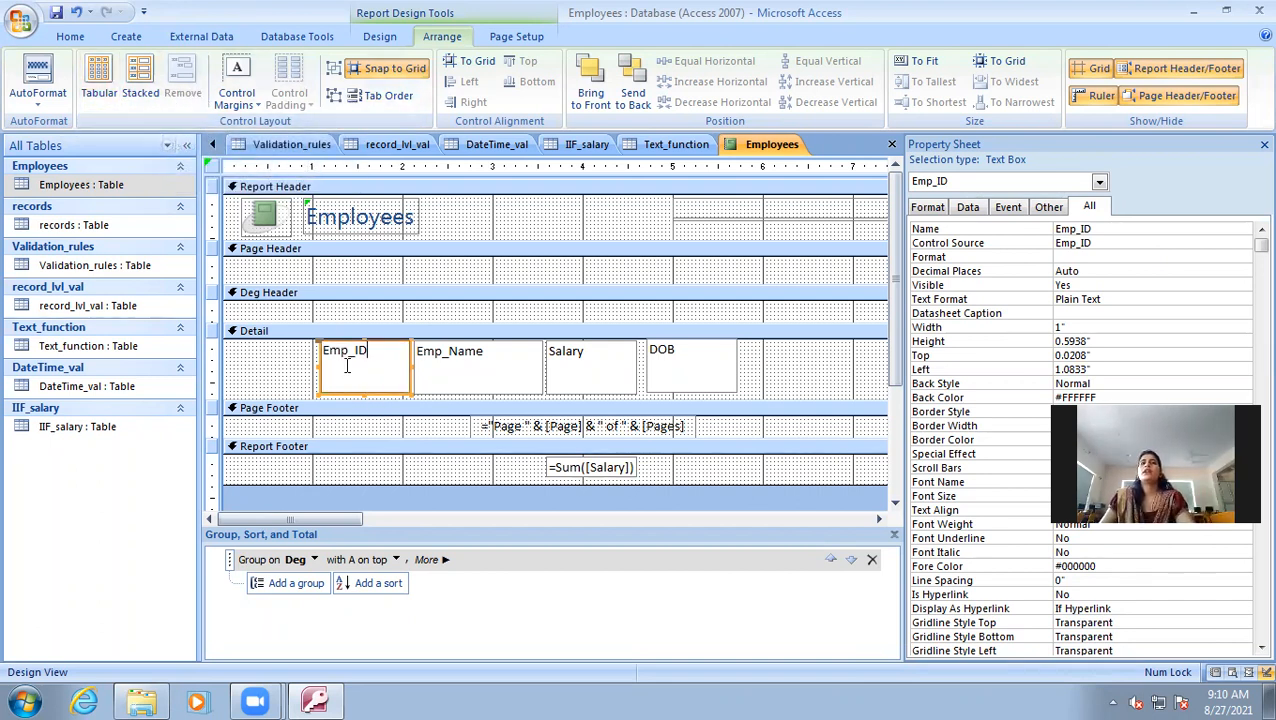
{"action": "mouse_move", "coordinate": [324, 350]}
{"action": "left_mouse_down"}
{"action": "mouse_move", "coordinate": [266, 358]}
{"action": "mouse_move", "coordinate": [316, 345]}
{"action": "left_mouse_up"}
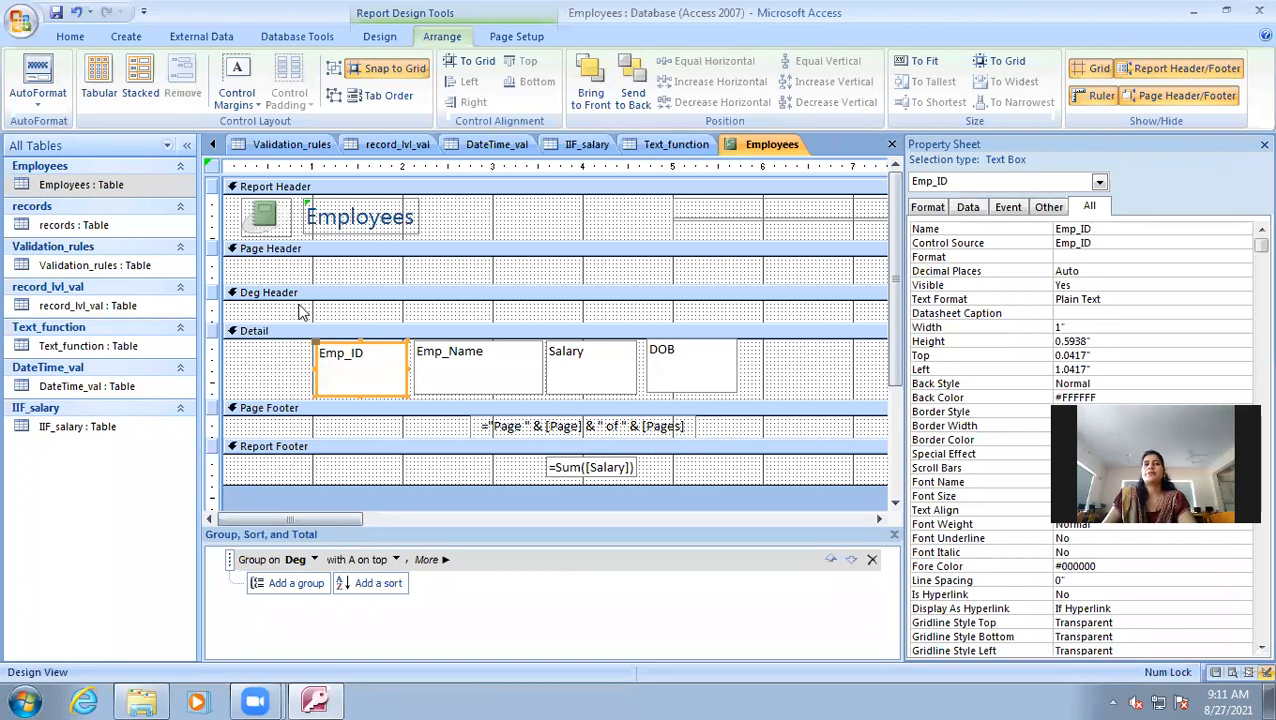
- Hide the property sheet and close the report, saving it as Employees
{"action": "left_click", "coordinate": [1262, 145]}
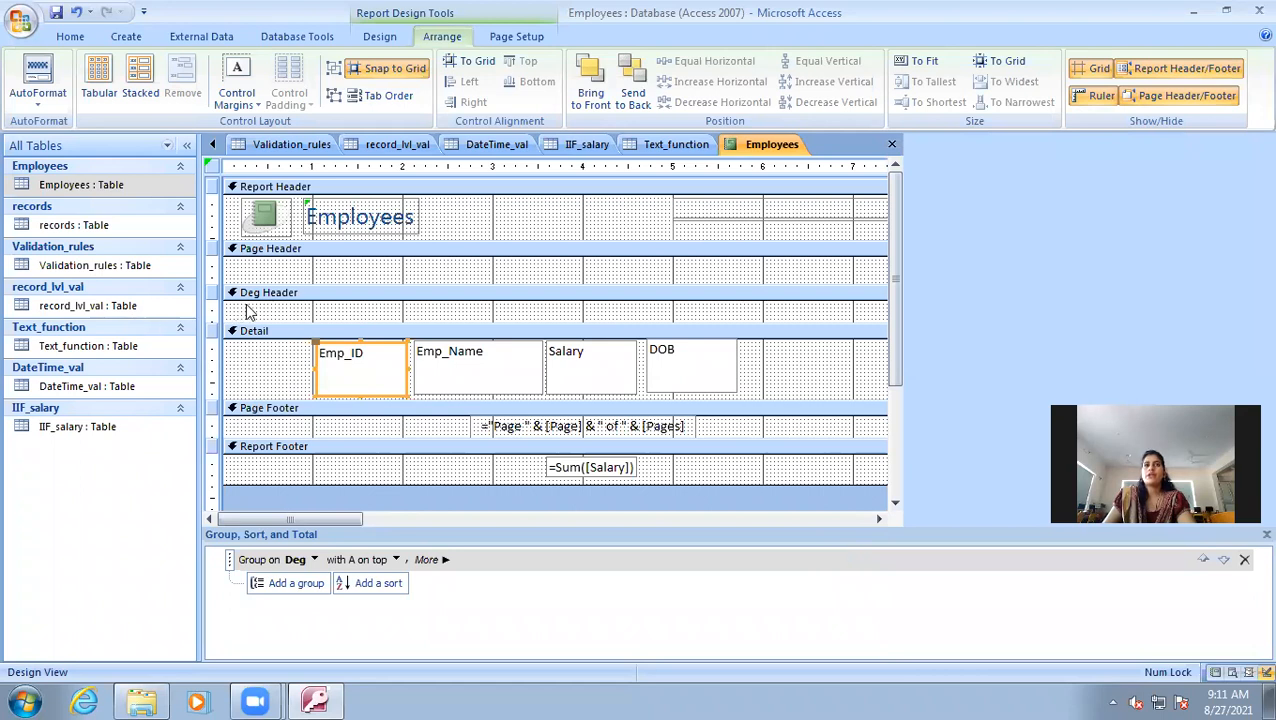
{"action": "key", "text": "ctrl+w"}
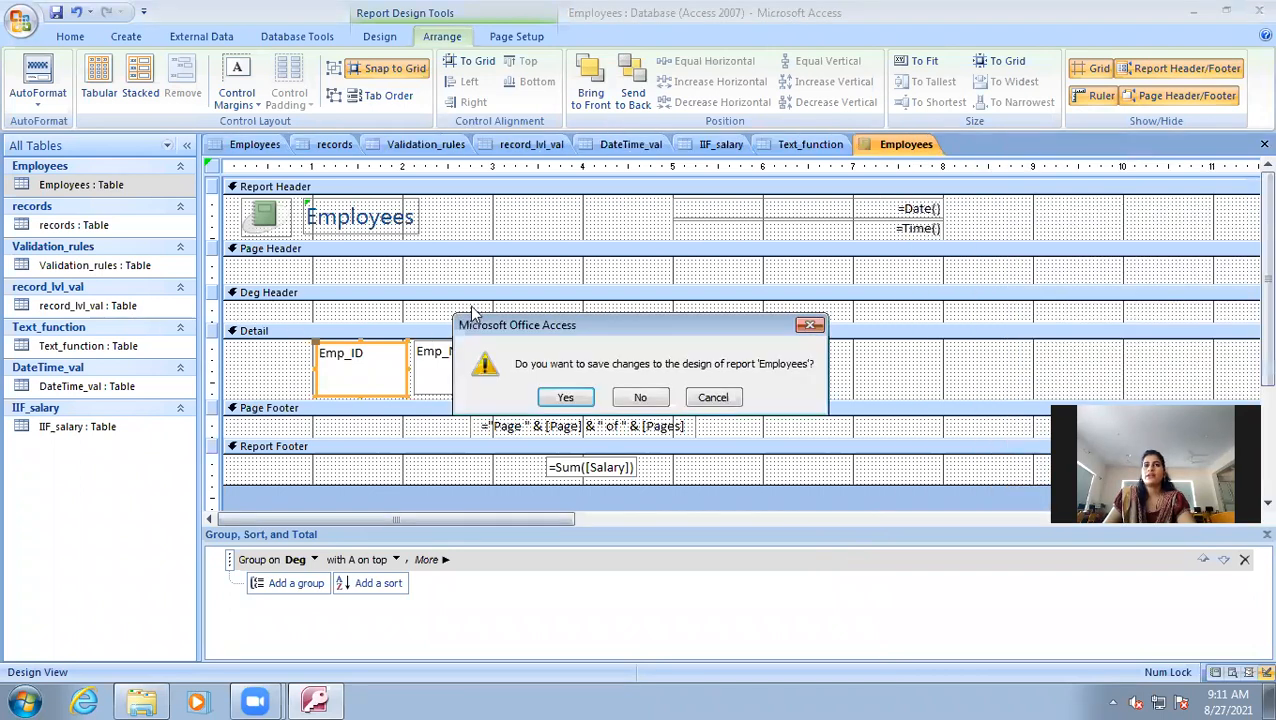
{"action": "left_click", "coordinate": [583, 398]}
{"action": "left_click", "coordinate": [624, 274]}
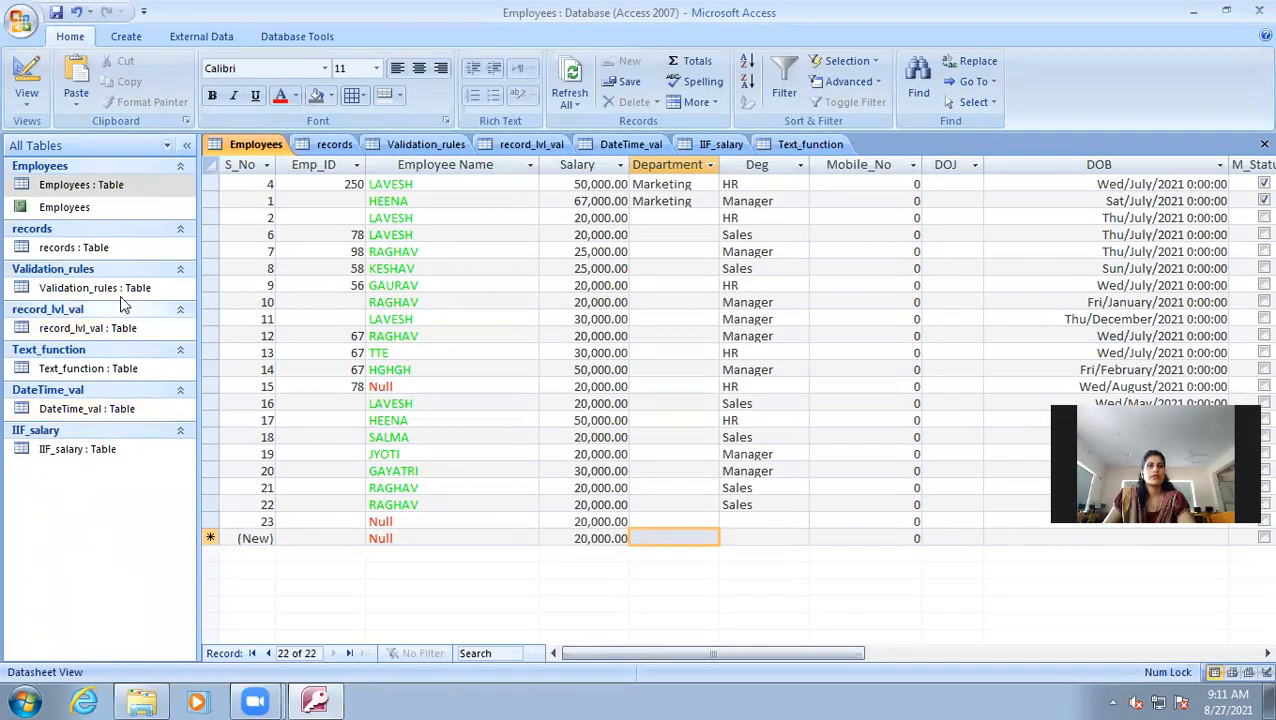
- Reopen the saved Employees report in Design View and enlarge the Deg Header section to about 0.7 inch high
{"action": "double_click", "coordinate": [98, 212]}
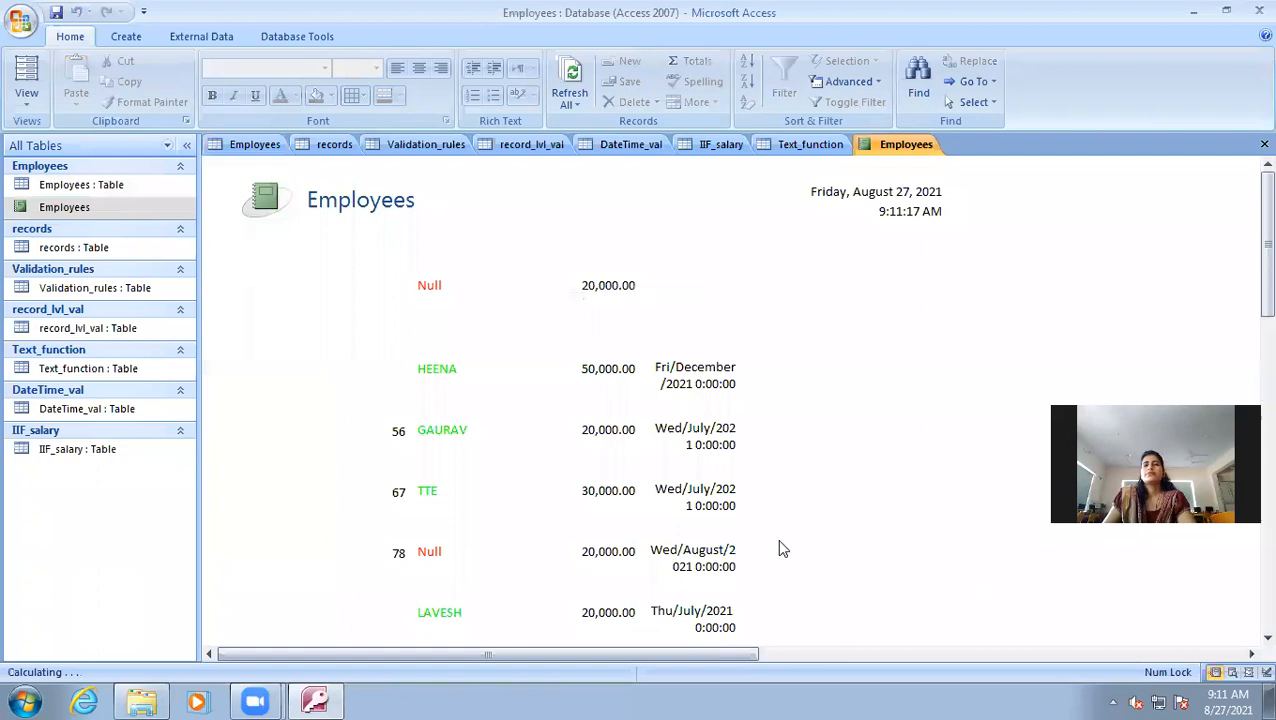
{"action": "left_click", "coordinate": [26, 103]}
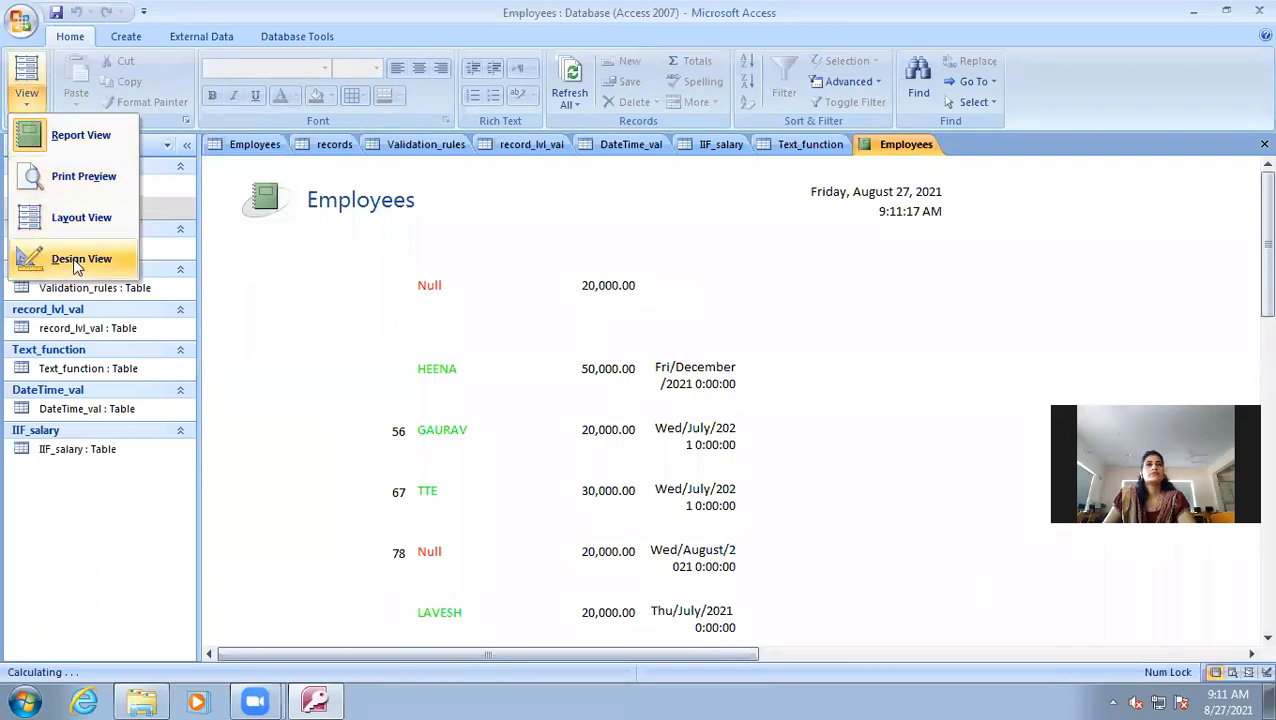
{"action": "left_click", "coordinate": [50, 258]}
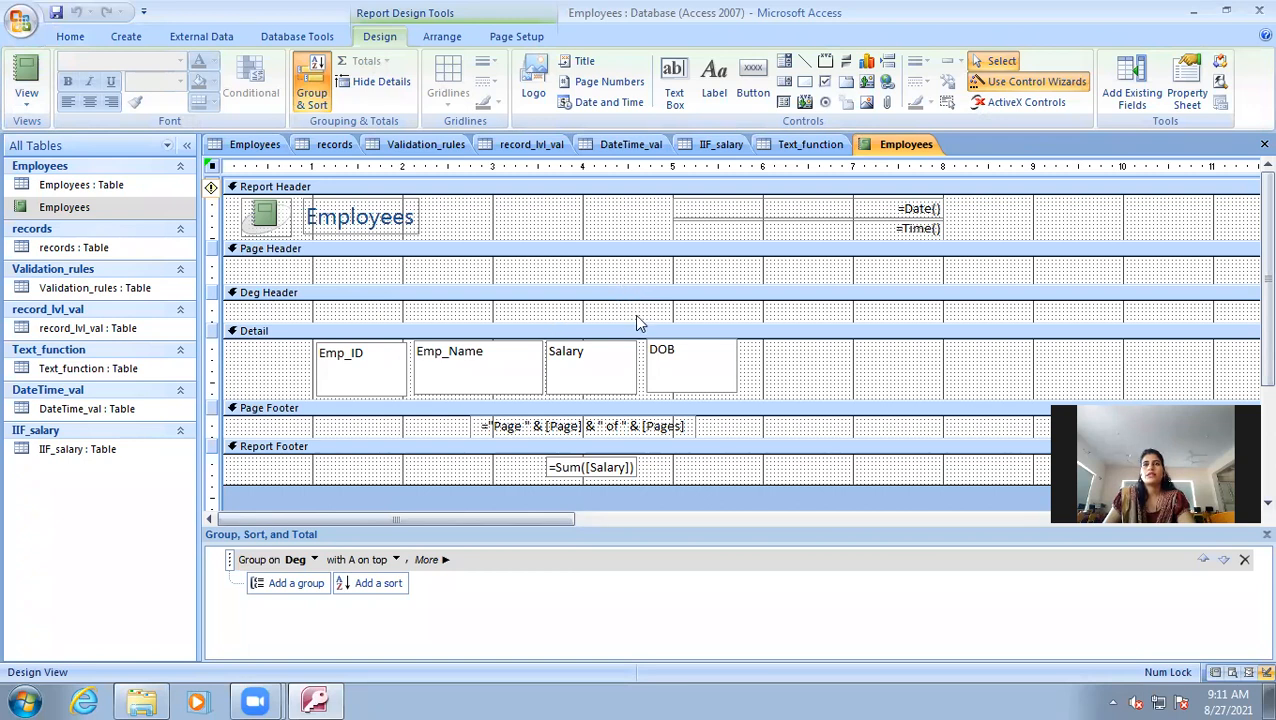
{"action": "left_click_drag", "start_coordinate": [636, 319], "coordinate": [636, 361]}
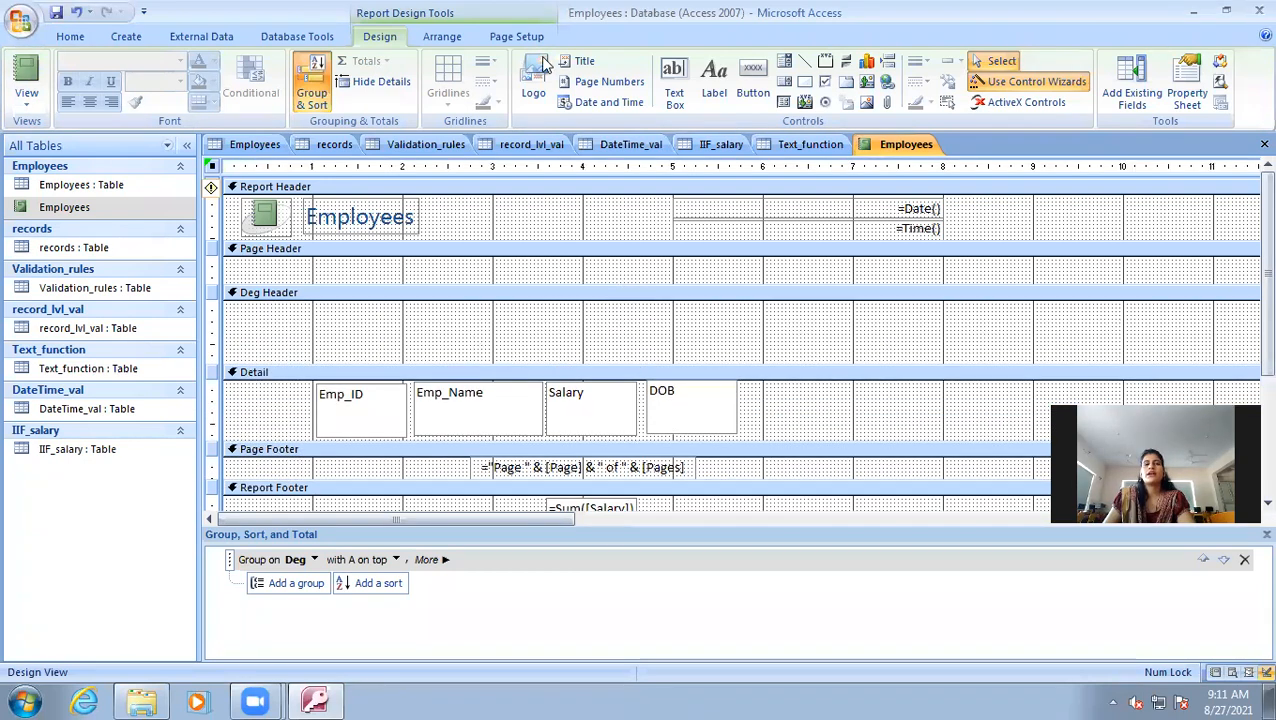
- Draw an unbound text box in the Deg Header section and delete its attached label
{"action": "left_click", "coordinate": [672, 94]}
{"action": "left_click", "coordinate": [672, 94]}
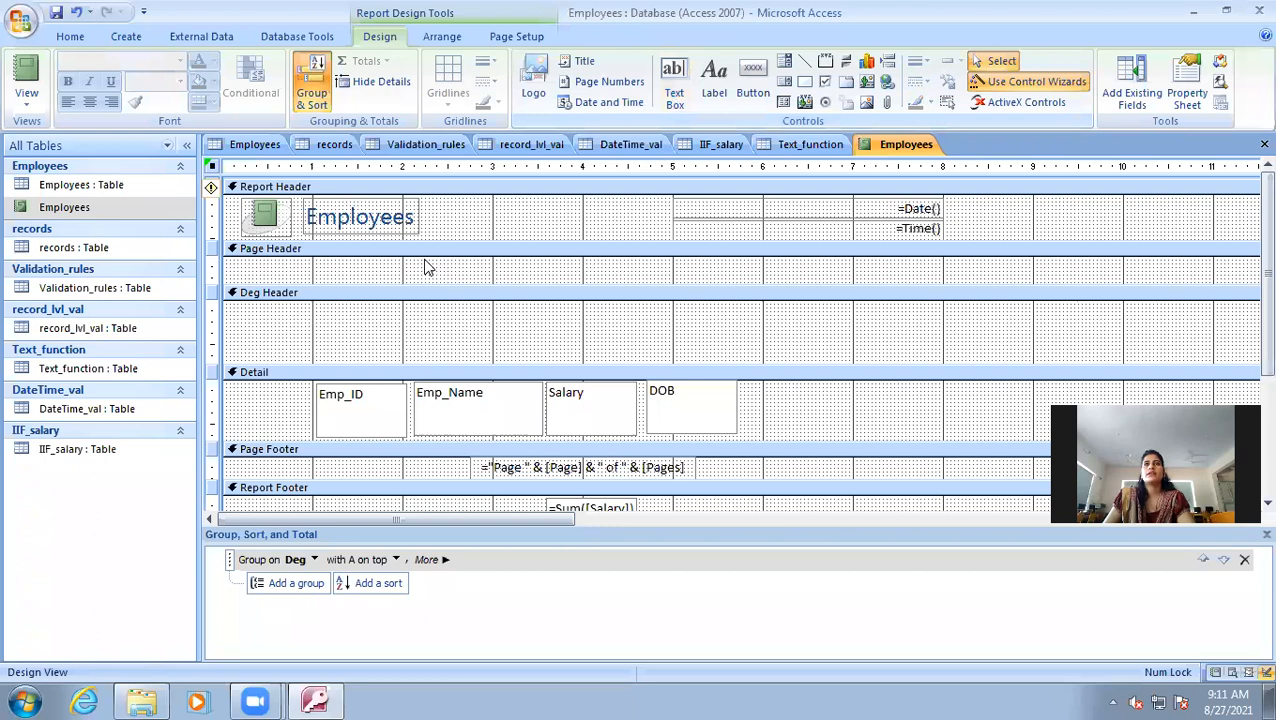
{"action": "left_click", "coordinate": [674, 88]}
{"action": "left_click_drag", "start_coordinate": [316, 316], "coordinate": [488, 336]}
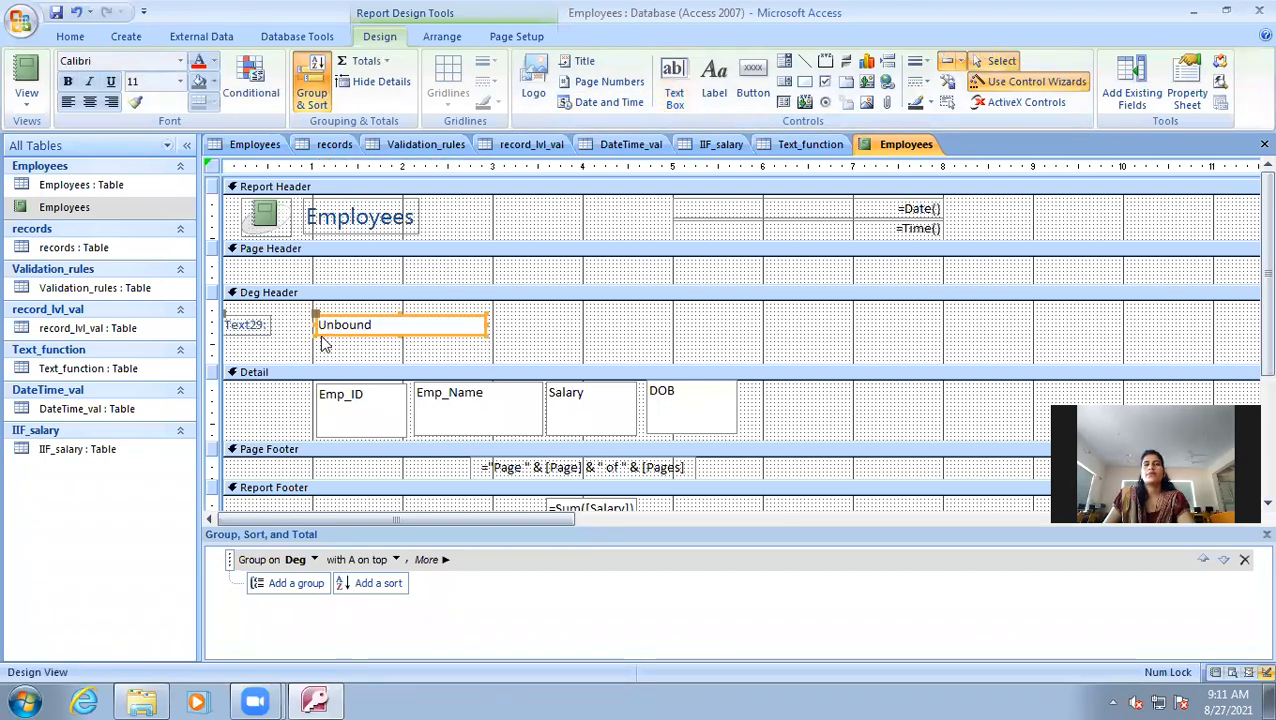
{"action": "left_click", "coordinate": [243, 325]}
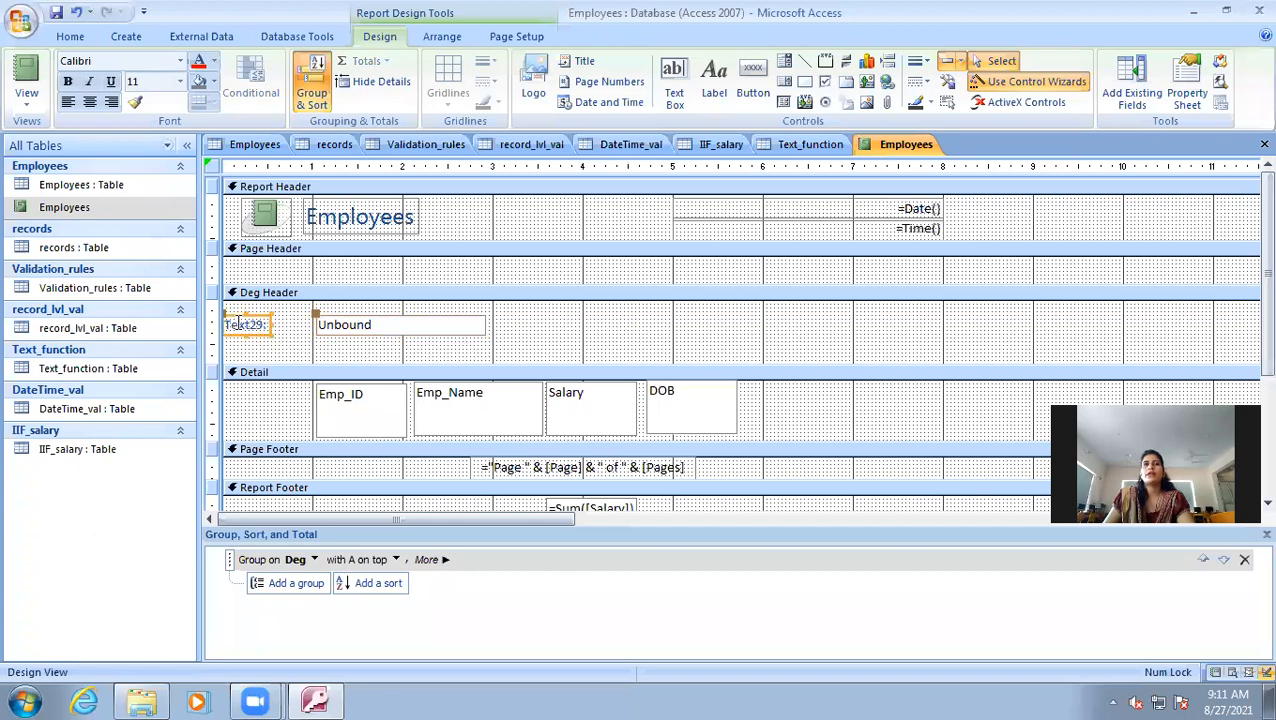
{"action": "key", "text": "Delete"}
{"action": "left_click", "coordinate": [397, 326]}
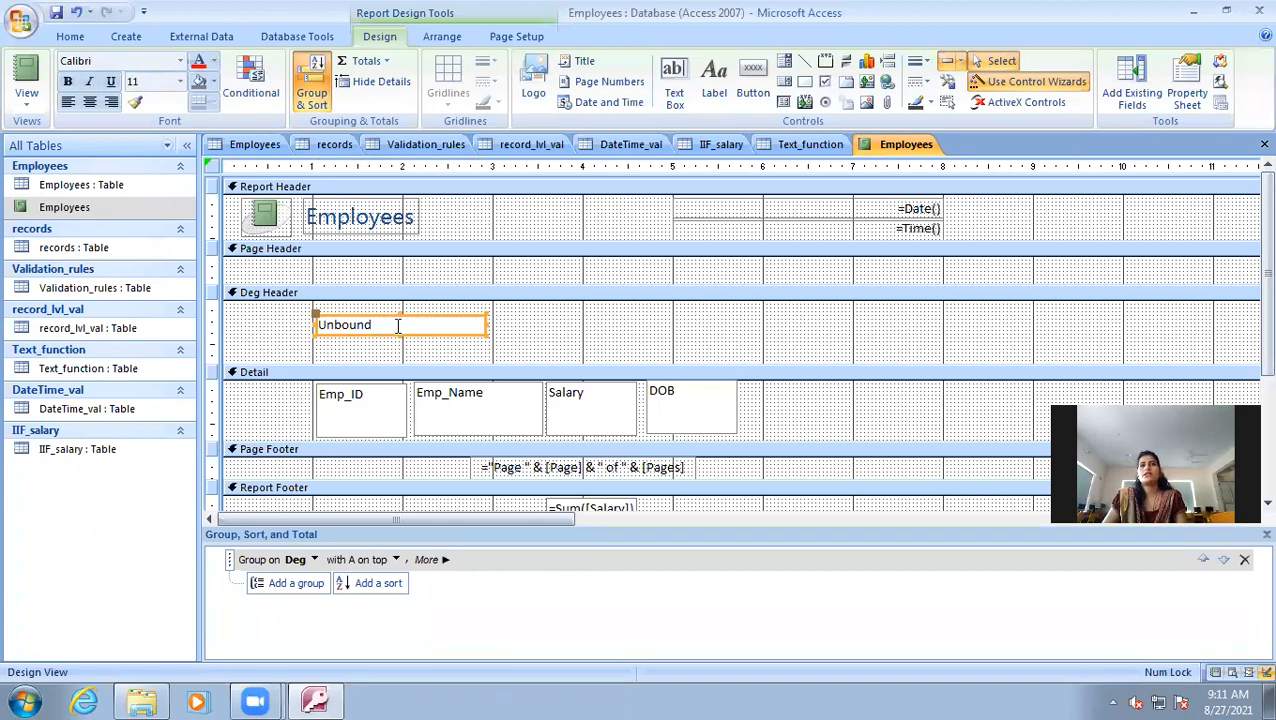
- Show the list of existing fields and delete the unbound text box from the Deg Header section
{"action": "left_click", "coordinate": [1123, 74]}
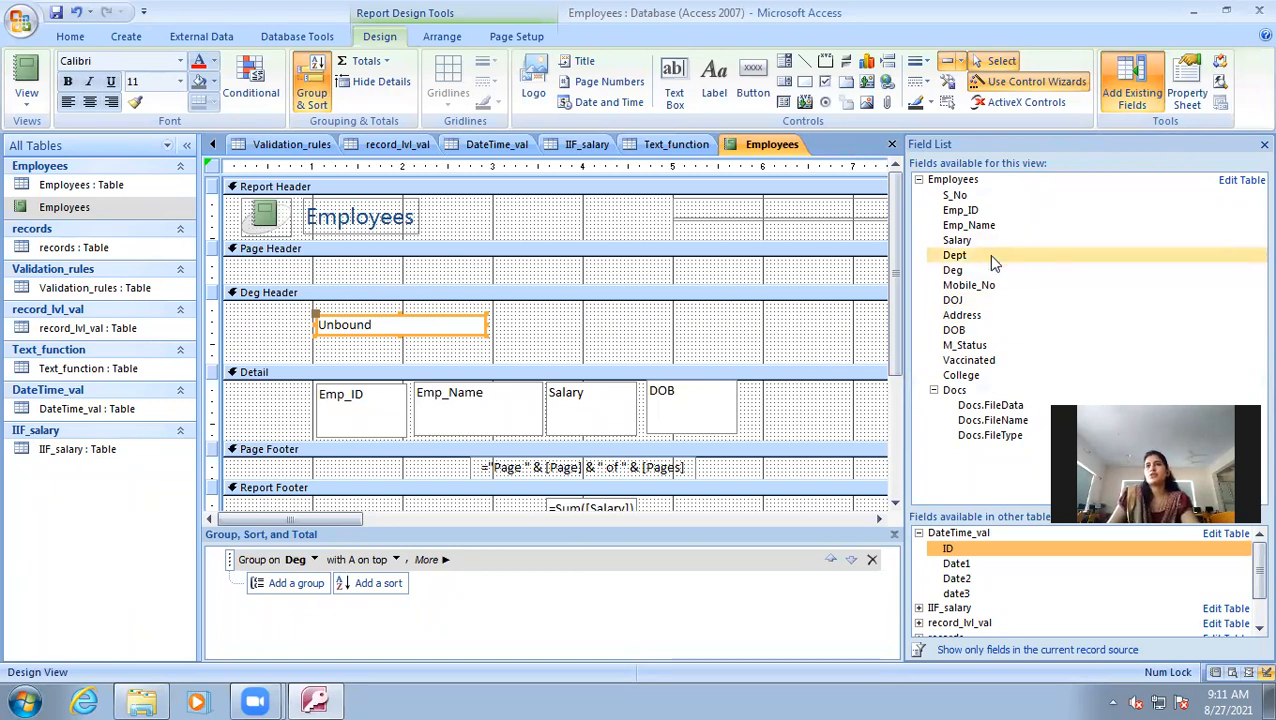
{"action": "left_click", "coordinate": [970, 271]}
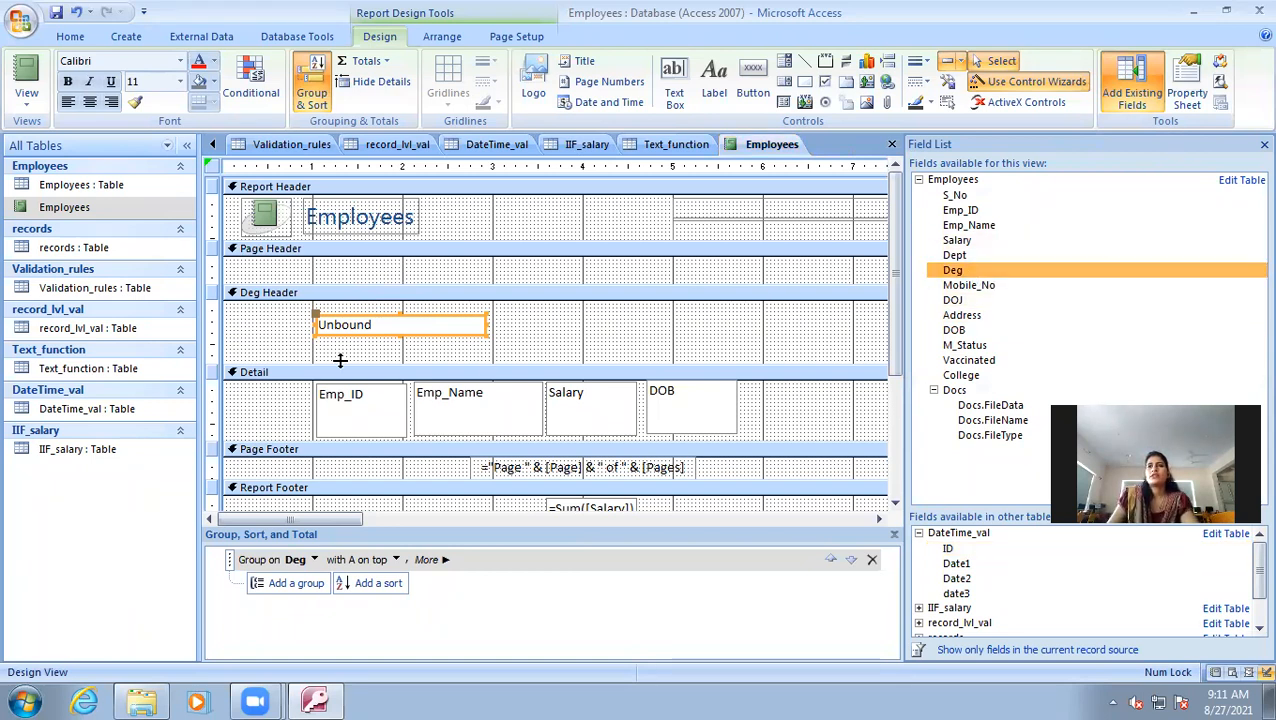
{"action": "left_click", "coordinate": [401, 322]}
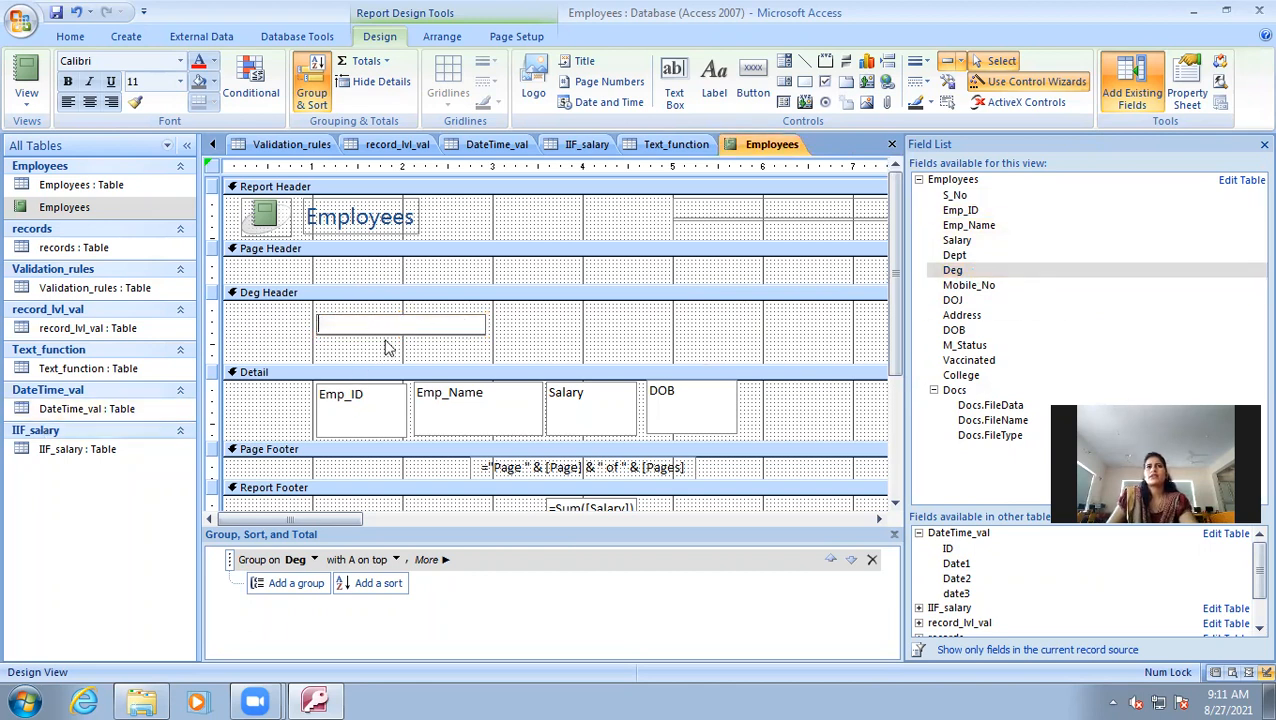
{"action": "left_click", "coordinate": [582, 355]}
{"action": "left_click", "coordinate": [378, 325]}
{"action": "key", "text": "Delete"}
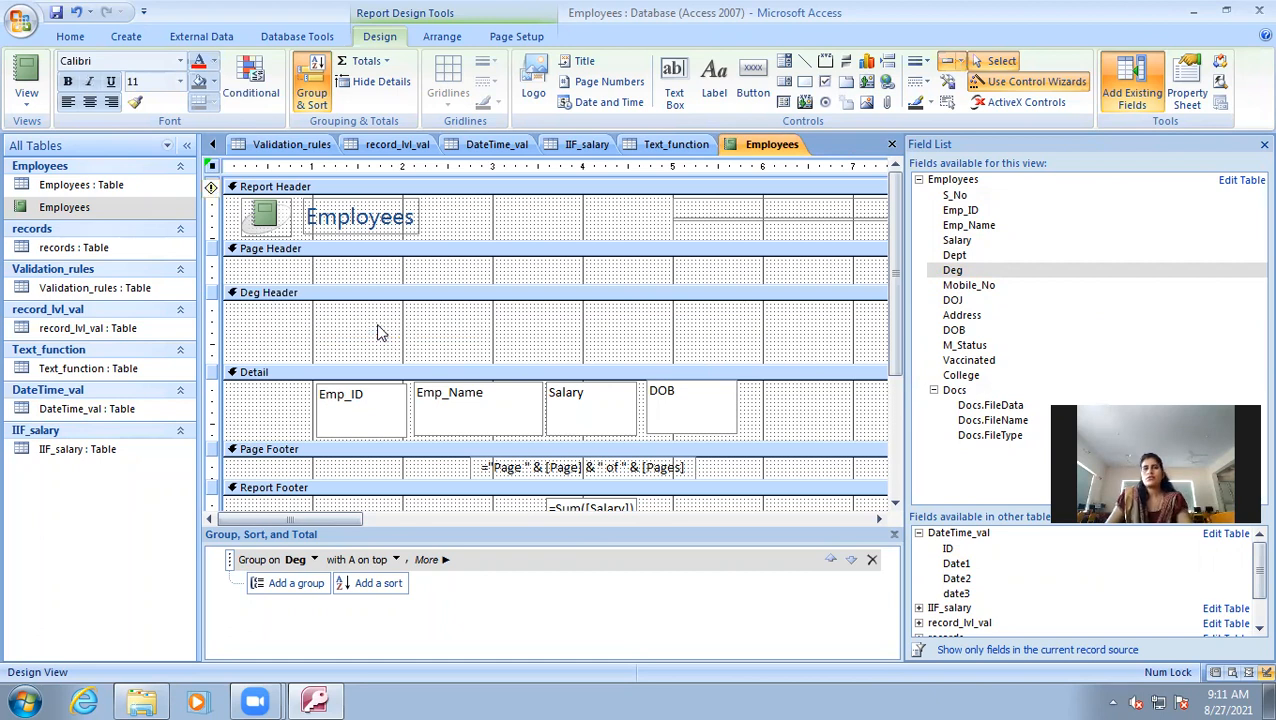
- Add the Deg field from the Employees field list to the Deg Header section and delete its attached label
{"action": "left_click_drag", "start_coordinate": [967, 273], "coordinate": [420, 333]}
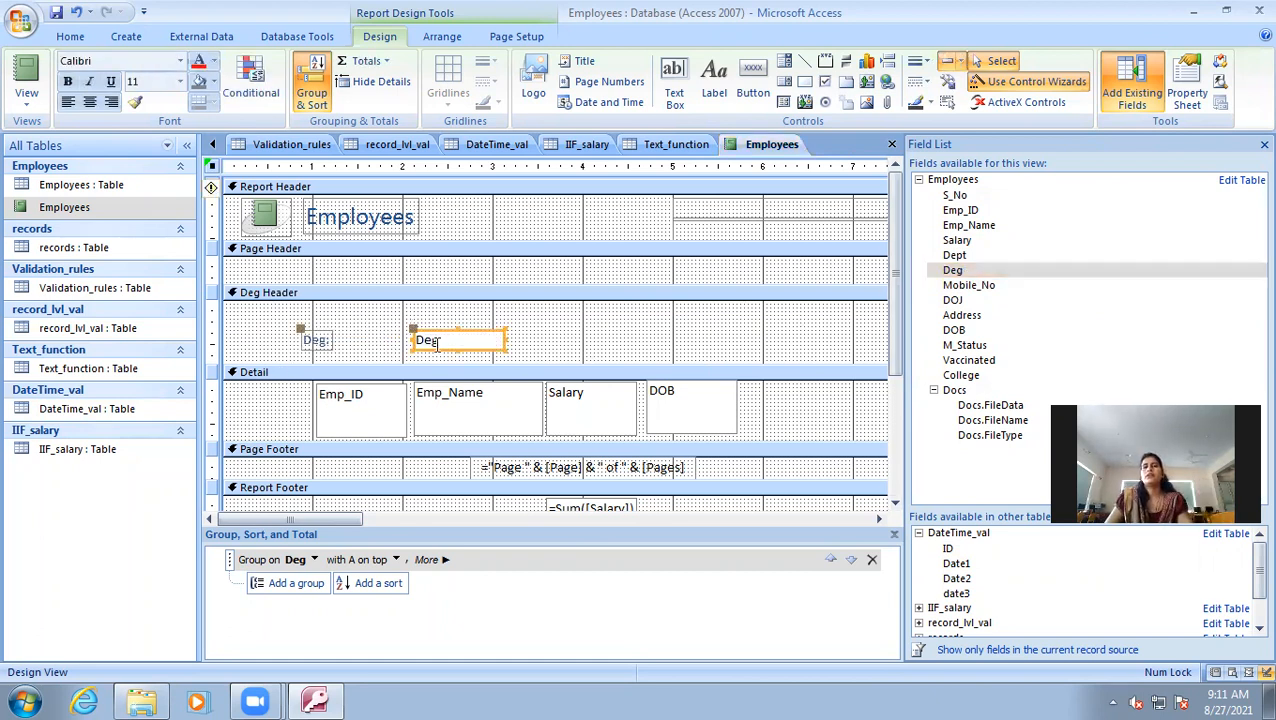
{"action": "left_click", "coordinate": [313, 340]}
{"action": "key", "text": "Delete"}
- Move the Deg text box close to the left edge of the Deg Header section and hide the field list
{"action": "left_click", "coordinate": [415, 335]}
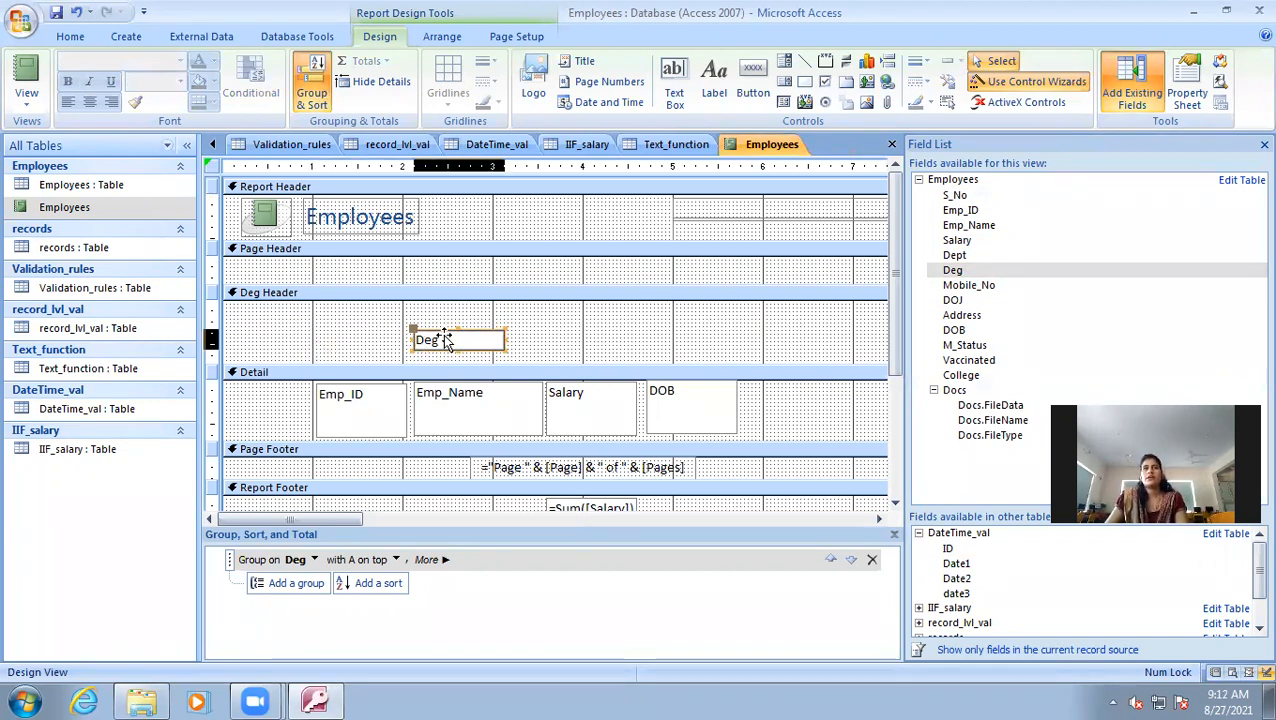
{"action": "left_click_drag", "start_coordinate": [413, 332], "coordinate": [243, 325]}
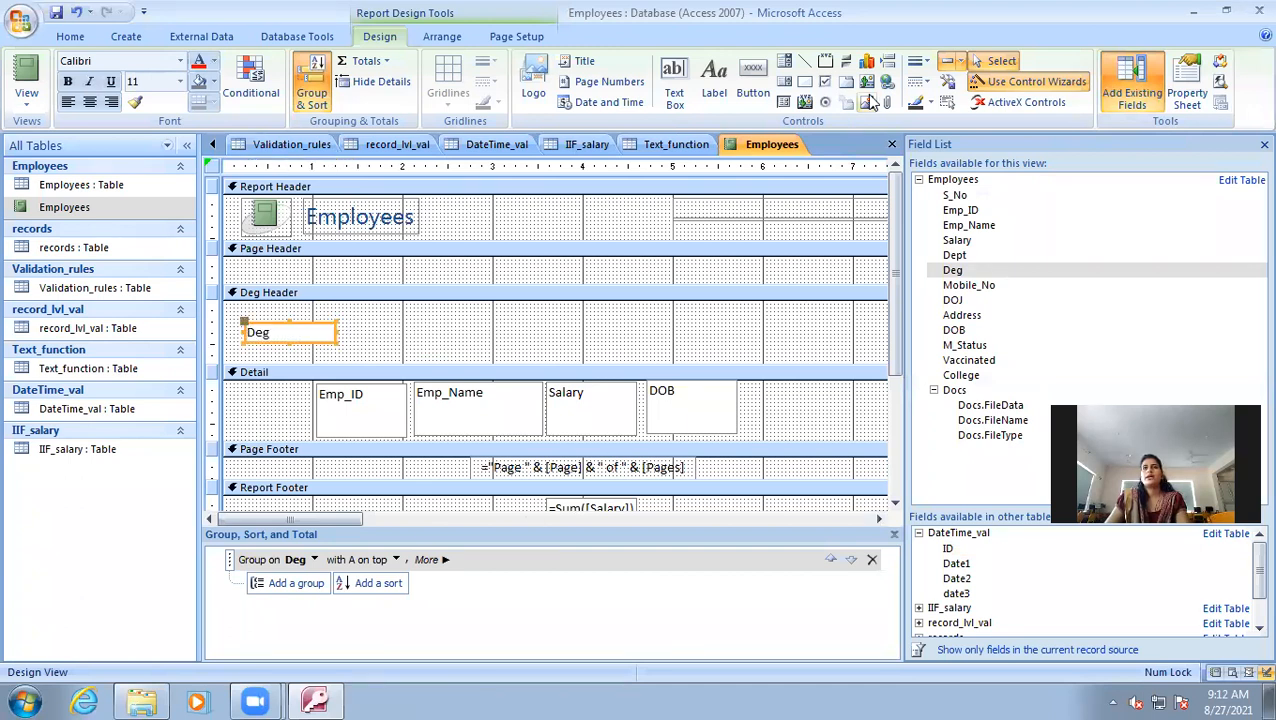
{"action": "left_click", "coordinate": [1263, 145]}
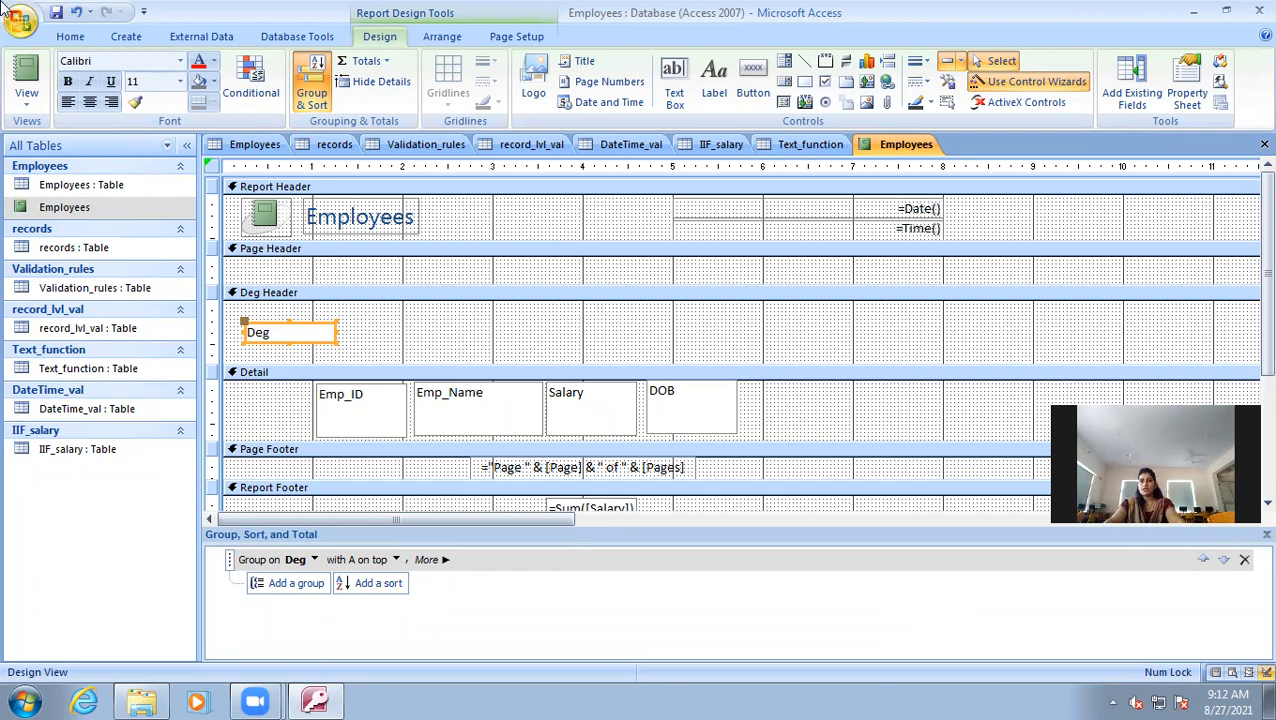
- Switch the Employees report to Report View and examine the records grouped under each Deg heading
{"action": "left_click", "coordinate": [27, 110]}
{"action": "left_click", "coordinate": [76, 135]}
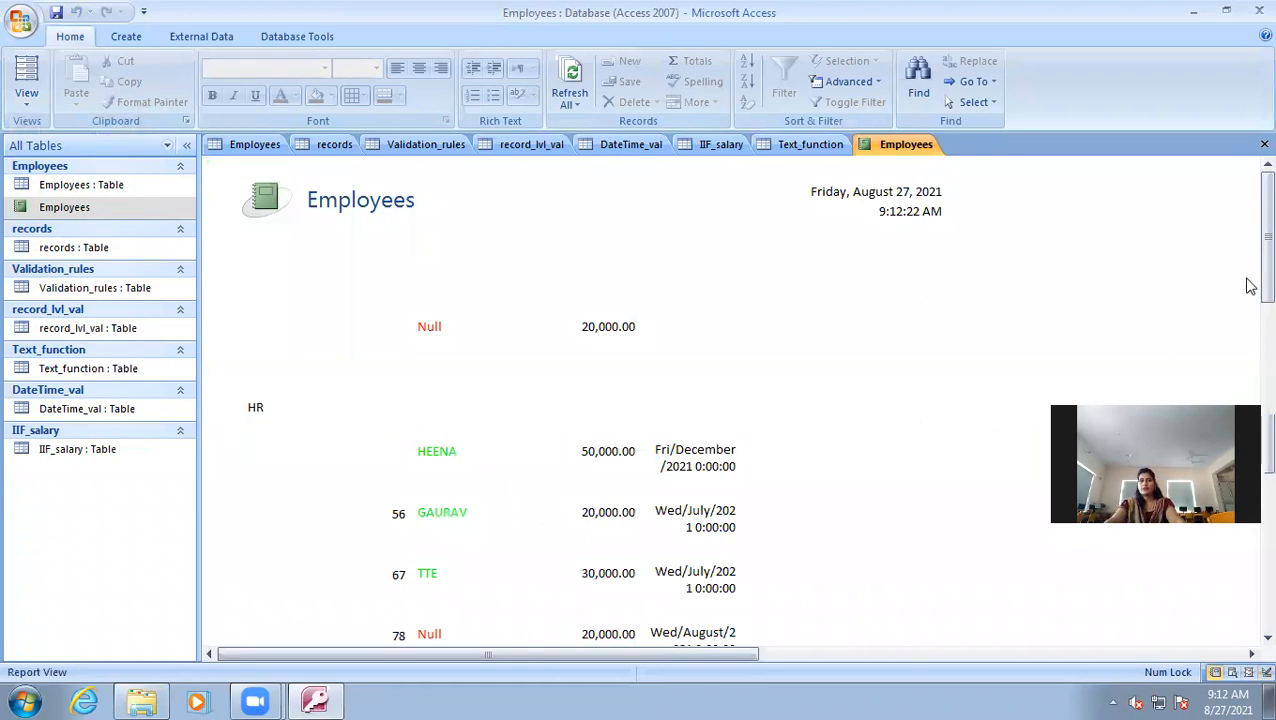
{"action": "scroll", "coordinate": [1248, 275], "scroll_direction": "down", "scroll_amount": 1}
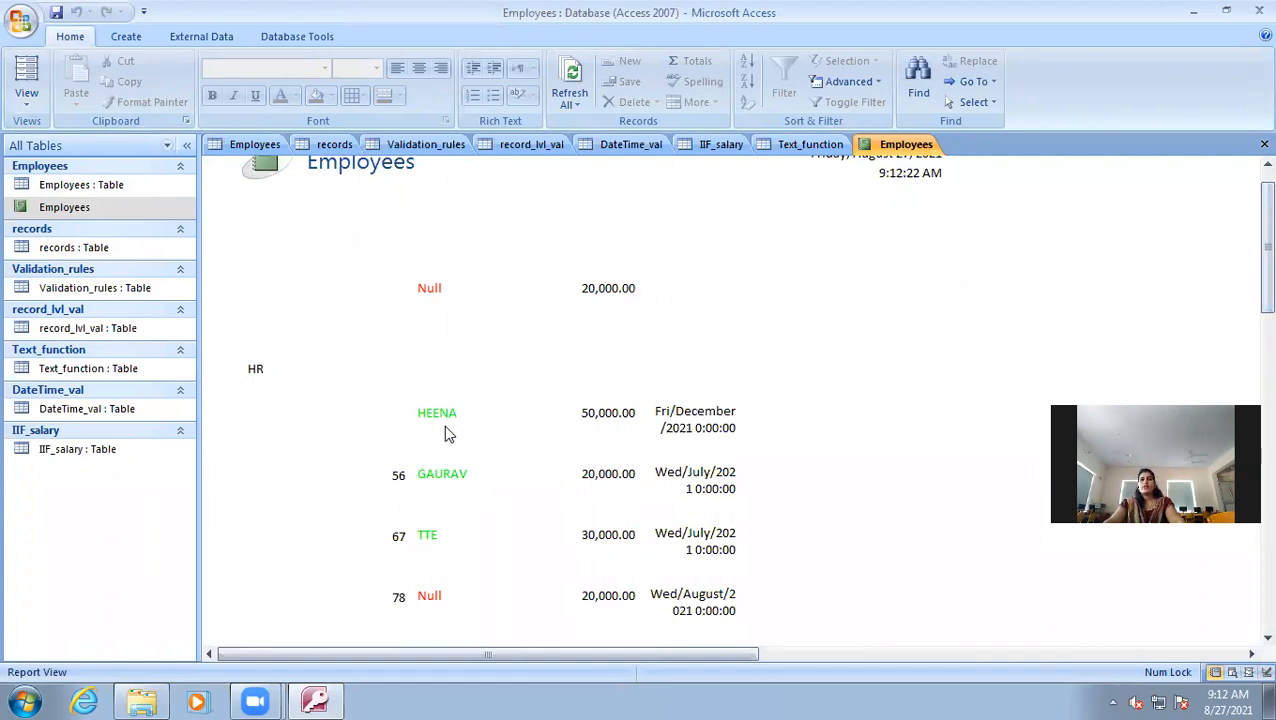
{"action": "mouse_move", "coordinate": [1249, 293]}
{"action": "left_mouse_down"}
{"action": "mouse_move", "coordinate": [1248, 666]}
{"action": "mouse_move", "coordinate": [1250, 273]}
{"action": "left_mouse_up"}
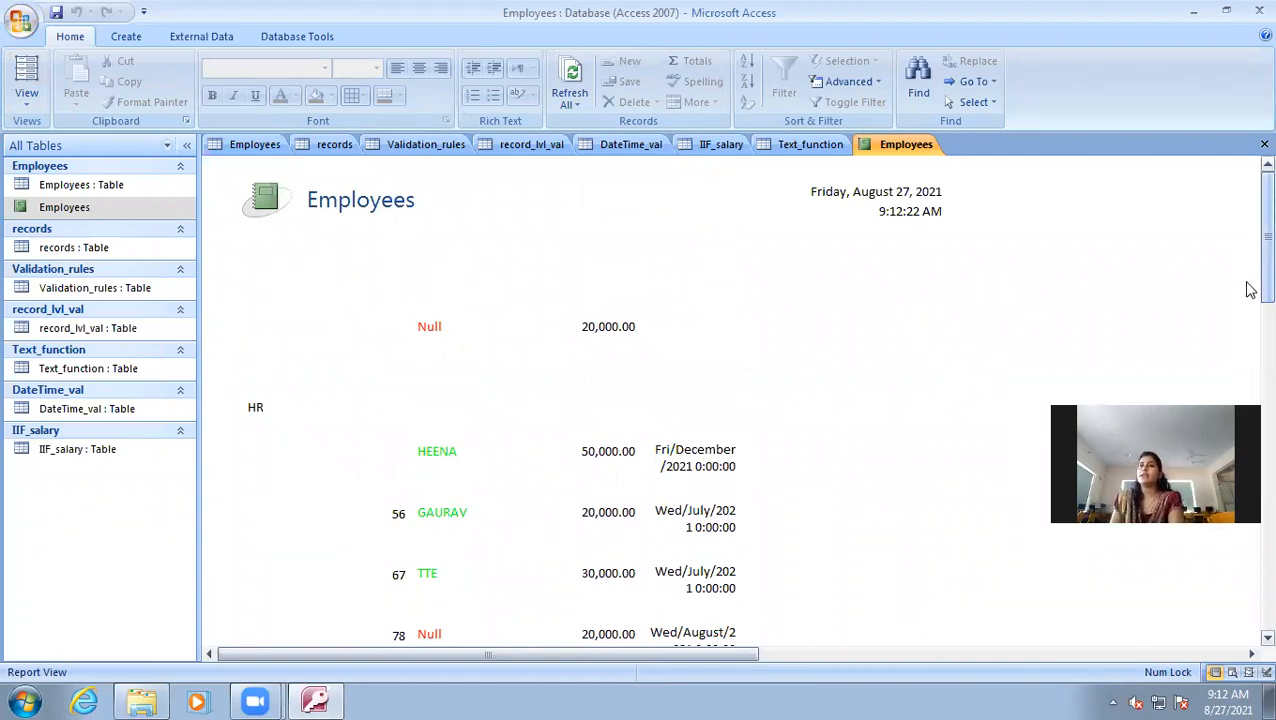
{"action": "scroll", "coordinate": [1248, 290], "scroll_direction": "down", "scroll_amount": 3}
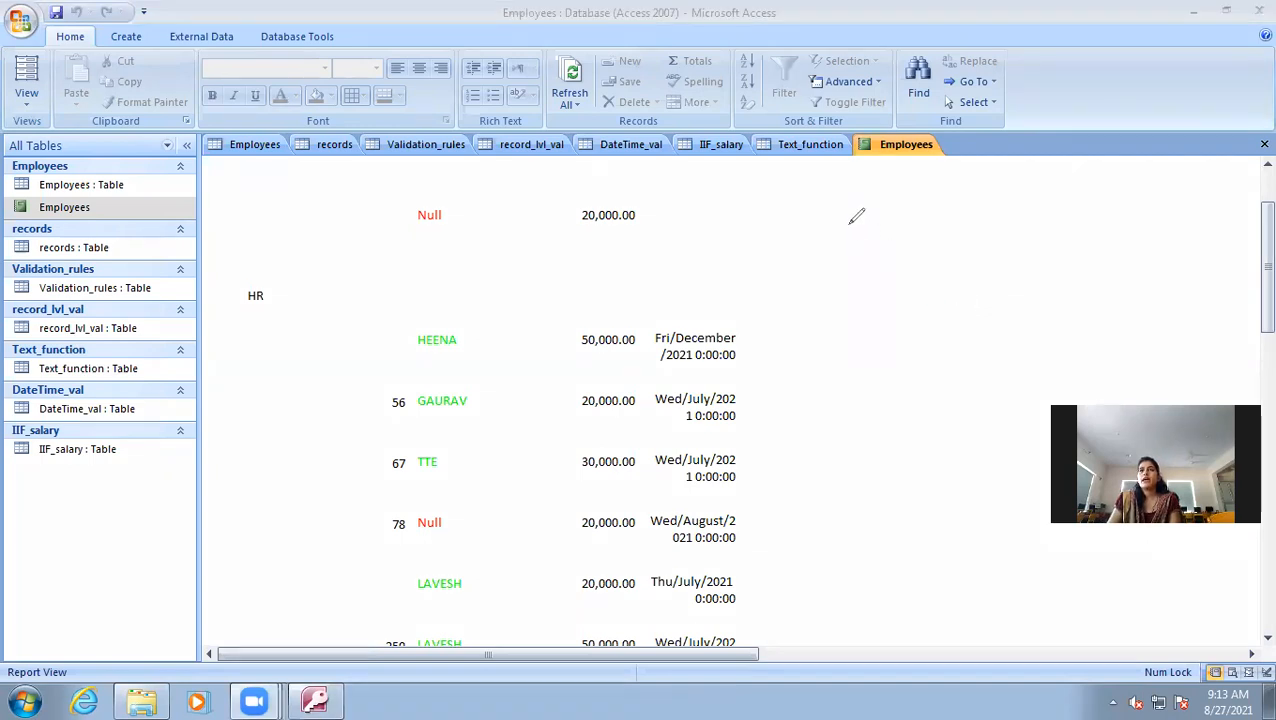
{"action": "mouse_move", "coordinate": [797, 207]}
{"action": "left_mouse_down"}
{"action": "mouse_move", "coordinate": [813, 206]}
{"action": "mouse_move", "coordinate": [816, 222]}
{"action": "mouse_move", "coordinate": [843, 187]}
{"action": "mouse_move", "coordinate": [832, 205]}
{"action": "mouse_move", "coordinate": [853, 213]}
{"action": "mouse_move", "coordinate": [834, 228]}
{"action": "mouse_move", "coordinate": [849, 228]}
{"action": "left_mouse_up"}
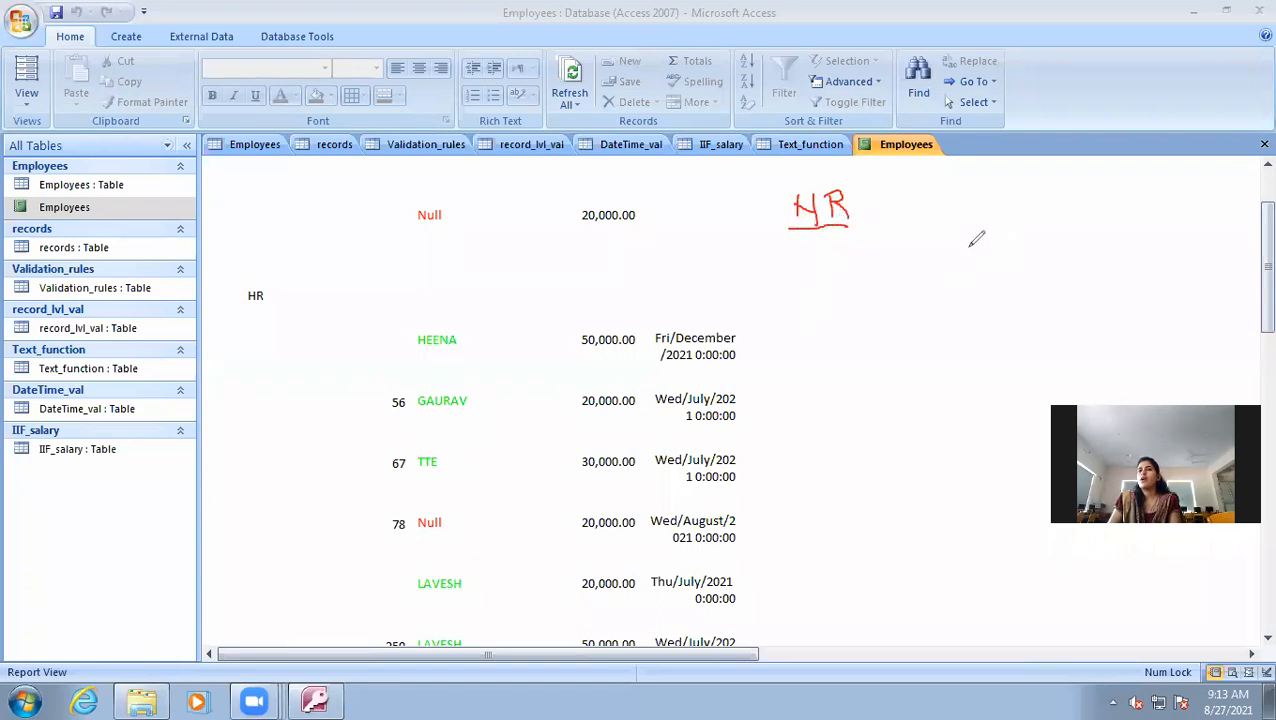
{"action": "mouse_move", "coordinate": [931, 226]}
{"action": "left_mouse_down"}
{"action": "mouse_move", "coordinate": [947, 240]}
{"action": "mouse_move", "coordinate": [919, 252]}
{"action": "mouse_move", "coordinate": [992, 229]}
{"action": "left_mouse_up"}
{"action": "left_click", "coordinate": [968, 252]}
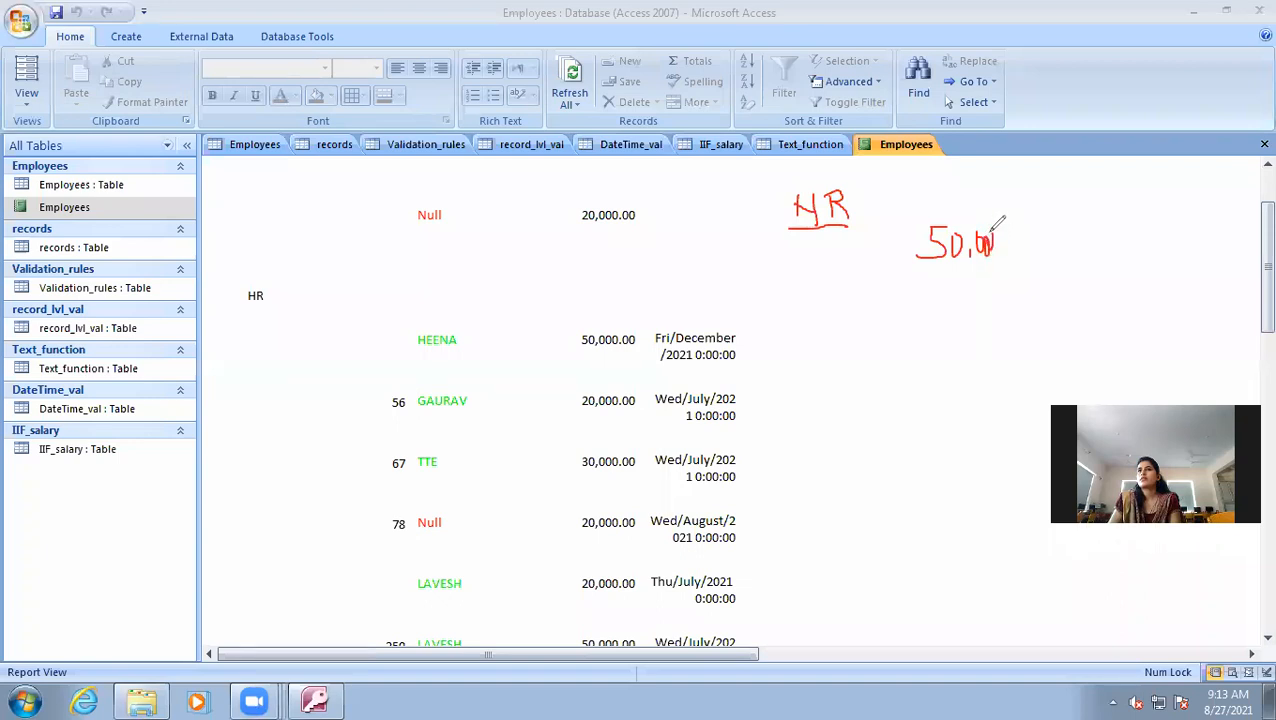
{"action": "mouse_move", "coordinate": [1024, 286]}
{"action": "left_mouse_down"}
{"action": "mouse_move", "coordinate": [1072, 283]}
{"action": "mouse_move", "coordinate": [1068, 316]}
{"action": "left_mouse_up"}
{"action": "mouse_move", "coordinate": [936, 383]}
{"action": "left_mouse_down"}
{"action": "mouse_move", "coordinate": [940, 410]}
{"action": "mouse_move", "coordinate": [996, 368]}
{"action": "mouse_move", "coordinate": [1026, 380]}
{"action": "left_mouse_up"}
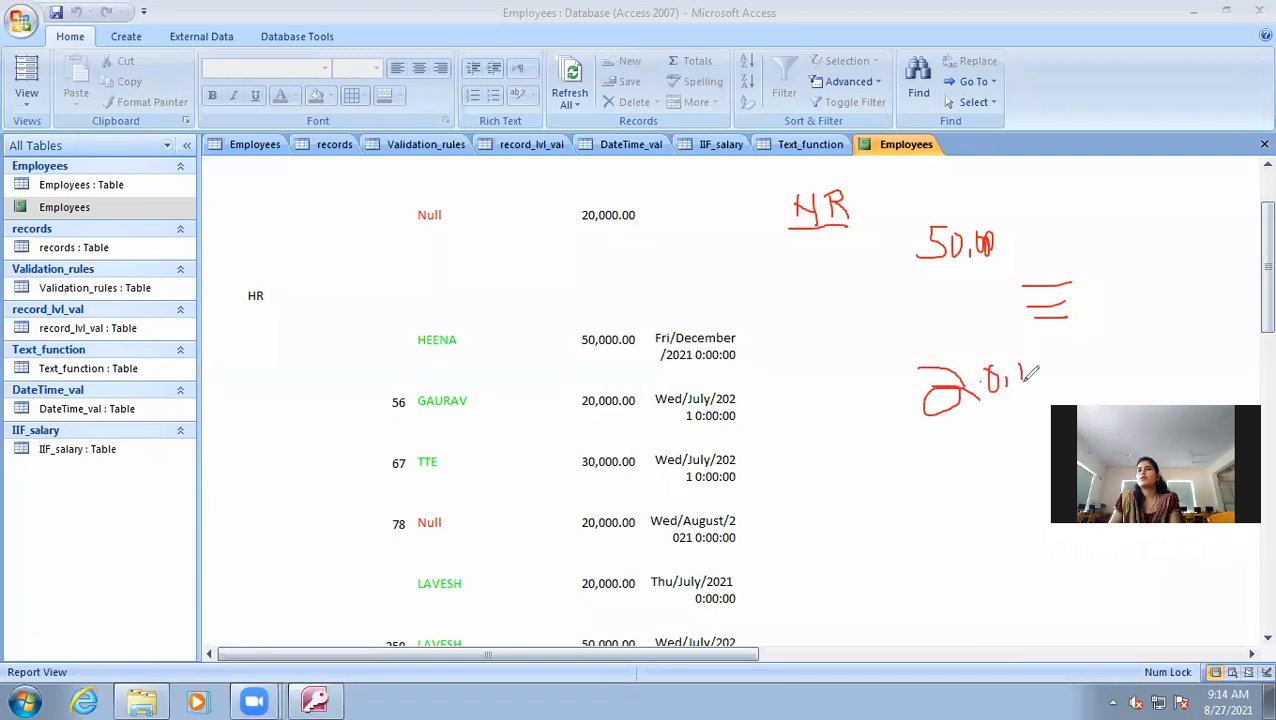
{"action": "left_click_drag", "start_coordinate": [1015, 437], "coordinate": [1031, 437]}
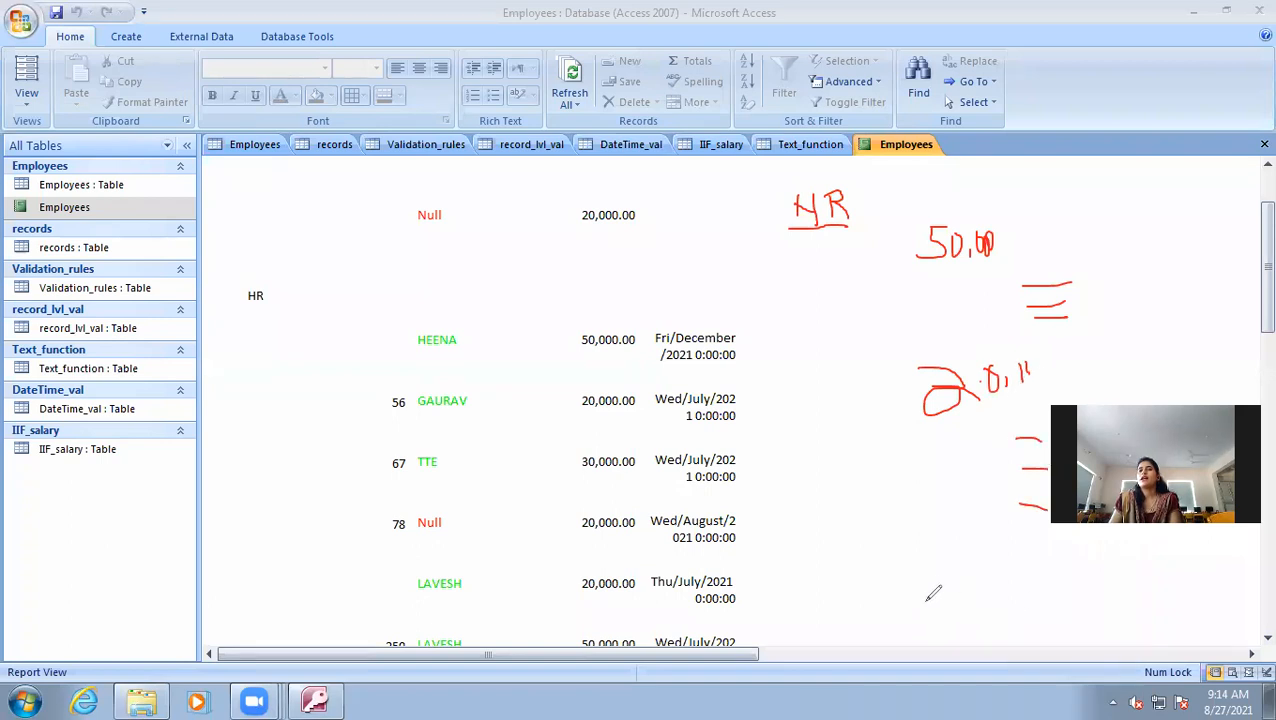
{"action": "mouse_move", "coordinate": [948, 558]}
{"action": "left_mouse_down"}
{"action": "mouse_move", "coordinate": [1002, 604]}
{"action": "mouse_move", "coordinate": [990, 602]}
{"action": "left_mouse_up"}
{"action": "left_click_drag", "start_coordinate": [1016, 561], "coordinate": [1028, 566]}
{"action": "mouse_move", "coordinate": [1036, 631]}
{"action": "left_mouse_down"}
{"action": "mouse_move", "coordinate": [1056, 631]}
{"action": "mouse_move", "coordinate": [1069, 651]}
{"action": "mouse_move", "coordinate": [1041, 673]}
{"action": "left_mouse_up"}
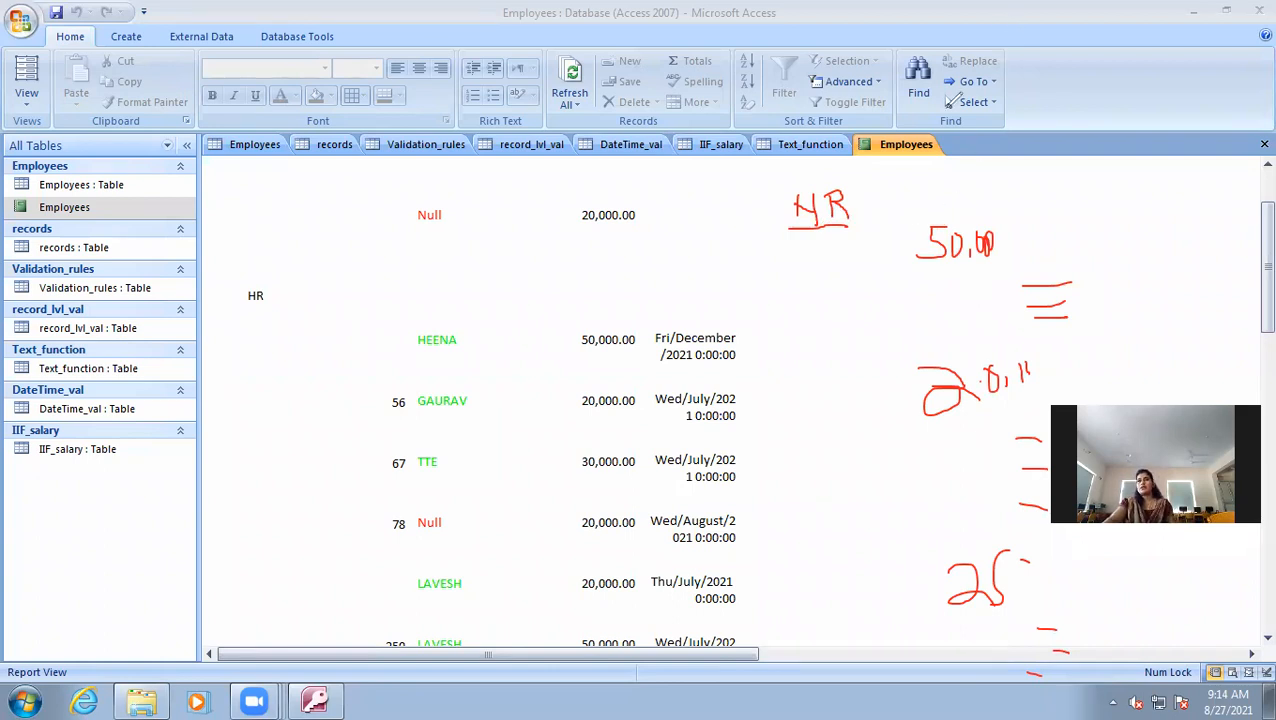
{"action": "left_click", "coordinate": [947, 107]}
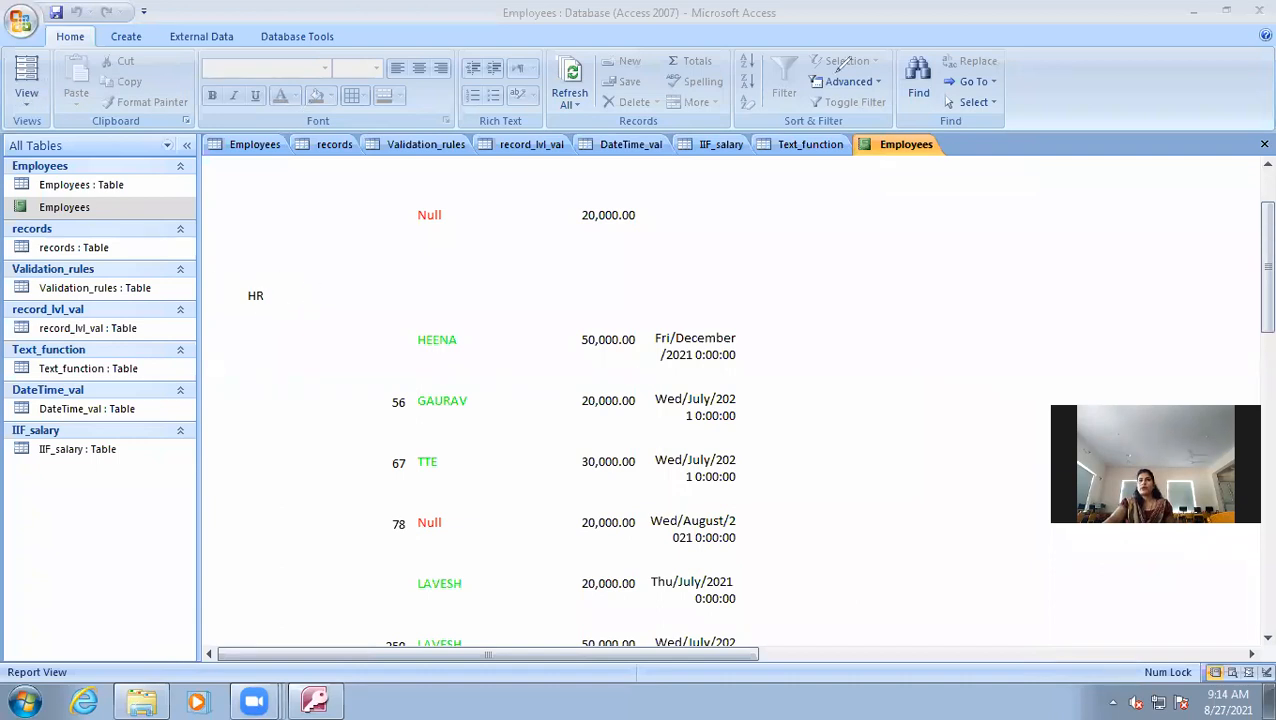
- Inspect the full width of the Employees report layout in Design View, and return the report to Report View
{"action": "left_click", "coordinate": [24, 100]}
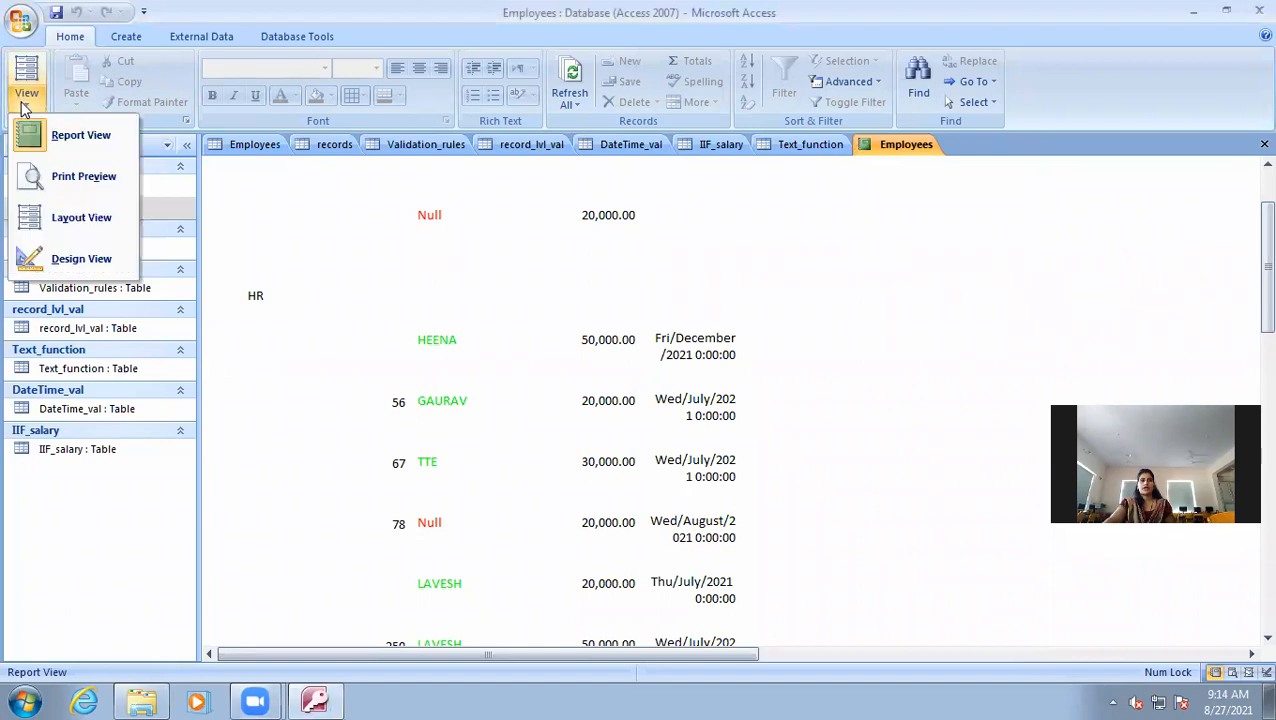
{"action": "left_click", "coordinate": [79, 247]}
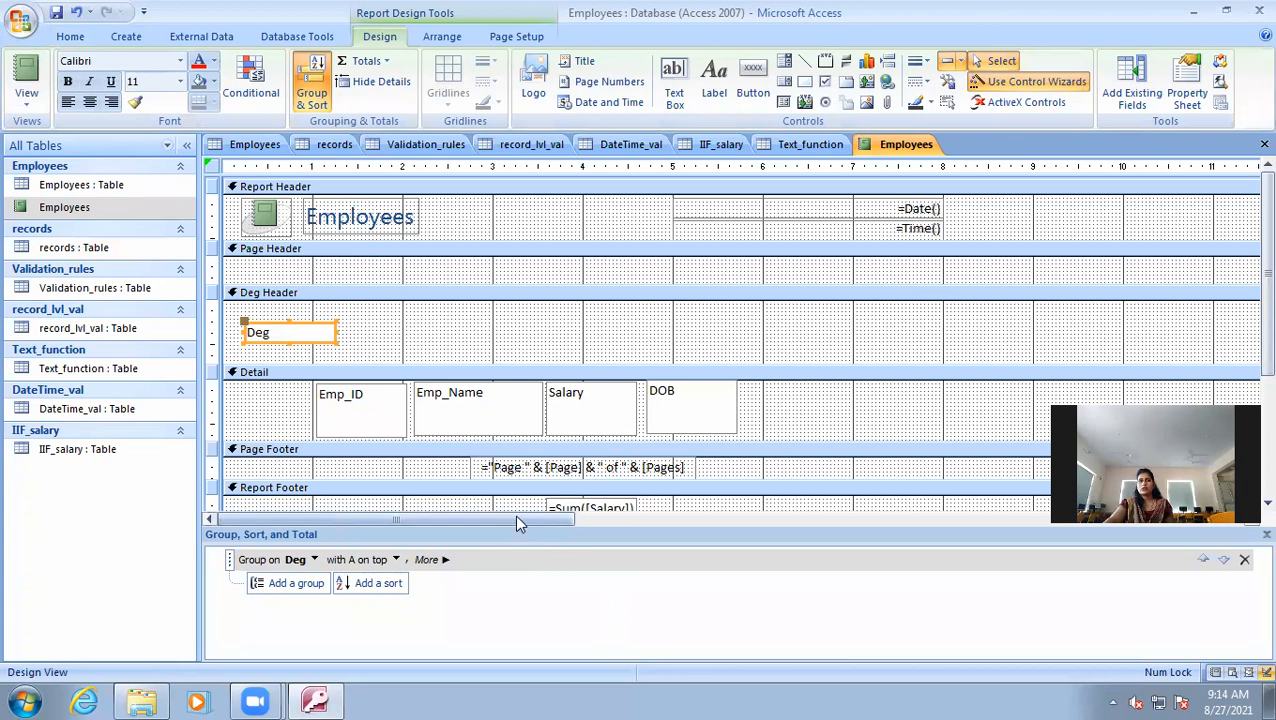
{"action": "left_click_drag", "start_coordinate": [478, 521], "coordinate": [1040, 518]}
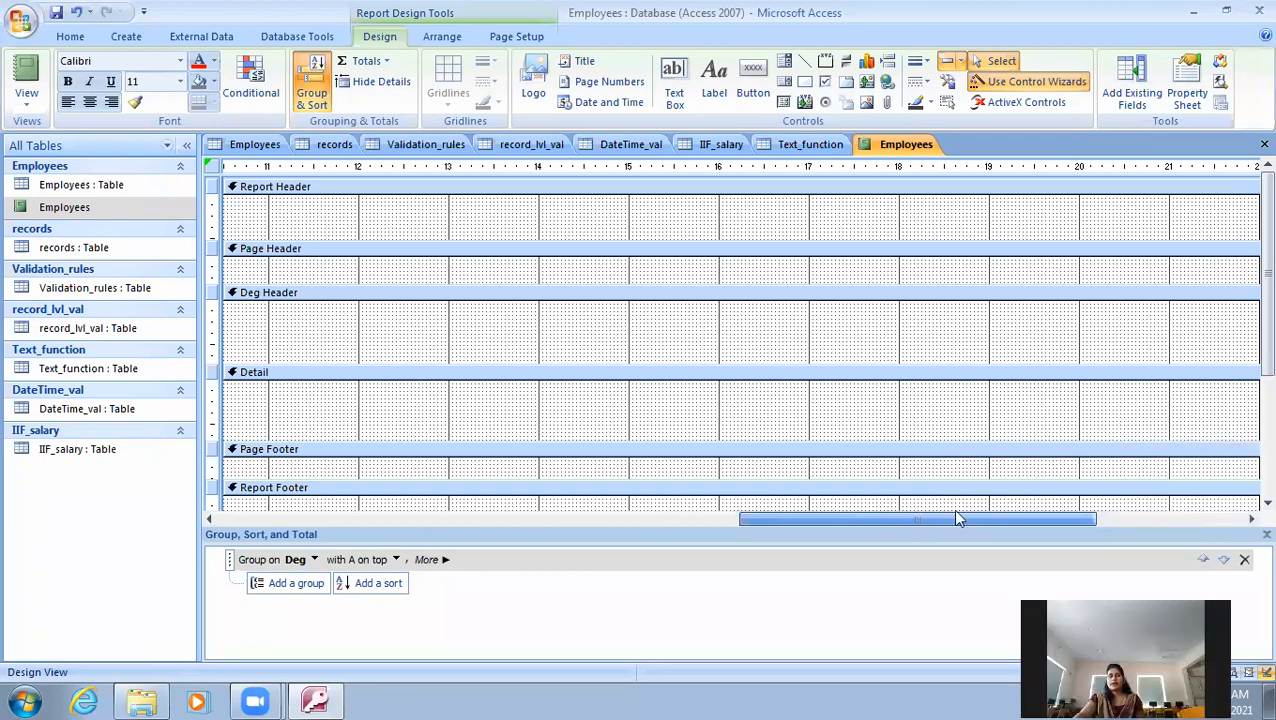
{"action": "left_click_drag", "start_coordinate": [1003, 519], "coordinate": [183, 553]}
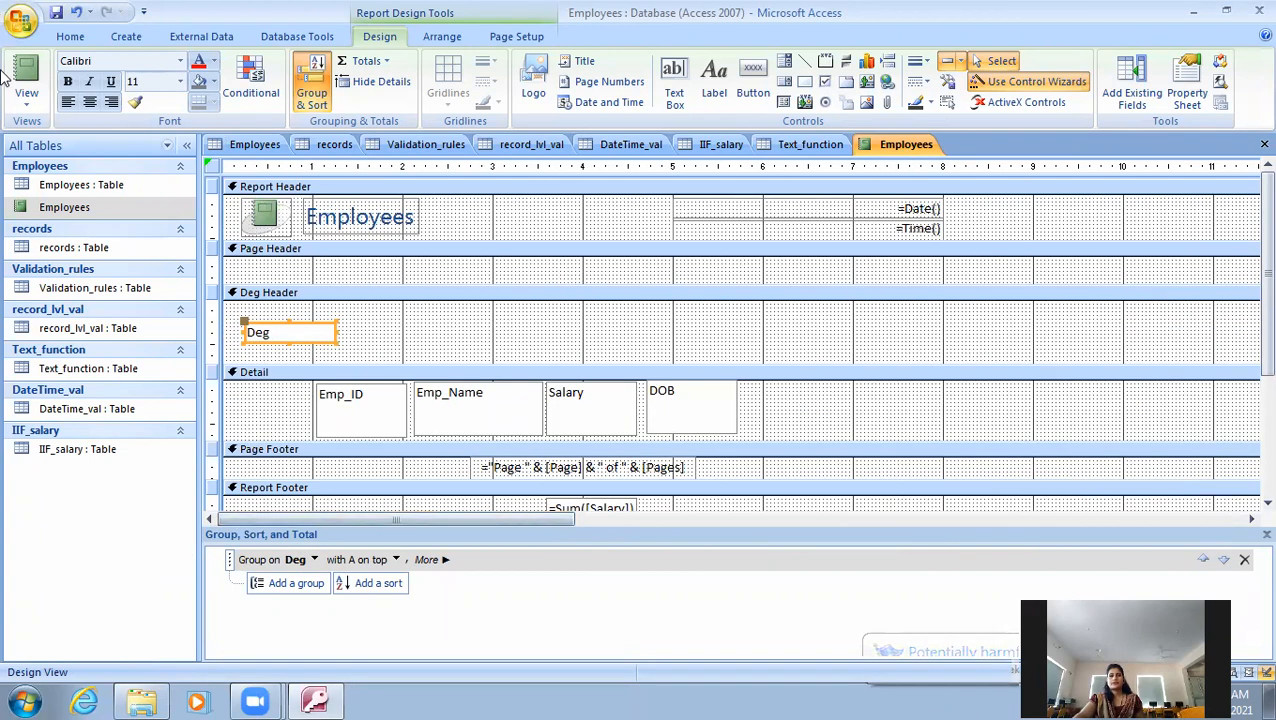
{"action": "left_click", "coordinate": [24, 100]}
{"action": "left_click", "coordinate": [48, 134]}
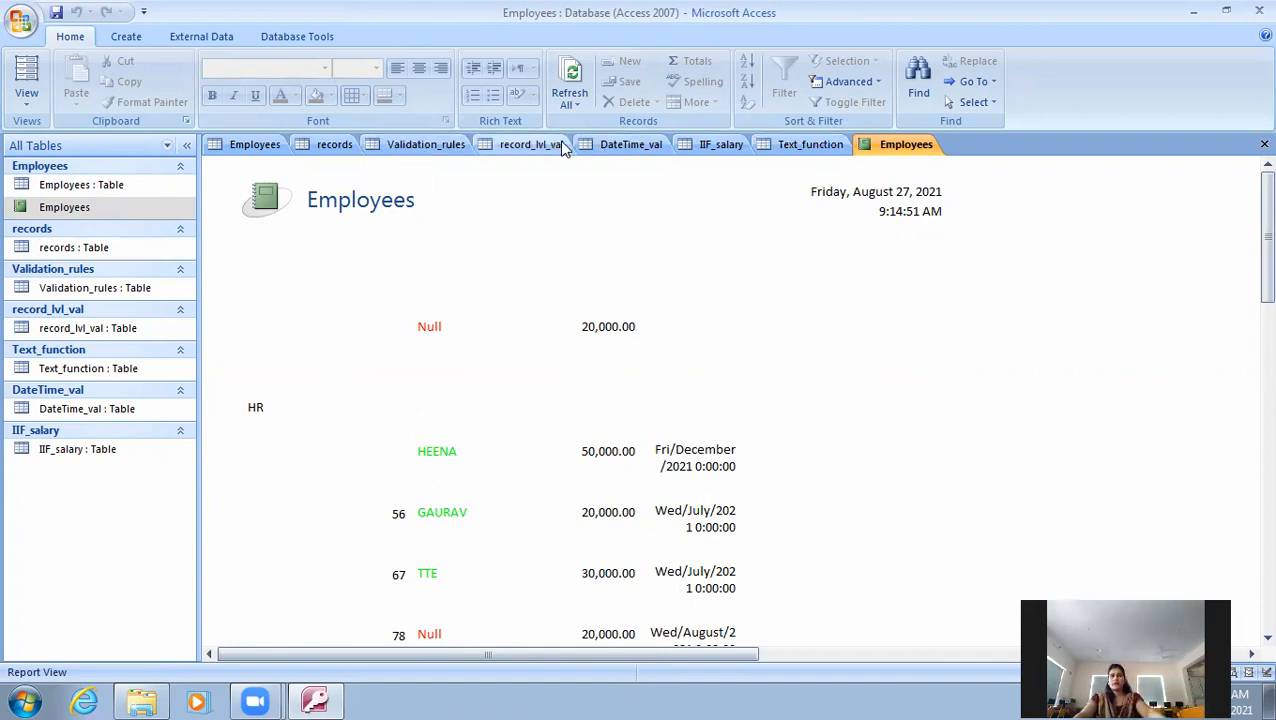
- Go to the open Employees table and delete the record with S_No 23, confirming the deletion
{"action": "left_click", "coordinate": [528, 150]}
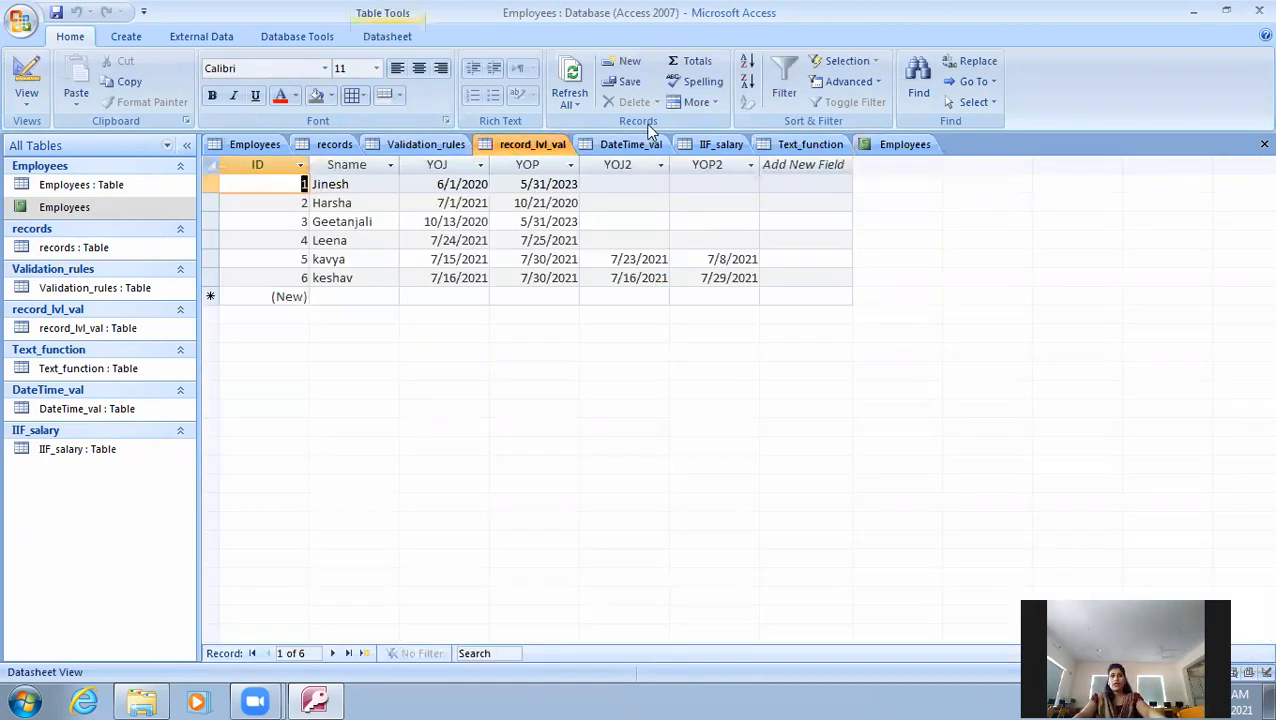
{"action": "left_click", "coordinate": [628, 145]}
{"action": "left_click", "coordinate": [720, 145]}
{"action": "left_click", "coordinate": [808, 145]}
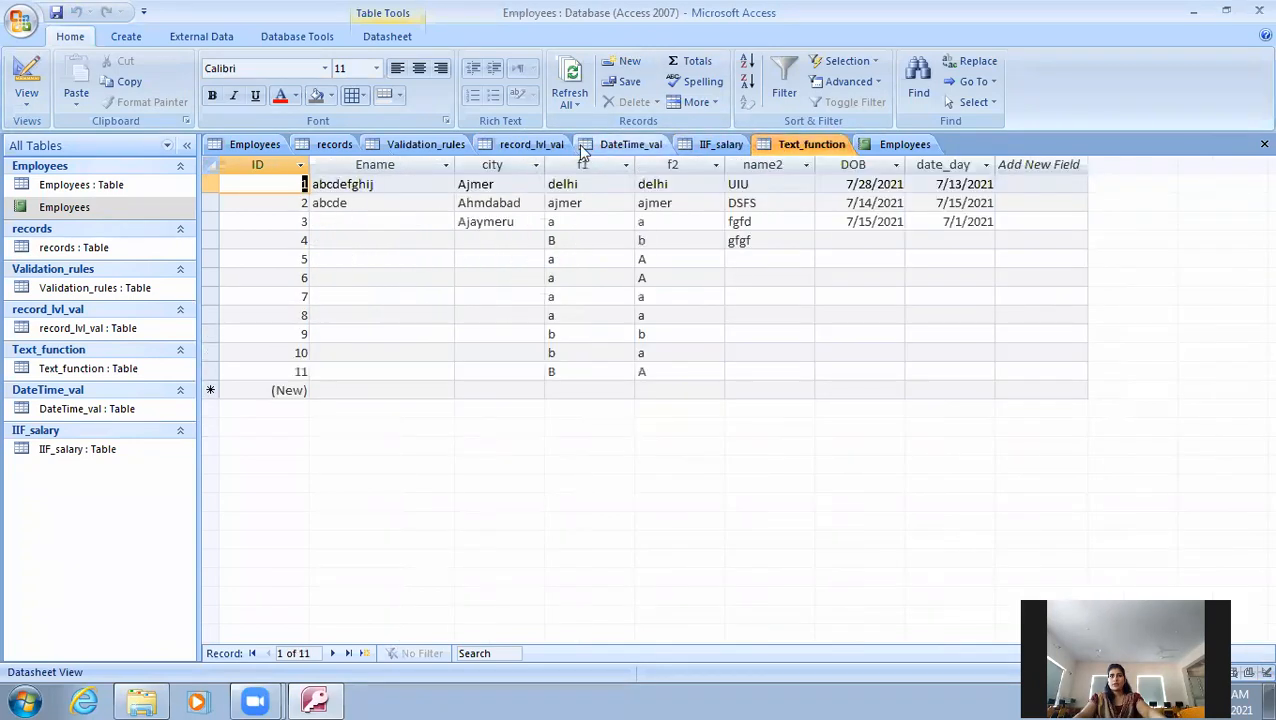
{"action": "left_click", "coordinate": [245, 144]}
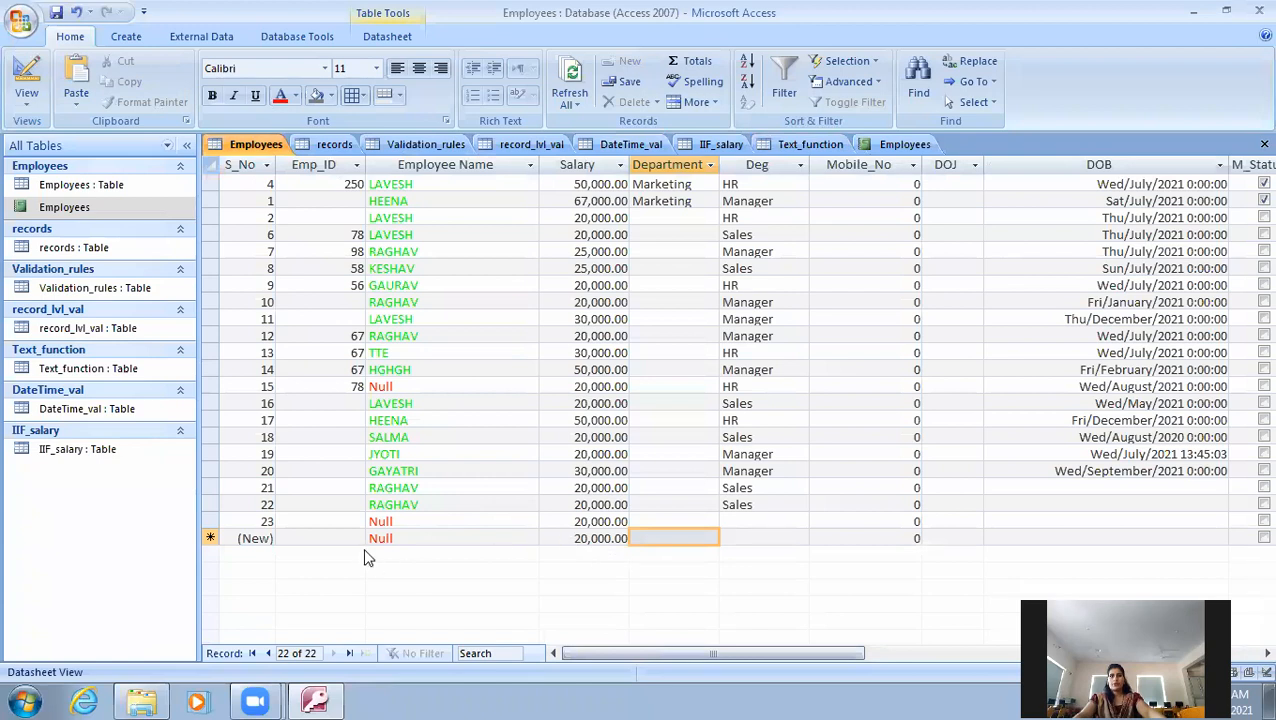
{"action": "left_click", "coordinate": [576, 537]}
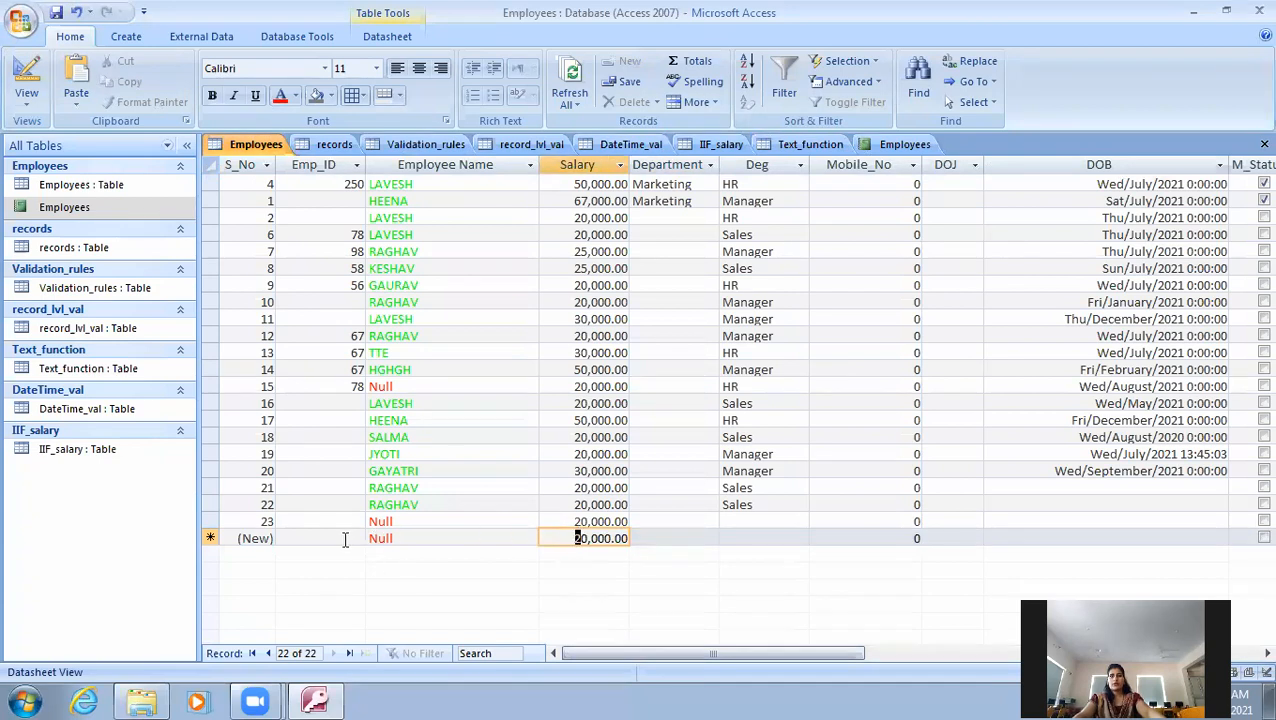
{"action": "left_click", "coordinate": [424, 517]}
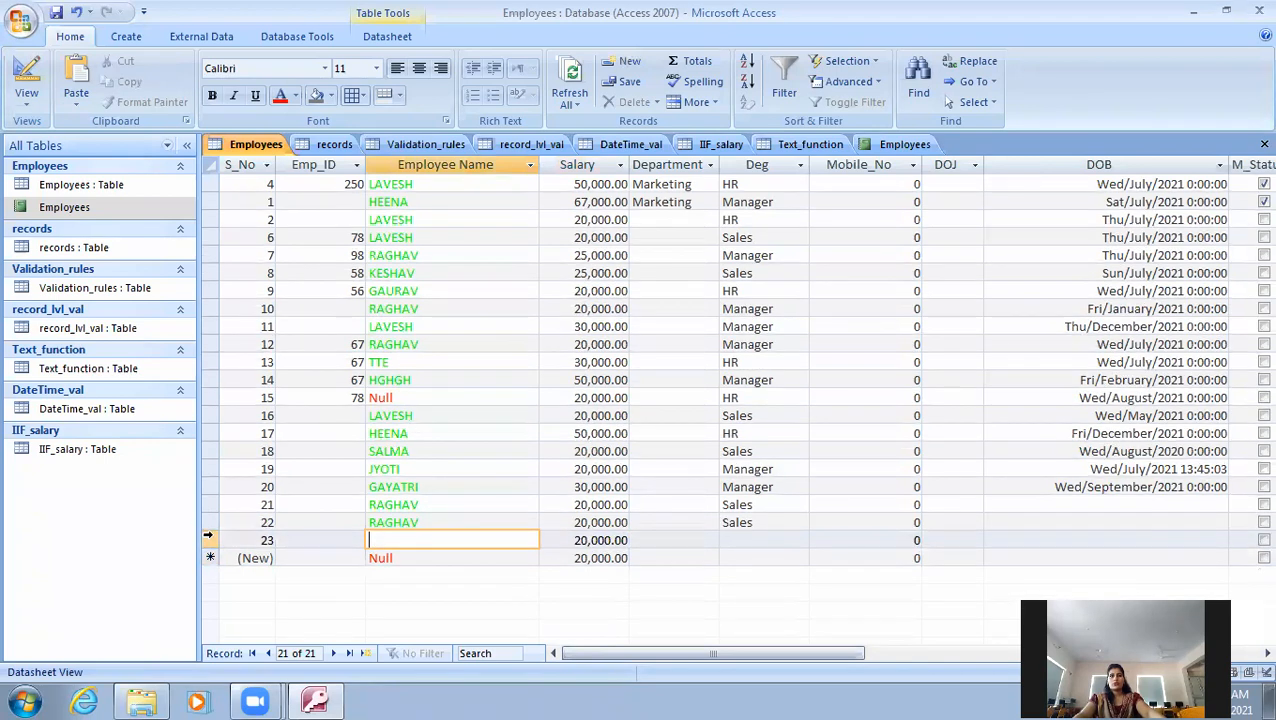
{"action": "left_click", "coordinate": [205, 521]}
{"action": "key", "text": "Delete"}
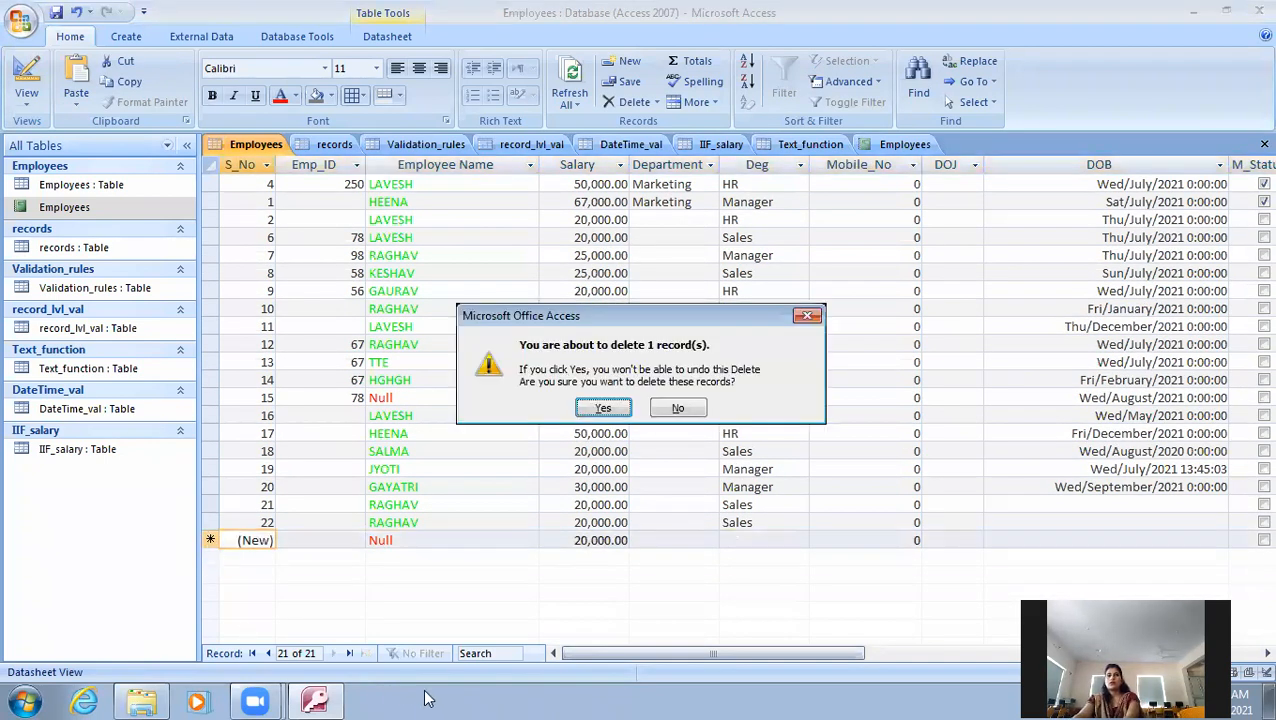
{"action": "left_click", "coordinate": [604, 409]}
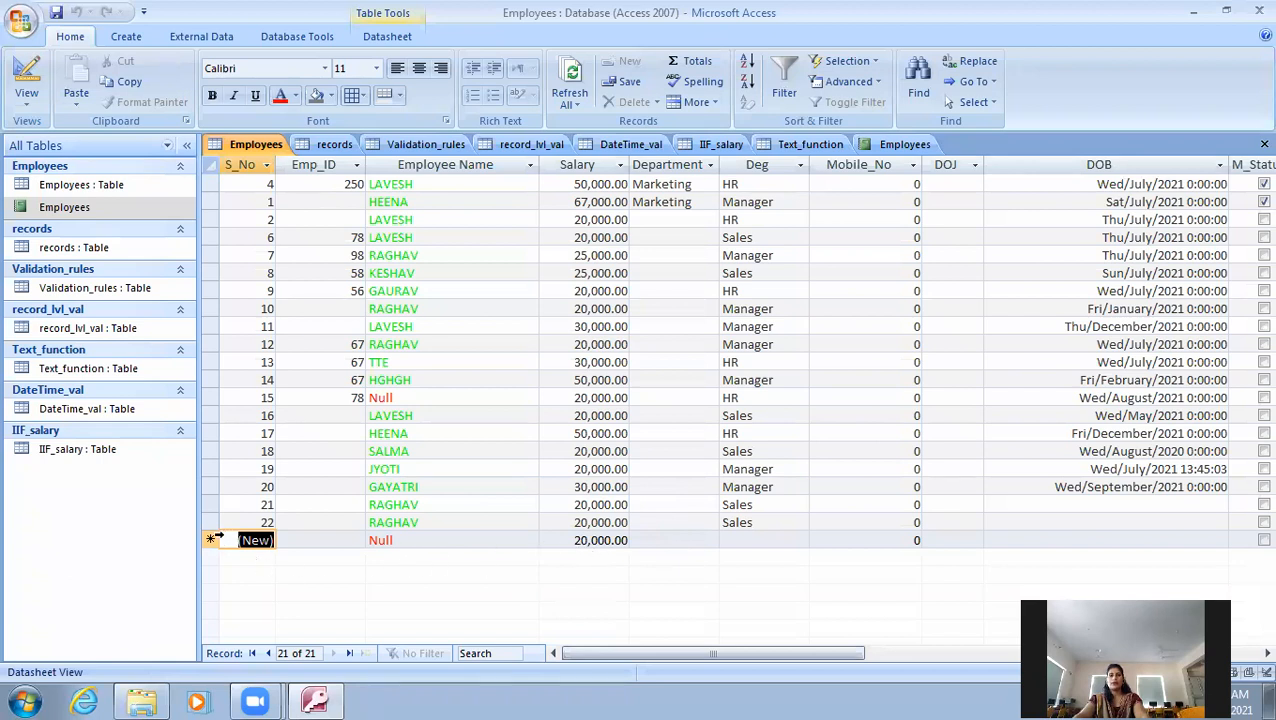
- Return to the Employees report and switch it to Design View
{"action": "left_click", "coordinate": [900, 150]}
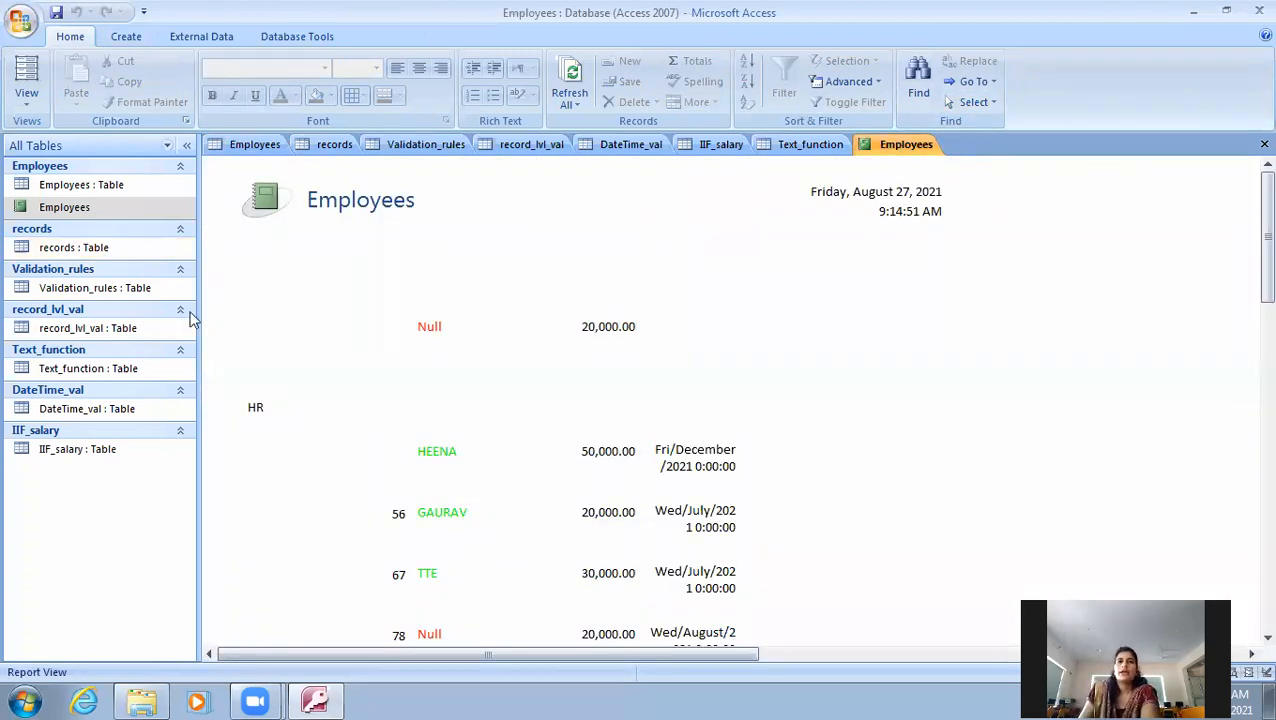
{"action": "left_click", "coordinate": [26, 98]}
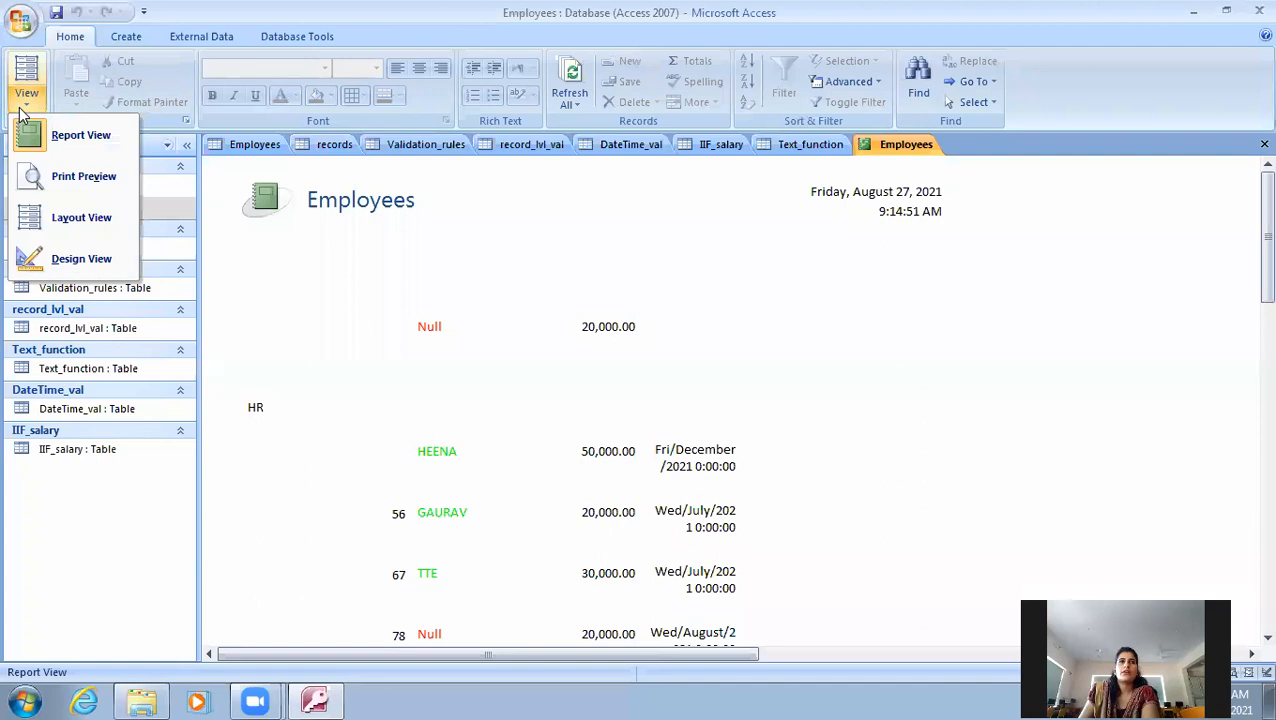
{"action": "left_click", "coordinate": [55, 262]}
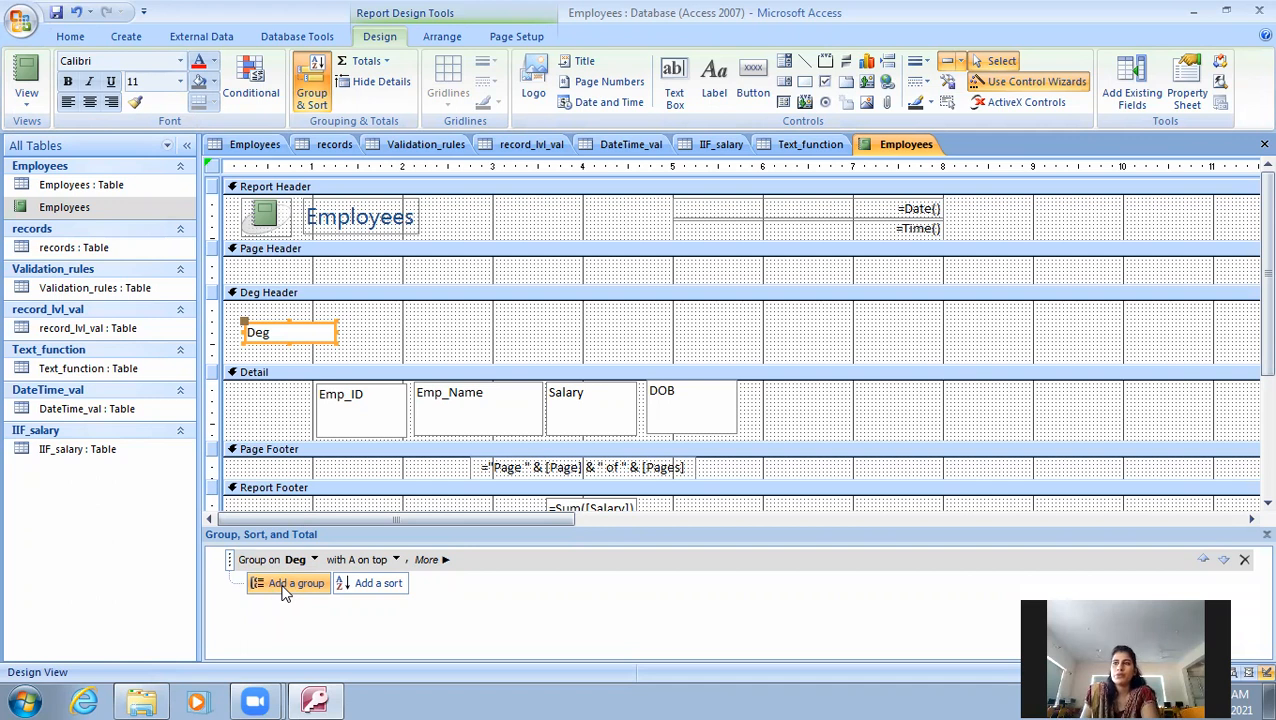
{"action": "left_click", "coordinate": [284, 590]}
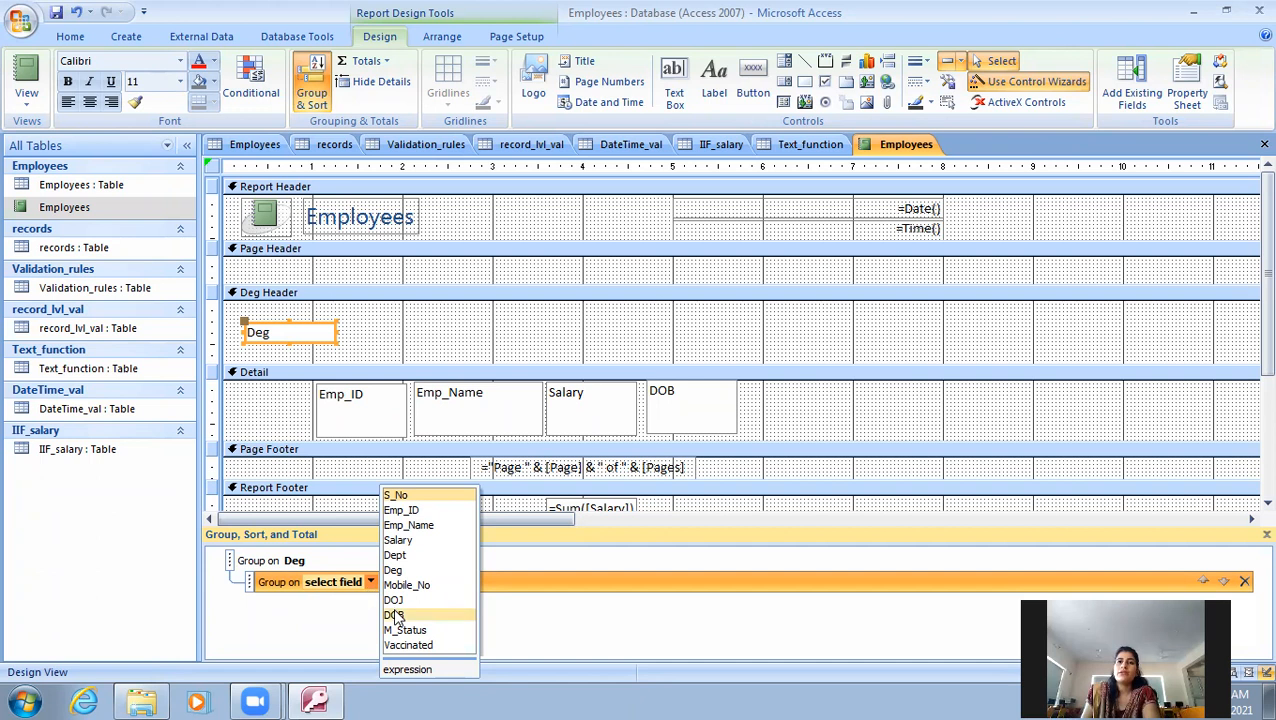
{"action": "left_click", "coordinate": [410, 540]}
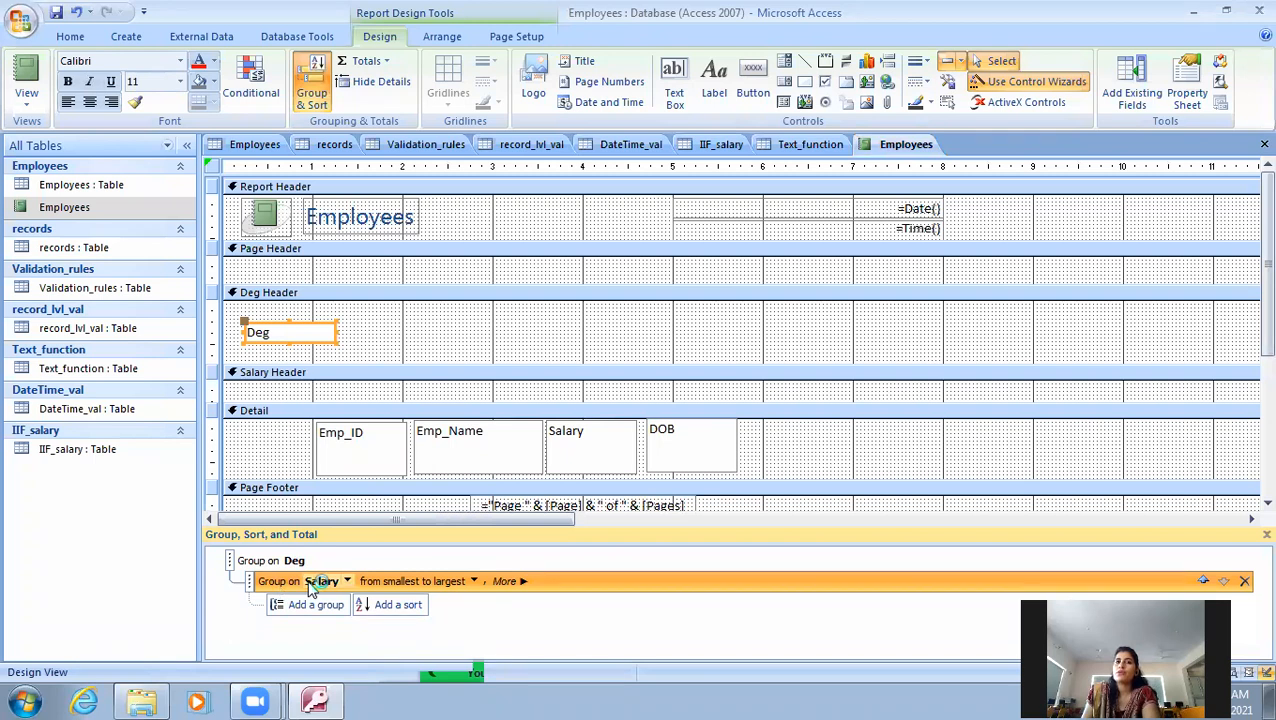
{"action": "left_click", "coordinate": [474, 581]}
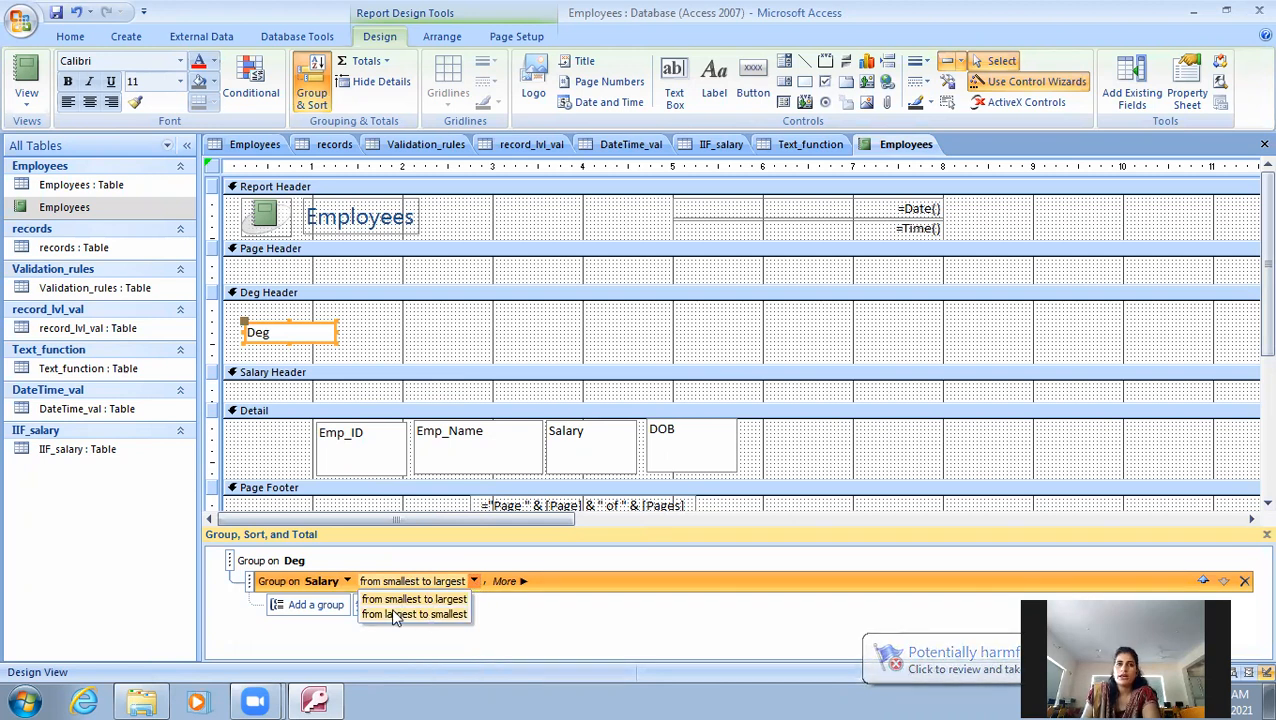
{"action": "left_click", "coordinate": [400, 614]}
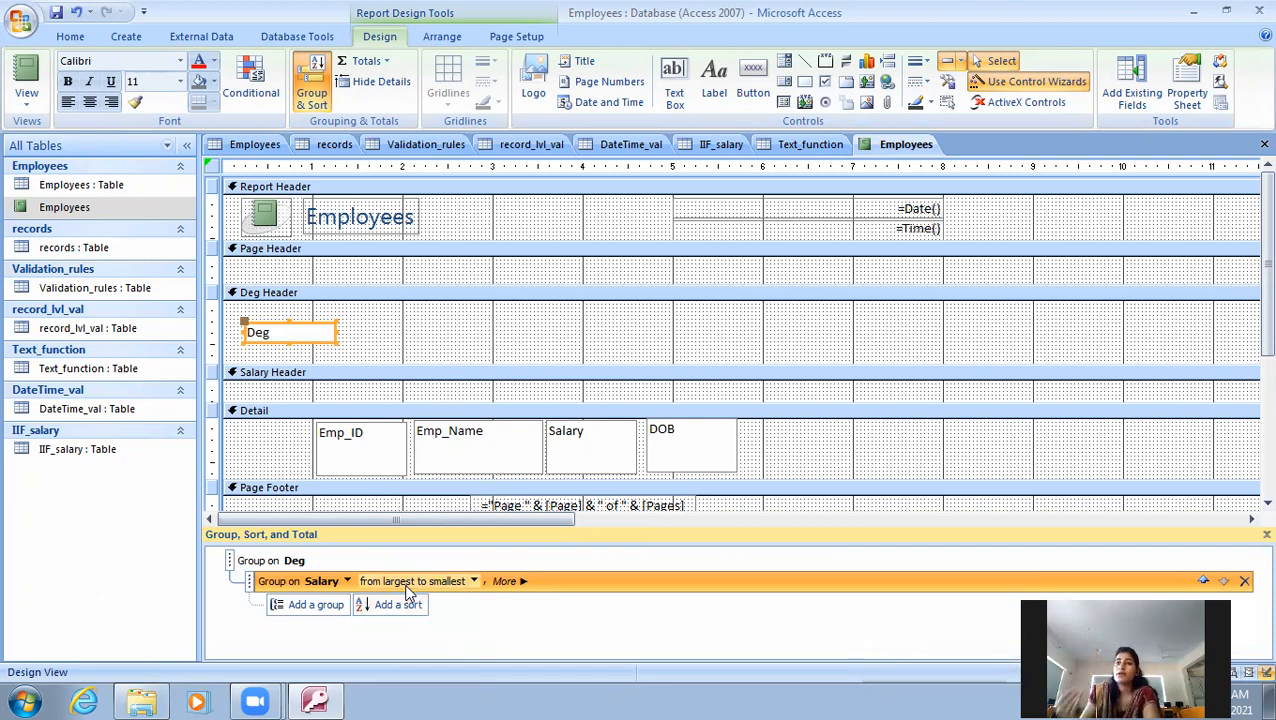
{"action": "left_click", "coordinate": [516, 579]}
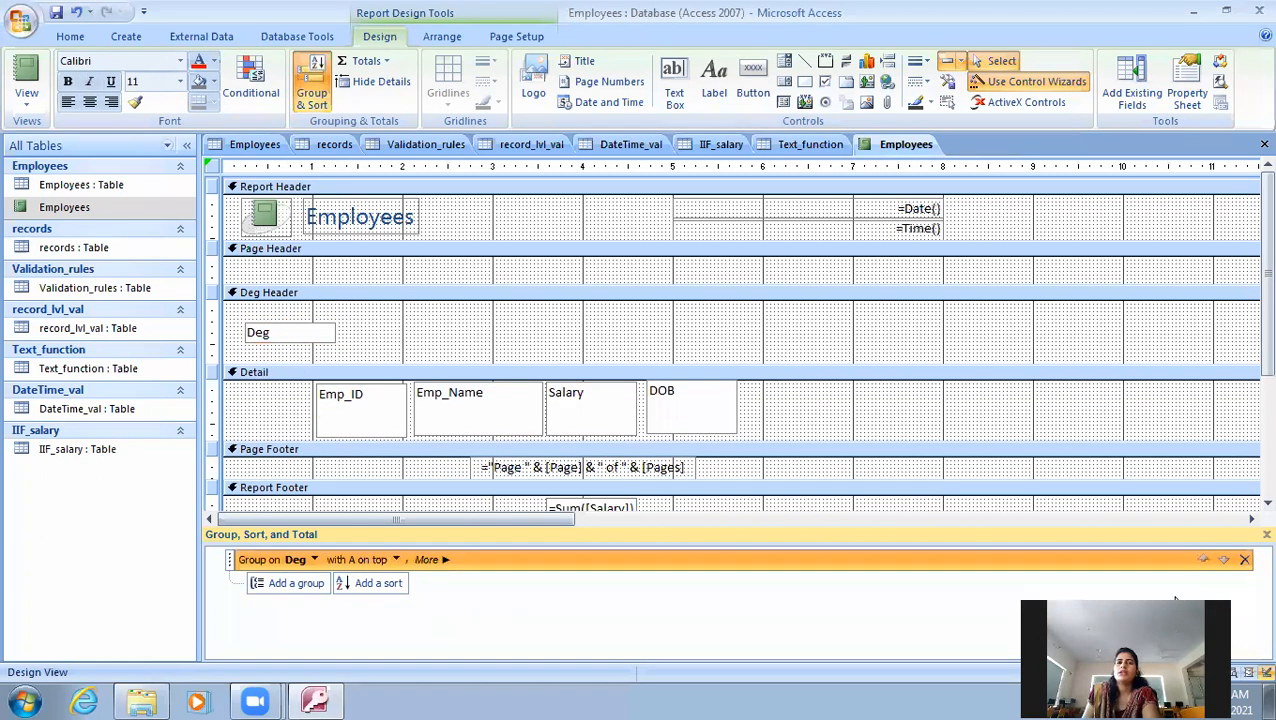
{"action": "left_click", "coordinate": [388, 563]}
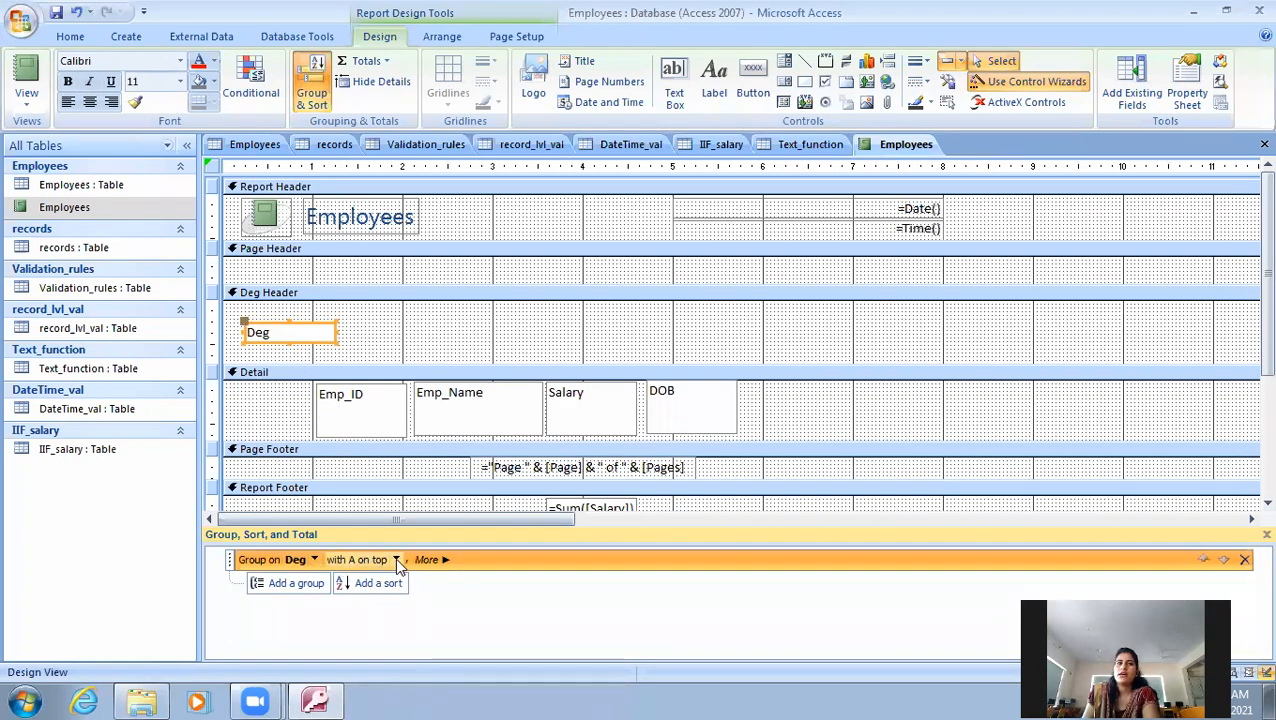
- Add a second group level on Salary under the Deg group, sorted from largest to smallest
{"action": "left_click", "coordinate": [290, 583]}
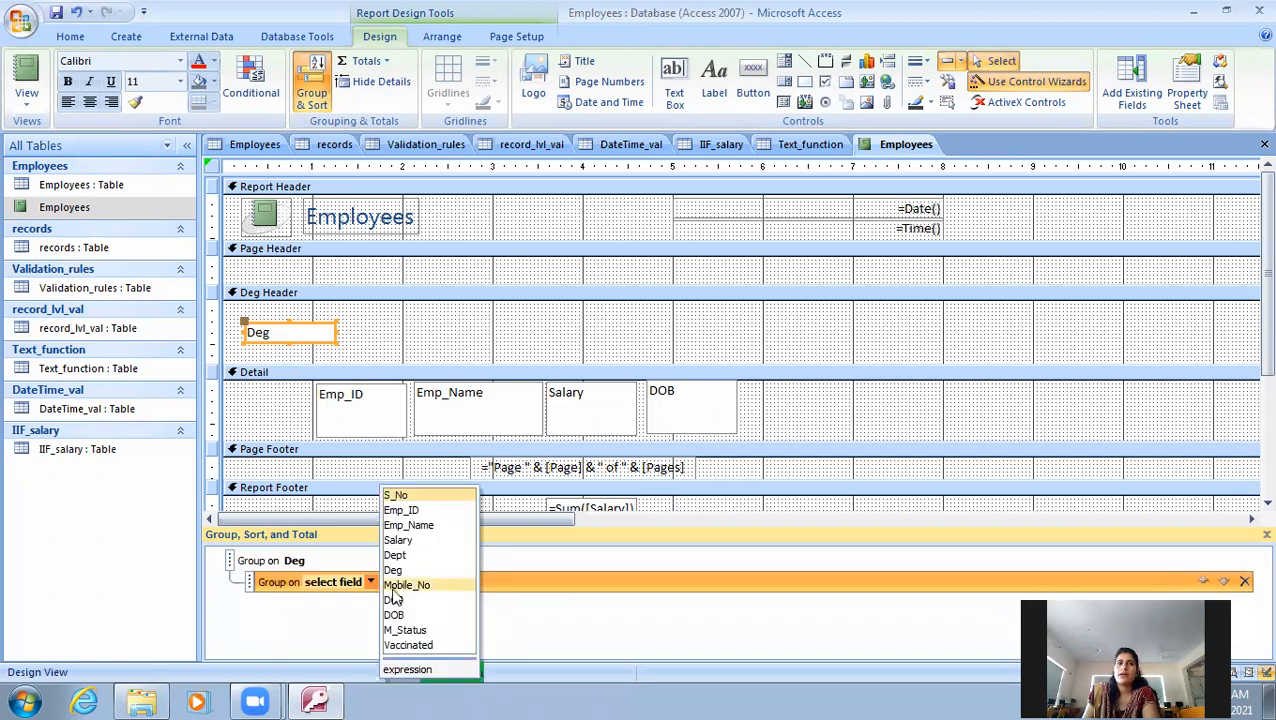
{"action": "left_click", "coordinate": [400, 540]}
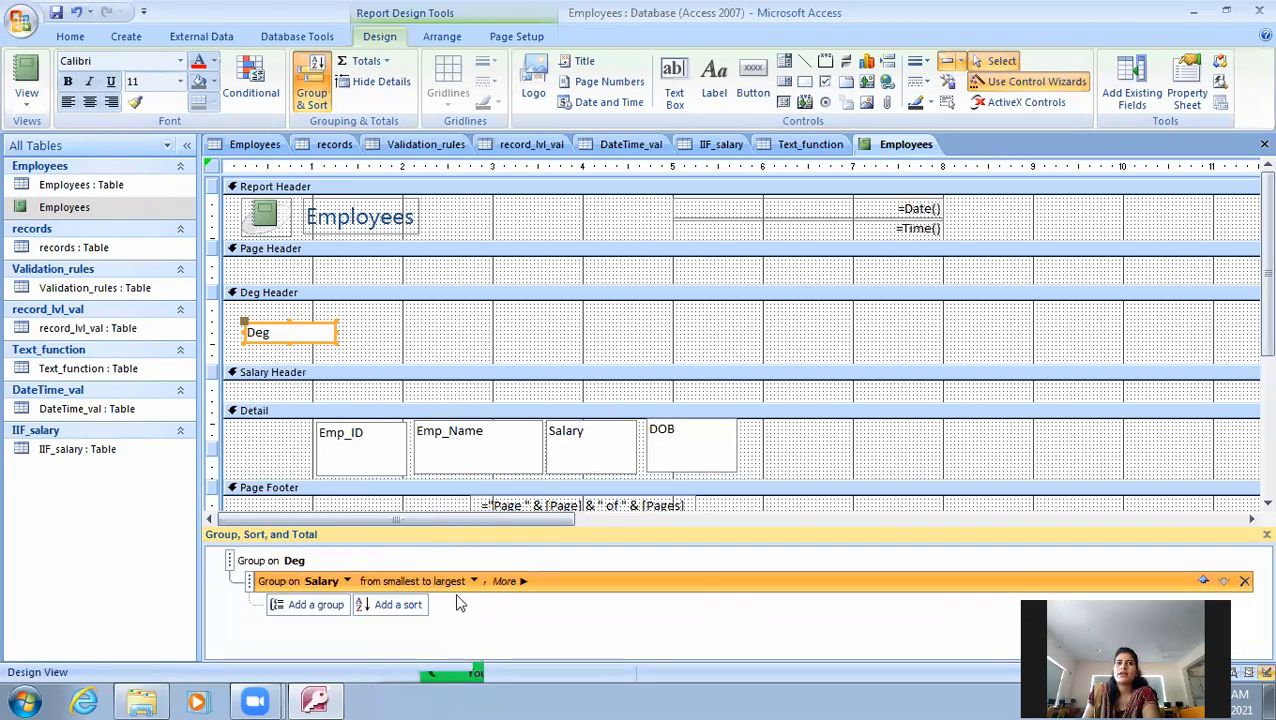
{"action": "left_click", "coordinate": [474, 581]}
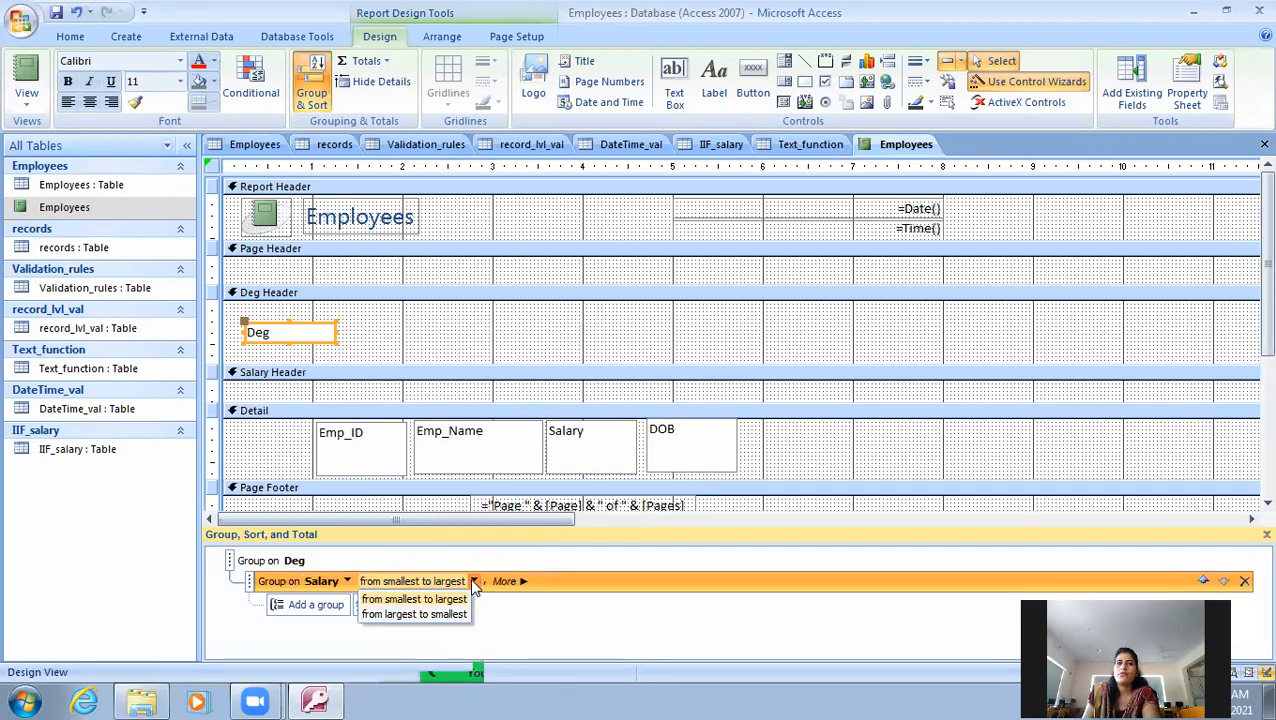
{"action": "left_click", "coordinate": [414, 614]}
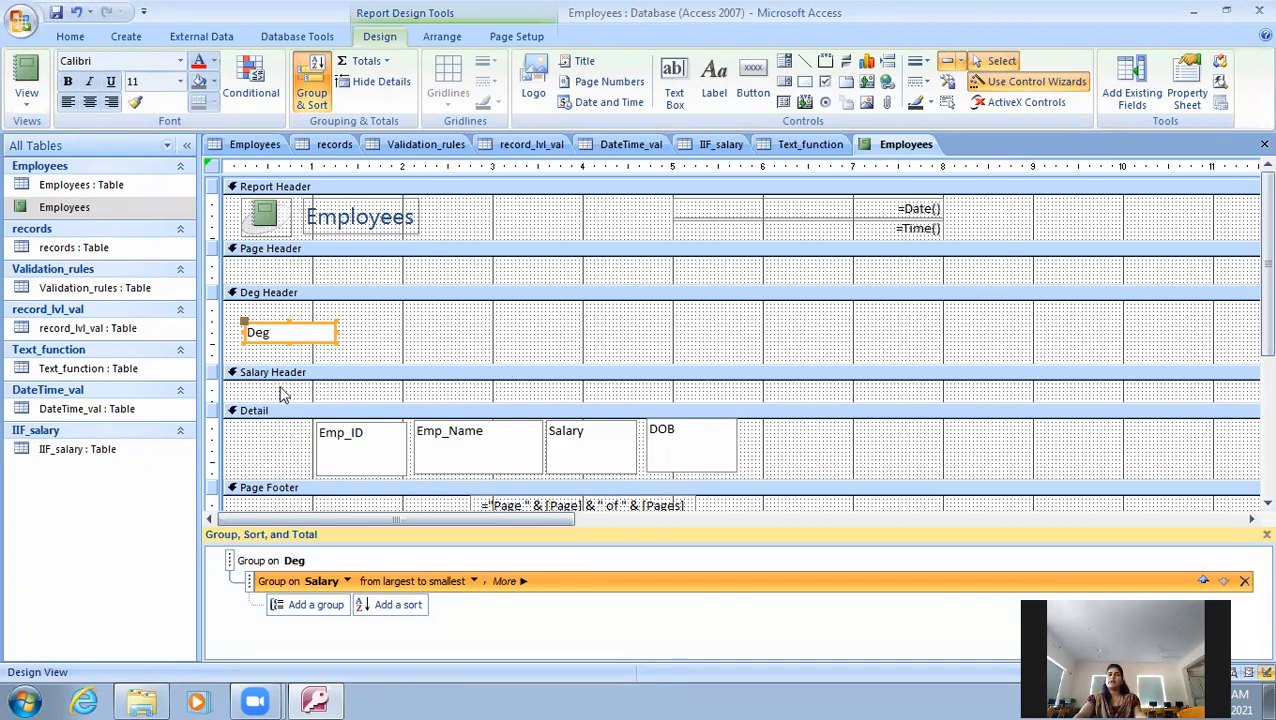
- Switch the report to Report View and examine how the records are ordered by salary within each Deg group
{"action": "left_click", "coordinate": [27, 100]}
{"action": "left_click", "coordinate": [95, 144]}
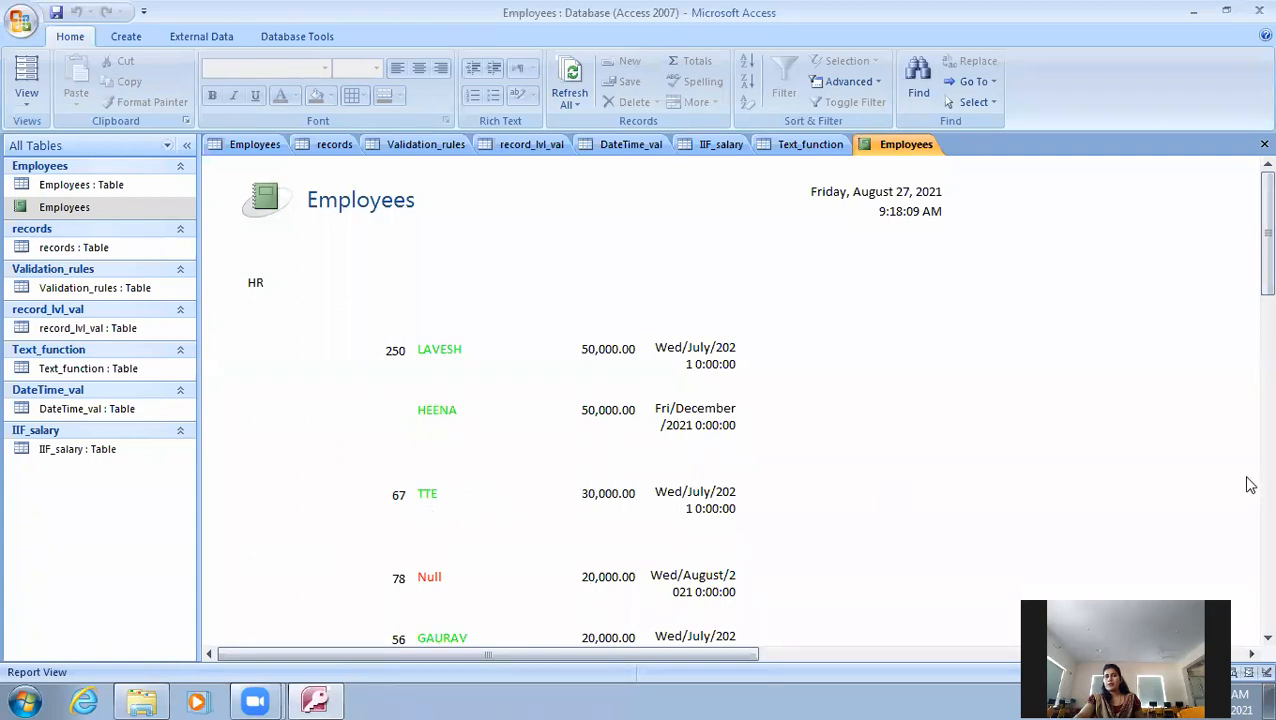
{"action": "scroll", "coordinate": [1247, 320], "scroll_direction": "down", "scroll_amount": 5}
{"action": "scroll", "coordinate": [1247, 350], "scroll_direction": "up", "scroll_amount": 3}
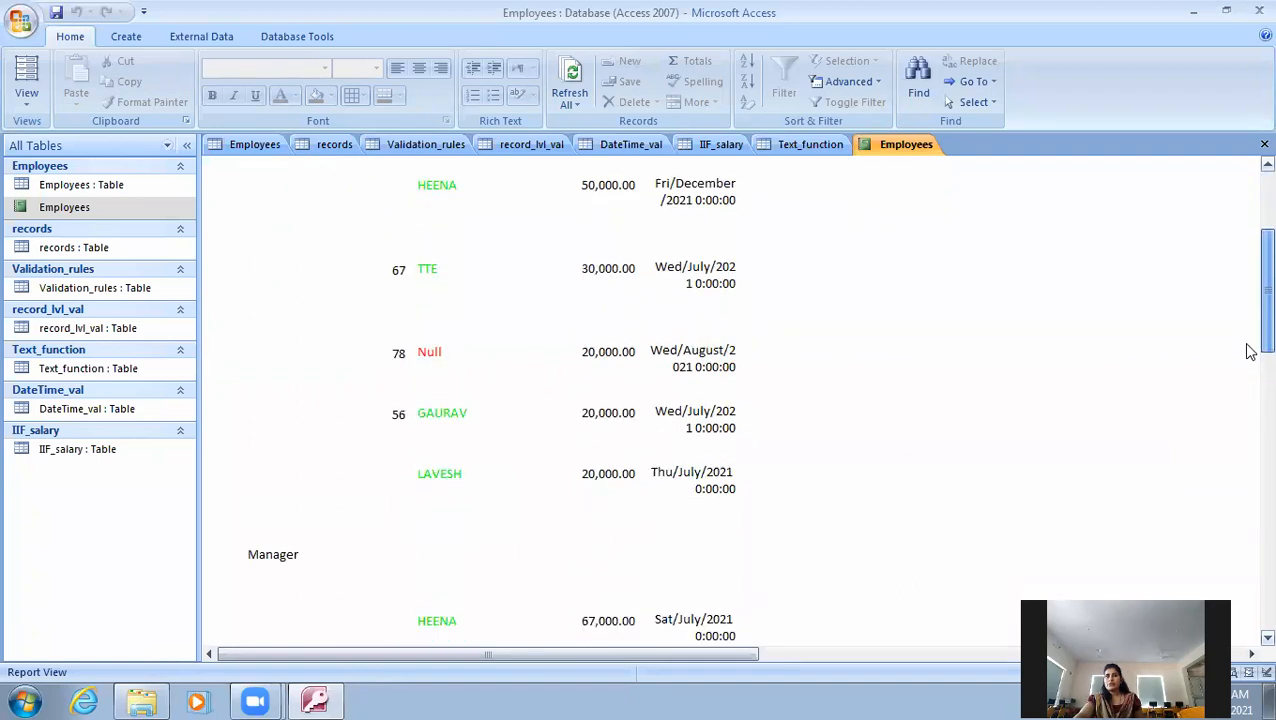
{"action": "scroll", "coordinate": [1247, 315], "scroll_direction": "up", "scroll_amount": 2}
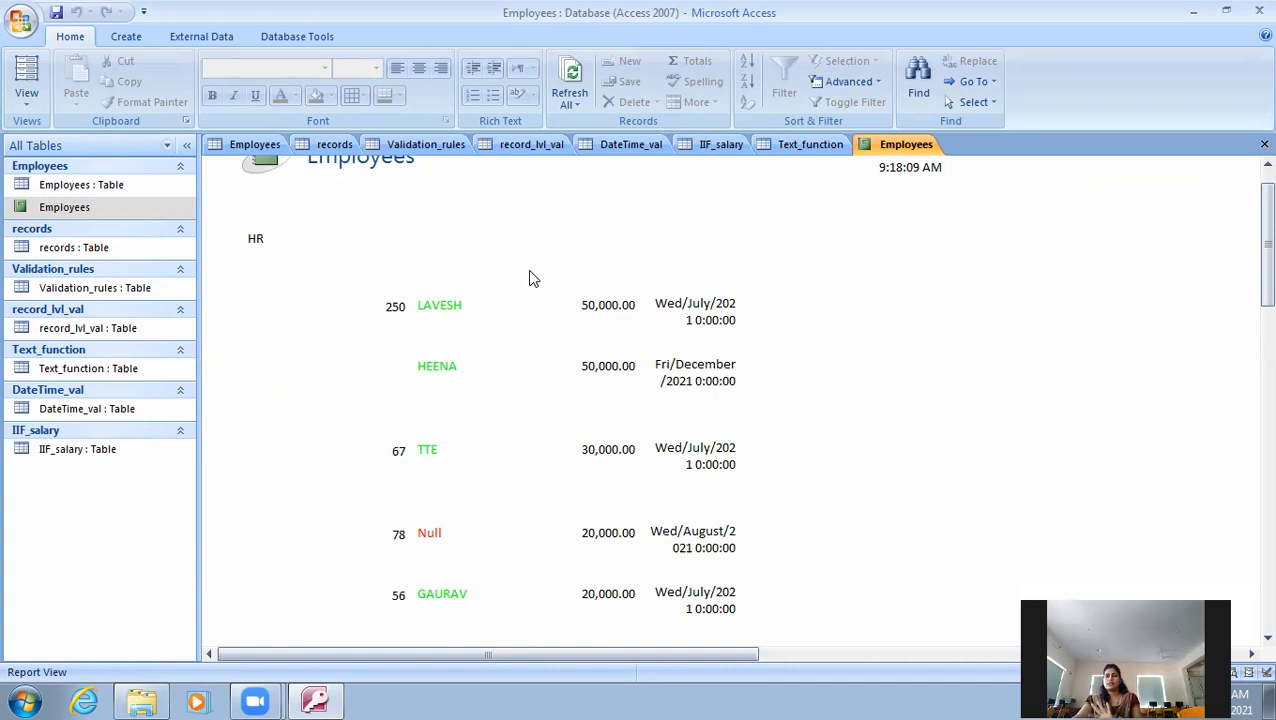
- In Design View, delete the Salary text box from the Detail section and move the DOB text box next to Emp_Name
{"action": "left_click", "coordinate": [26, 100]}
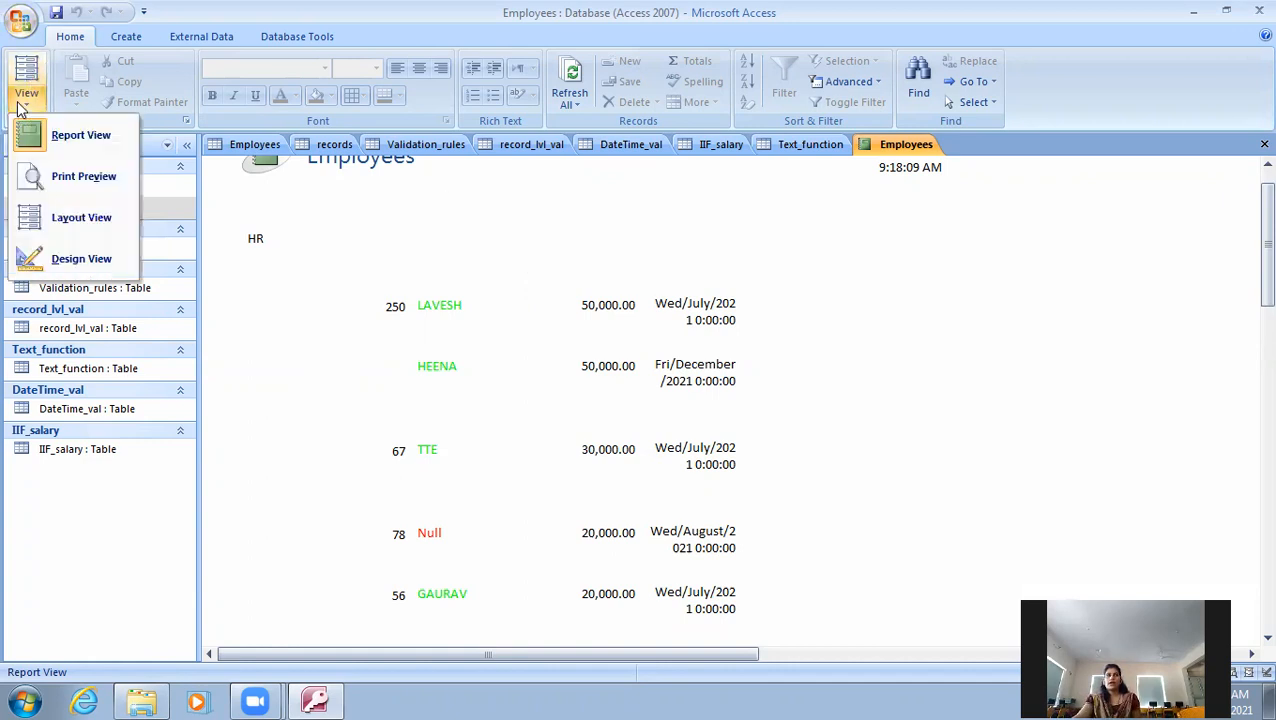
{"action": "left_click", "coordinate": [45, 258]}
{"action": "left_click", "coordinate": [614, 445]}
{"action": "key", "text": "Delete"}
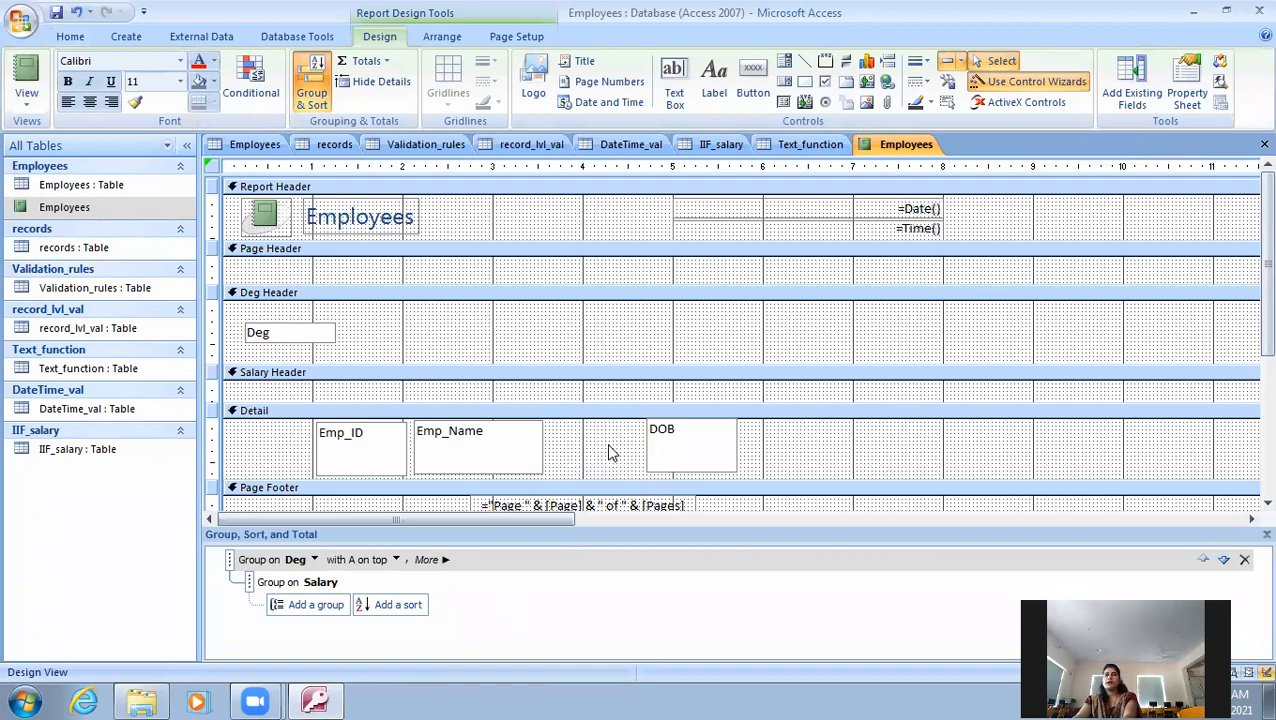
{"action": "left_click_drag", "start_coordinate": [685, 455], "coordinate": [600, 458]}
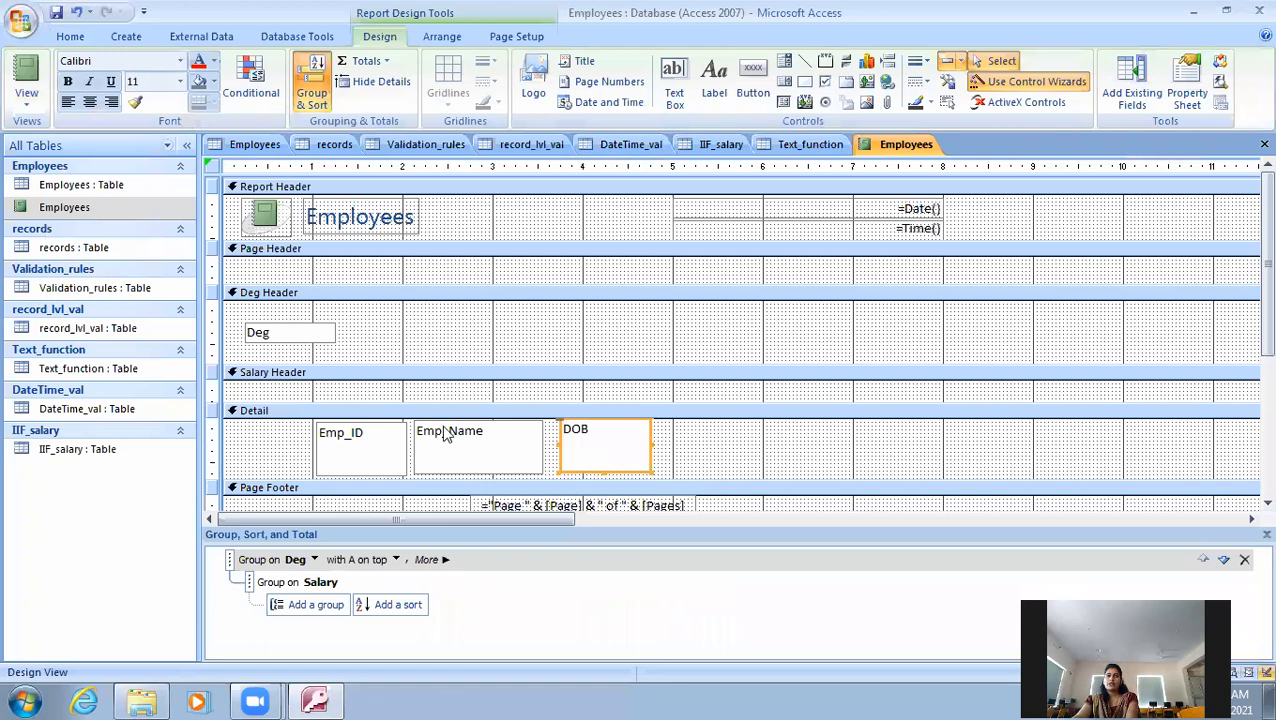
- Increase the height of the Salary Header section and add the Salary field from the Employees field list to it
{"action": "left_click_drag", "start_coordinate": [678, 401], "coordinate": [676, 420]}
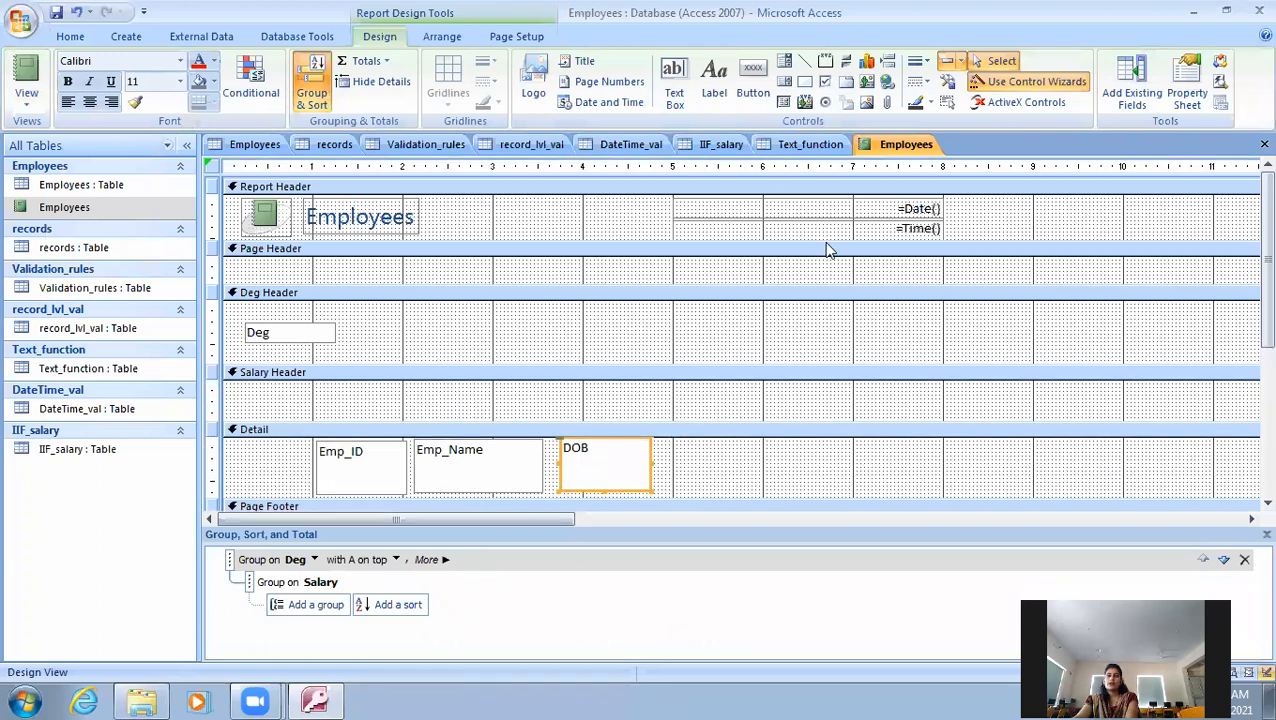
{"action": "left_click", "coordinate": [1130, 88]}
{"action": "left_click_drag", "start_coordinate": [957, 244], "coordinate": [321, 388]}
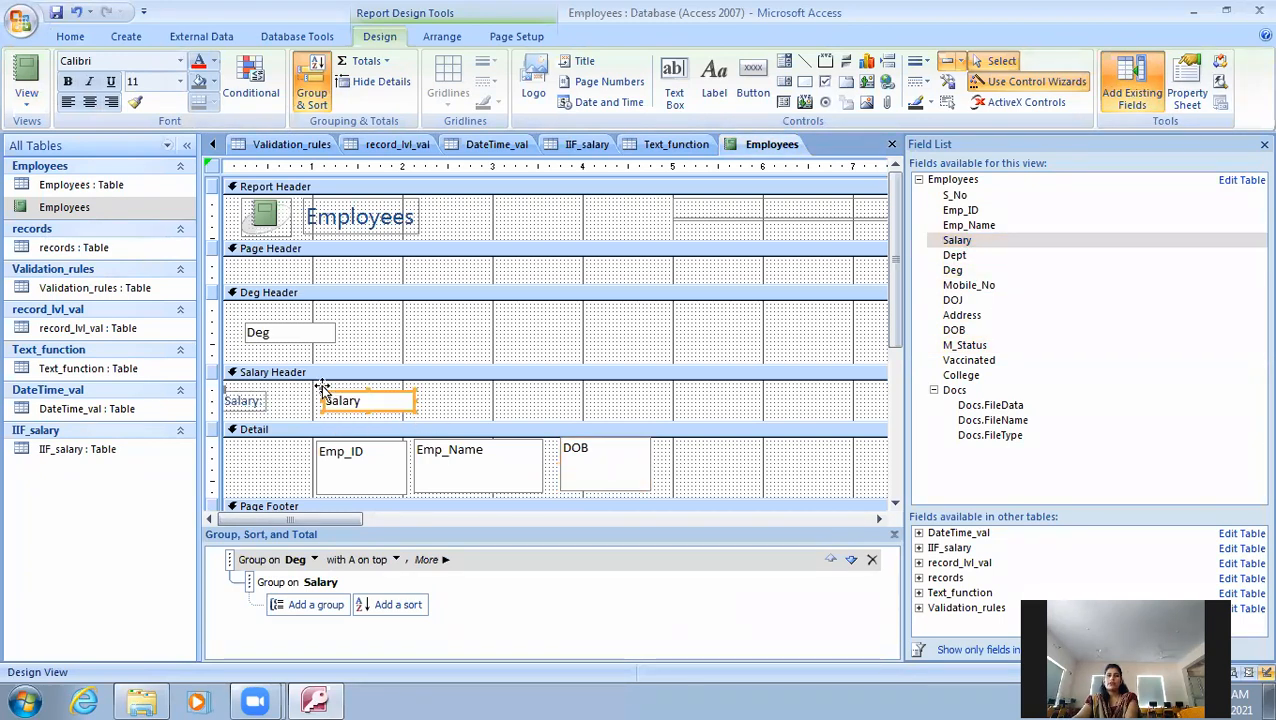
- Delete the Salary label and shift the Detail text boxes Emp_ID, Emp_Name and DOB rightward to about 1.46", 2.63" and 4.25" from the left
{"action": "left_click", "coordinate": [248, 401]}
{"action": "key", "text": "Delete"}
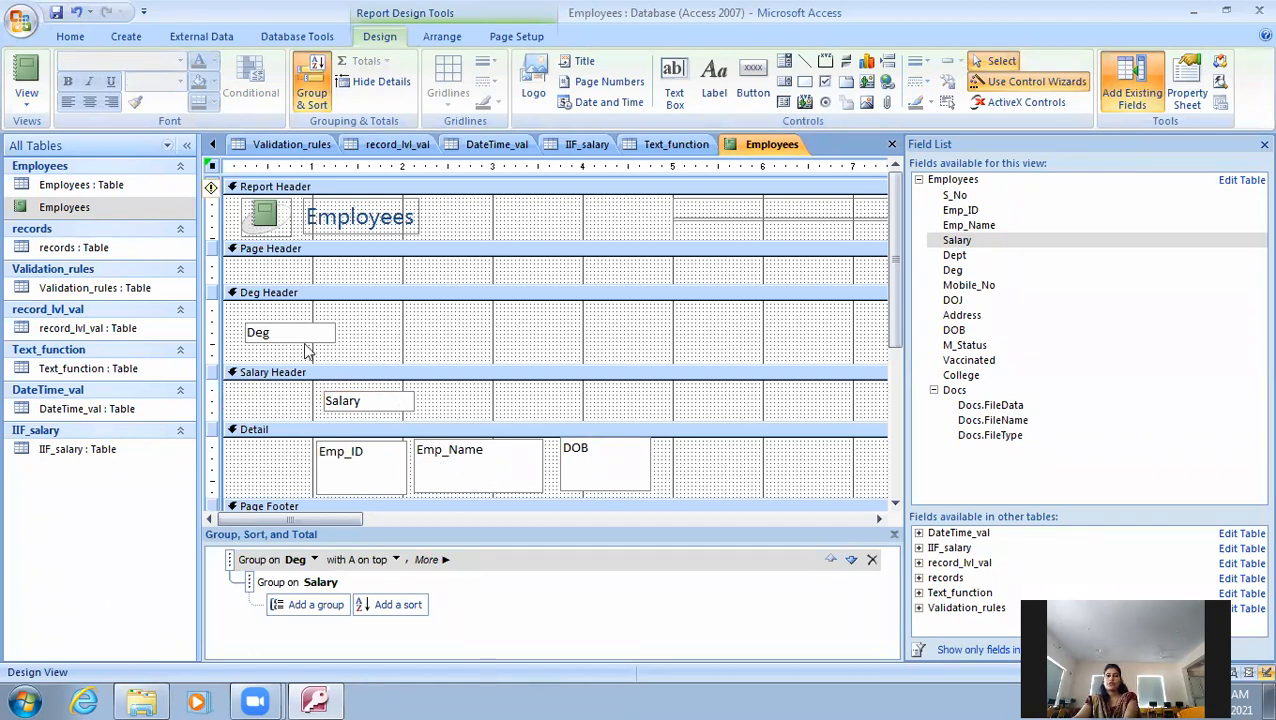
{"action": "double_click", "coordinate": [598, 462]}
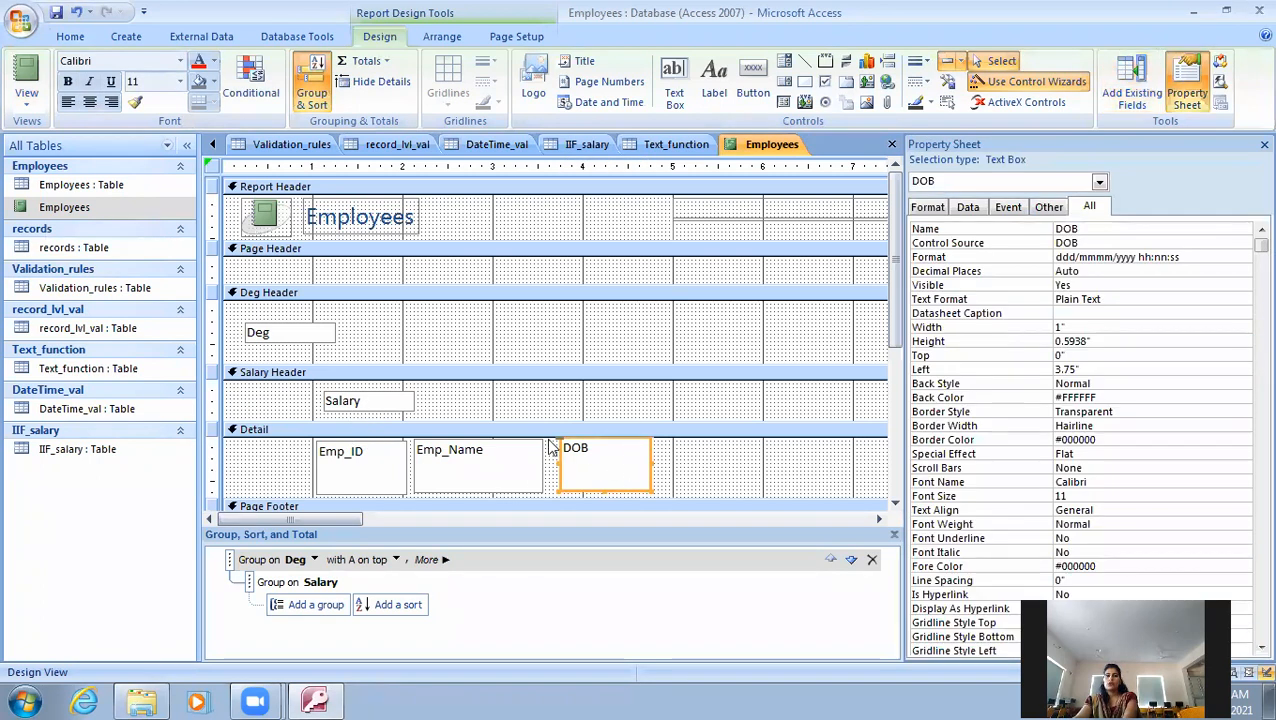
{"action": "left_click_drag", "start_coordinate": [551, 446], "coordinate": [596, 446]}
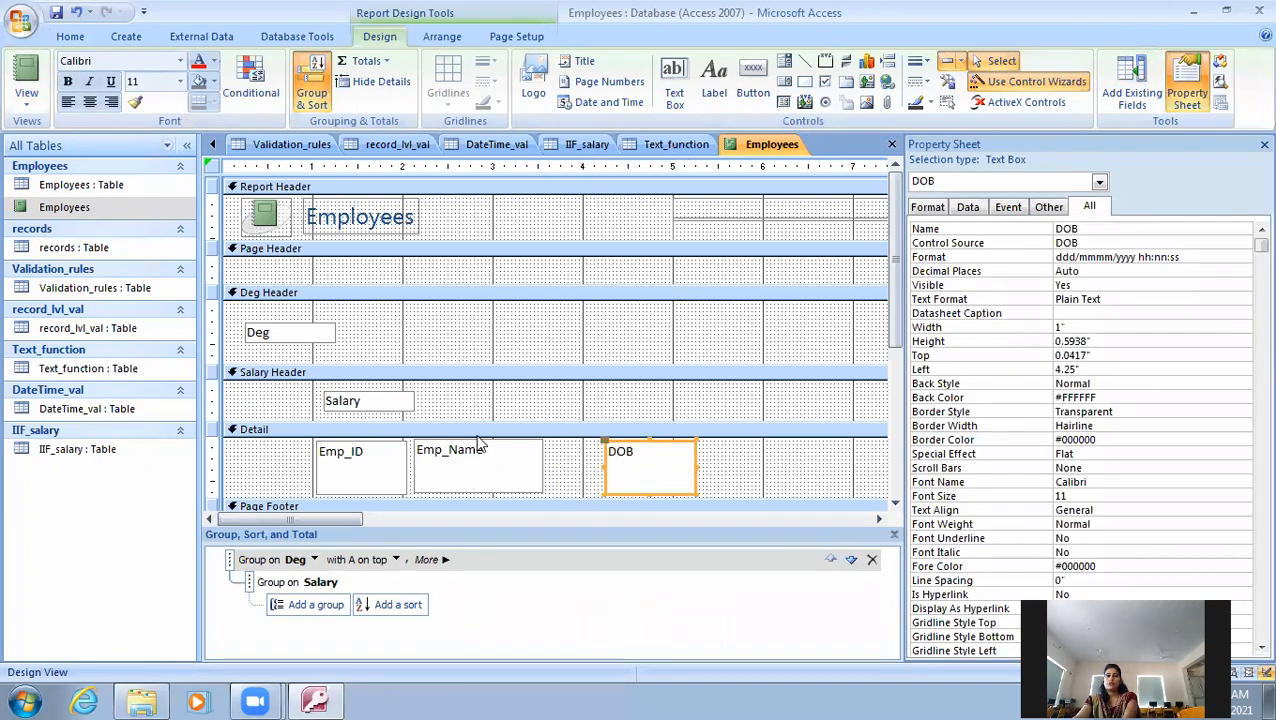
{"action": "left_click", "coordinate": [479, 446]}
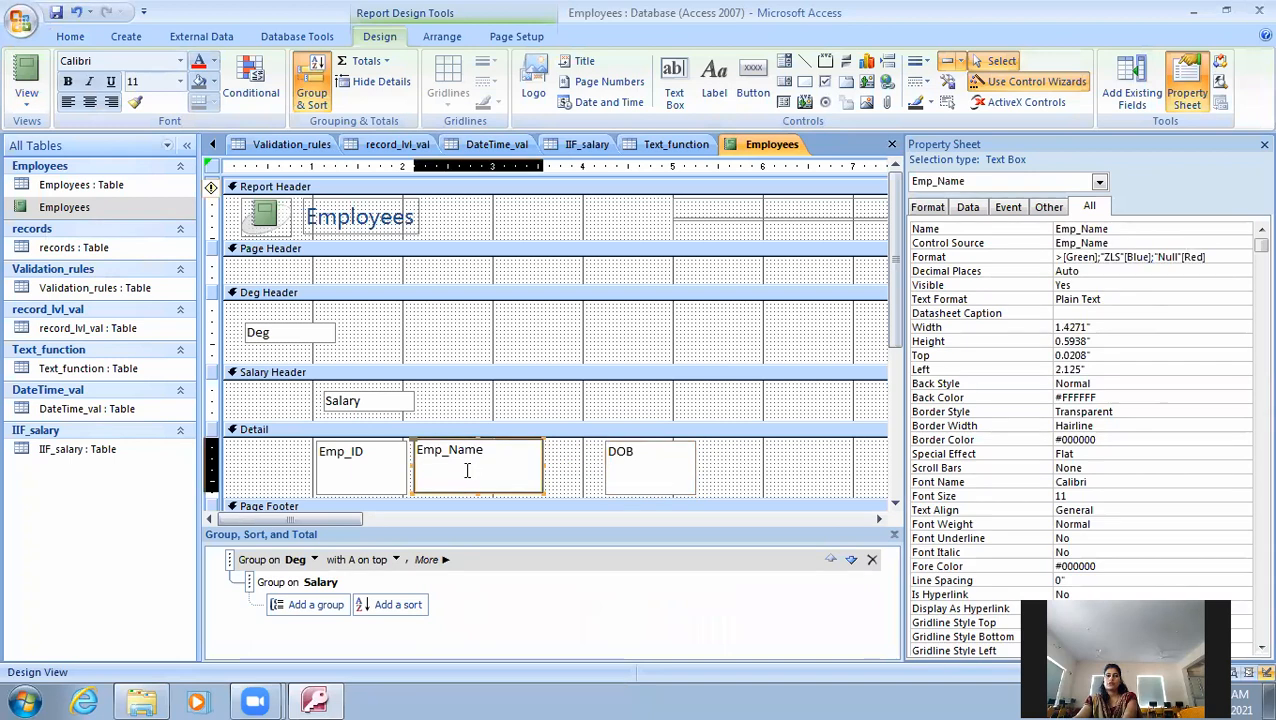
{"action": "left_click", "coordinate": [363, 484]}
{"action": "left_click", "coordinate": [430, 447]}
{"action": "left_click_drag", "start_coordinate": [430, 447], "coordinate": [476, 433]}
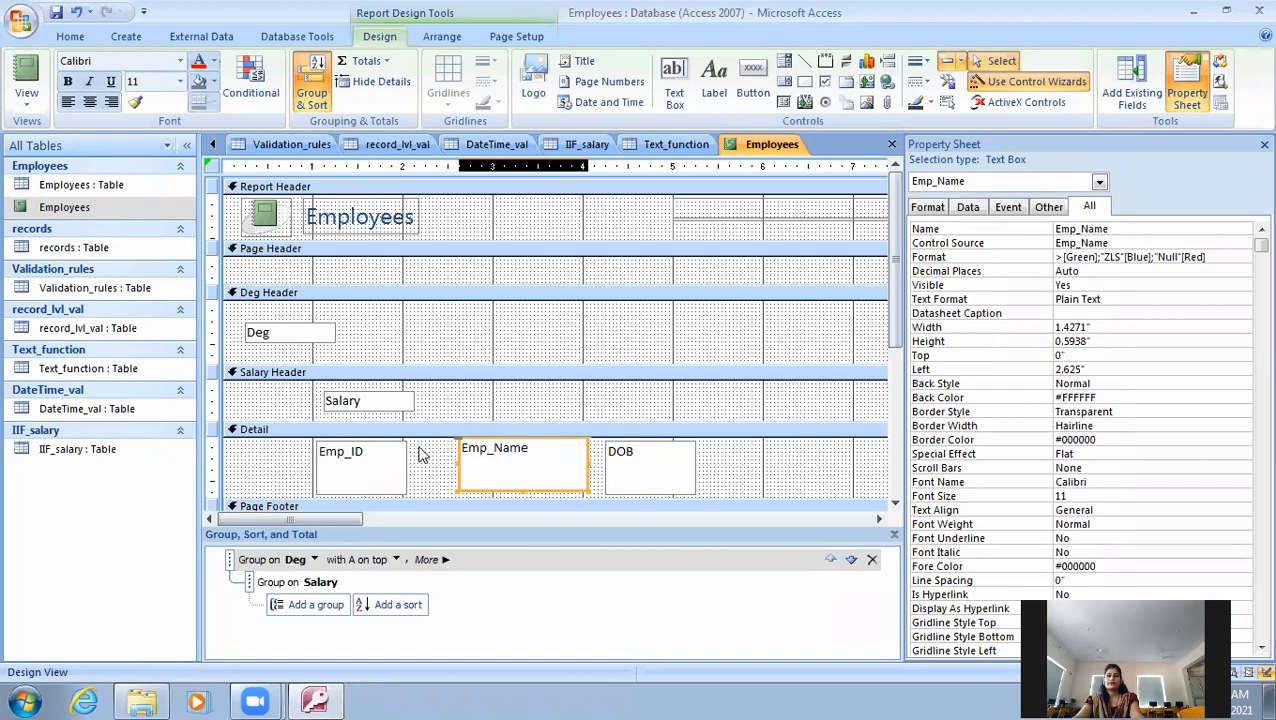
{"action": "left_click", "coordinate": [336, 468]}
{"action": "left_click_drag", "start_coordinate": [319, 433], "coordinate": [357, 440]}
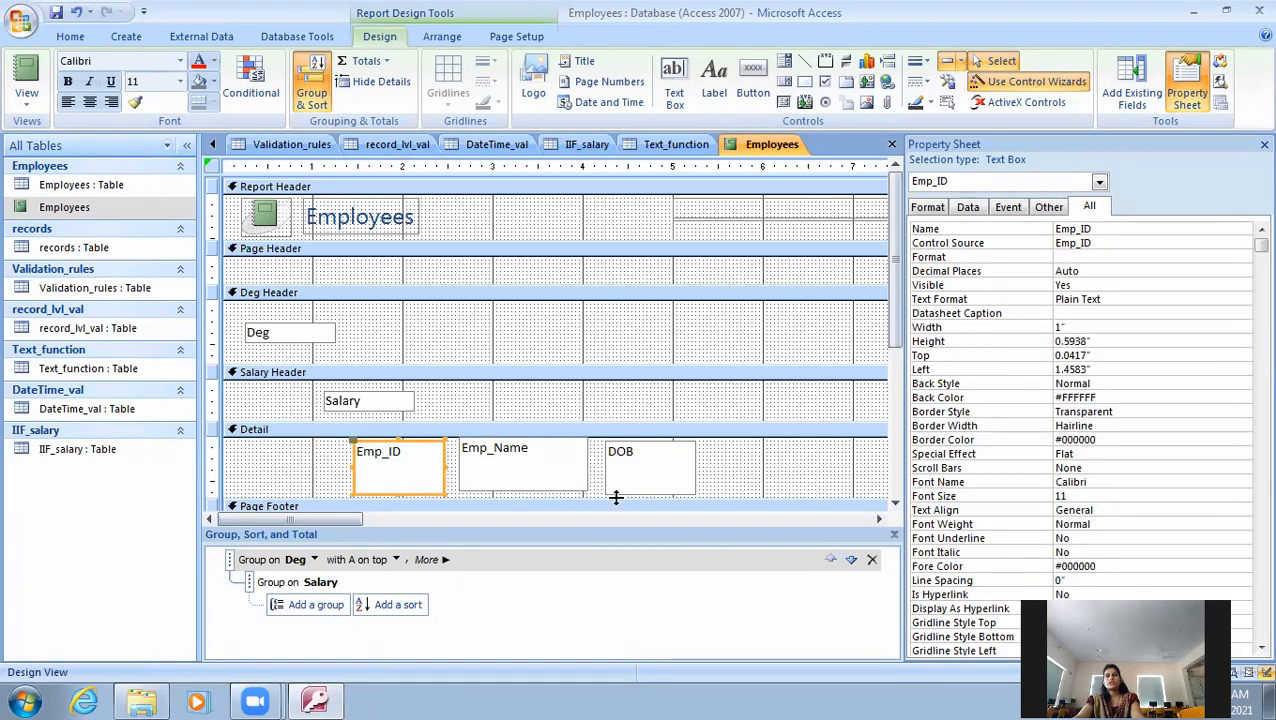
- Set the font size of the Deg text box to 18 and of the Salary text box to 14 in their group headers
{"action": "left_click", "coordinate": [285, 334]}
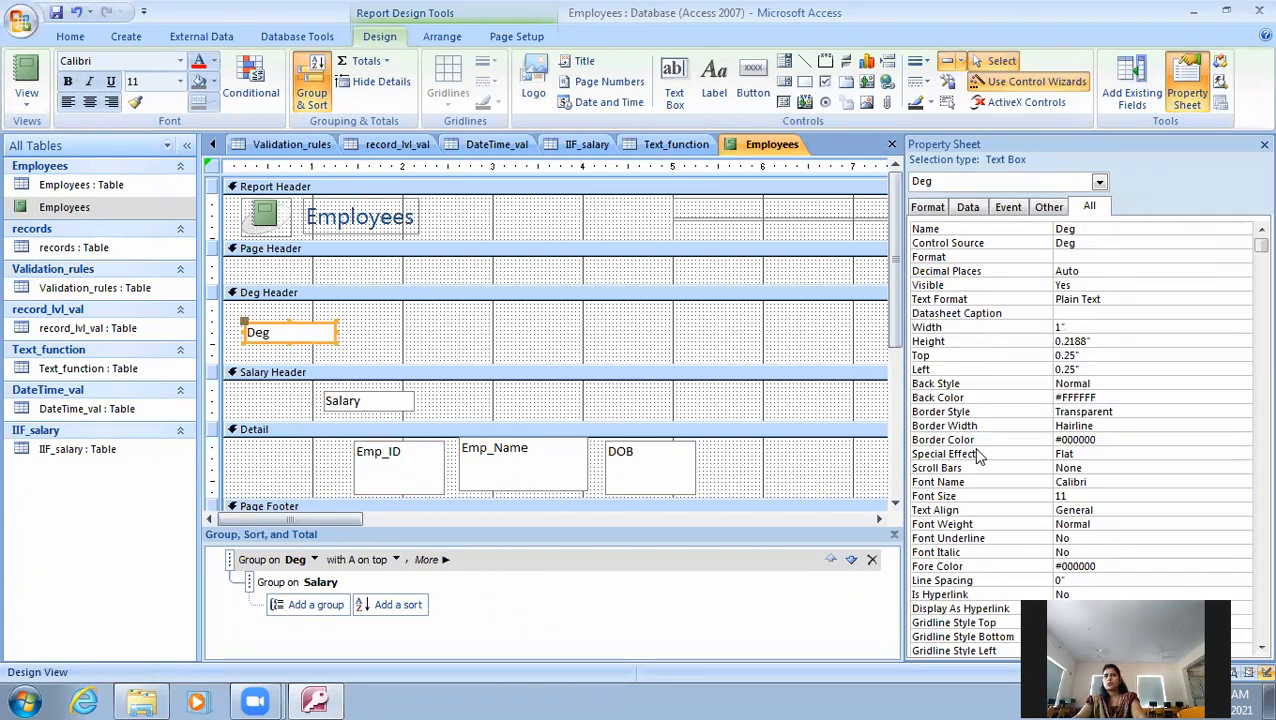
{"action": "left_click", "coordinate": [1080, 496]}
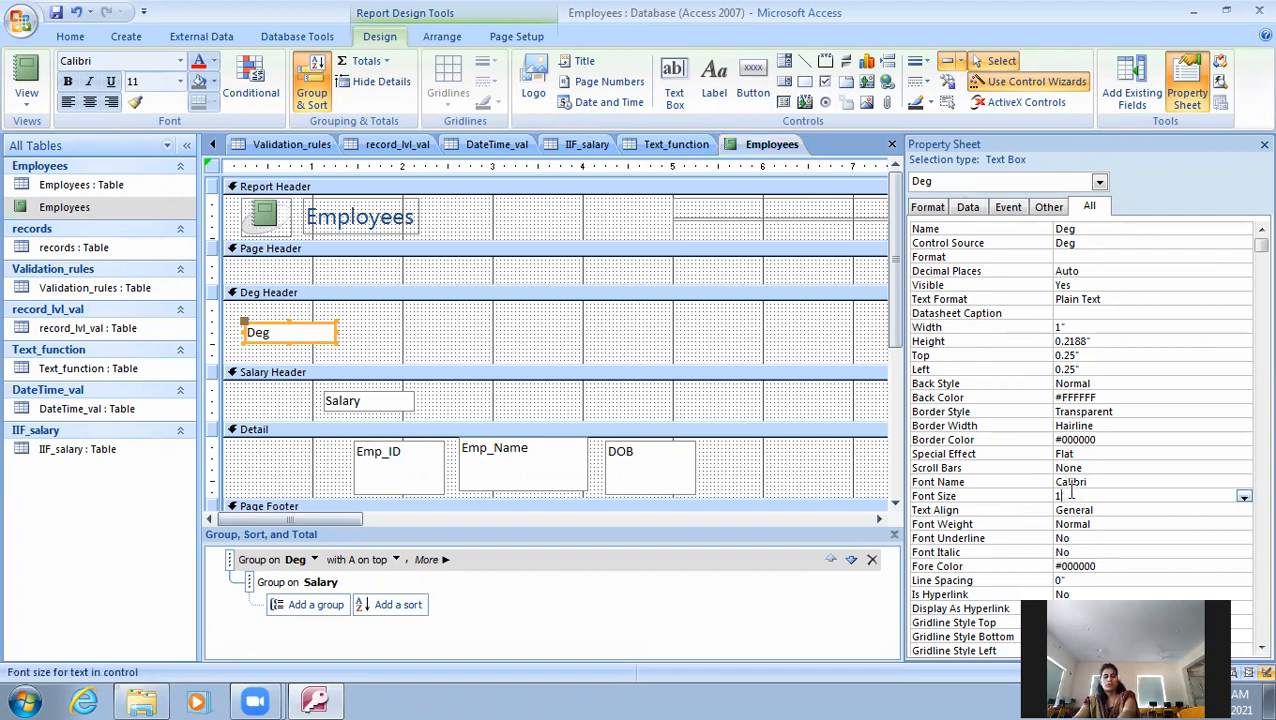
{"action": "key", "text": "BackSpace"}
{"action": "type", "text": "8"}
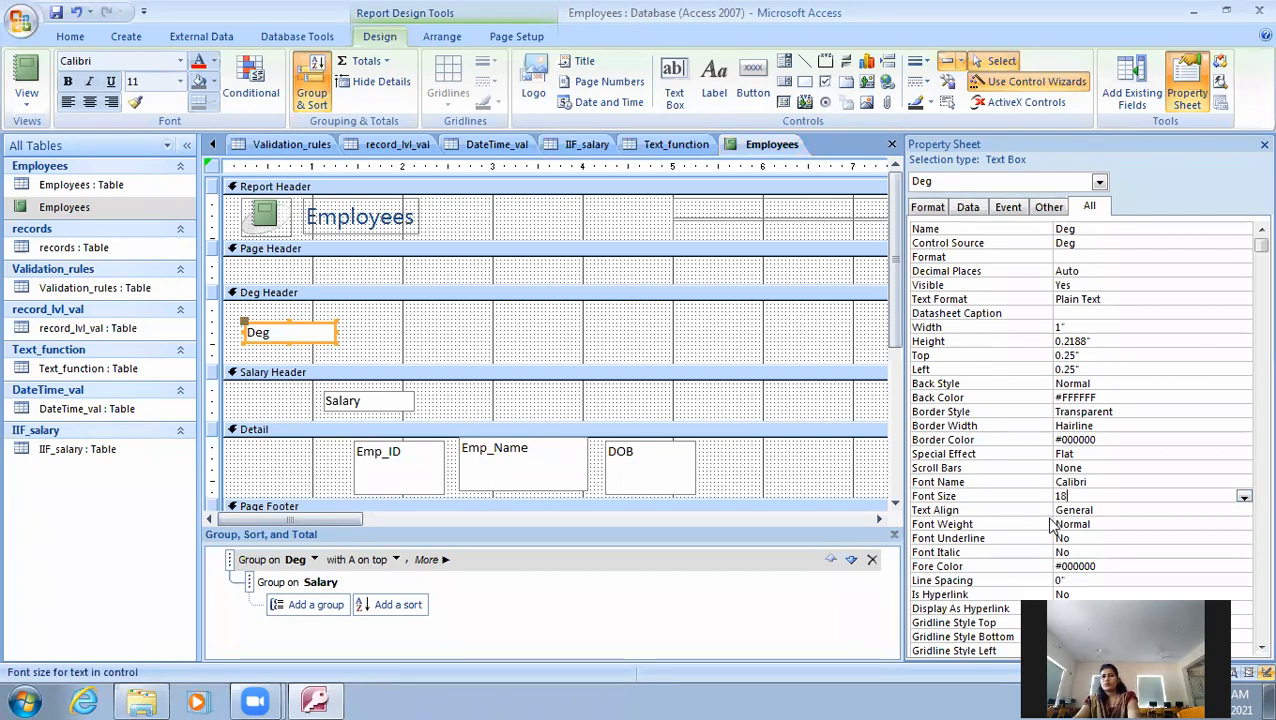
{"action": "left_click", "coordinate": [395, 399]}
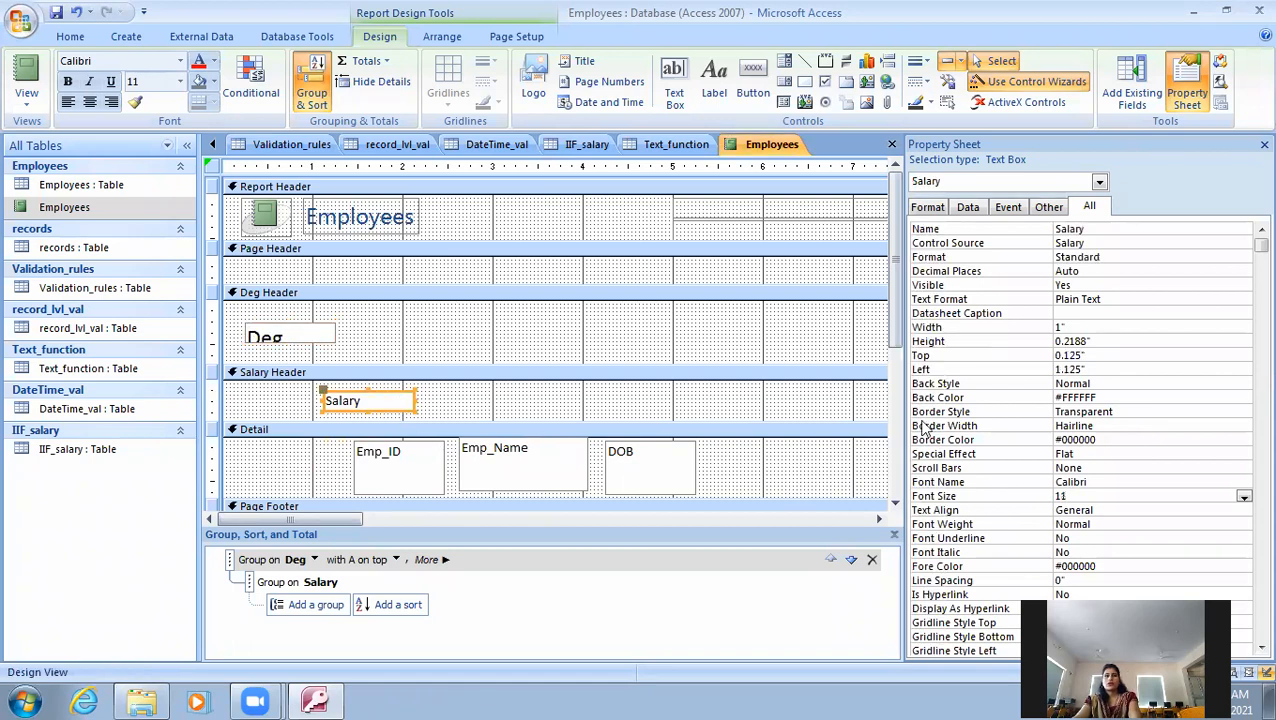
{"action": "left_click", "coordinate": [1079, 494]}
{"action": "key", "text": "BackSpace"}
{"action": "type", "text": "4"}
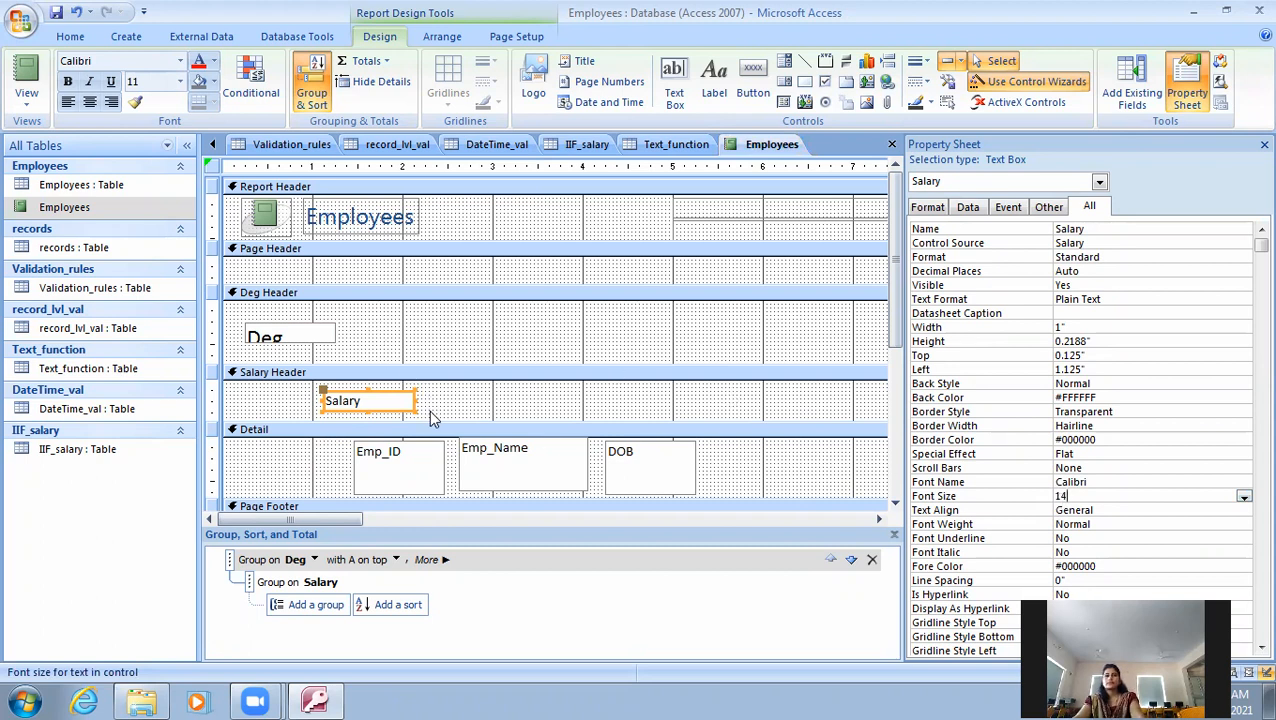
{"action": "left_click", "coordinate": [490, 412]}
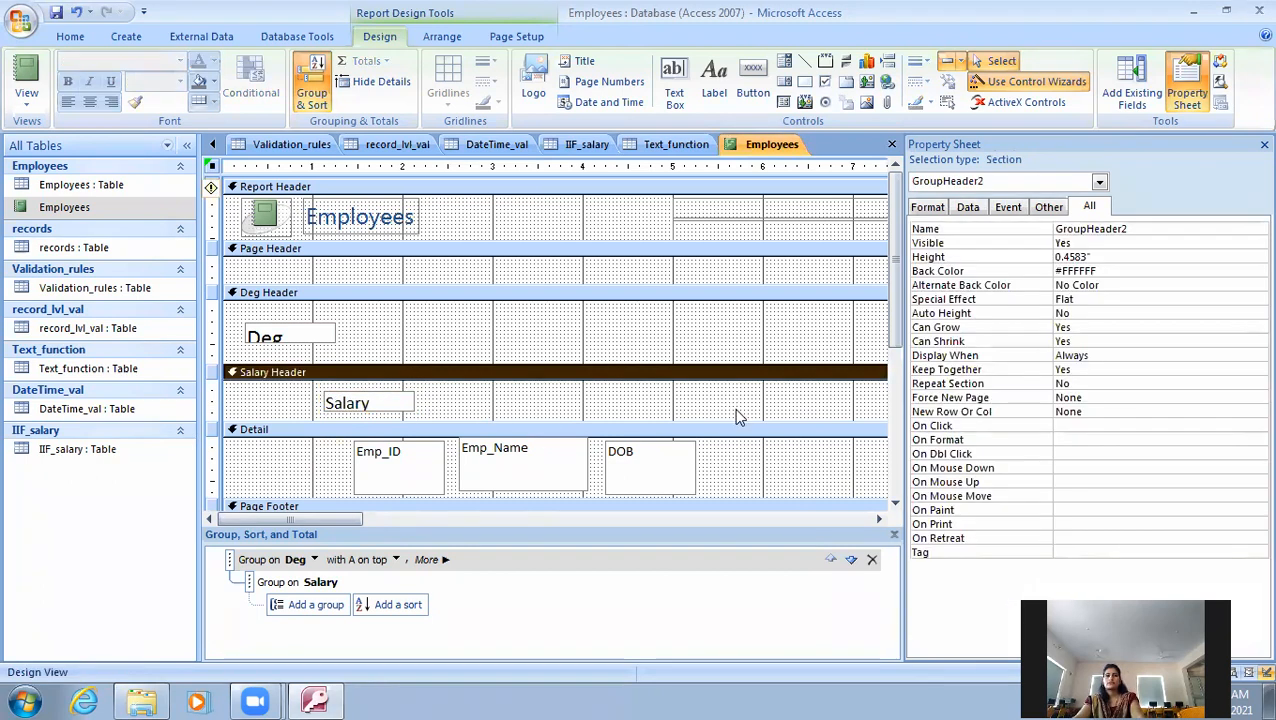
- Show the report in Report View and examine how the enlarged Deg and Salary headings appear above the employee details
{"action": "left_click", "coordinate": [26, 110]}
{"action": "left_click", "coordinate": [62, 133]}
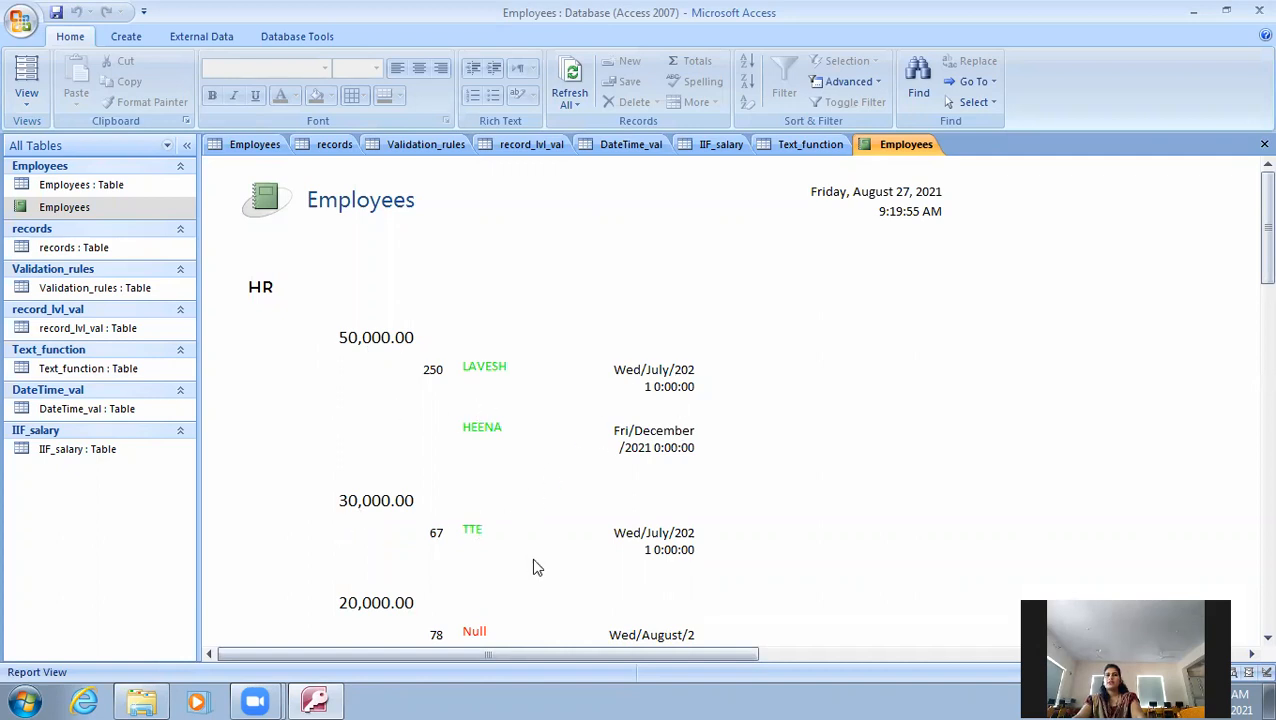
{"action": "left_click_drag", "start_coordinate": [1266, 244], "coordinate": [1248, 387]}
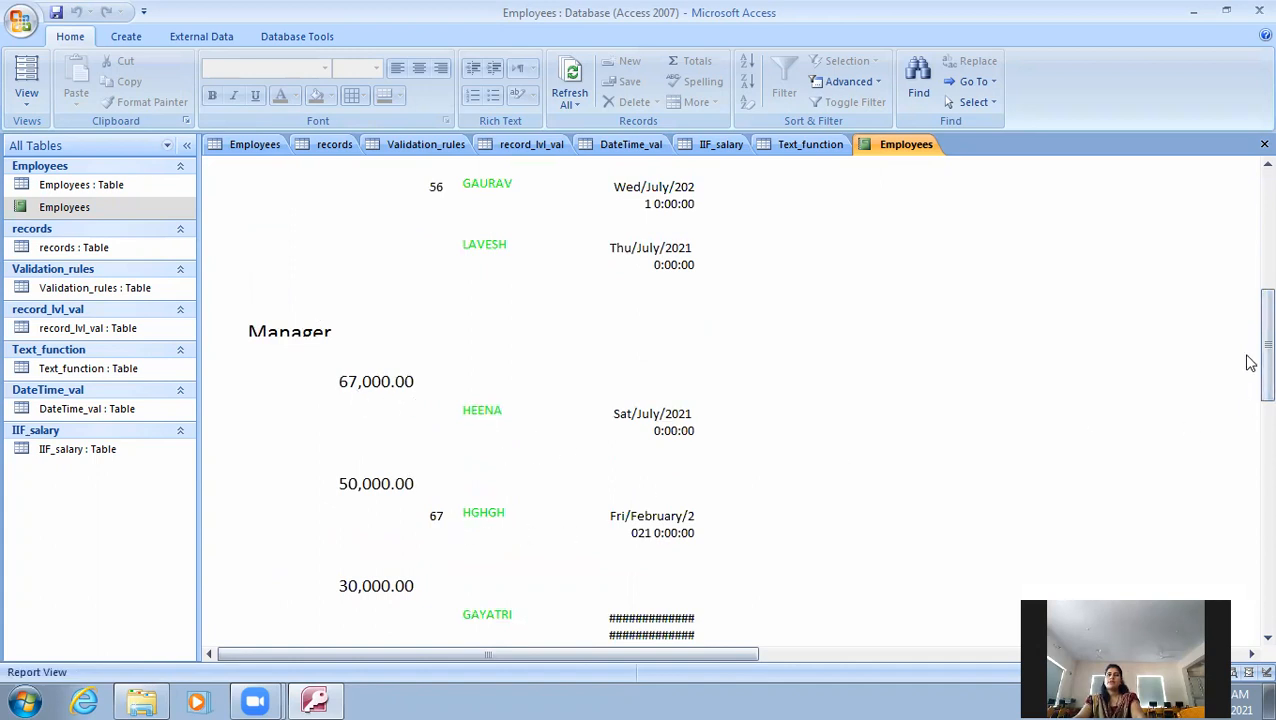
{"action": "left_click_drag", "start_coordinate": [1250, 396], "coordinate": [1250, 455]}
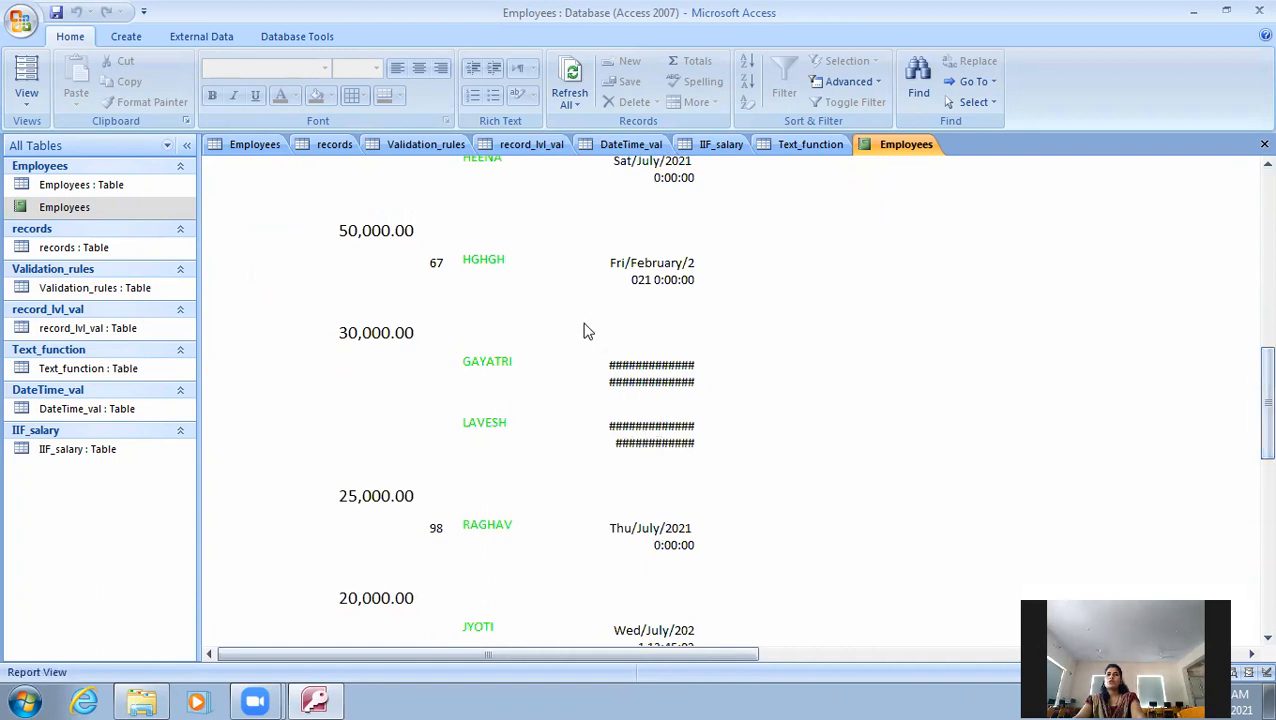
{"action": "left_click_drag", "start_coordinate": [1250, 404], "coordinate": [1248, 303]}
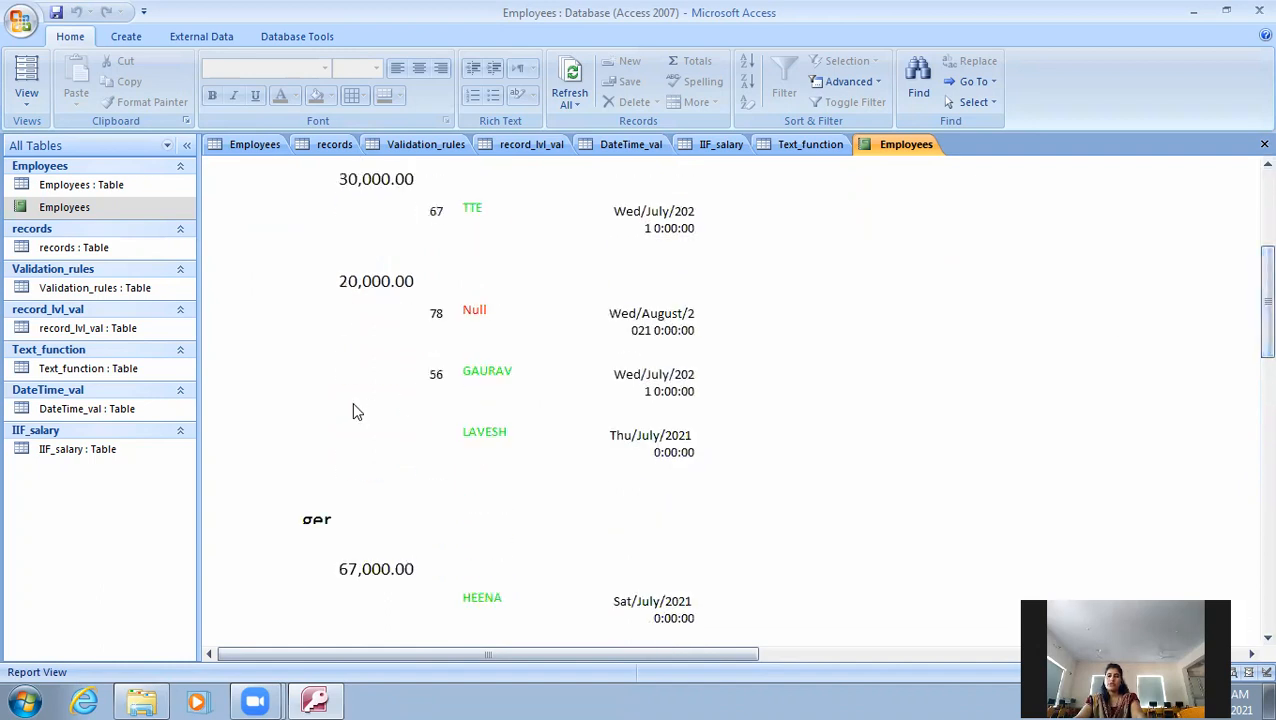
- In Design View, close the Property Sheet and enlarge the Deg text box to about 1.8 inches wide and nearly the header's remaining height
{"action": "left_click", "coordinate": [26, 96]}
{"action": "left_click", "coordinate": [84, 262]}
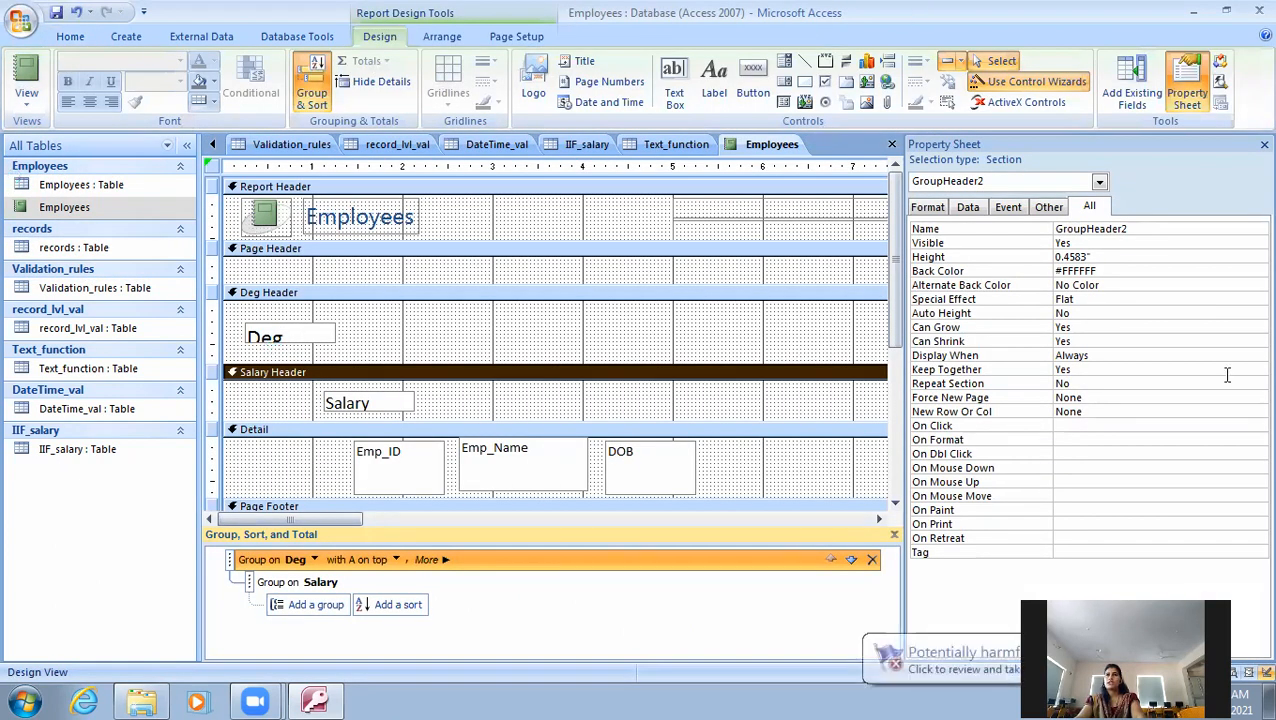
{"action": "left_click", "coordinate": [1264, 144]}
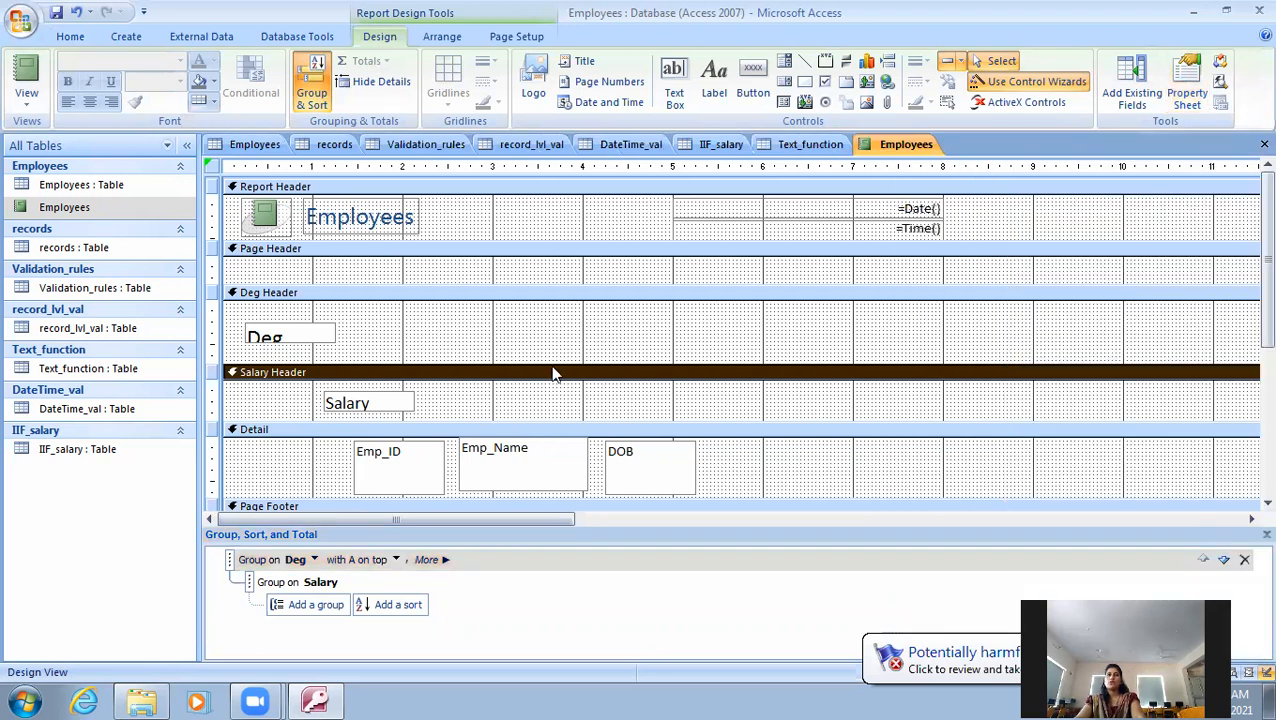
{"action": "left_click", "coordinate": [280, 333]}
{"action": "left_click_drag", "start_coordinate": [335, 338], "coordinate": [408, 357]}
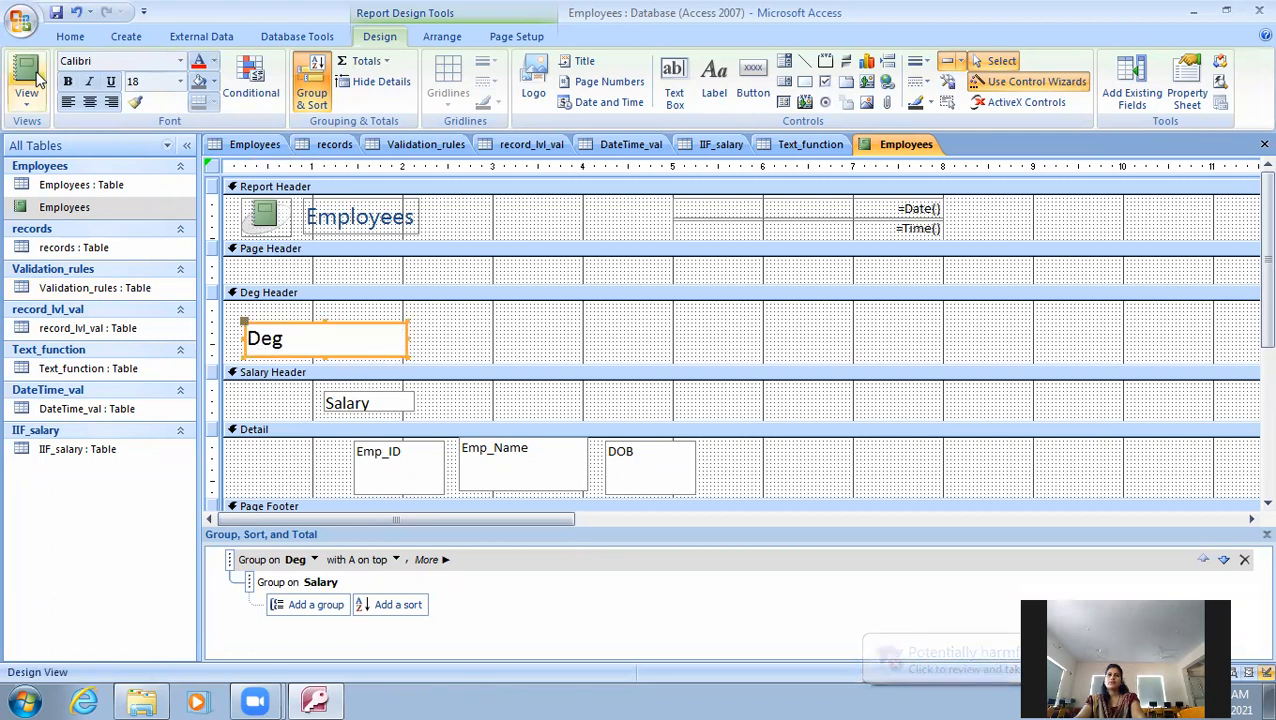
- Show the report in Report View and check that each Deg heading fits fully in its text box
{"action": "left_click", "coordinate": [26, 100]}
{"action": "left_click", "coordinate": [64, 141]}
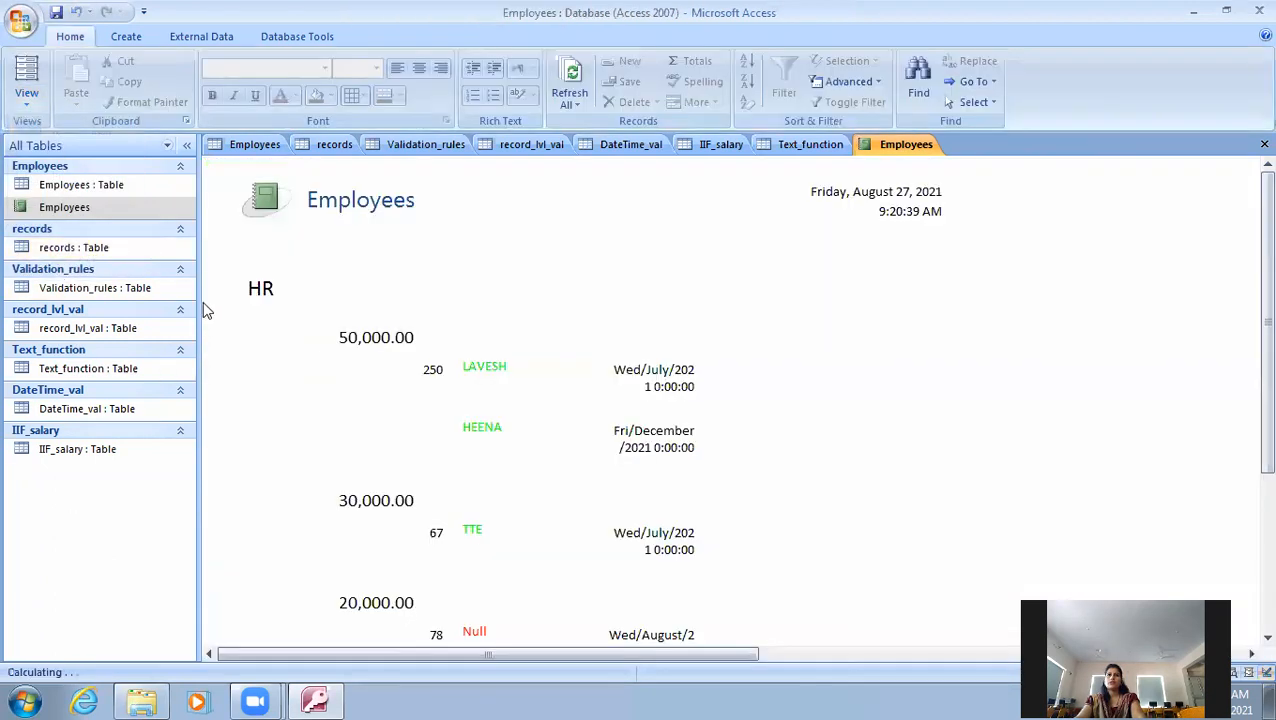
{"action": "scroll", "coordinate": [1249, 250], "scroll_direction": "down", "scroll_amount": 15}
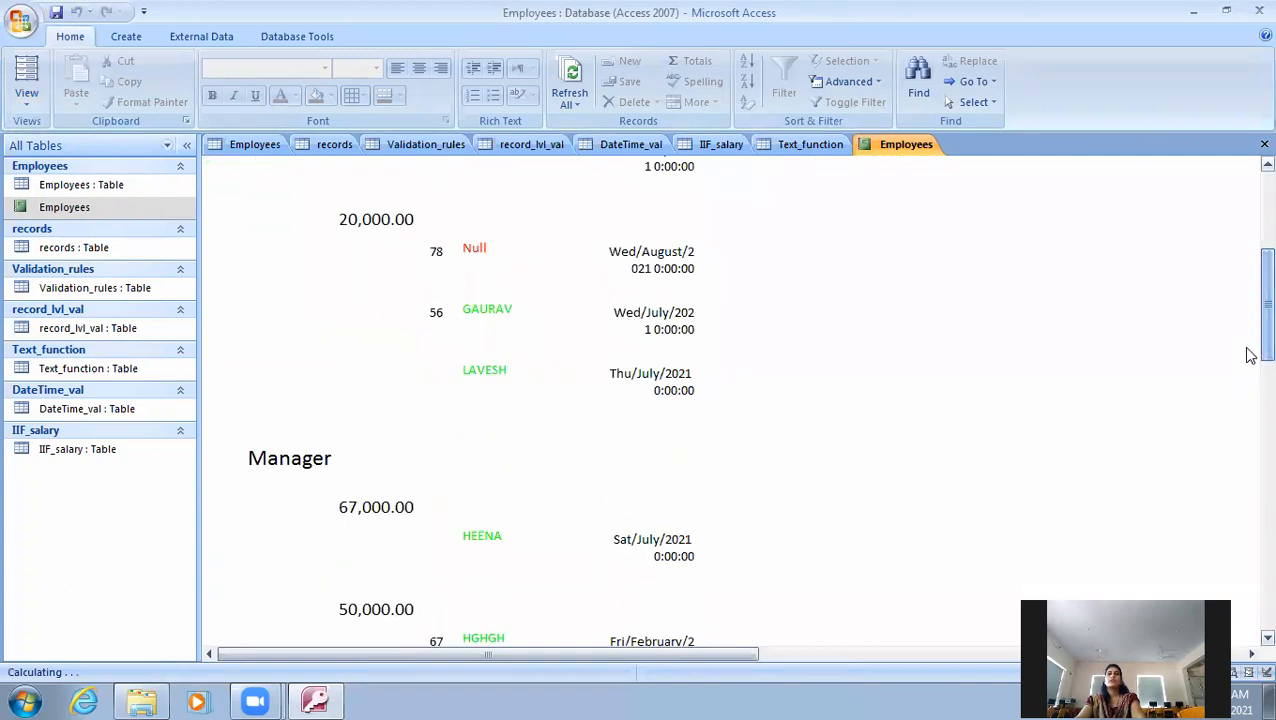
{"action": "left_click_drag", "start_coordinate": [1246, 501], "coordinate": [1246, 108]}
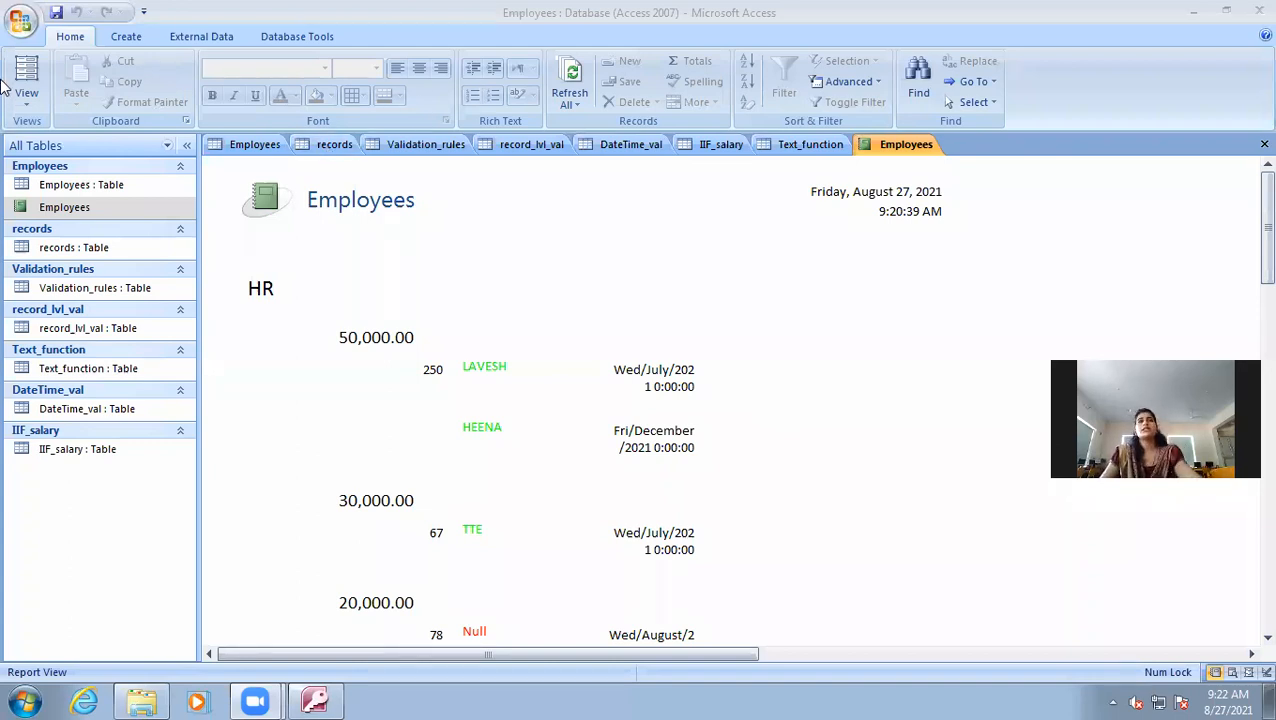
- In Design View, expand the Deg group's options and total on Salary with Show Grand Total enabled
{"action": "left_click", "coordinate": [27, 110]}
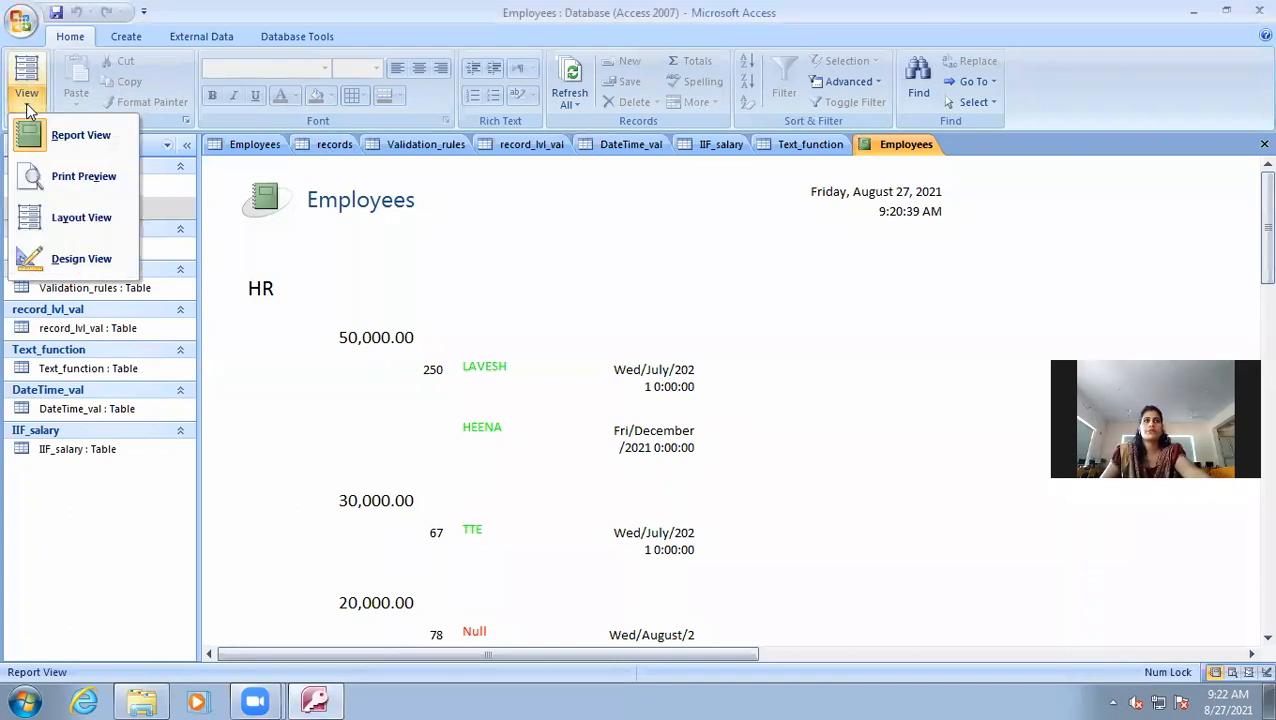
{"action": "left_click", "coordinate": [50, 258]}
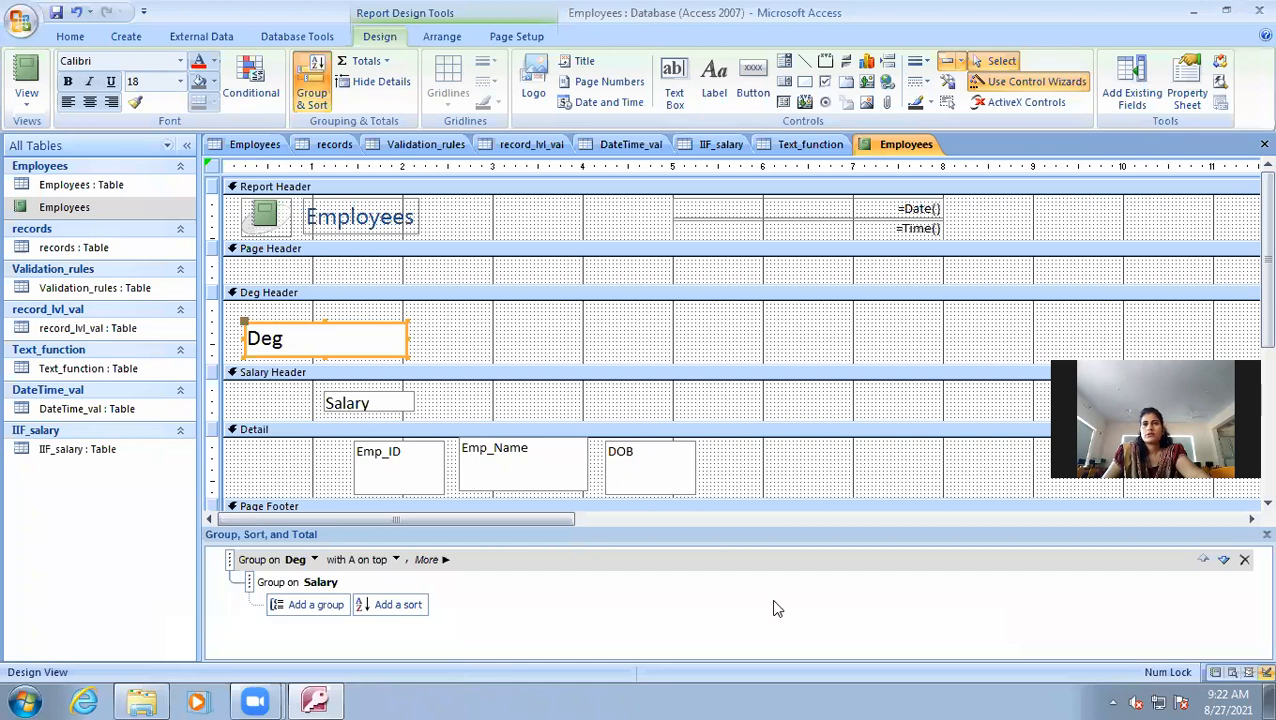
{"action": "left_click", "coordinate": [405, 565]}
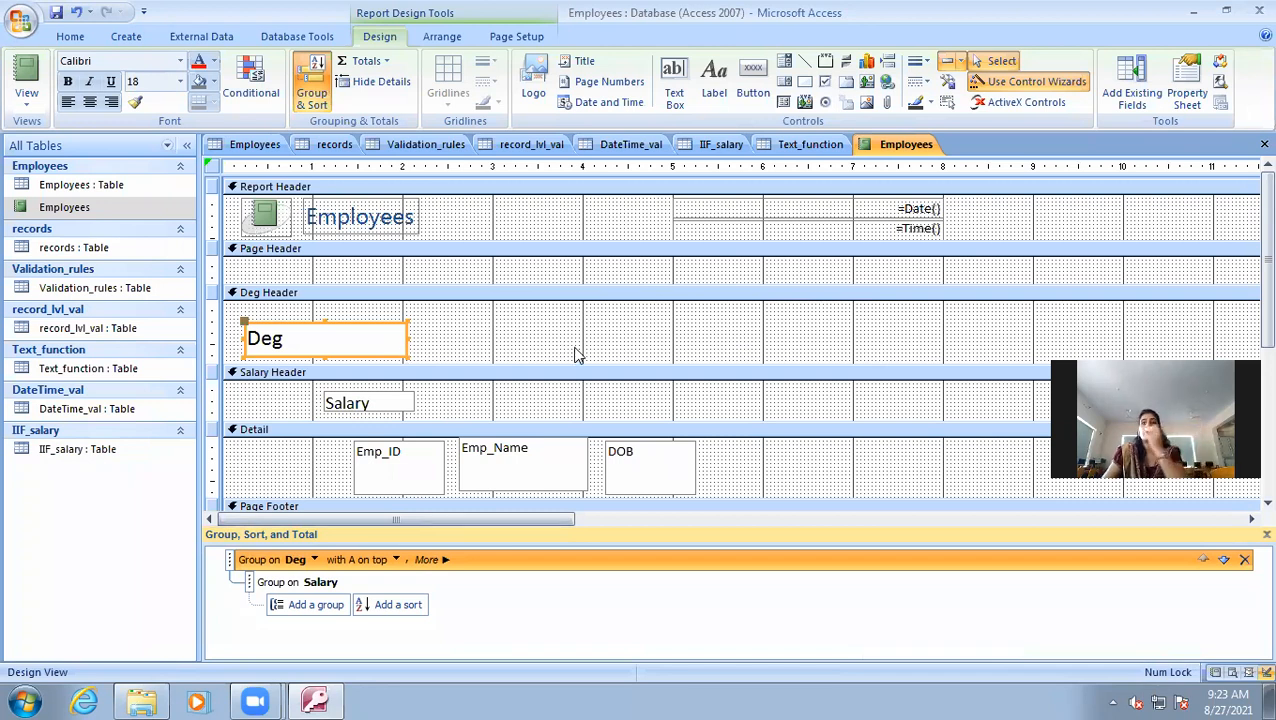
{"action": "left_click", "coordinate": [428, 559]}
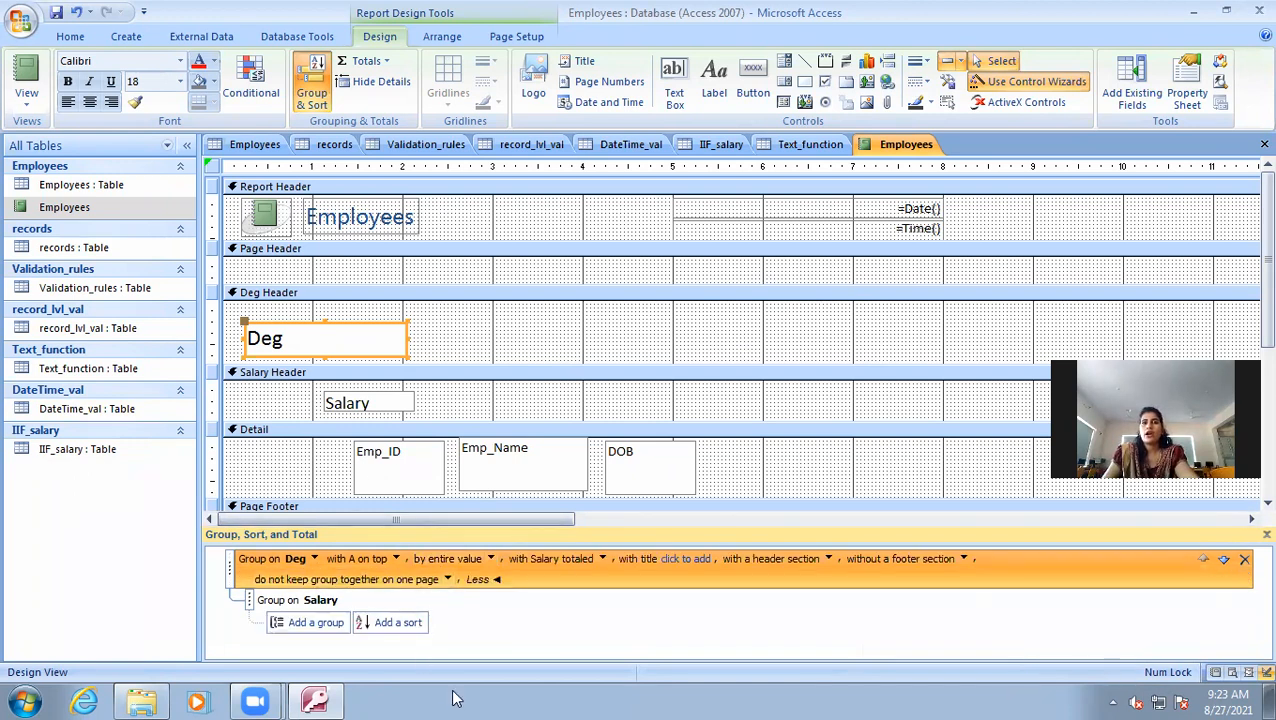
{"action": "left_click", "coordinate": [601, 560]}
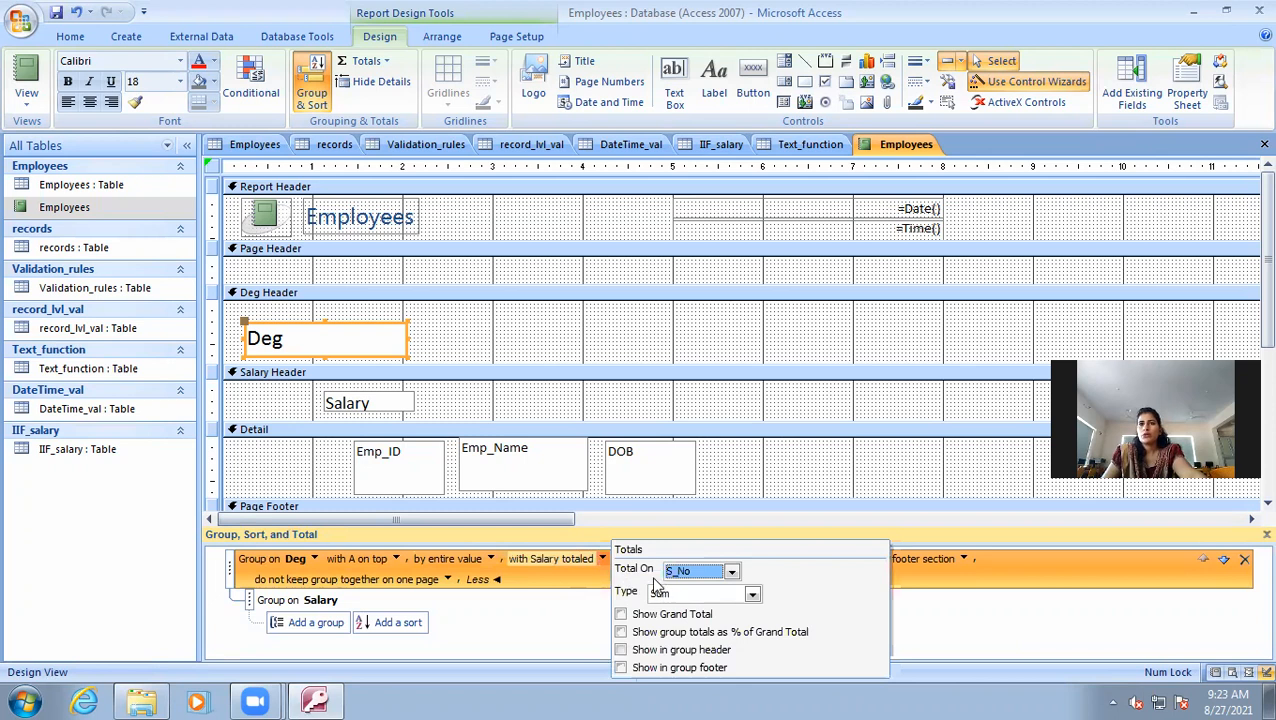
{"action": "left_click", "coordinate": [732, 571]}
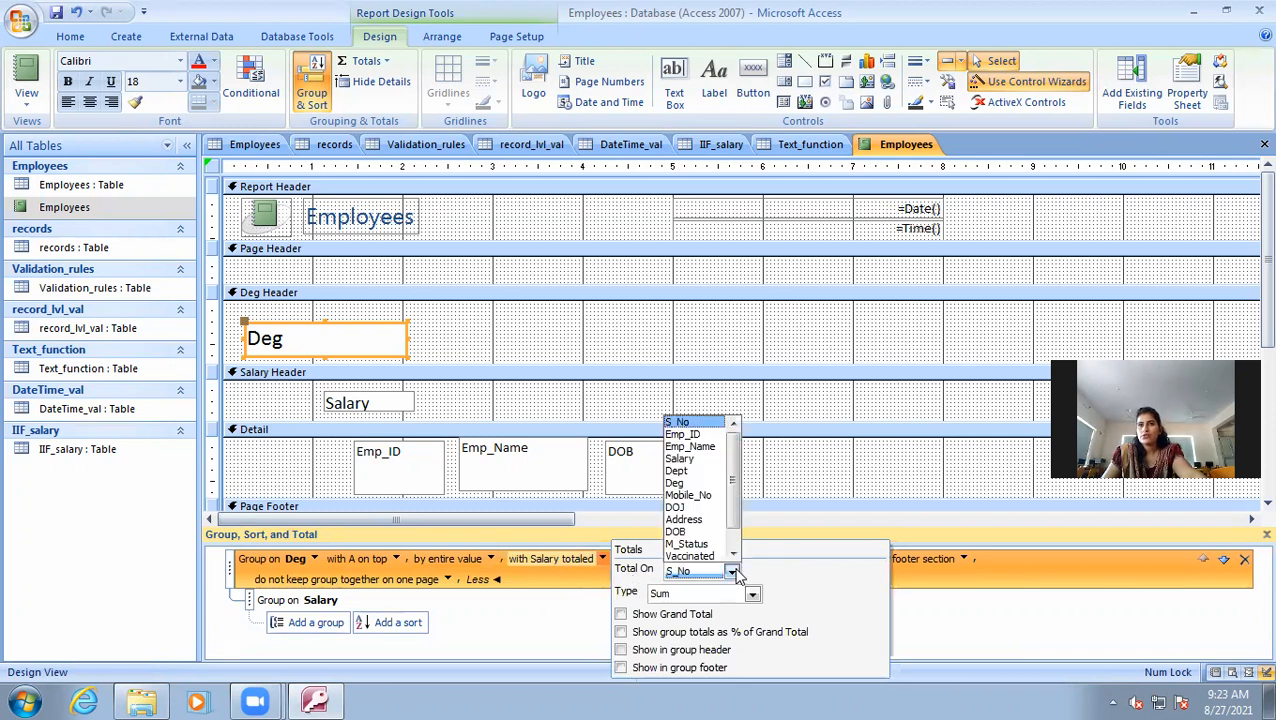
{"action": "left_click", "coordinate": [705, 460]}
{"action": "left_click", "coordinate": [621, 614]}
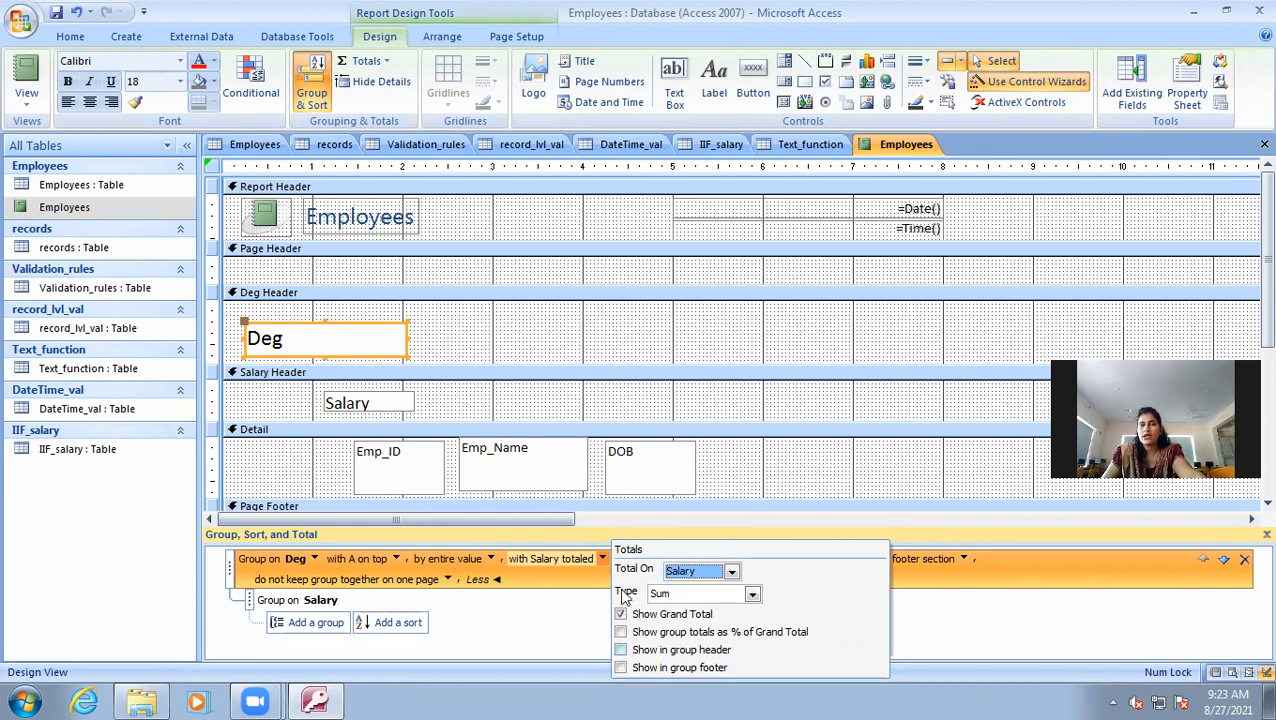
{"action": "left_click", "coordinate": [942, 607]}
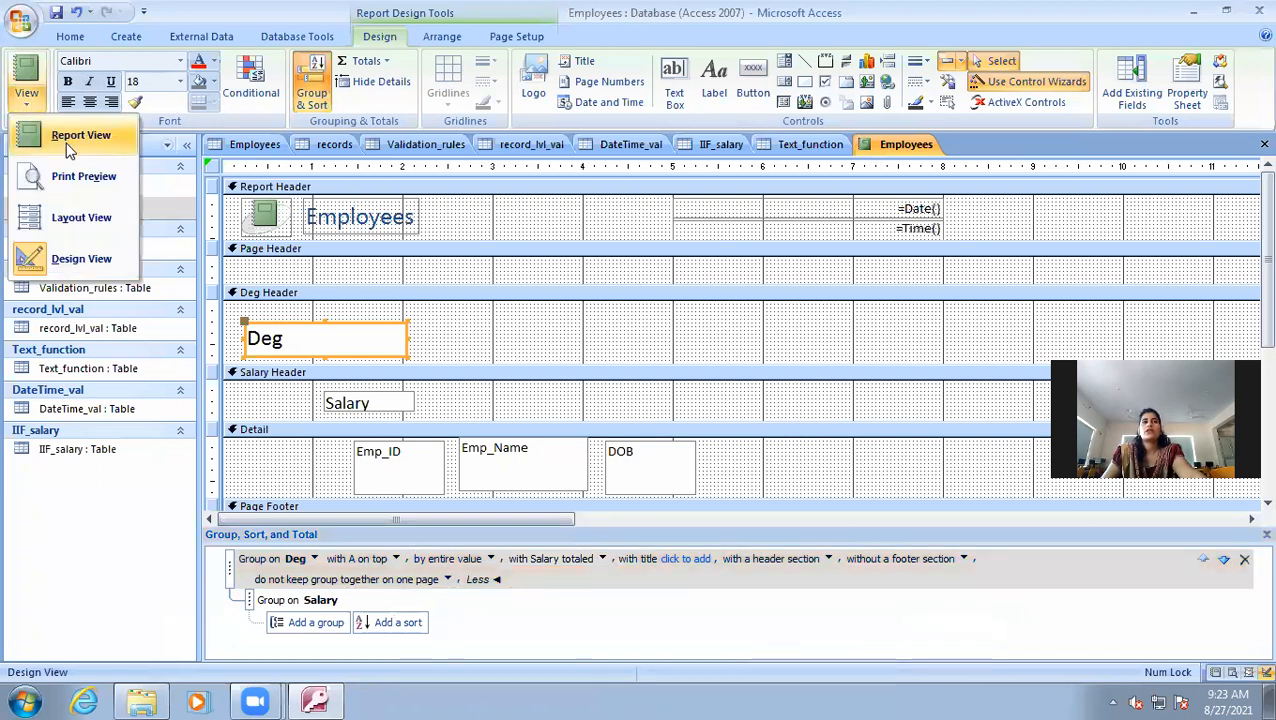
- Show the report in Report View and examine the salary grand total at the end of the report
{"action": "left_click", "coordinate": [69, 143]}
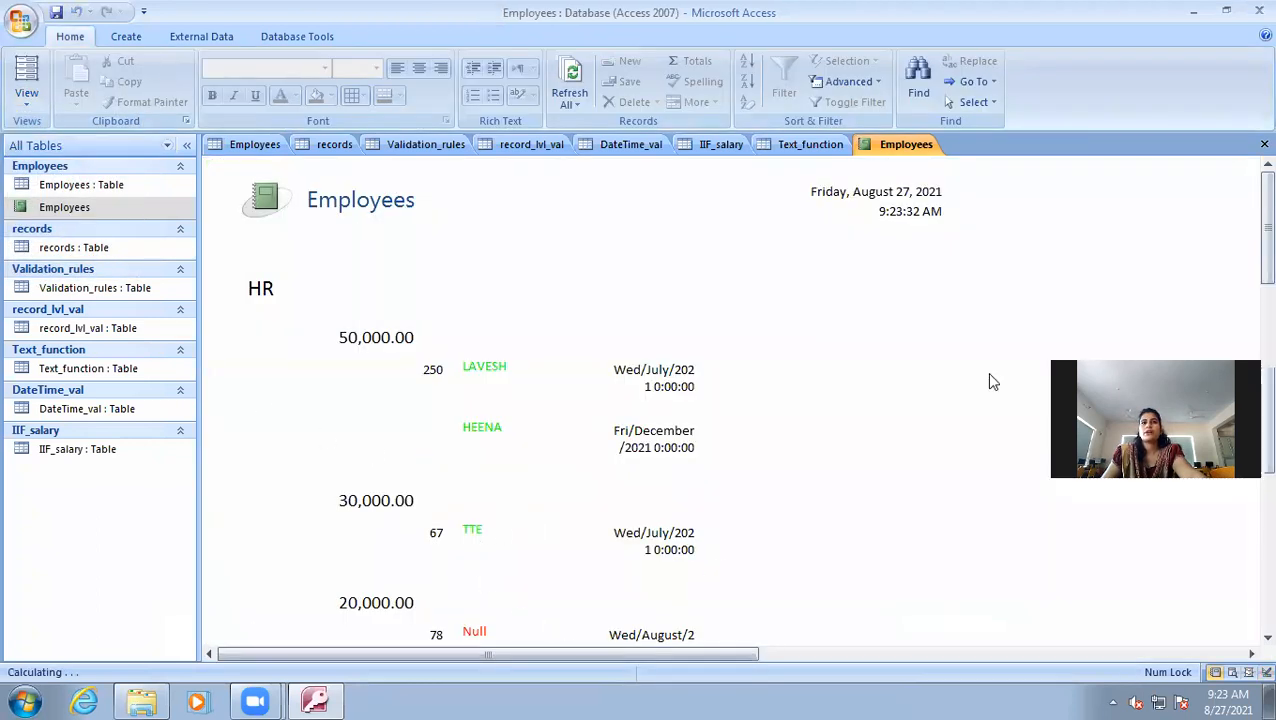
{"action": "left_click_drag", "start_coordinate": [1249, 207], "coordinate": [1249, 172]}
{"action": "mouse_move", "coordinate": [1249, 226]}
{"action": "left_mouse_down"}
{"action": "mouse_move", "coordinate": [1249, 330]}
{"action": "mouse_move", "coordinate": [1245, 211]}
{"action": "mouse_move", "coordinate": [1249, 607]}
{"action": "left_mouse_up"}
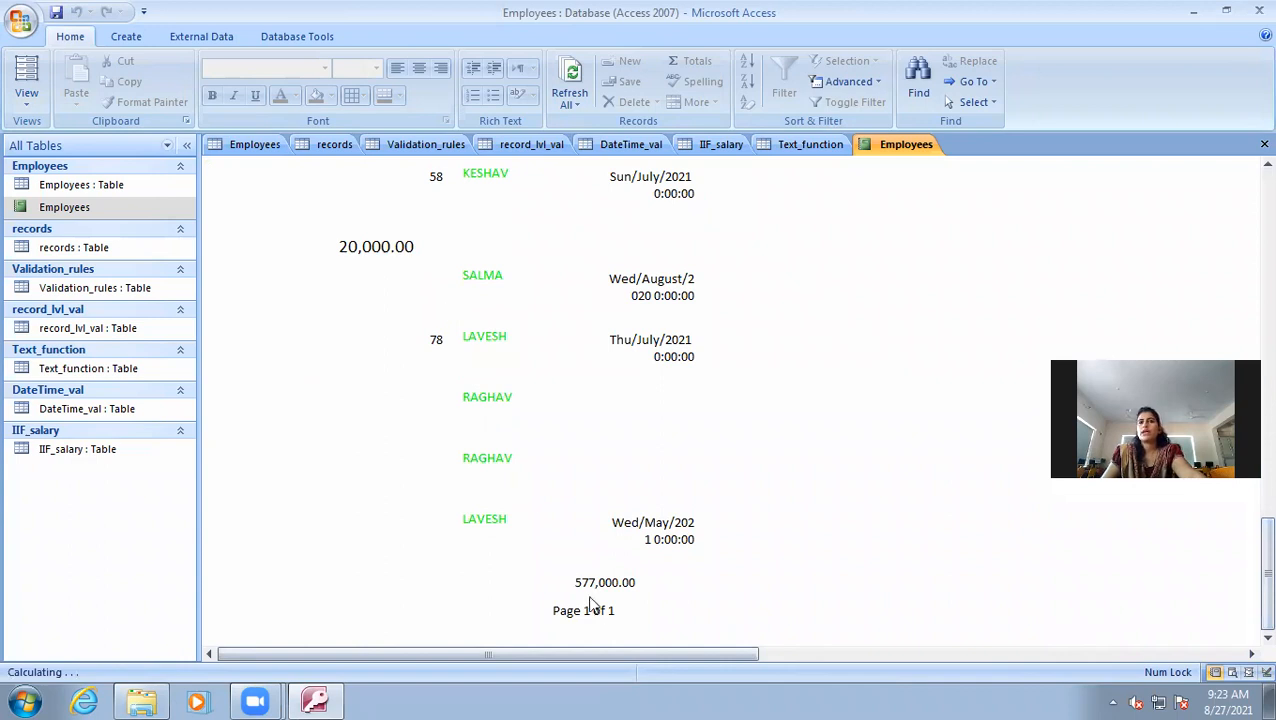
{"action": "left_click_drag", "start_coordinate": [577, 582], "coordinate": [649, 581]}
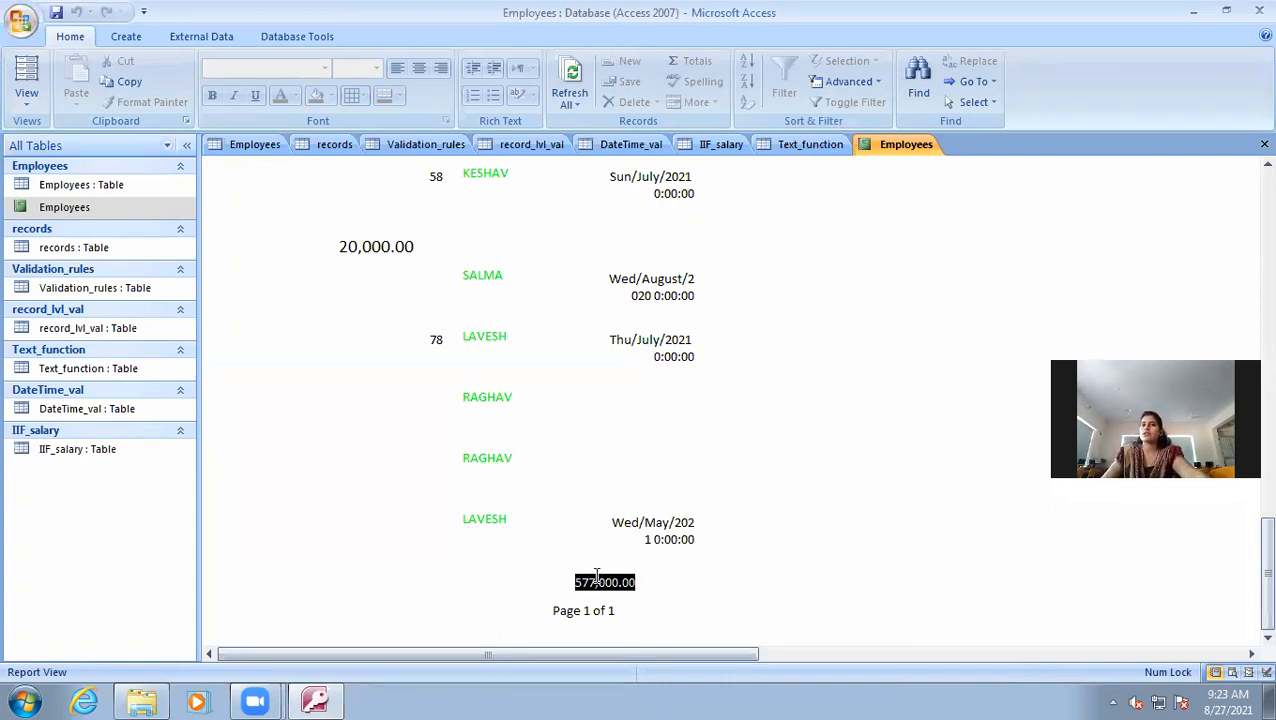
- In Design View, expand the Salary group's options and try totaling on Emp_Name with Count Values
{"action": "left_click", "coordinate": [26, 98]}
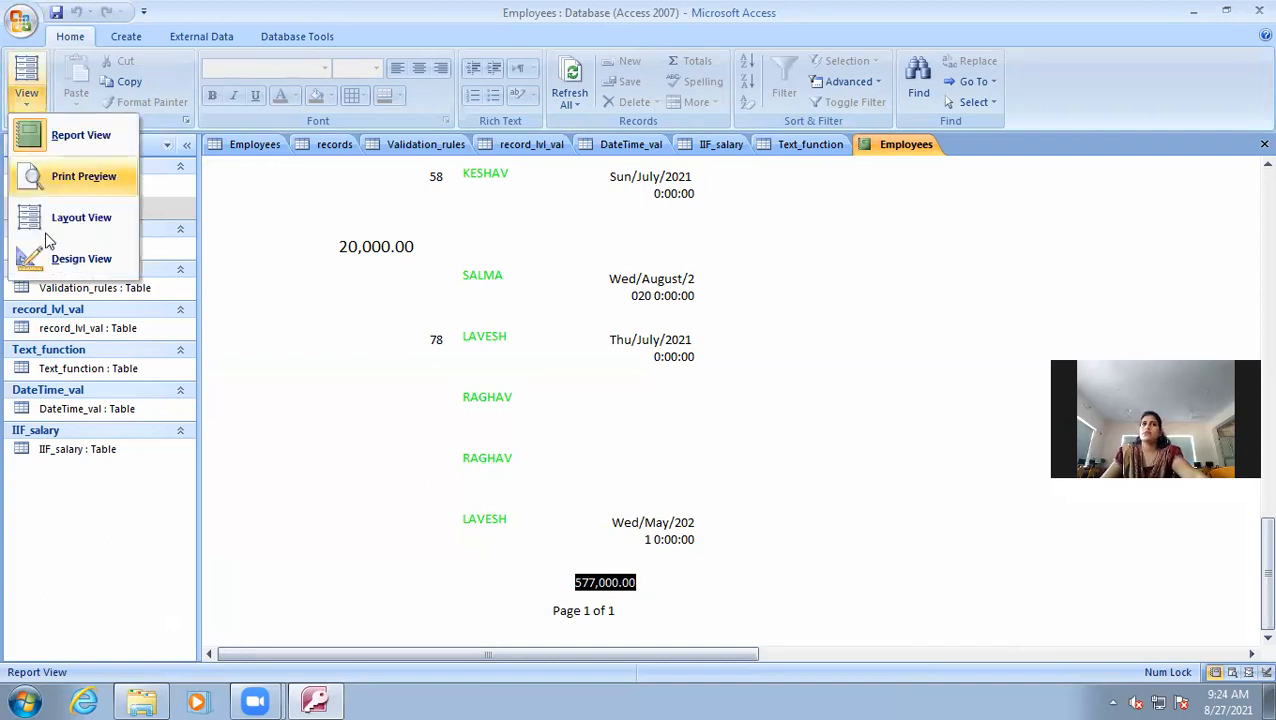
{"action": "left_click", "coordinate": [62, 261]}
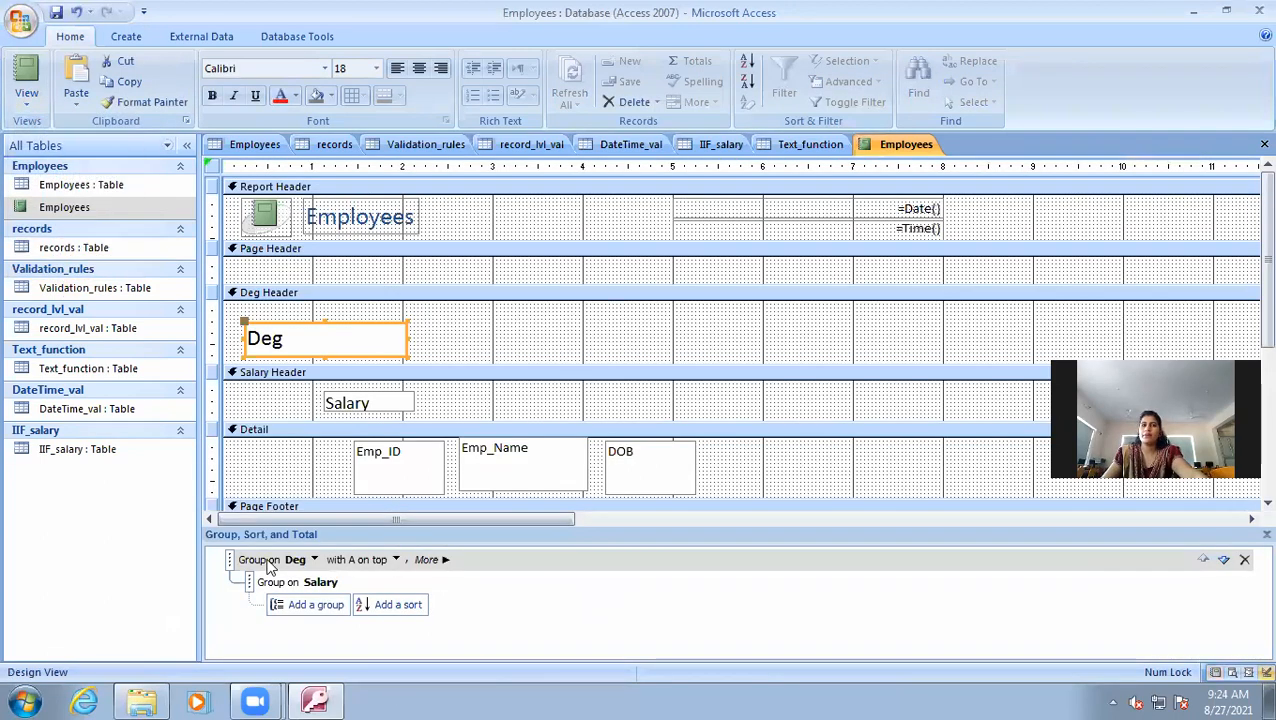
{"action": "left_click", "coordinate": [322, 584]}
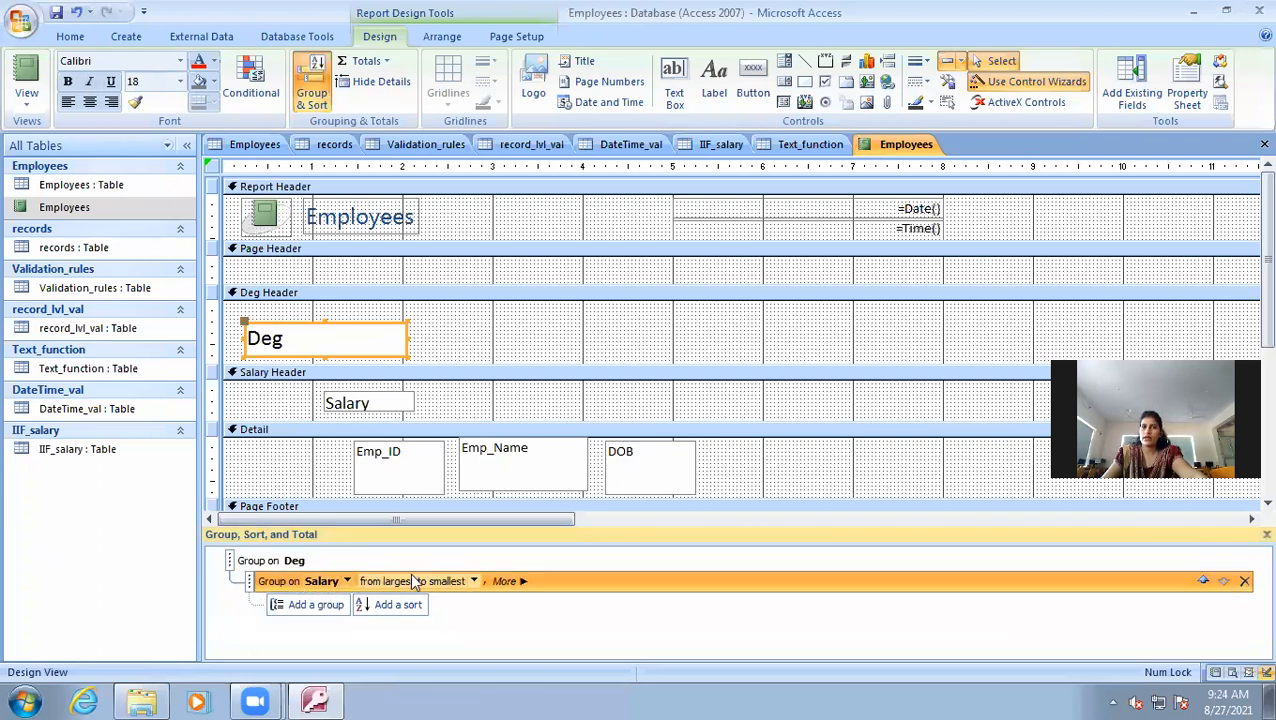
{"action": "left_click", "coordinate": [507, 581]}
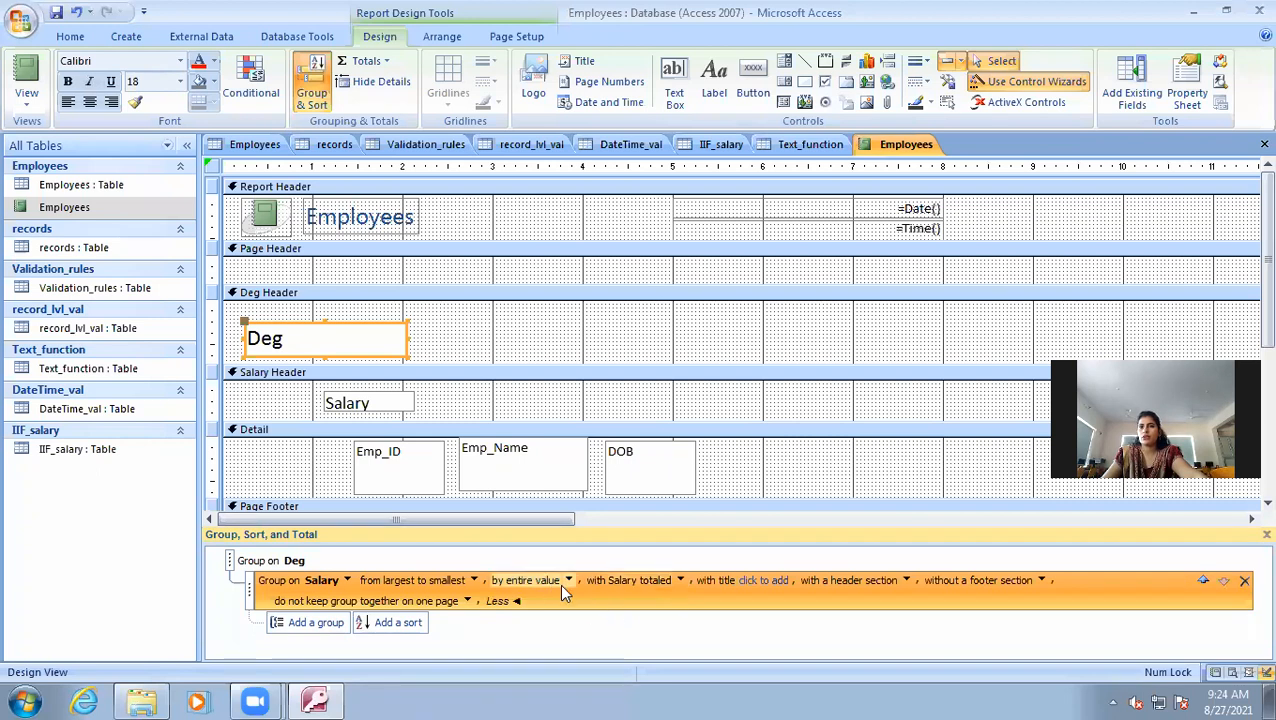
{"action": "left_click", "coordinate": [680, 580]}
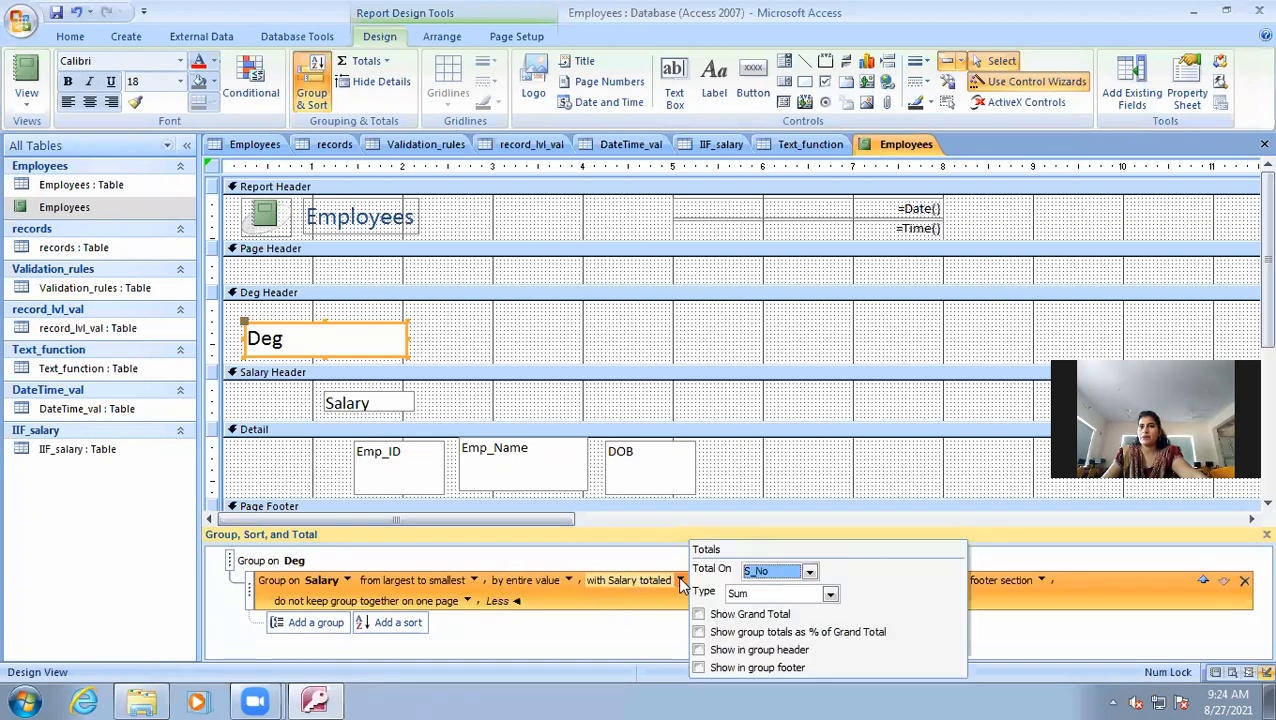
{"action": "left_click", "coordinate": [810, 573]}
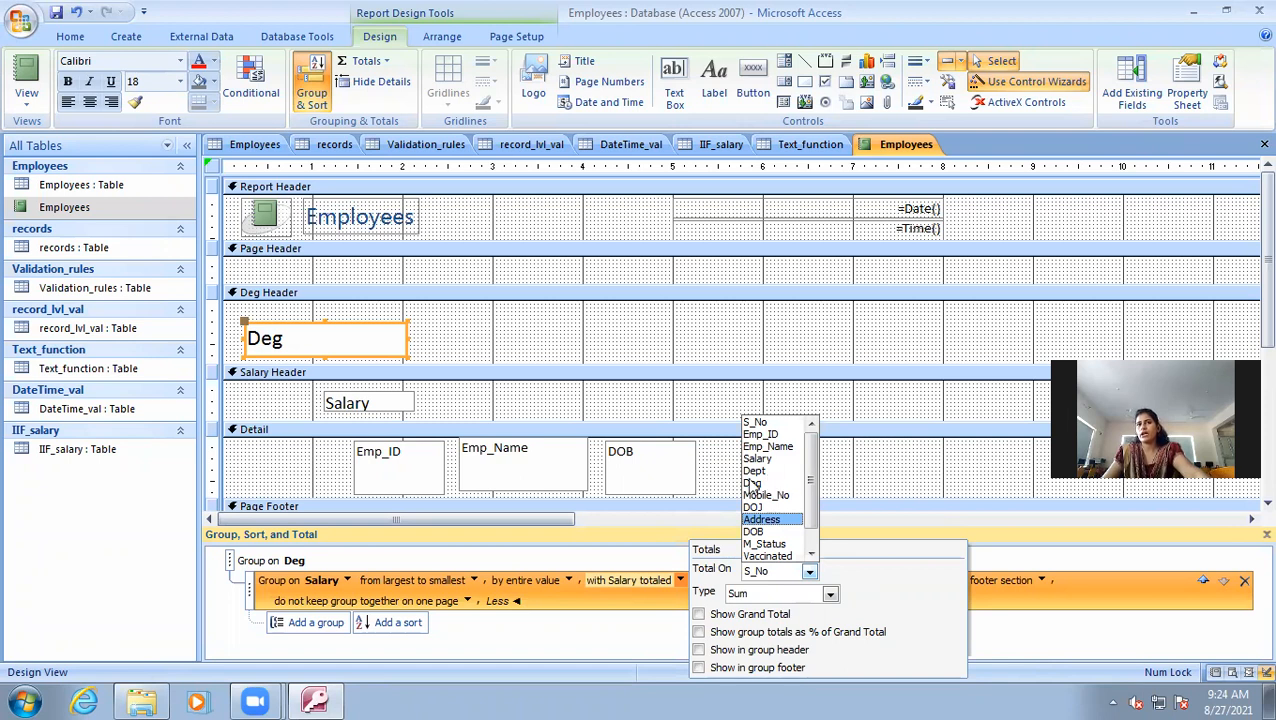
{"action": "left_click", "coordinate": [767, 446]}
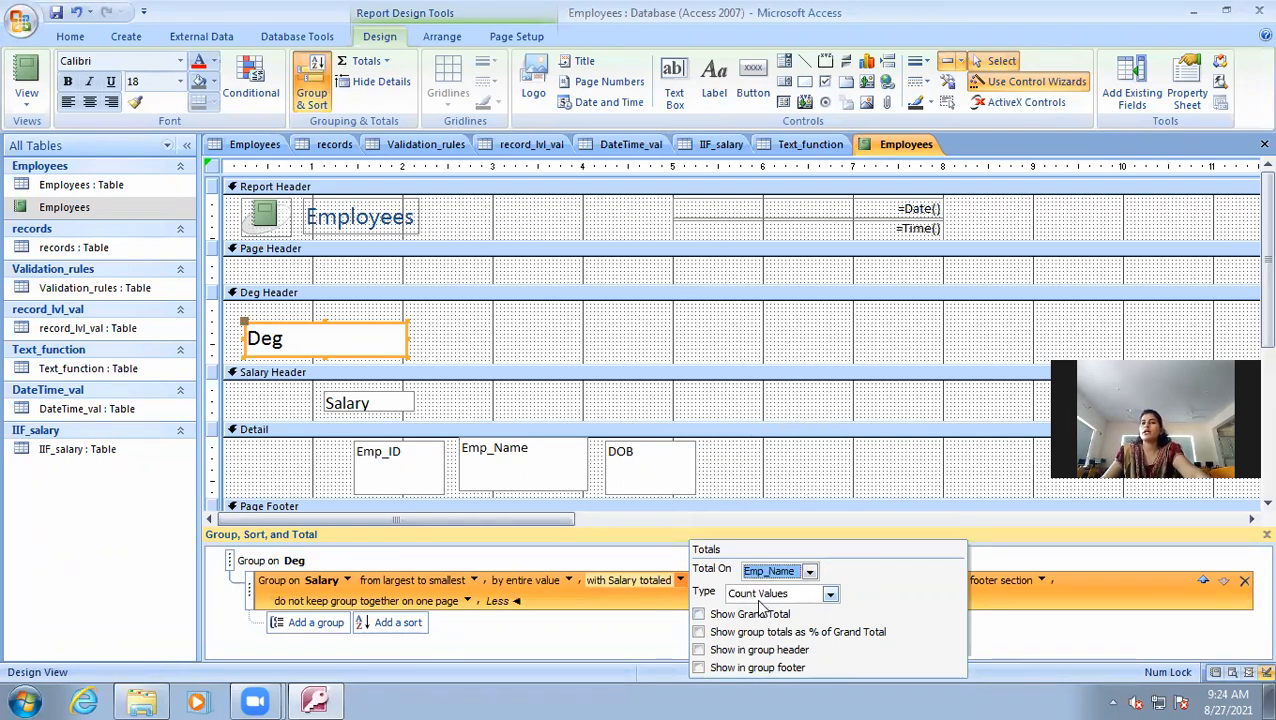
{"action": "left_click", "coordinate": [997, 638]}
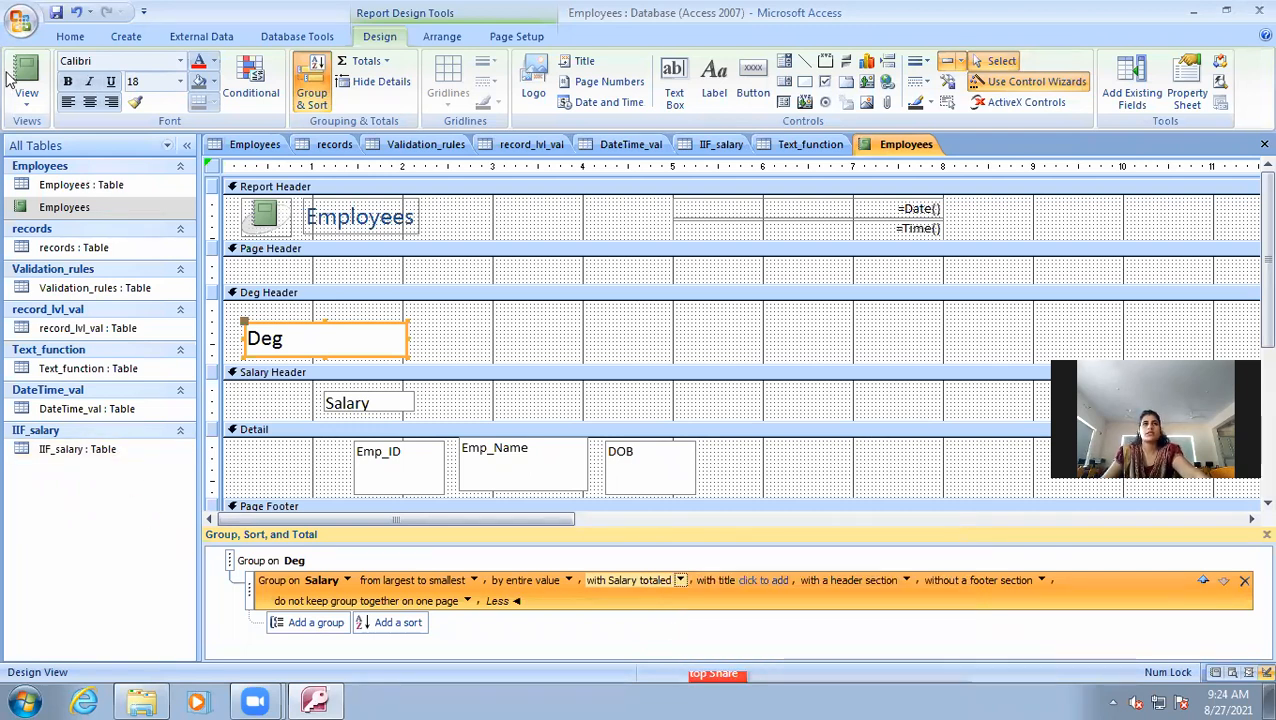
- Show the report in Report View and check the totals at its end
{"action": "left_click", "coordinate": [26, 95]}
{"action": "left_click", "coordinate": [72, 136]}
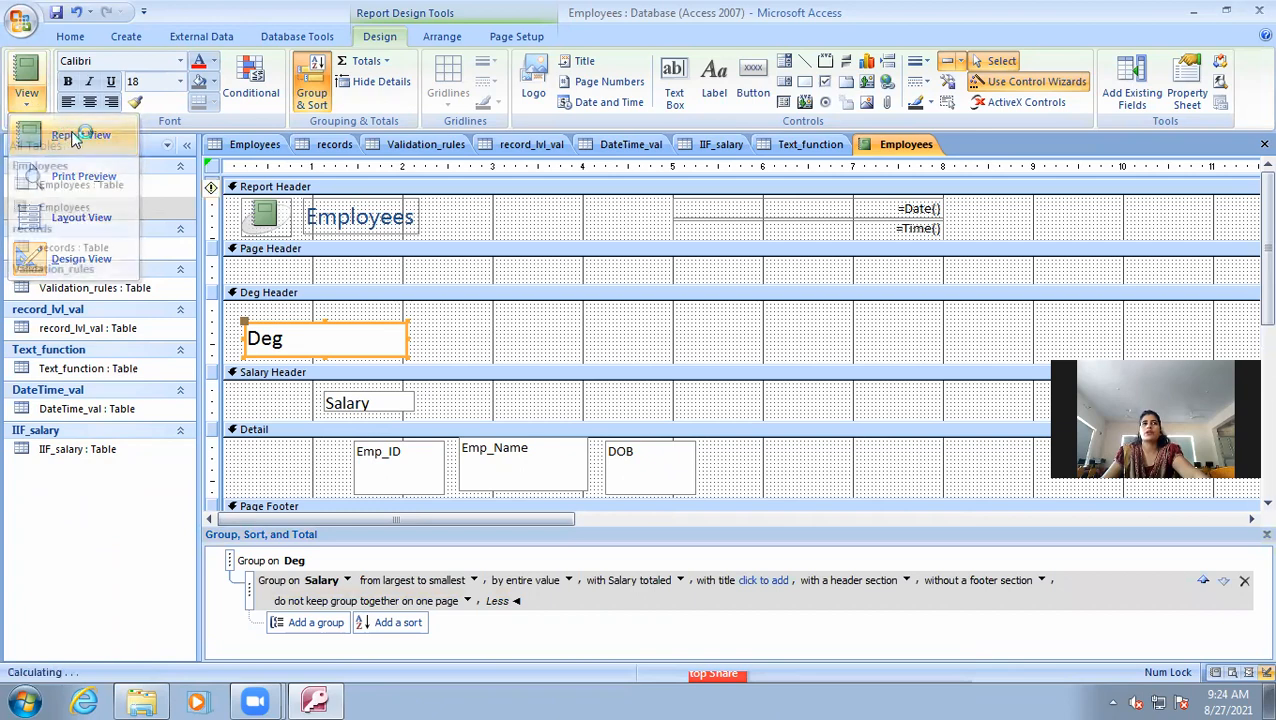
{"action": "left_click_drag", "start_coordinate": [1264, 330], "coordinate": [1249, 669]}
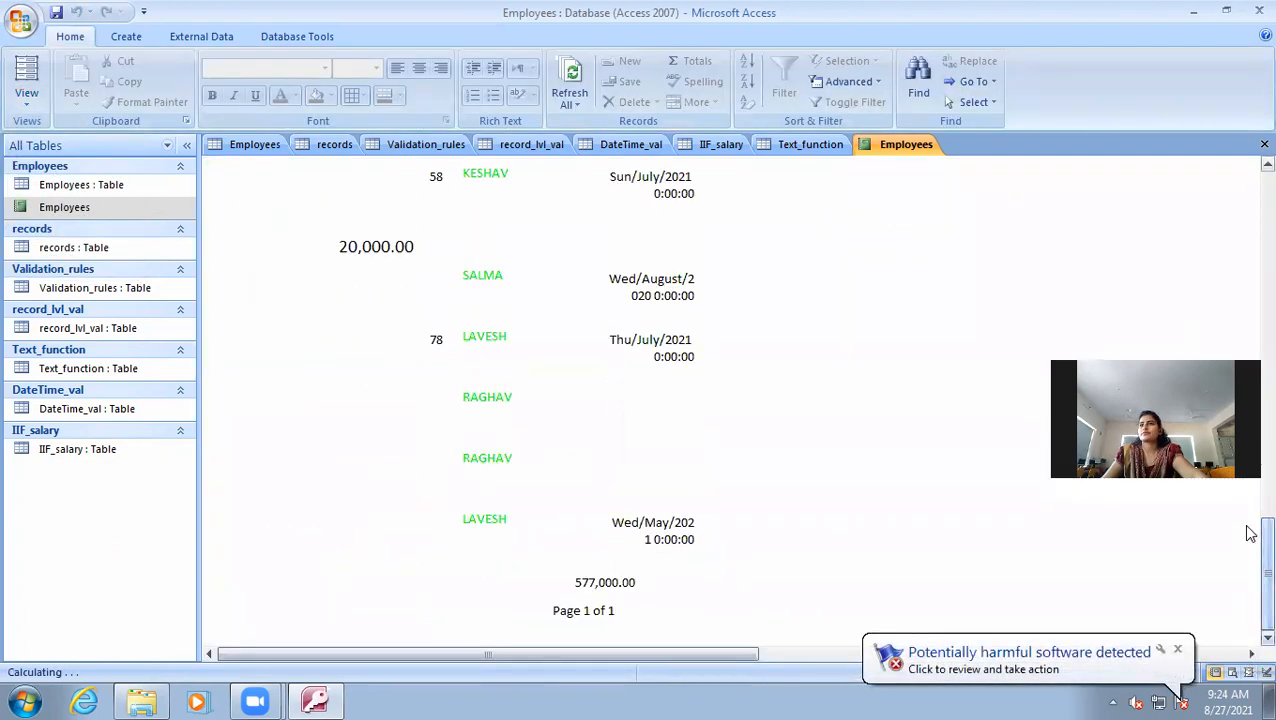
{"action": "left_click_drag", "start_coordinate": [1247, 592], "coordinate": [1247, 213]}
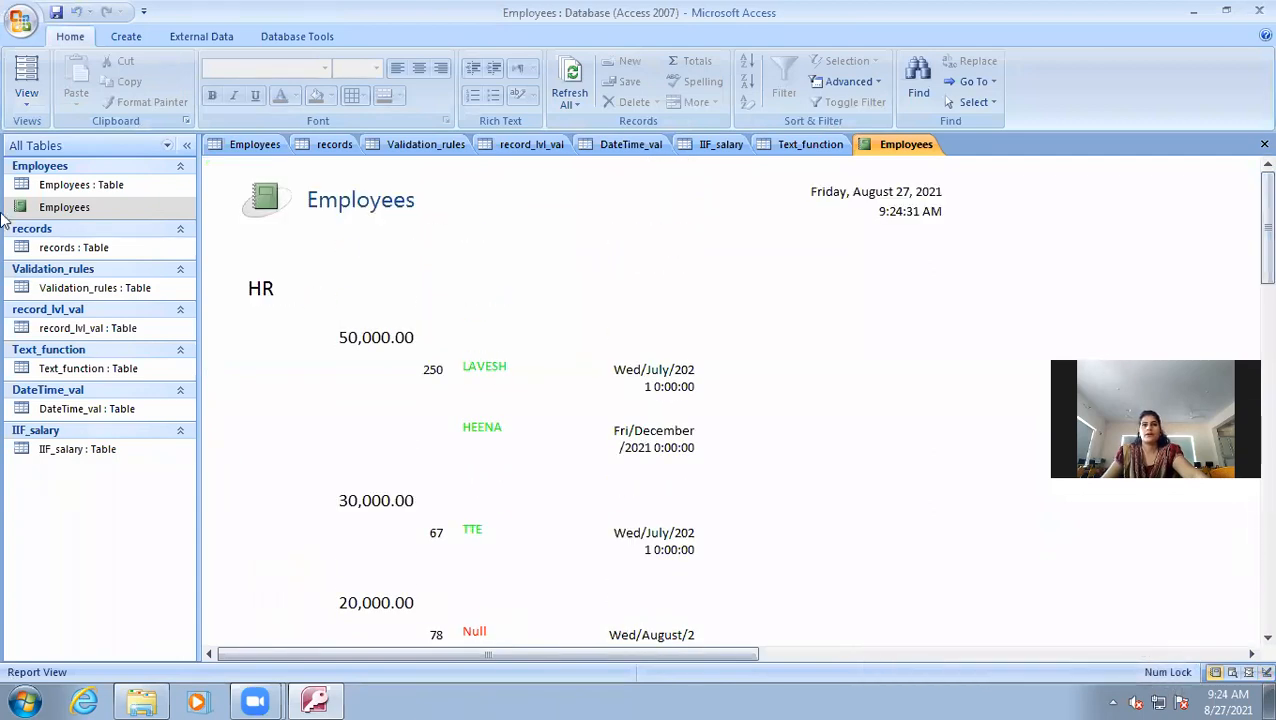
- In Design View, set the Salary group to total on Emp_Name with type Count Records and Show Grand Total enabled
{"action": "left_click", "coordinate": [26, 92]}
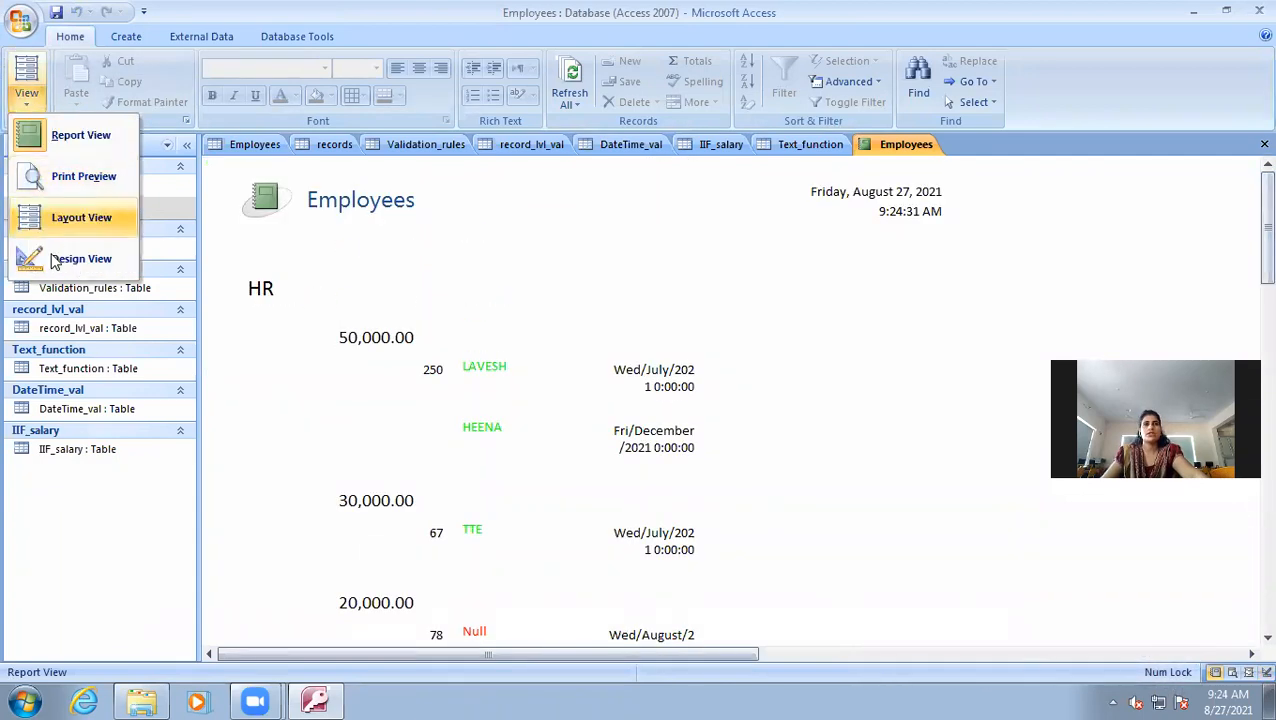
{"action": "left_click", "coordinate": [62, 258]}
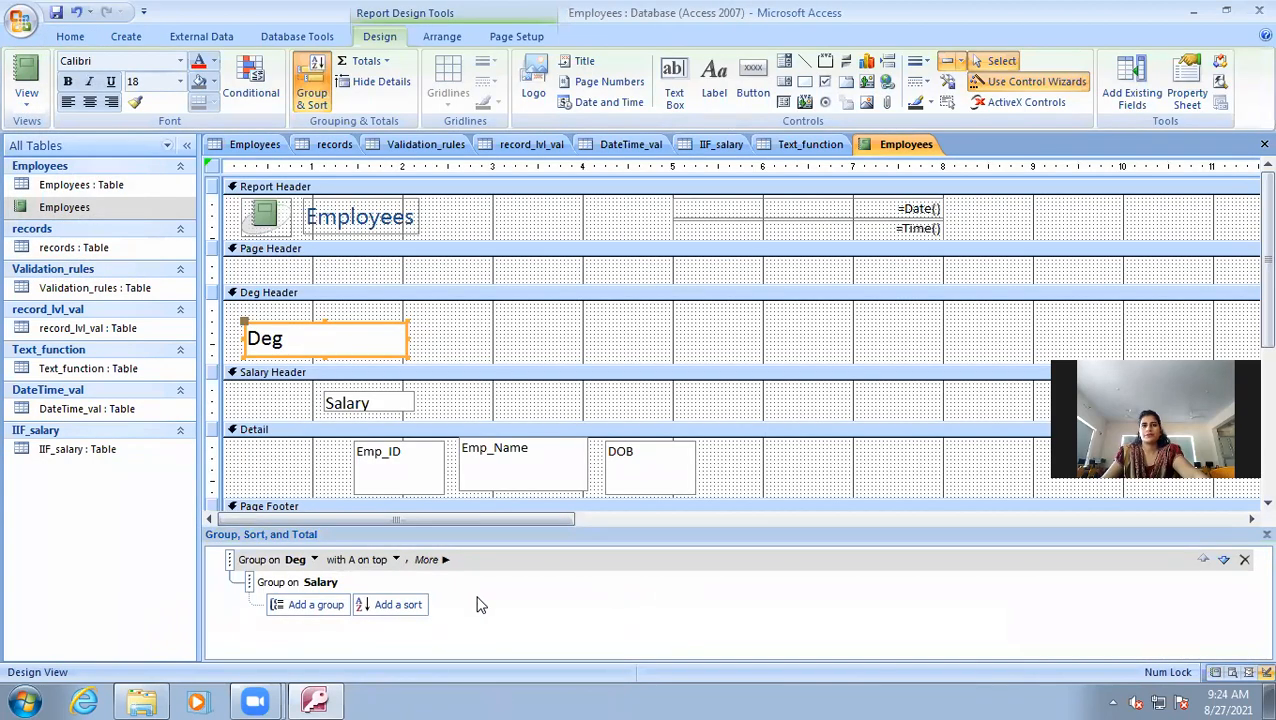
{"action": "left_click", "coordinate": [330, 585]}
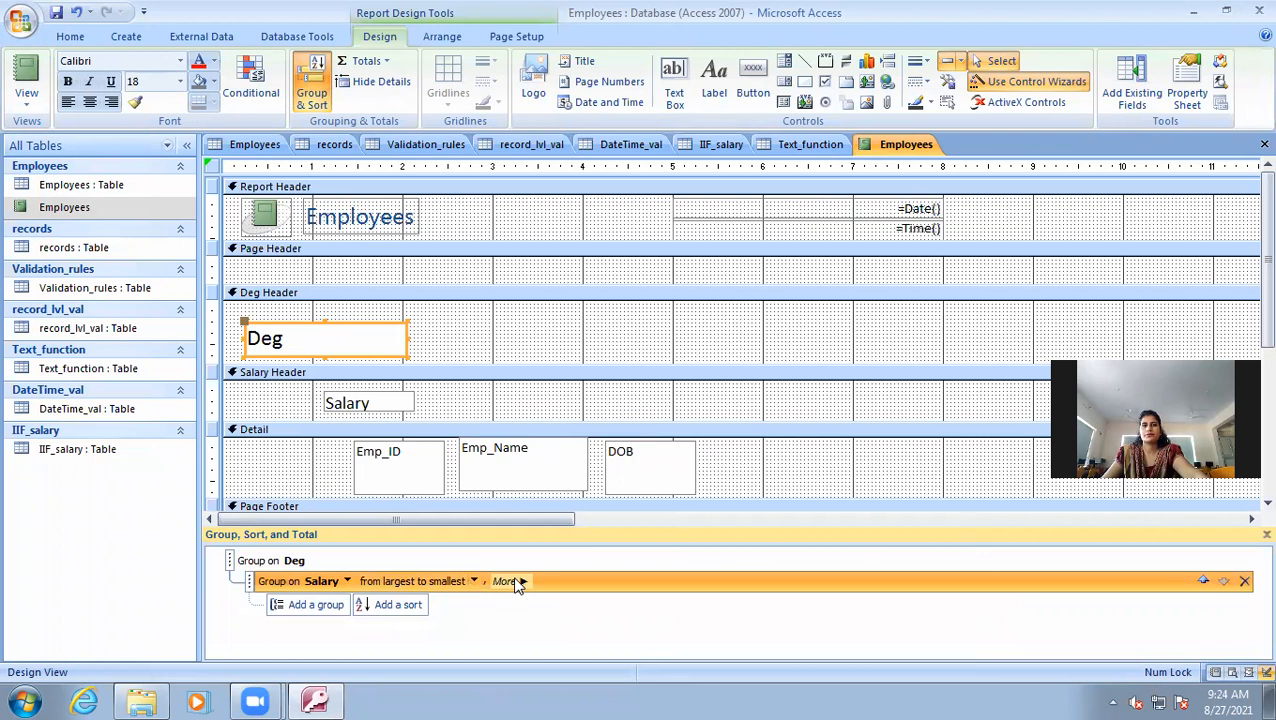
{"action": "left_click", "coordinate": [510, 581]}
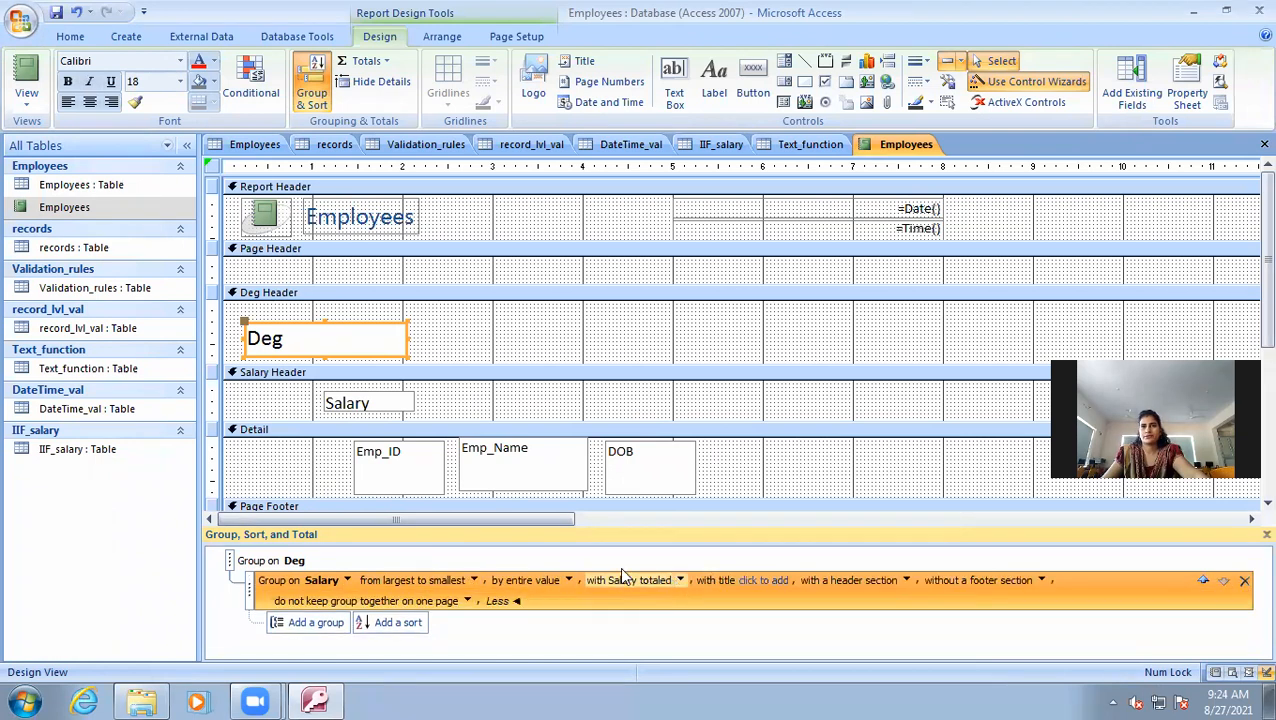
{"action": "left_click", "coordinate": [679, 581]}
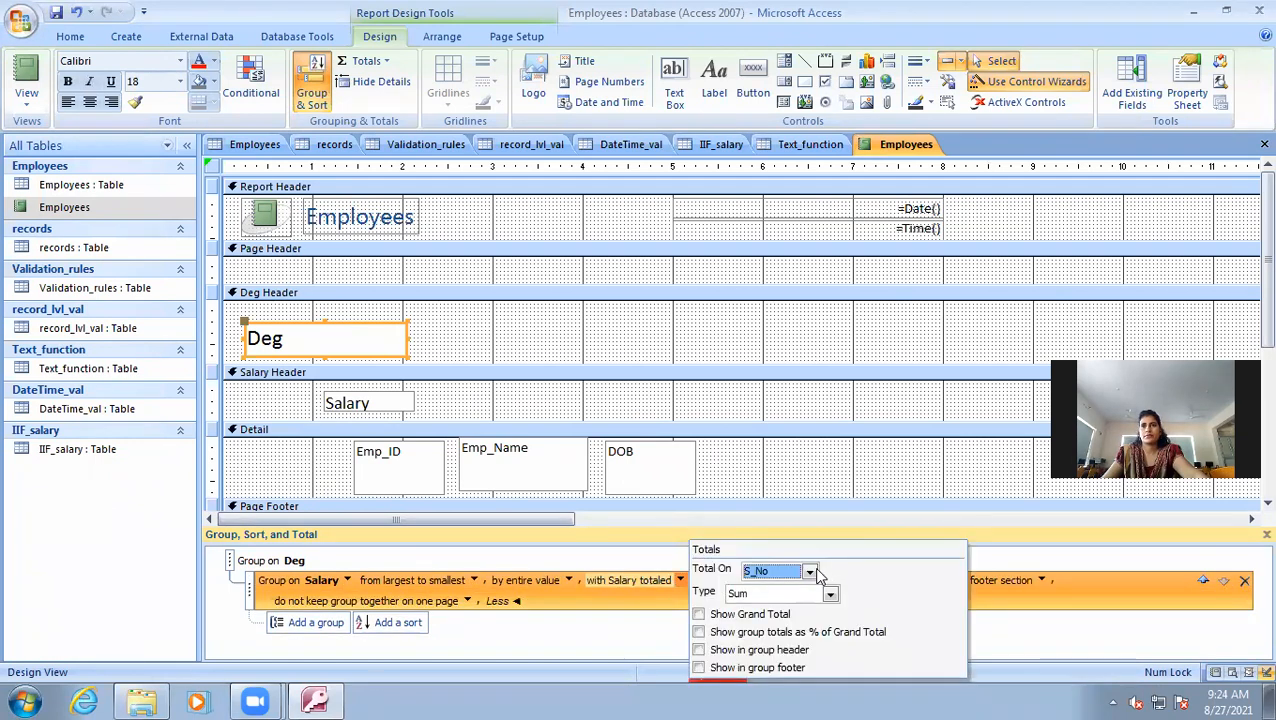
{"action": "left_click", "coordinate": [810, 571]}
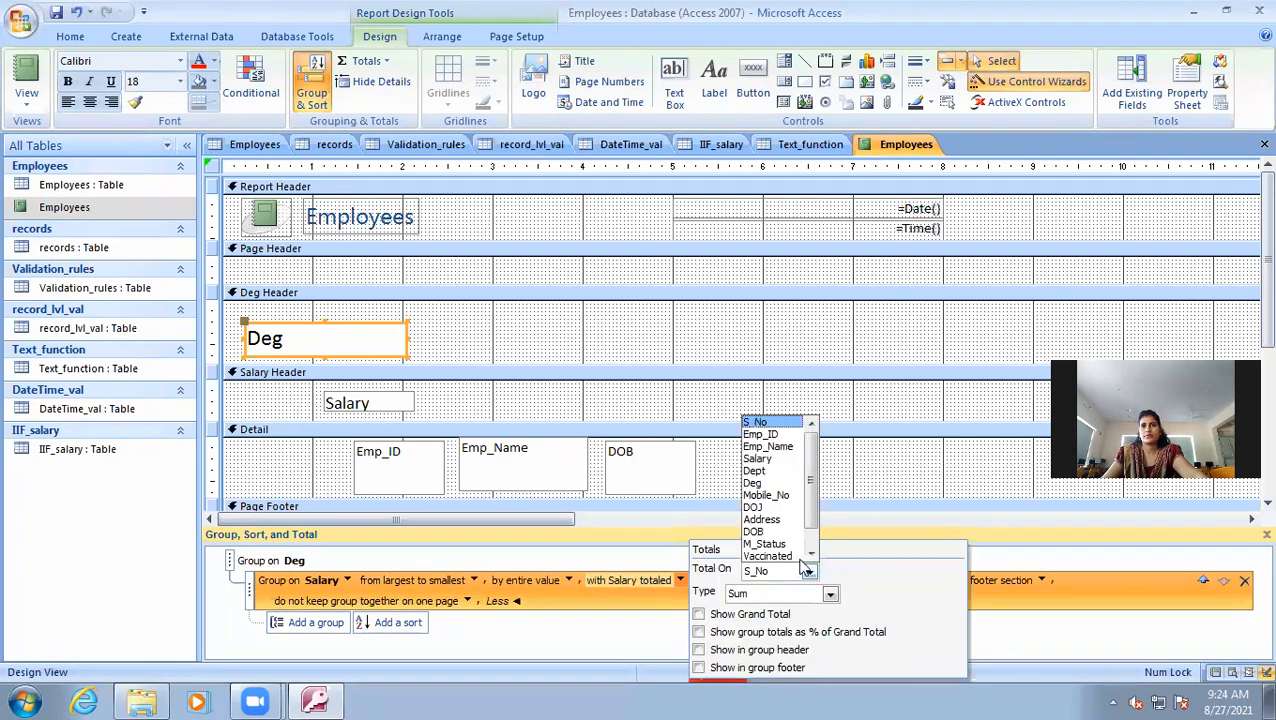
{"action": "left_click", "coordinate": [770, 447]}
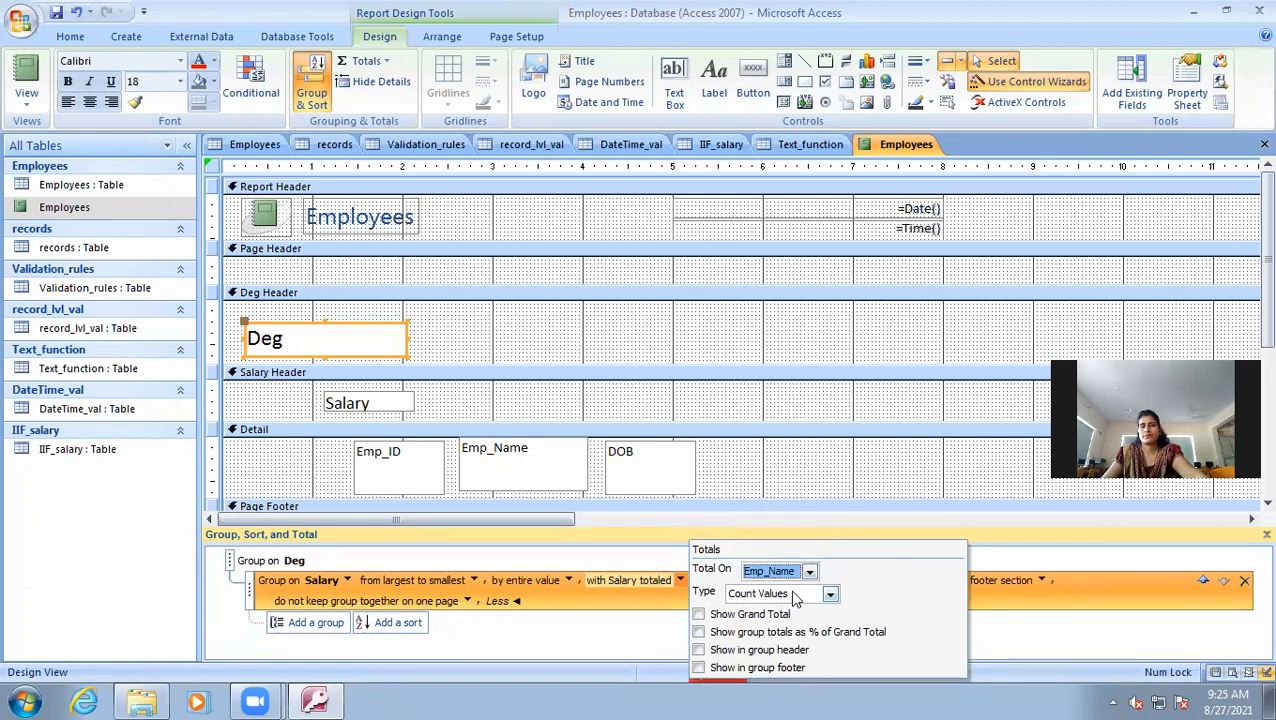
{"action": "left_click", "coordinate": [829, 595]}
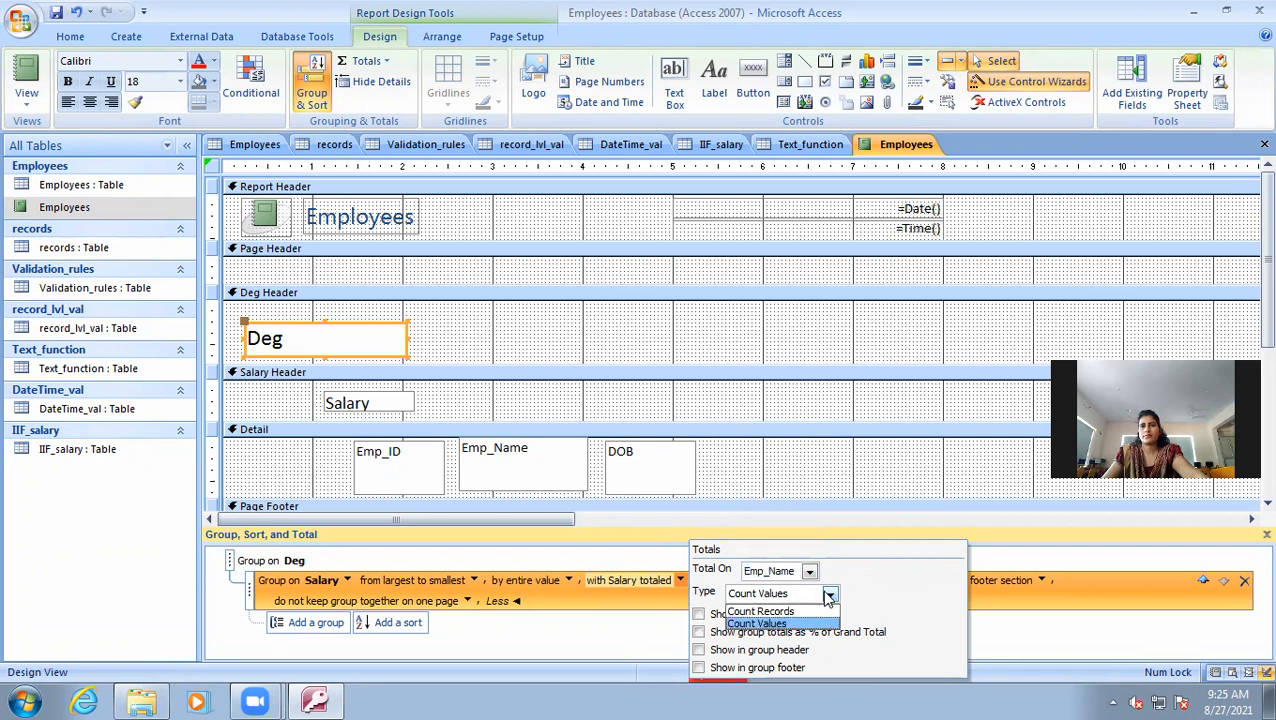
{"action": "left_click", "coordinate": [780, 611]}
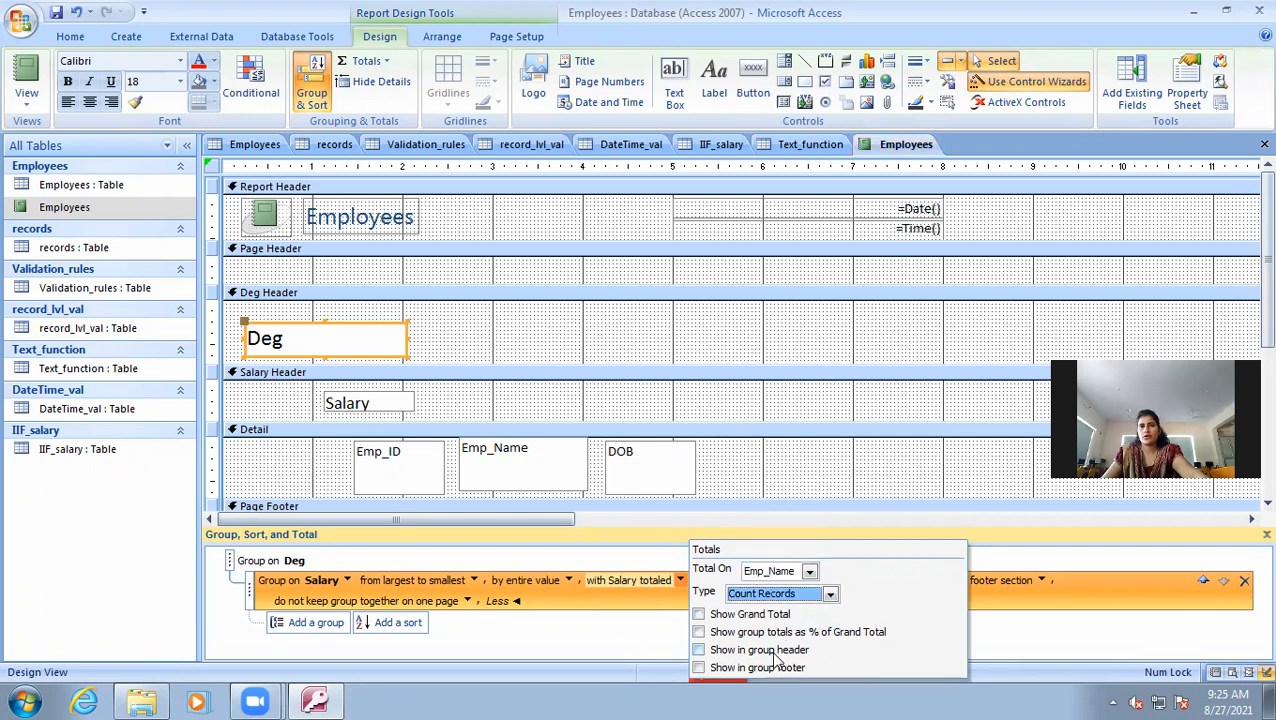
{"action": "left_click", "coordinate": [699, 614]}
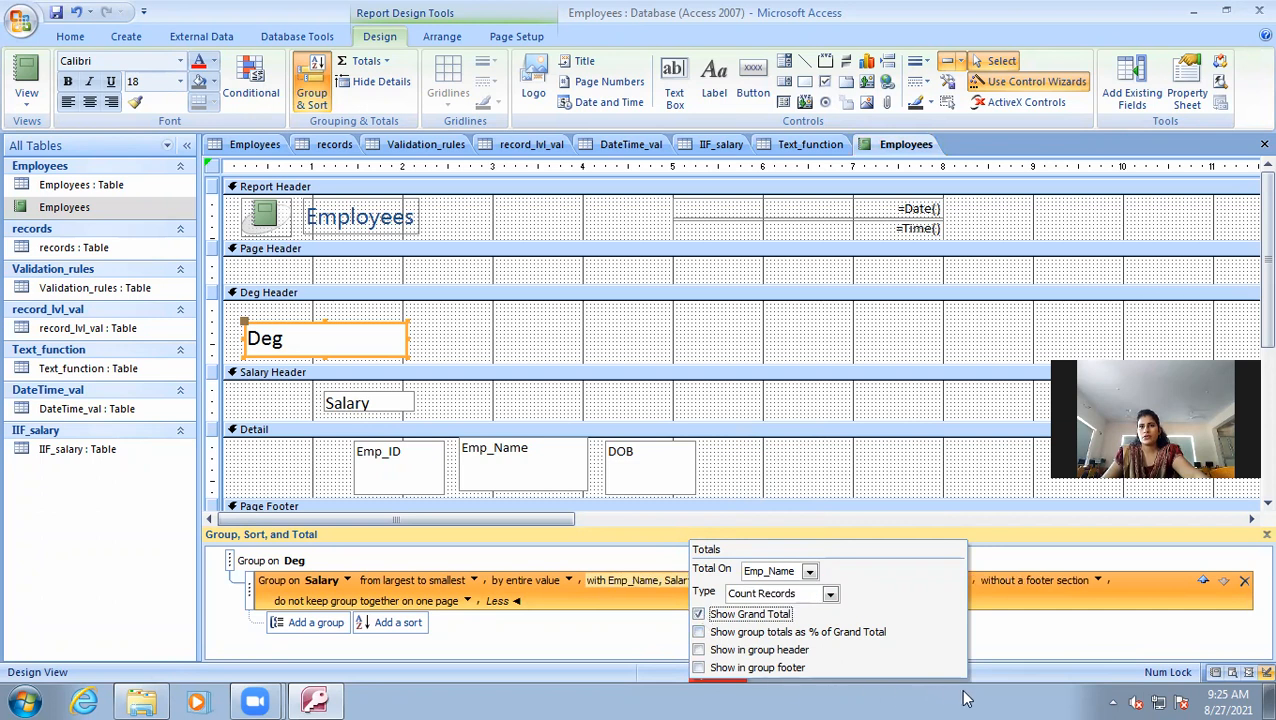
{"action": "left_click", "coordinate": [1024, 670]}
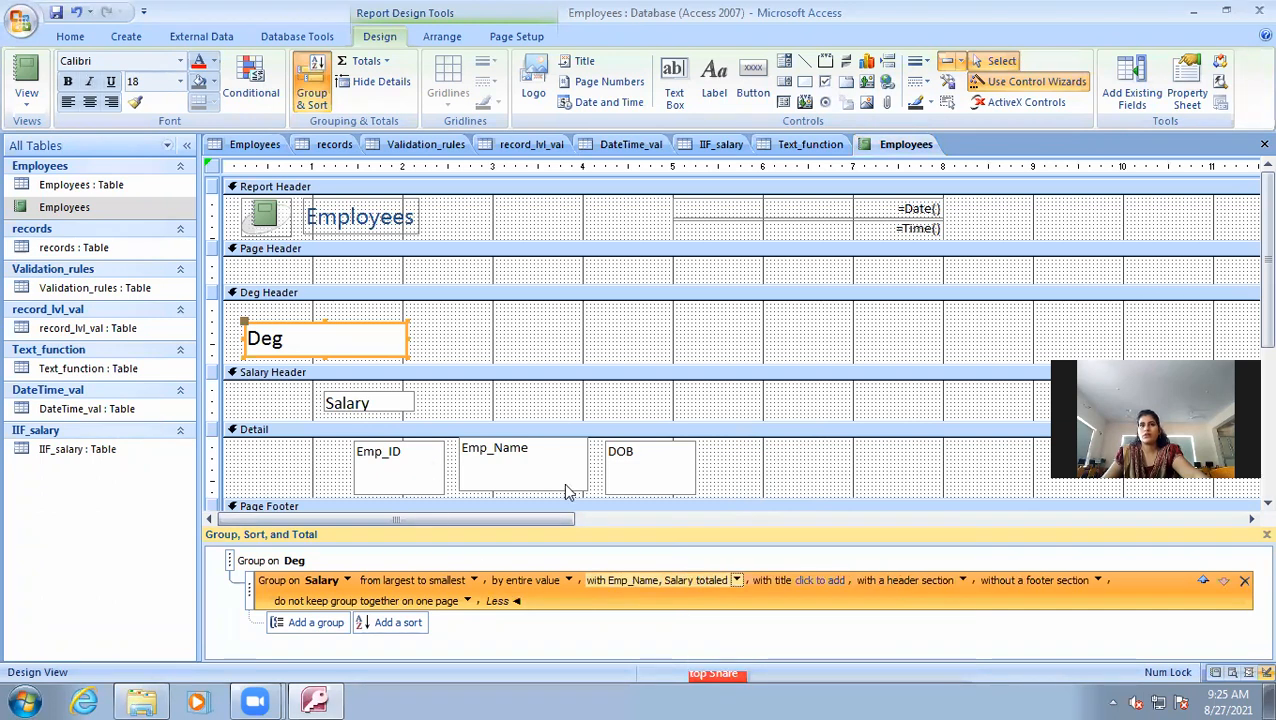
- Show the report in Report View and examine the record count and salary total at its end against the listed groups
{"action": "left_click", "coordinate": [27, 100]}
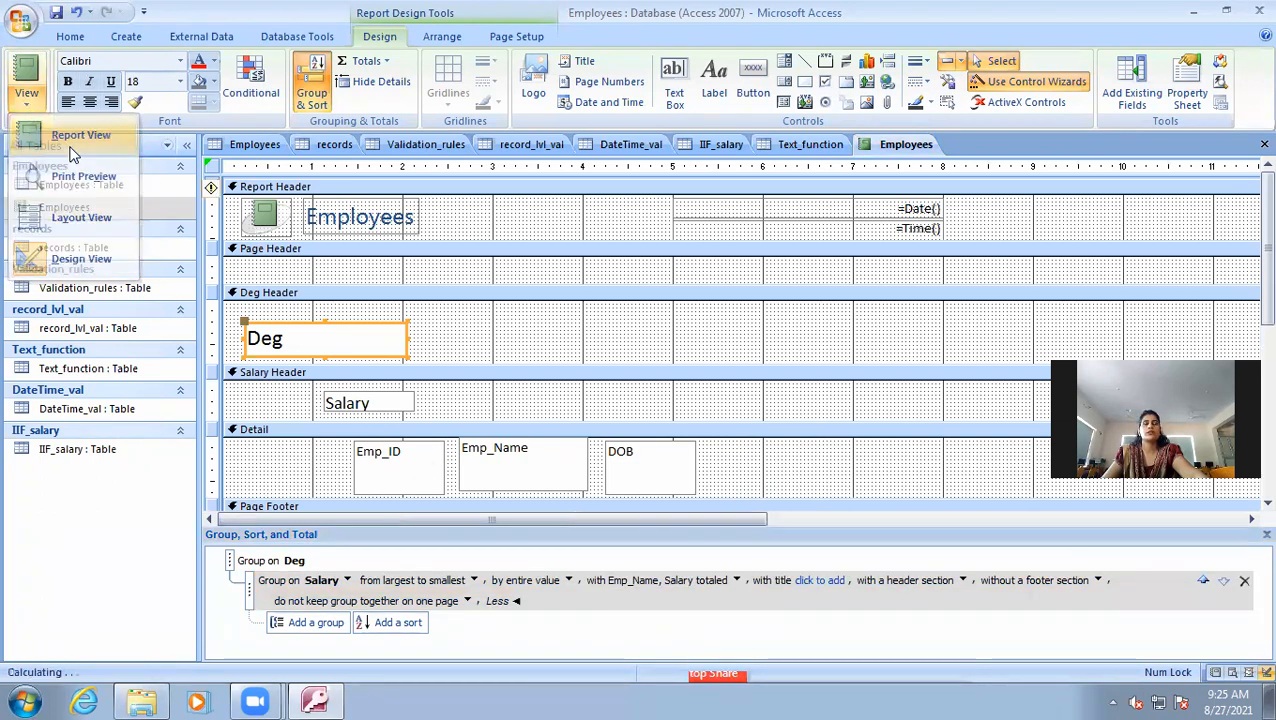
{"action": "left_click", "coordinate": [80, 134]}
{"action": "left_click_drag", "start_coordinate": [1245, 270], "coordinate": [1249, 648]}
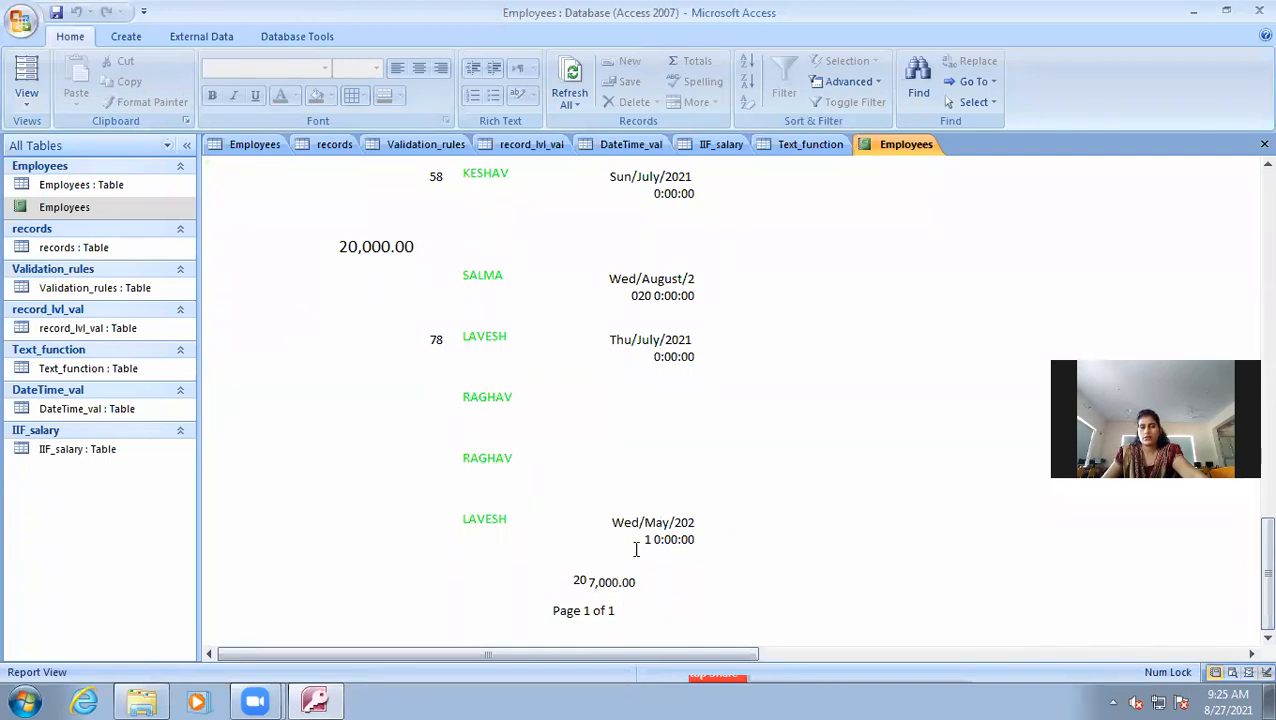
{"action": "left_click", "coordinate": [602, 583]}
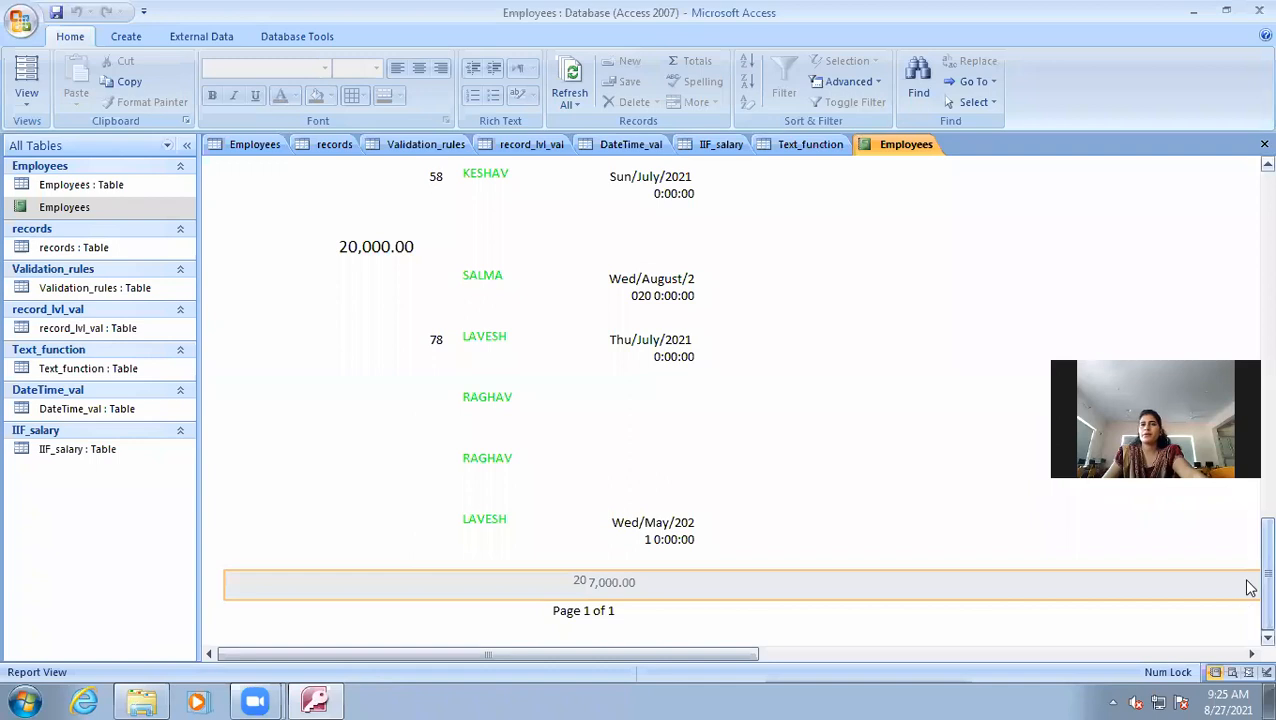
{"action": "scroll", "coordinate": [1250, 588], "scroll_direction": "up", "scroll_amount": 10}
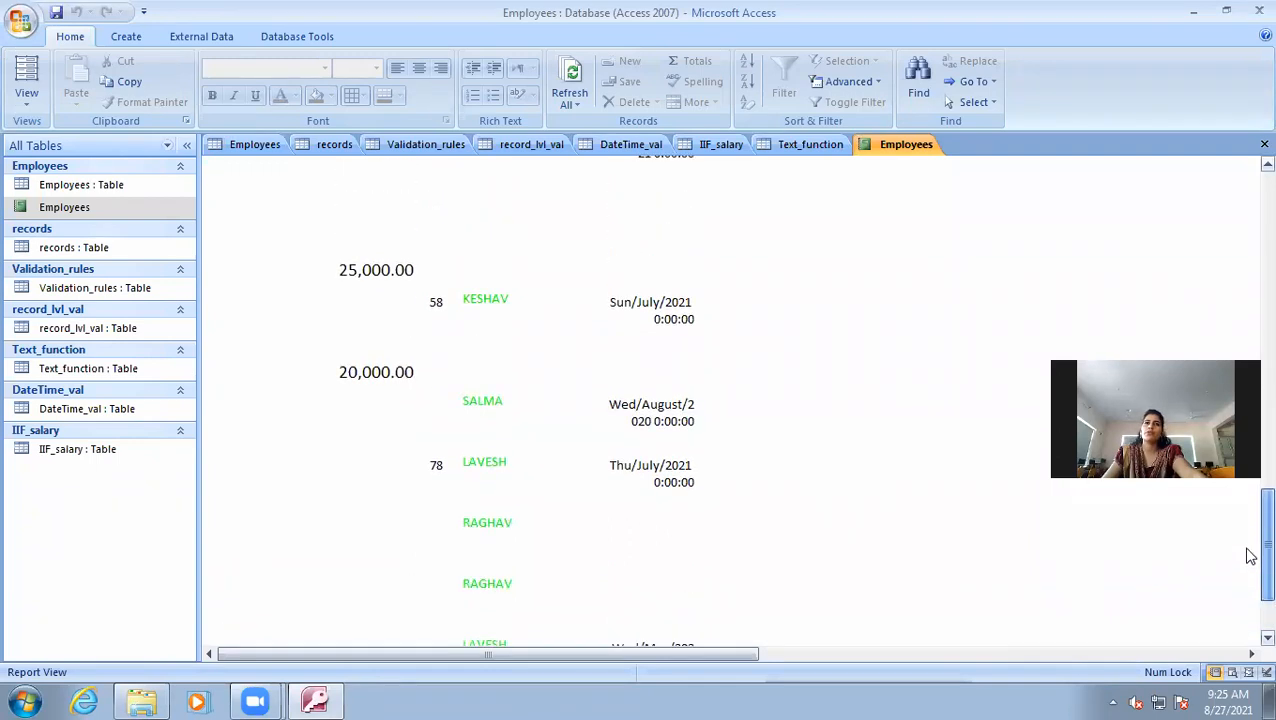
{"action": "scroll", "coordinate": [1247, 508], "scroll_direction": "up", "scroll_amount": 10}
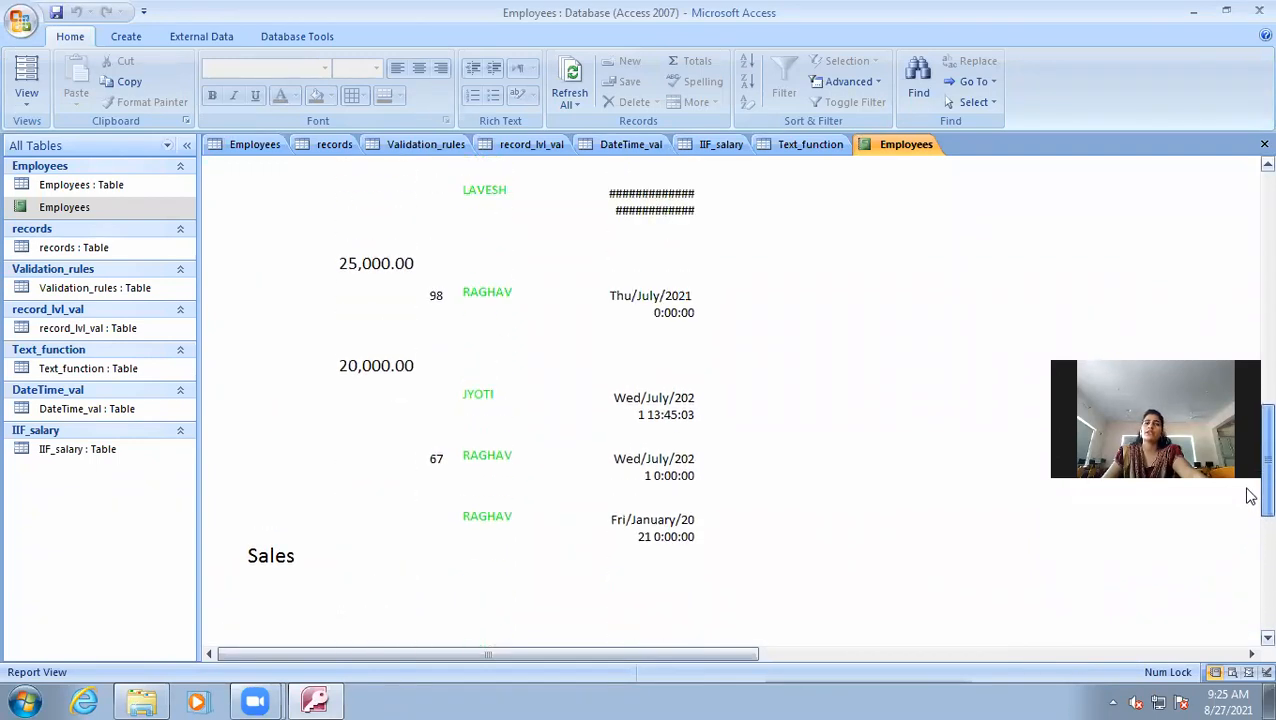
{"action": "scroll", "coordinate": [1250, 496], "scroll_direction": "up", "scroll_amount": 10}
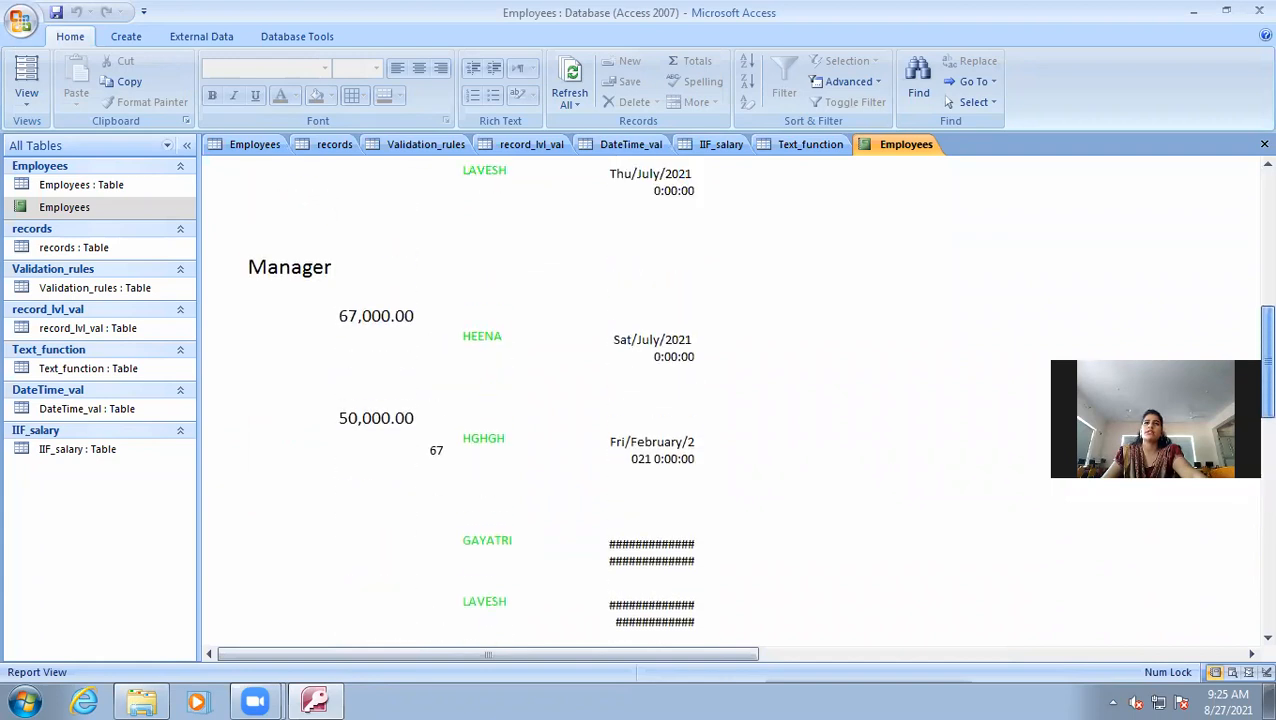
{"action": "scroll", "coordinate": [1248, 335], "scroll_direction": "up", "scroll_amount": 10}
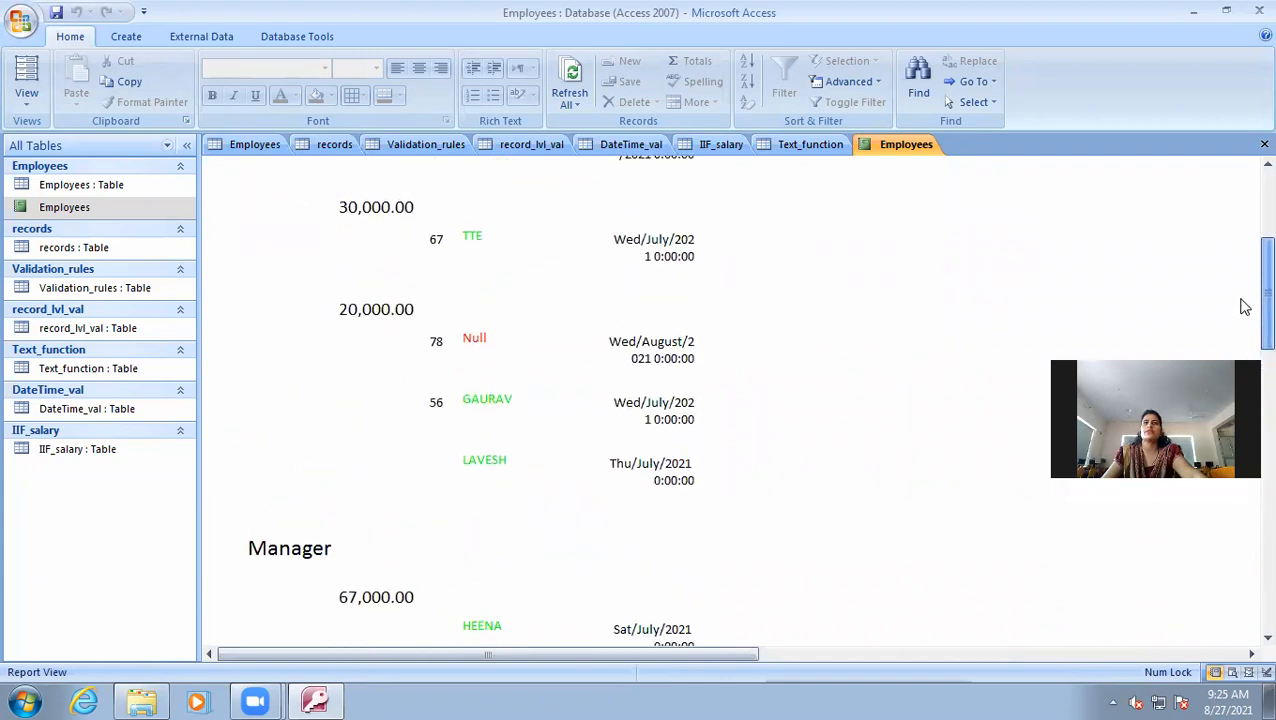
{"action": "scroll", "coordinate": [1236, 266], "scroll_direction": "up", "scroll_amount": 2}
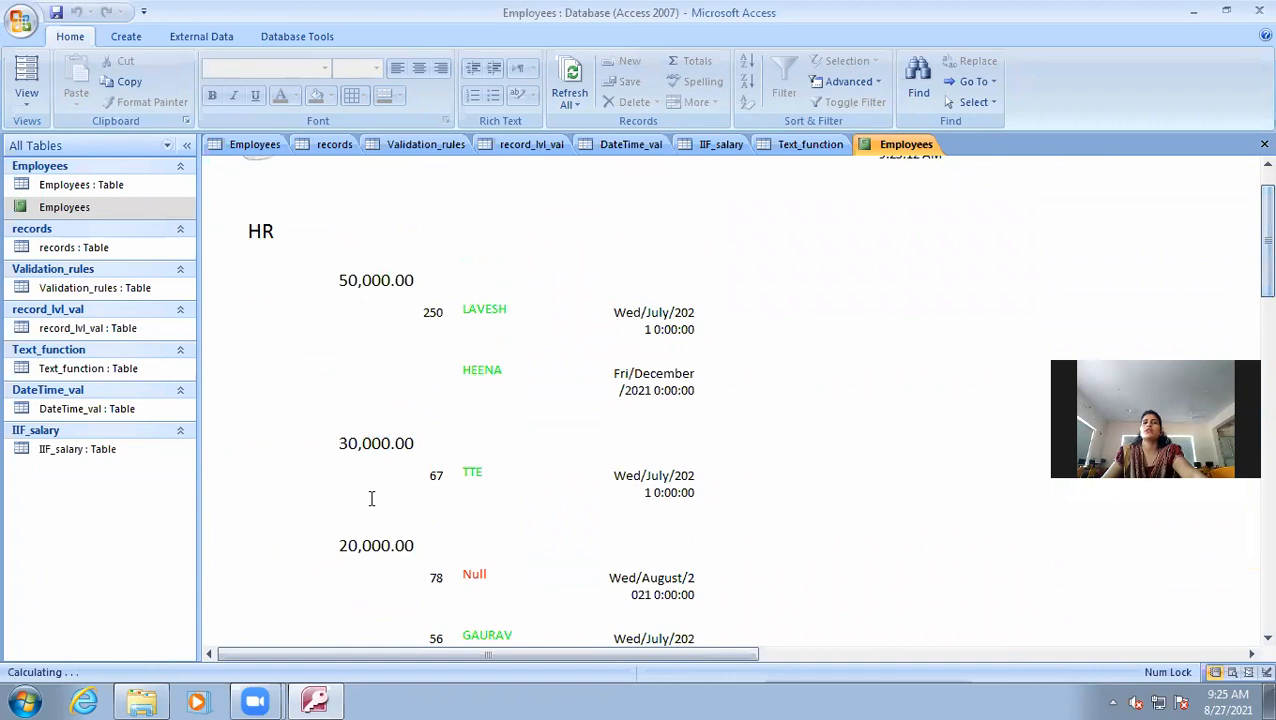
{"action": "scroll", "coordinate": [1246, 440], "scroll_direction": "down", "scroll_amount": 15}
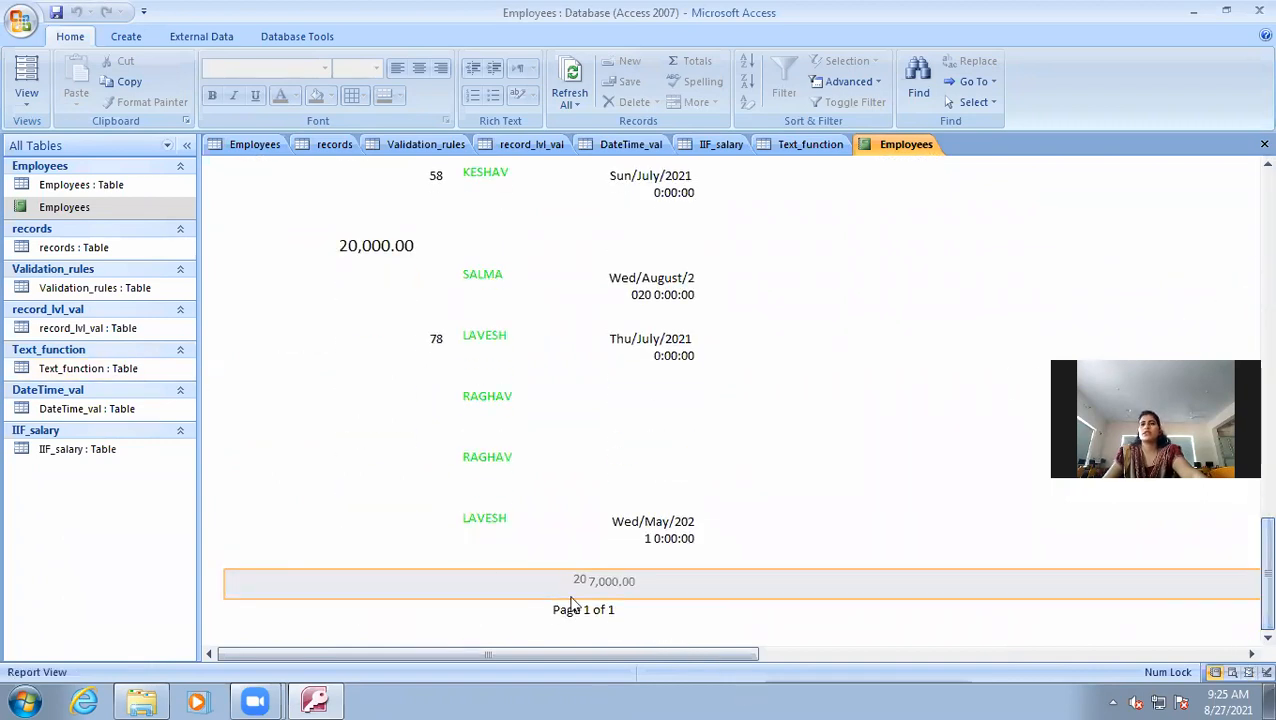
{"action": "left_click_drag", "start_coordinate": [586, 580], "coordinate": [570, 579]}
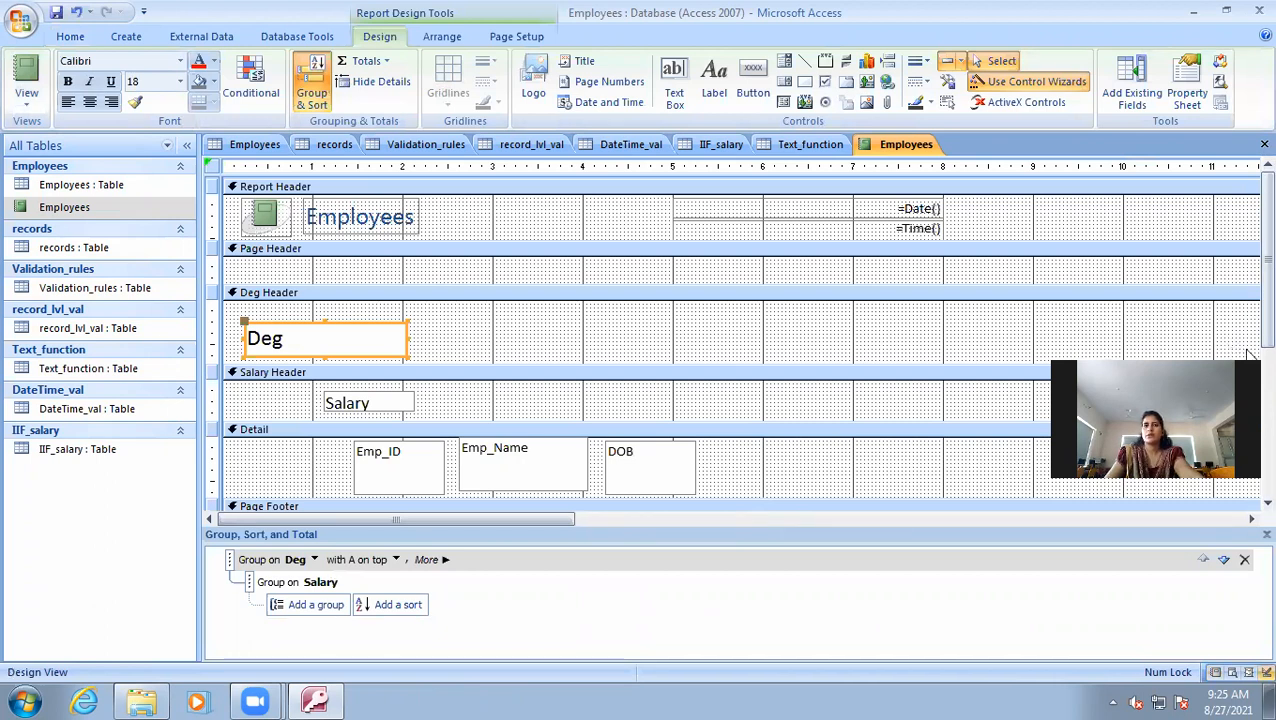
- In Design View's Report Footer, move the =Count(*) box off the Salary sum box and delete the Salary sum box
{"action": "left_click", "coordinate": [1266, 535]}
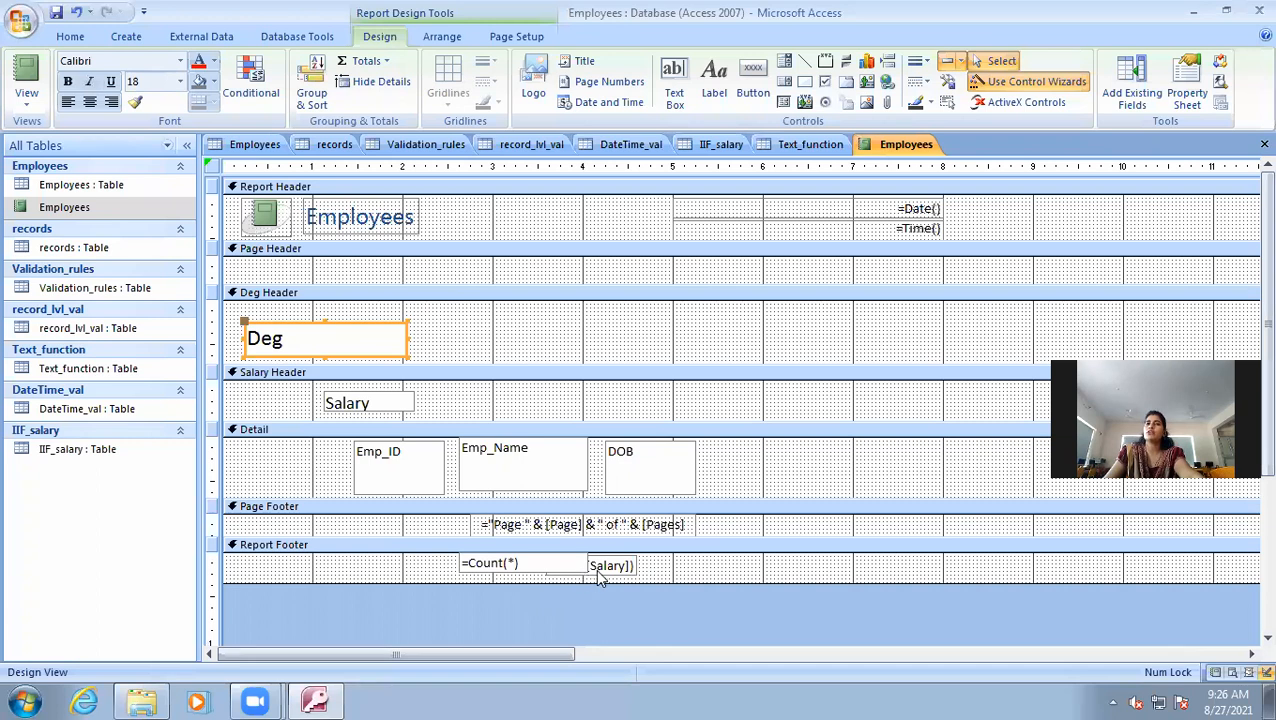
{"action": "left_click", "coordinate": [541, 562]}
{"action": "left_click_drag", "start_coordinate": [541, 562], "coordinate": [338, 568]}
{"action": "left_click", "coordinate": [587, 569]}
{"action": "key", "text": "Delete"}
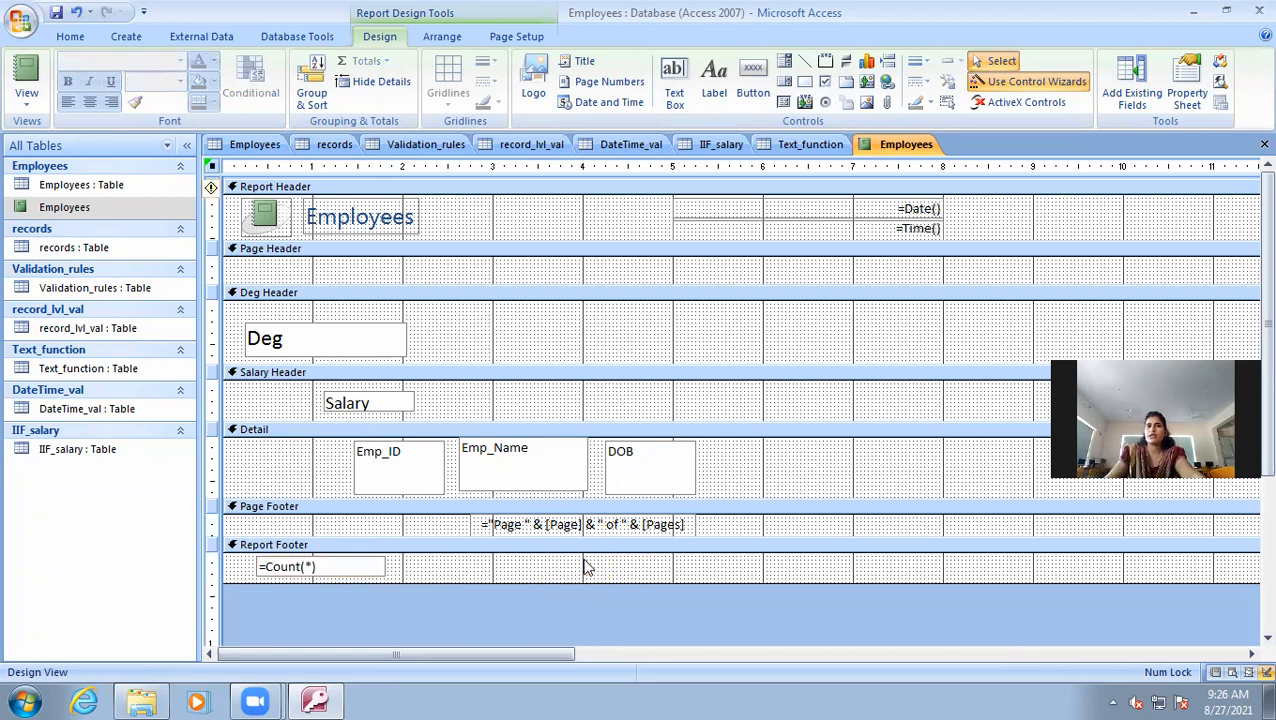
- Move the =Count(*) box in the Report Footer to about 1.5 inches from the report's left edge and deselect it
{"action": "left_click", "coordinate": [330, 567]}
{"action": "left_click_drag", "start_coordinate": [330, 567], "coordinate": [433, 570]}
{"action": "left_click", "coordinate": [413, 537]}
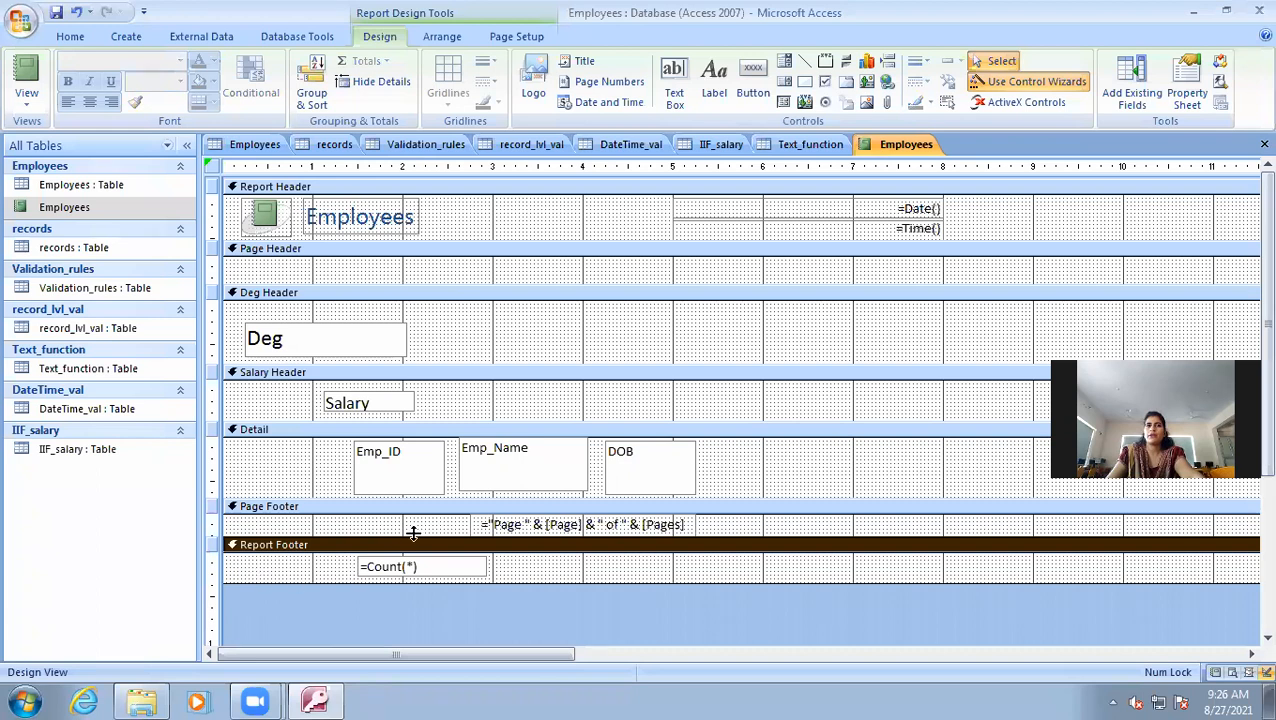
{"action": "left_click", "coordinate": [714, 80]}
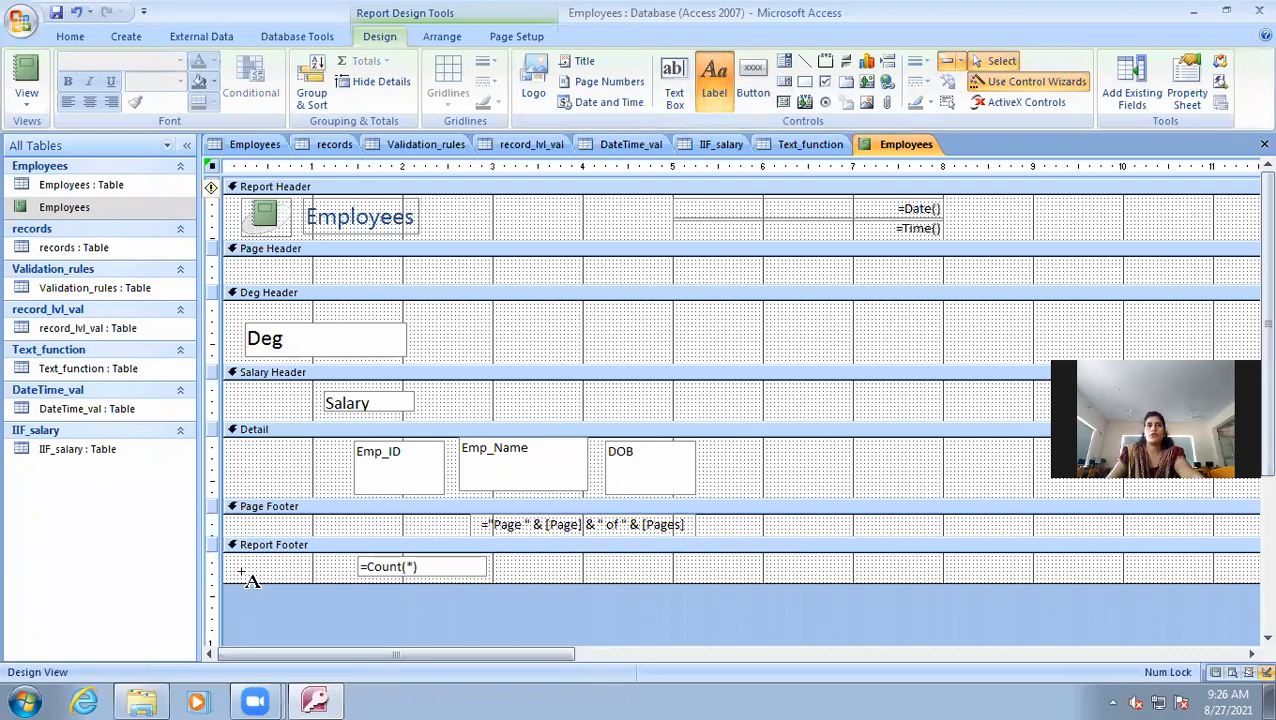
{"action": "left_click_drag", "start_coordinate": [238, 572], "coordinate": [342, 587]}
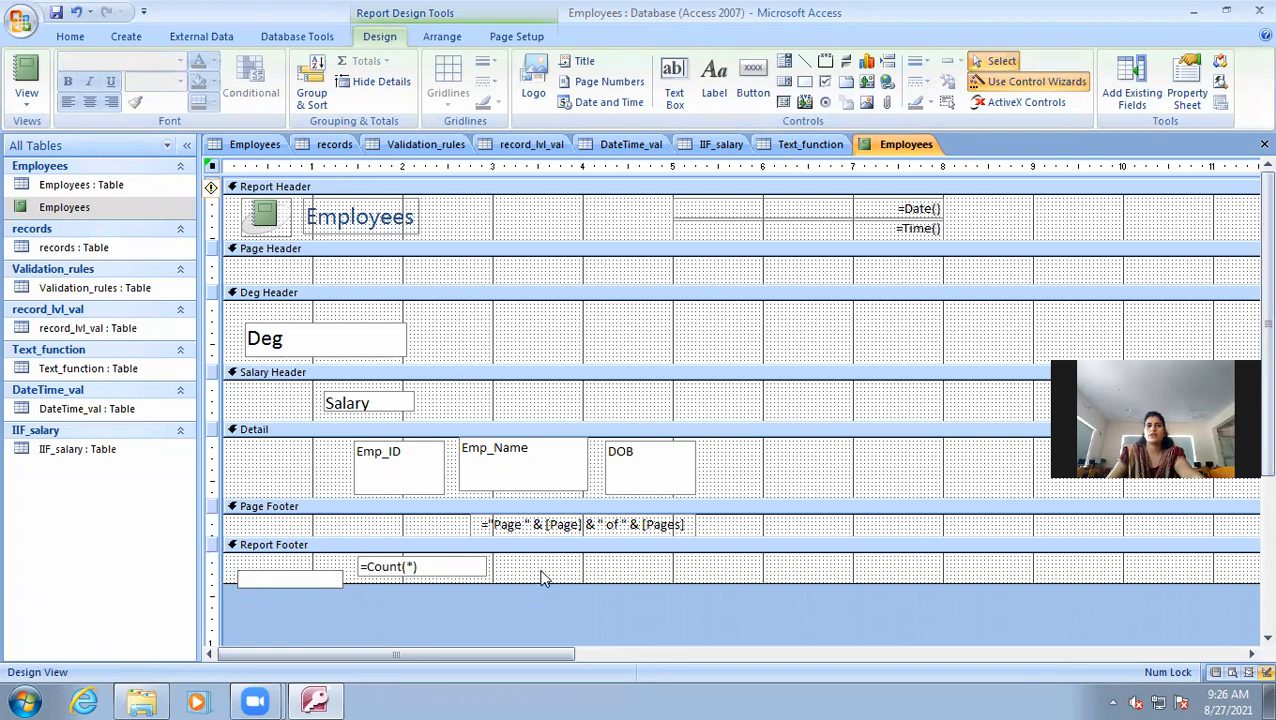
{"action": "left_click", "coordinate": [541, 572]}
{"action": "left_click", "coordinate": [225, 589]}
{"action": "left_click", "coordinate": [315, 568]}
{"action": "left_click", "coordinate": [285, 584]}
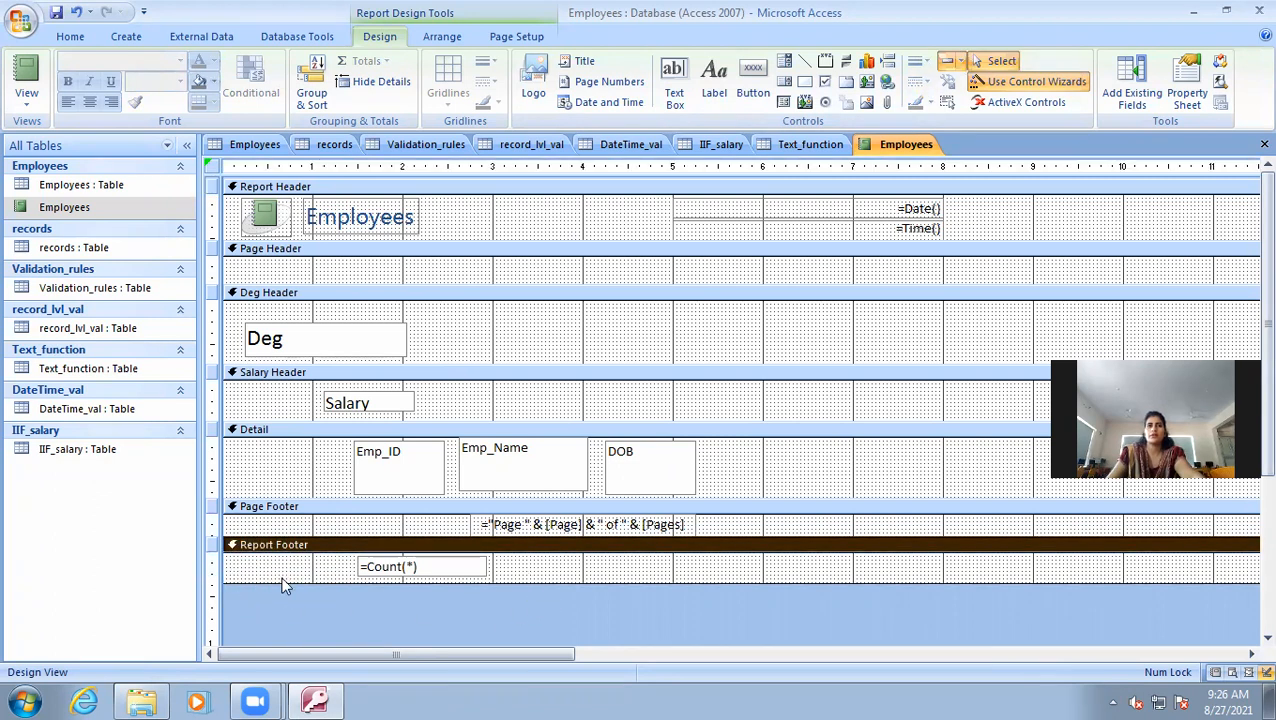
- Enlarge the Report Footer to about 1 inch high and add the label "Total no. of employees" left of the =Count(*) box
{"action": "left_click_drag", "start_coordinate": [579, 583], "coordinate": [584, 645]}
{"action": "left_click", "coordinate": [714, 80]}
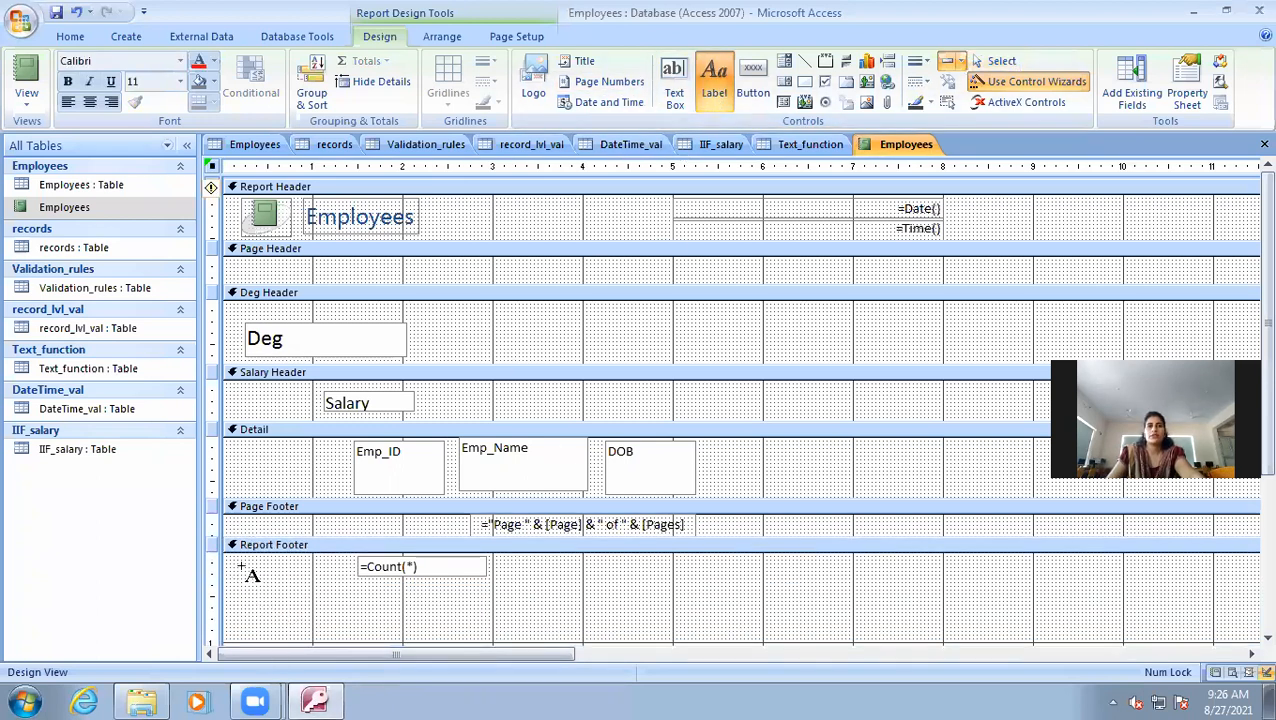
{"action": "left_click_drag", "start_coordinate": [241, 566], "coordinate": [339, 597]}
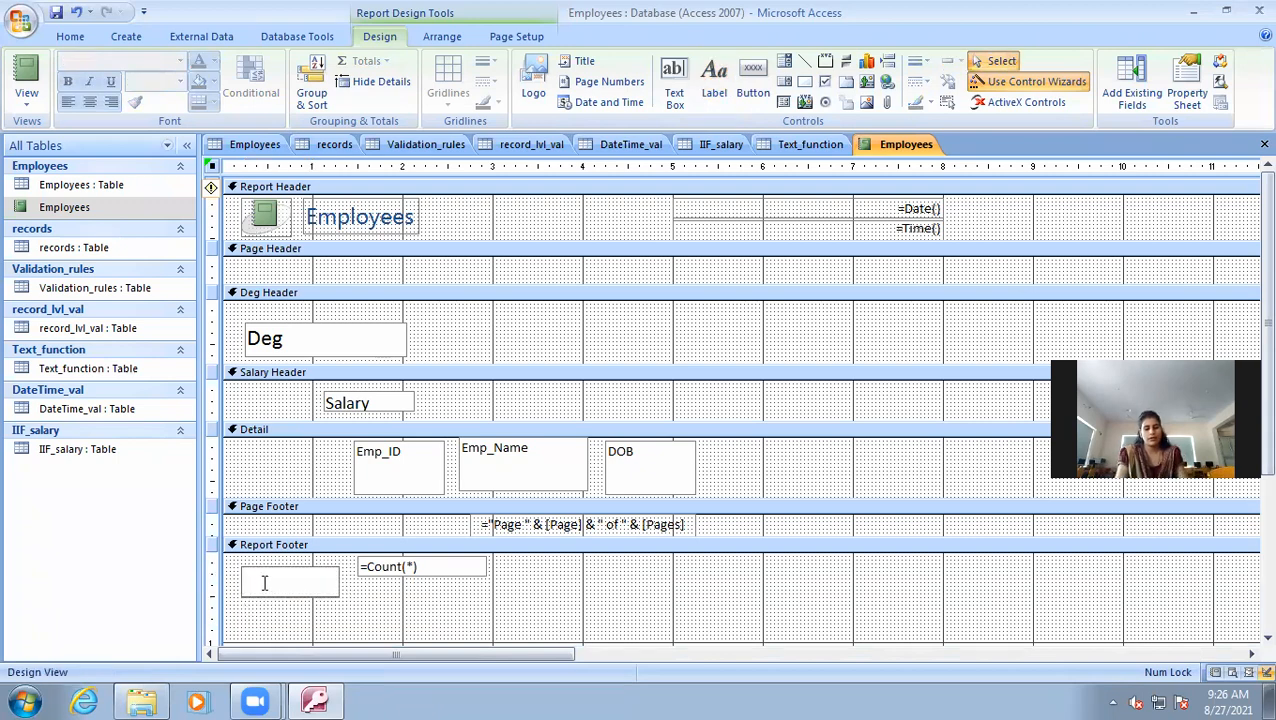
{"action": "key", "text": "BackSpace"}
{"action": "type", "text": "T"}
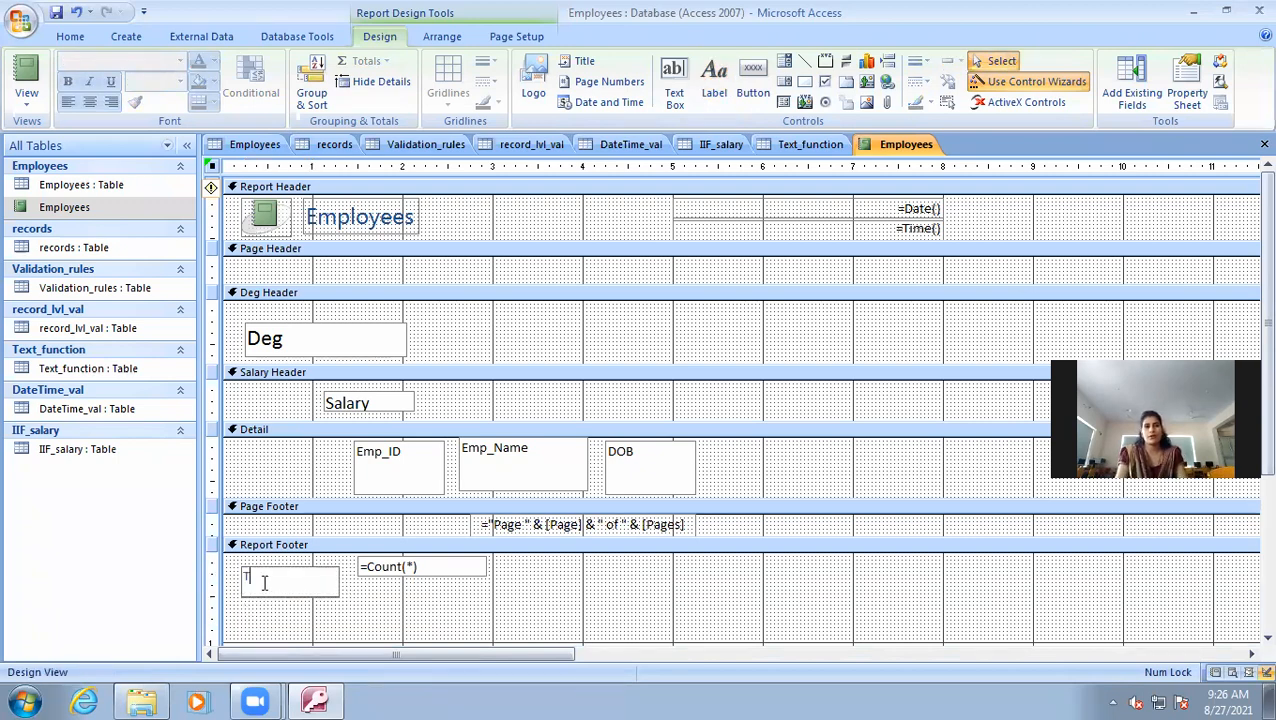
{"action": "type", "text": "otal no. of"}
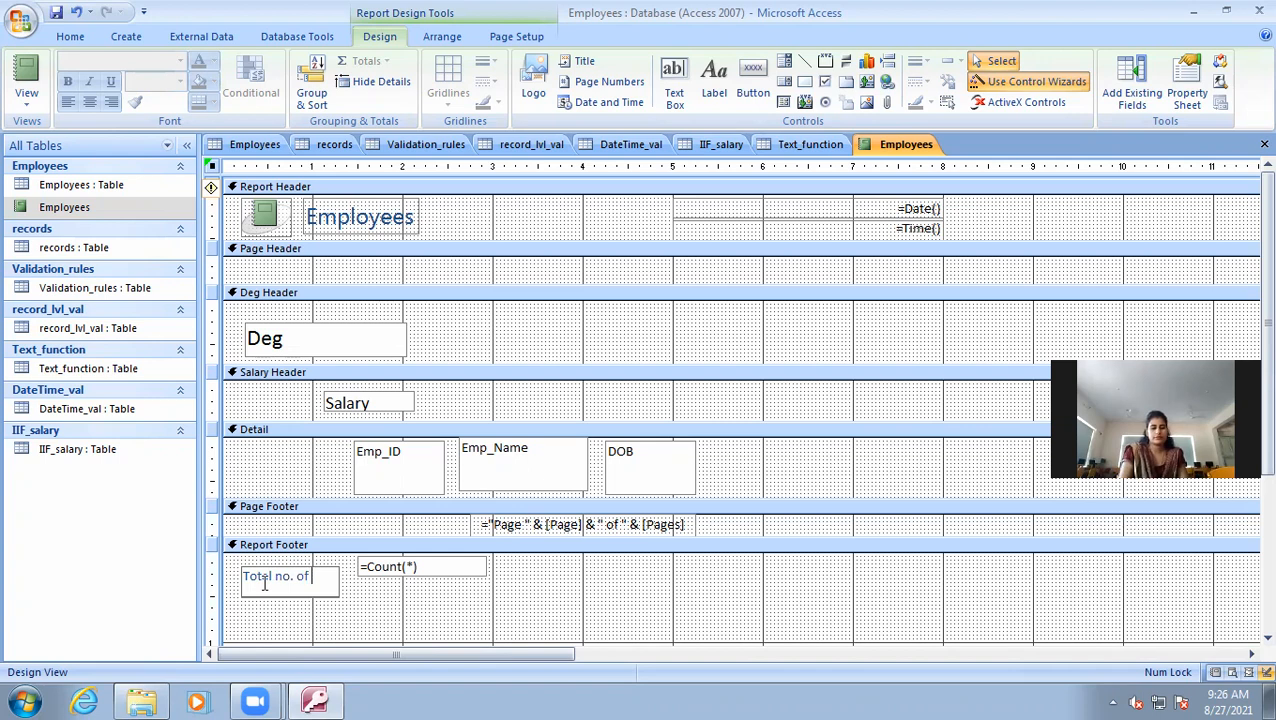
{"action": "type", "text": "employees"}
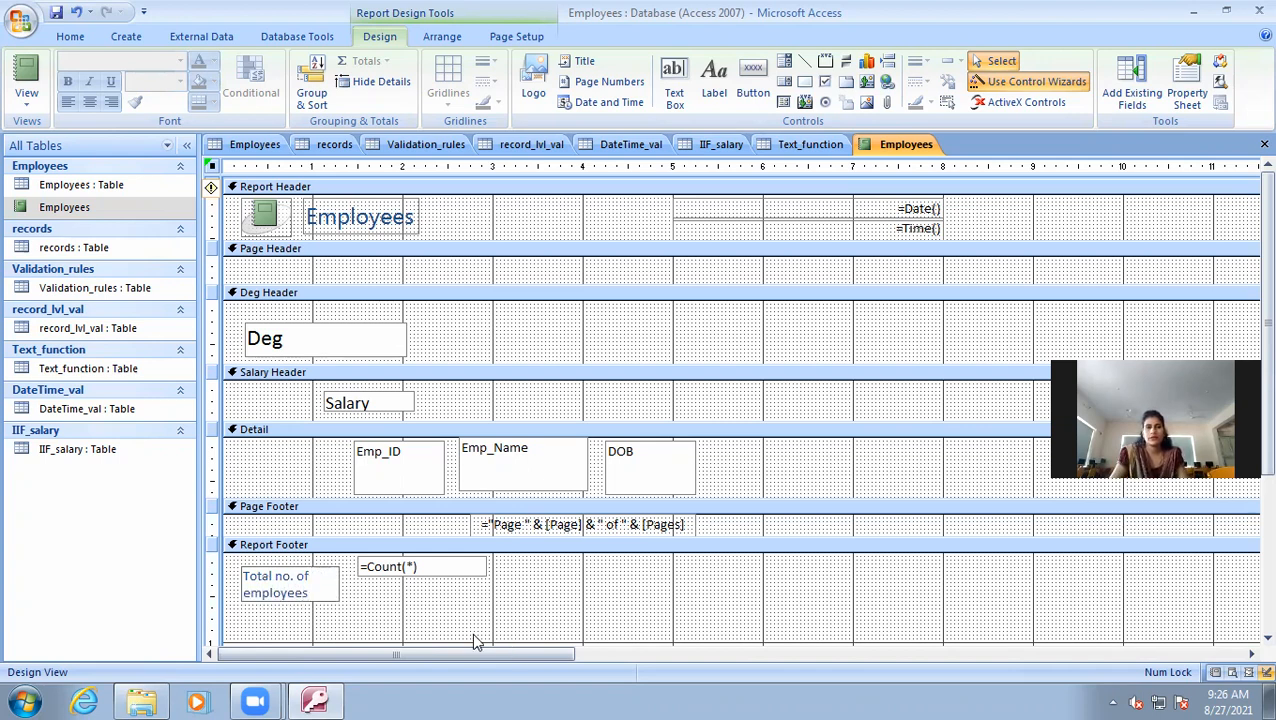
- Move the "Total no. of employees" label up level with the =Count(*) box and check the end of the report in Report View
{"action": "left_click", "coordinate": [325, 580]}
{"action": "left_click", "coordinate": [244, 576]}
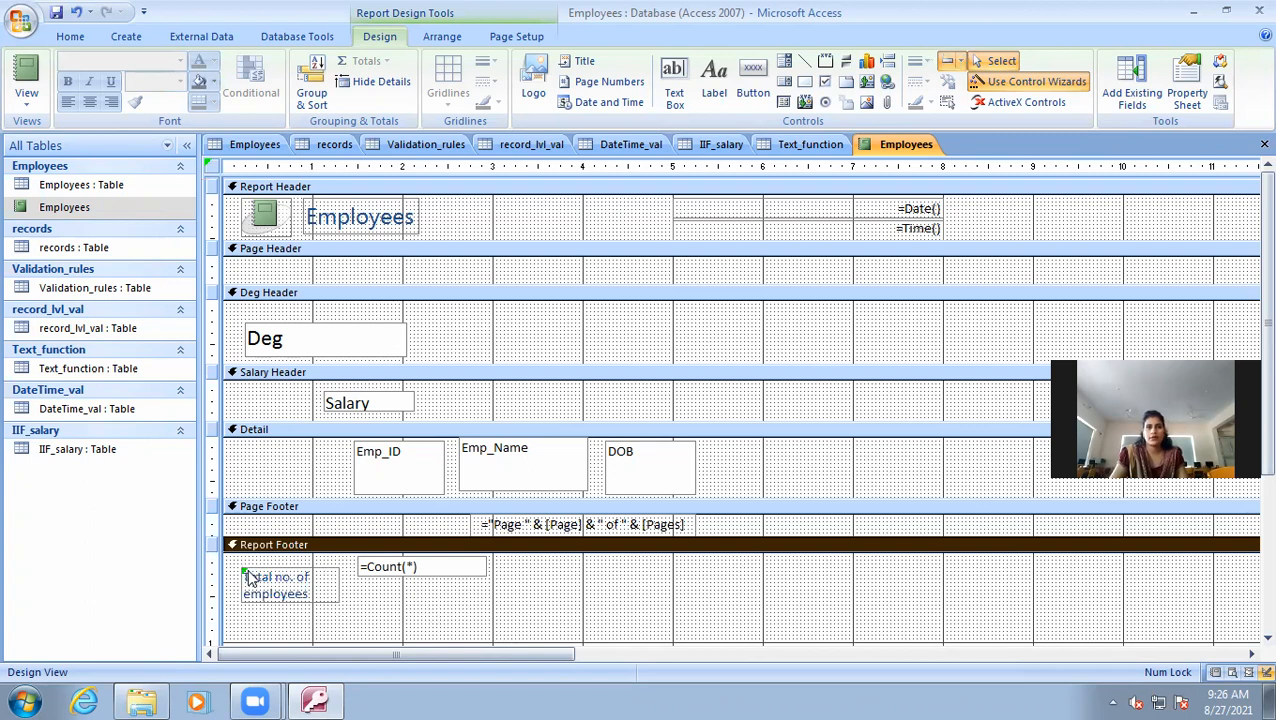
{"action": "left_click", "coordinate": [250, 579]}
{"action": "left_click_drag", "start_coordinate": [240, 570], "coordinate": [238, 562]}
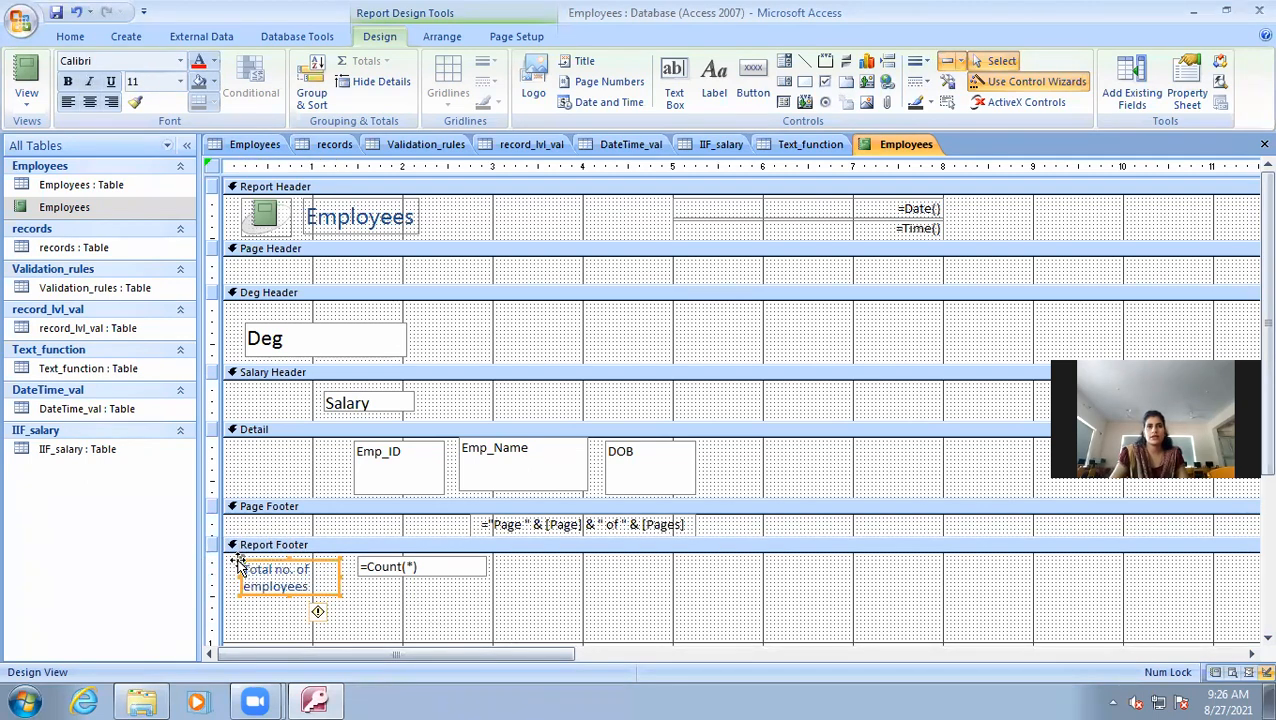
{"action": "left_click", "coordinate": [26, 96]}
{"action": "left_click_drag", "start_coordinate": [1245, 228], "coordinate": [1249, 581]}
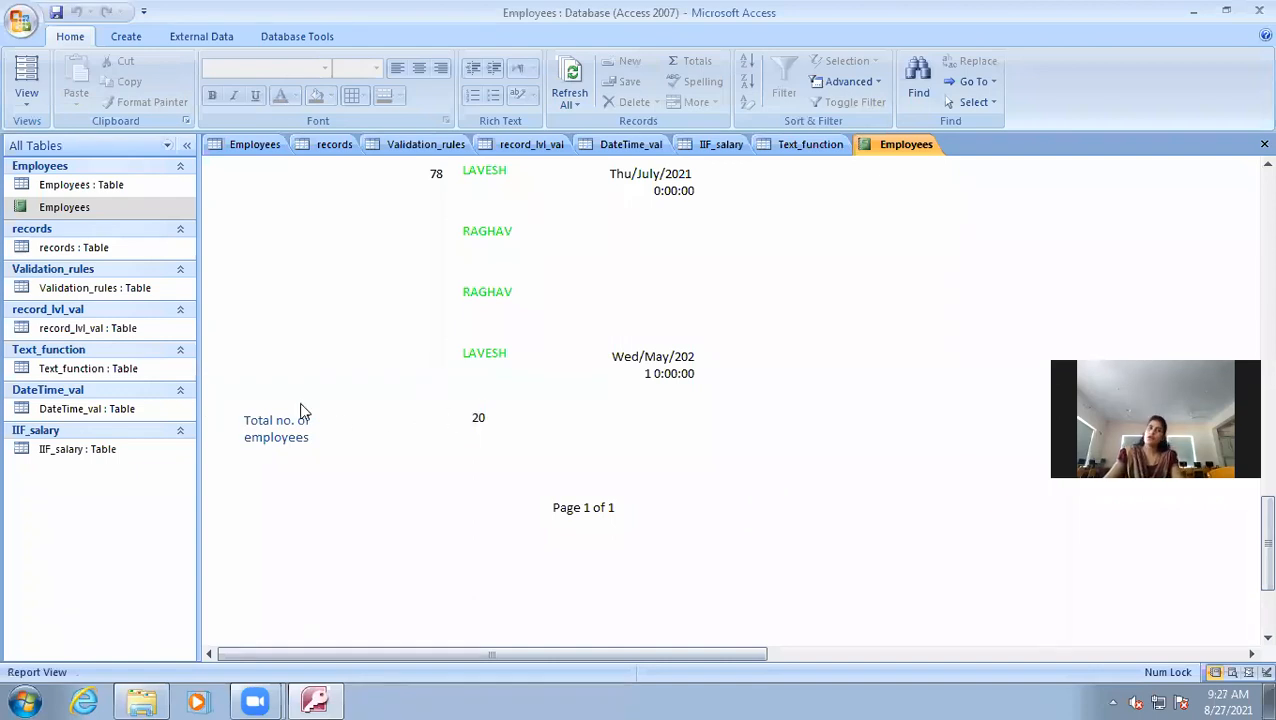
- In Design View, narrow the "Total no. of employees" label and move the =Count(*) box directly beside it, vertically centred on the label
{"action": "left_click", "coordinate": [26, 96]}
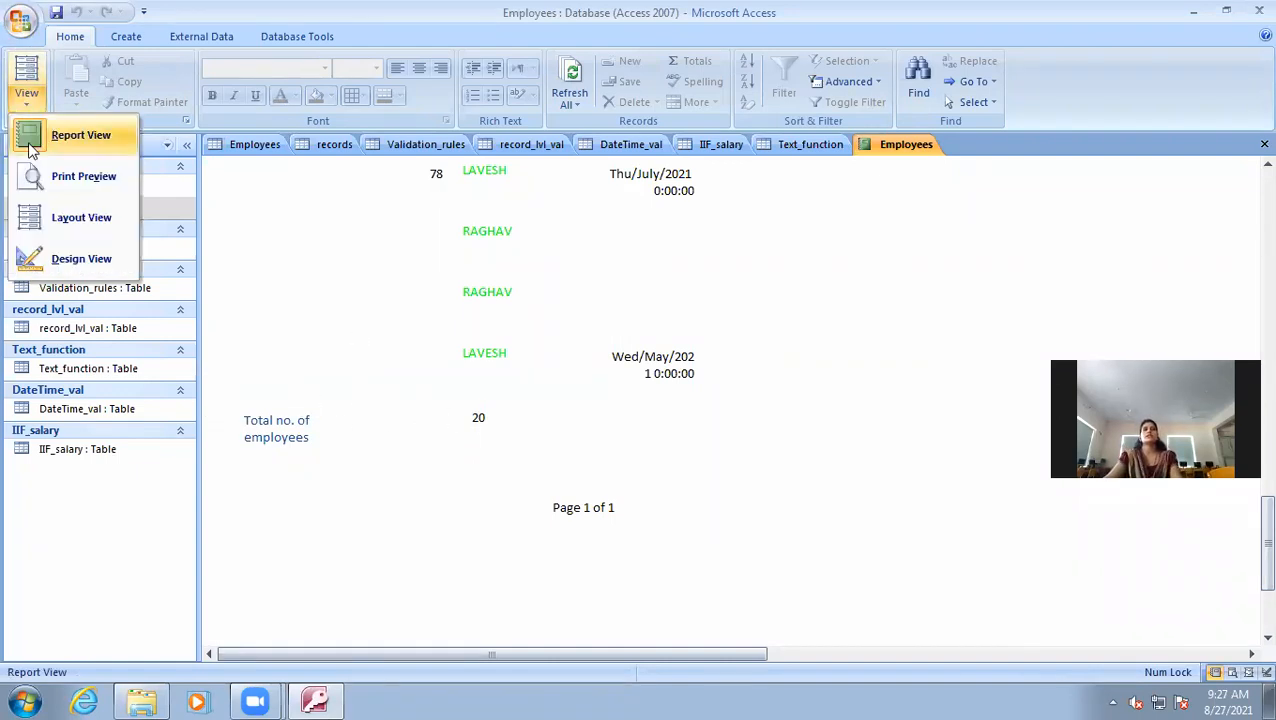
{"action": "left_click", "coordinate": [58, 256]}
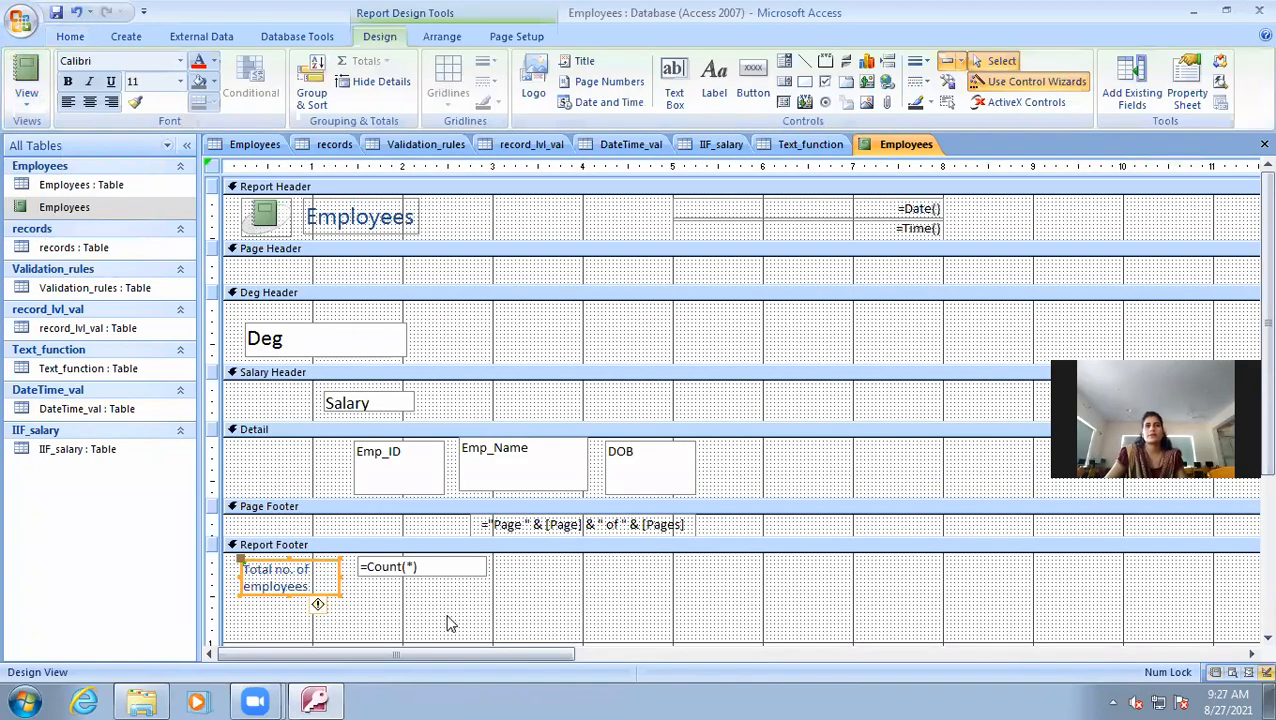
{"action": "left_click_drag", "start_coordinate": [357, 558], "coordinate": [343, 571]}
{"action": "left_click", "coordinate": [334, 579]}
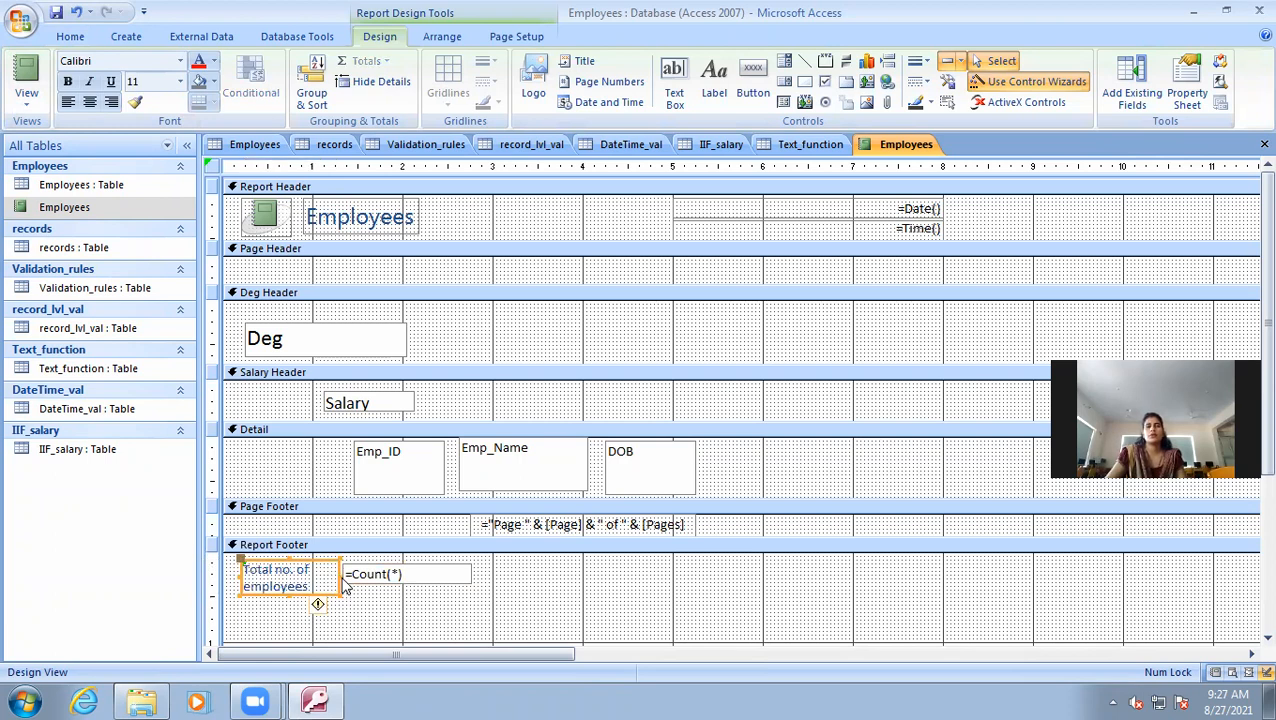
{"action": "left_click_drag", "start_coordinate": [370, 578], "coordinate": [350, 585]}
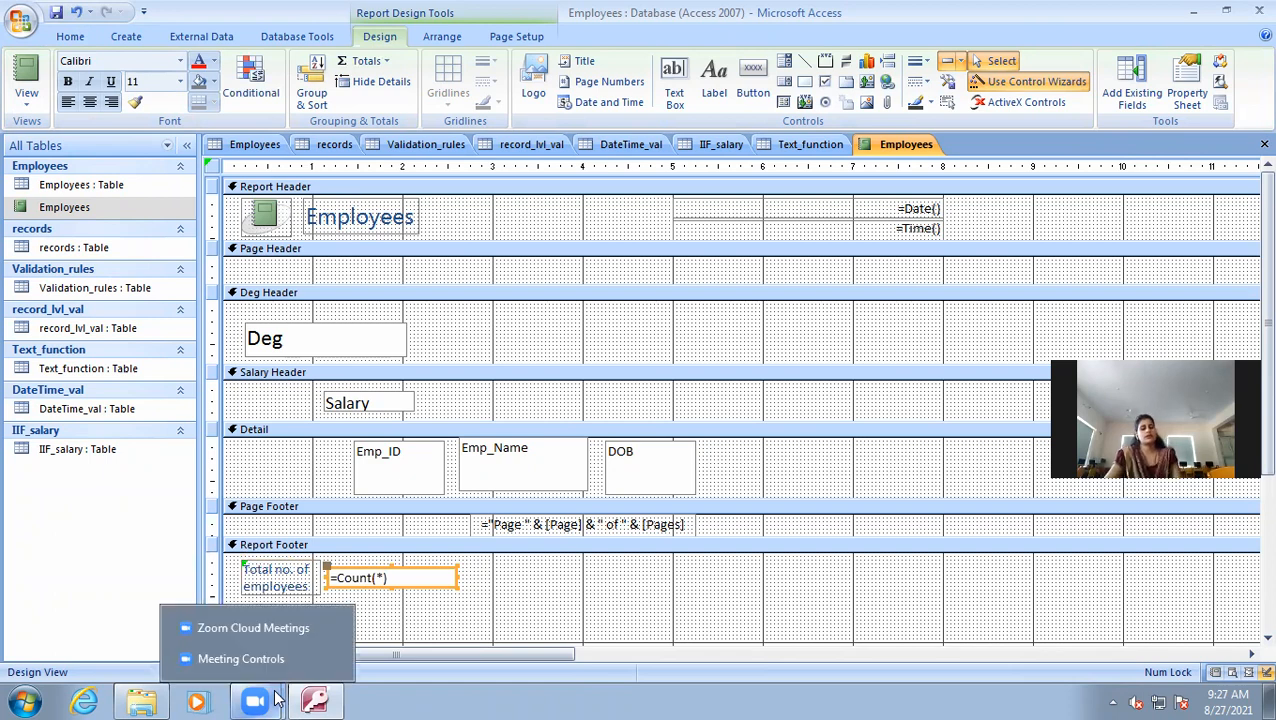
- Show the report in Report View and examine the labelled employee count at its end
{"action": "left_click", "coordinate": [28, 100]}
{"action": "left_click", "coordinate": [92, 258]}
{"action": "left_click", "coordinate": [27, 97]}
{"action": "left_click", "coordinate": [60, 135]}
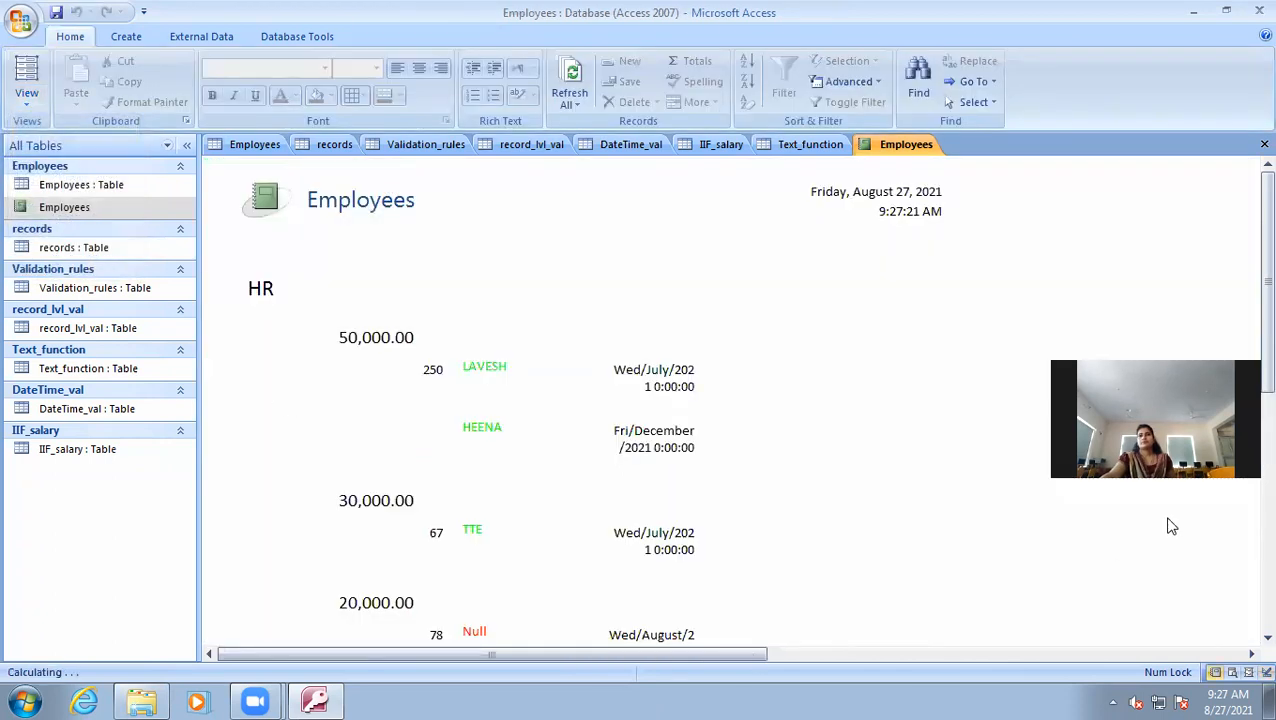
{"action": "left_click_drag", "start_coordinate": [1250, 260], "coordinate": [1250, 622]}
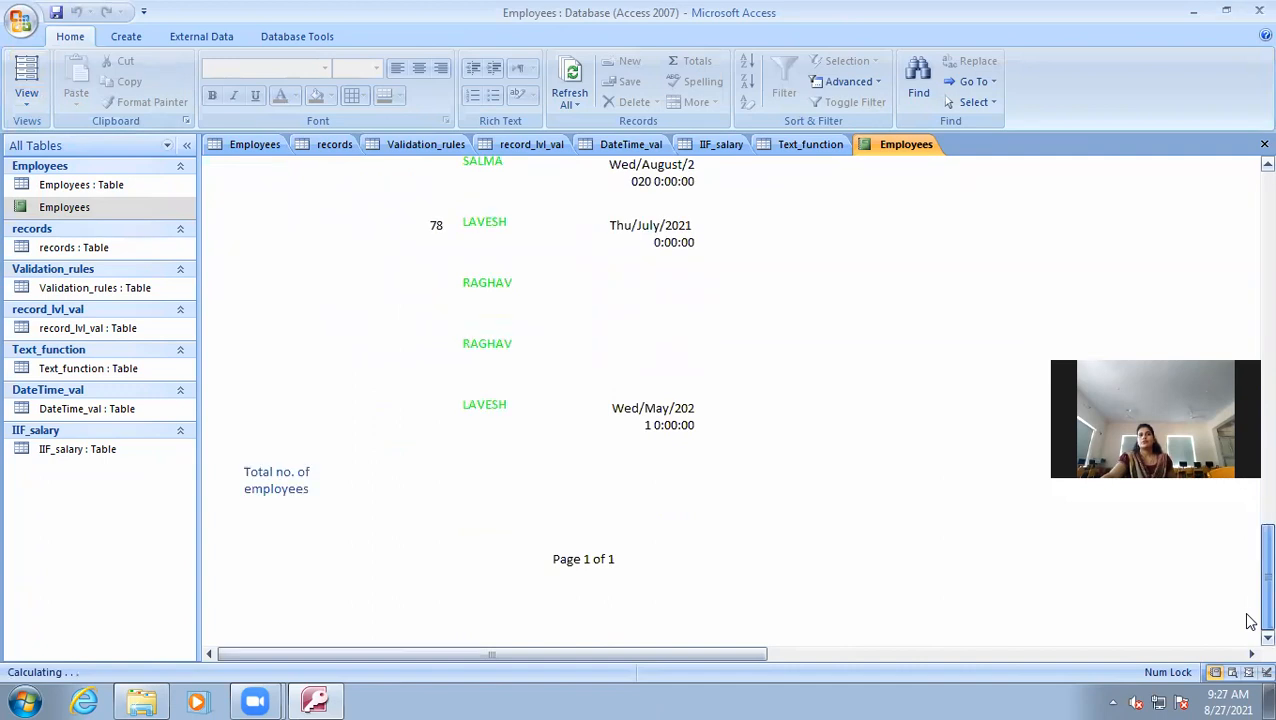
{"action": "left_click", "coordinate": [920, 578]}
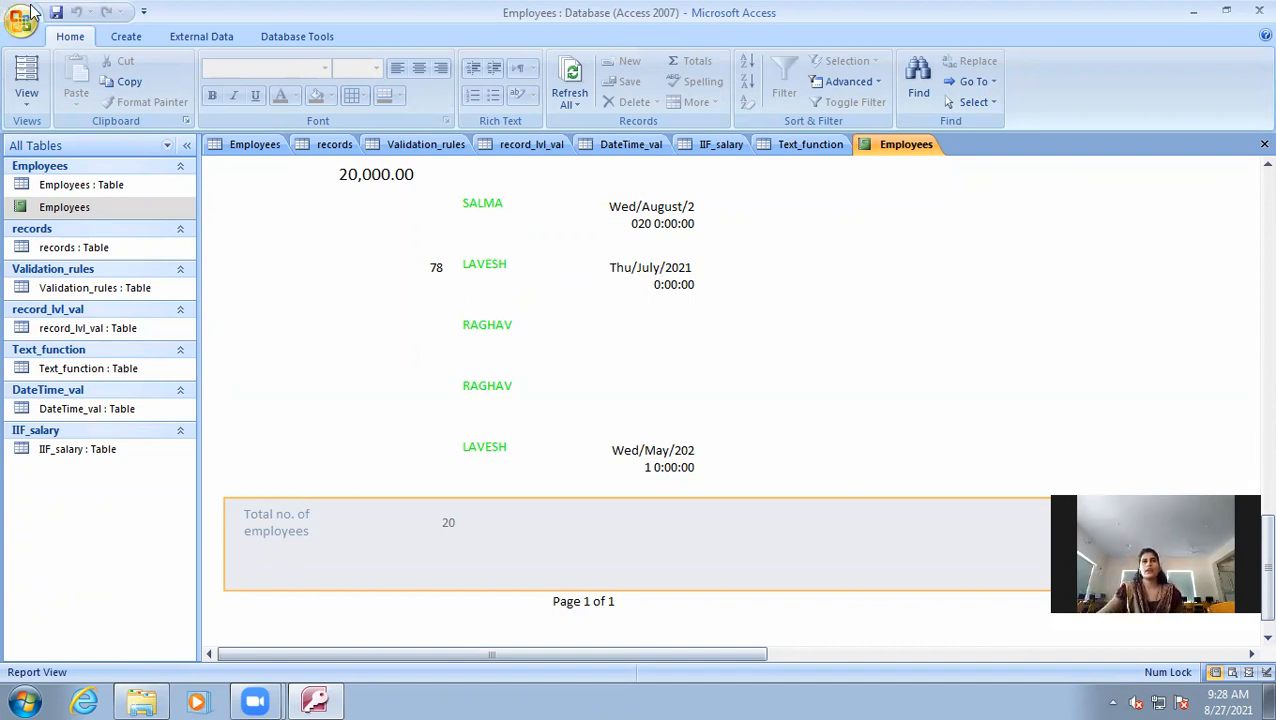
- In Design View, insert a centred Page N page number at the top of the page and move it to the Page Header's left end
{"action": "left_click", "coordinate": [26, 96]}
{"action": "left_click", "coordinate": [78, 262]}
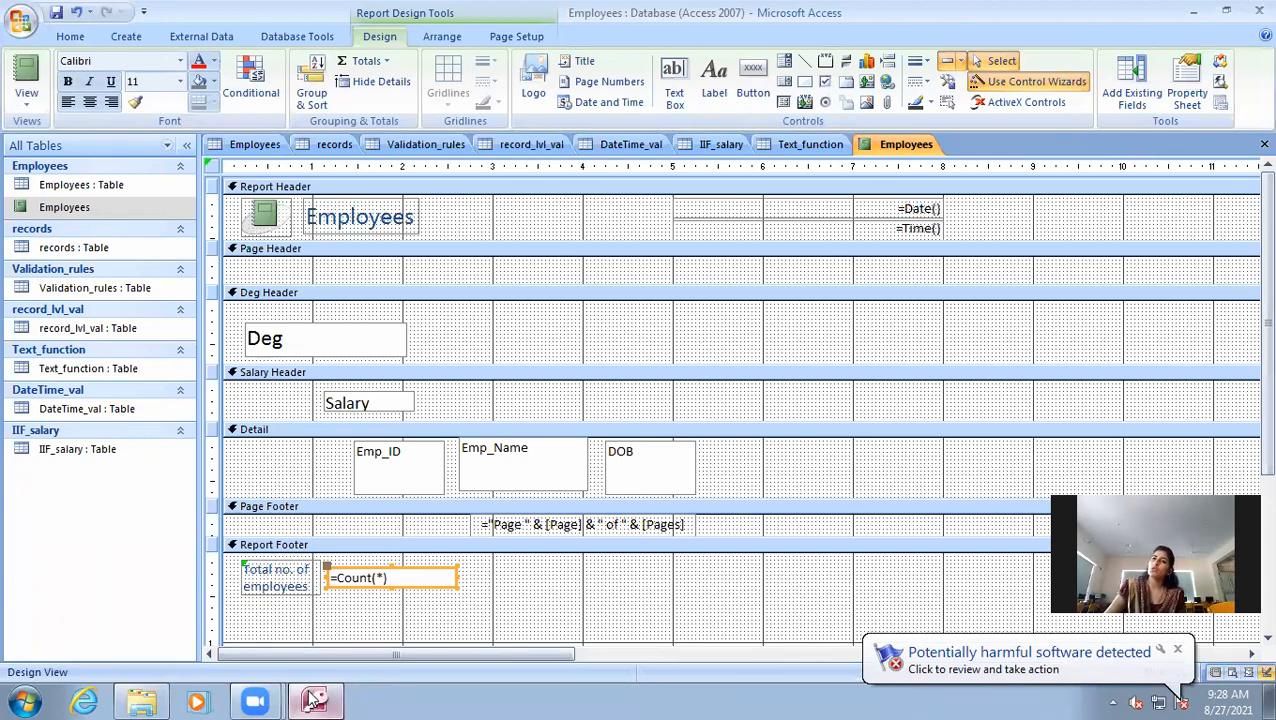
{"action": "mouse_move", "coordinate": [315, 700]}
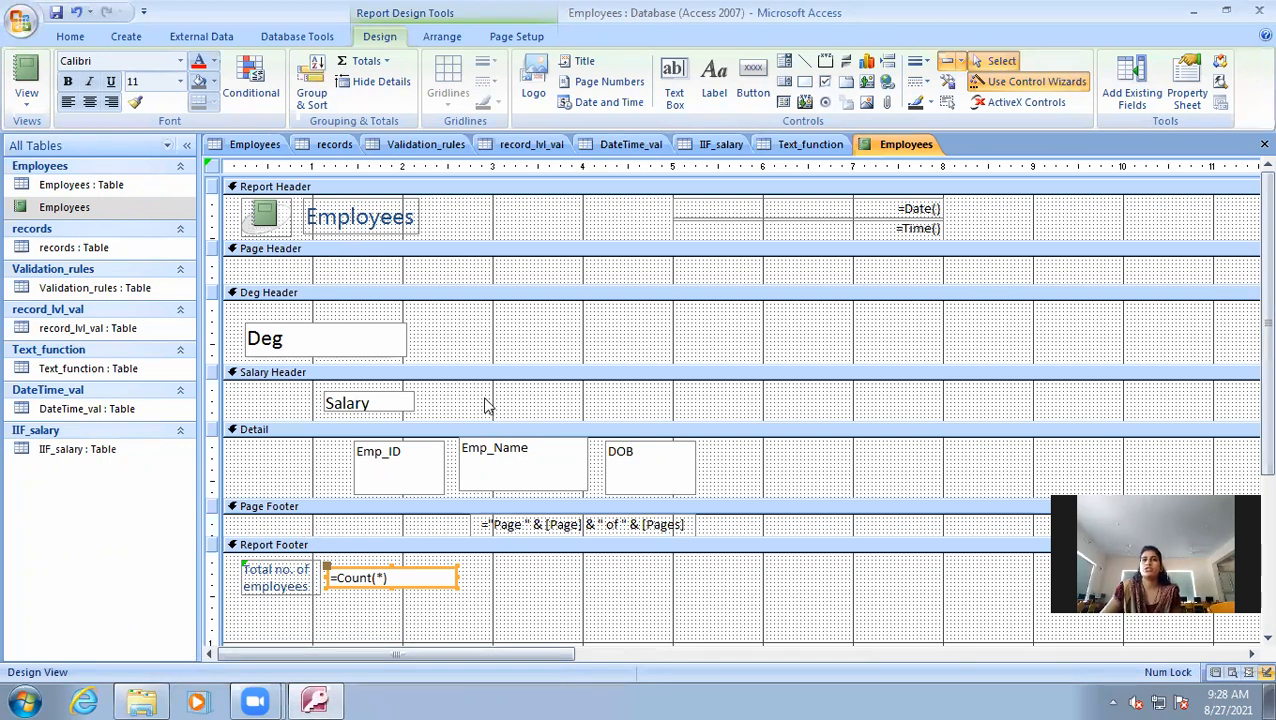
{"action": "left_click", "coordinate": [418, 258]}
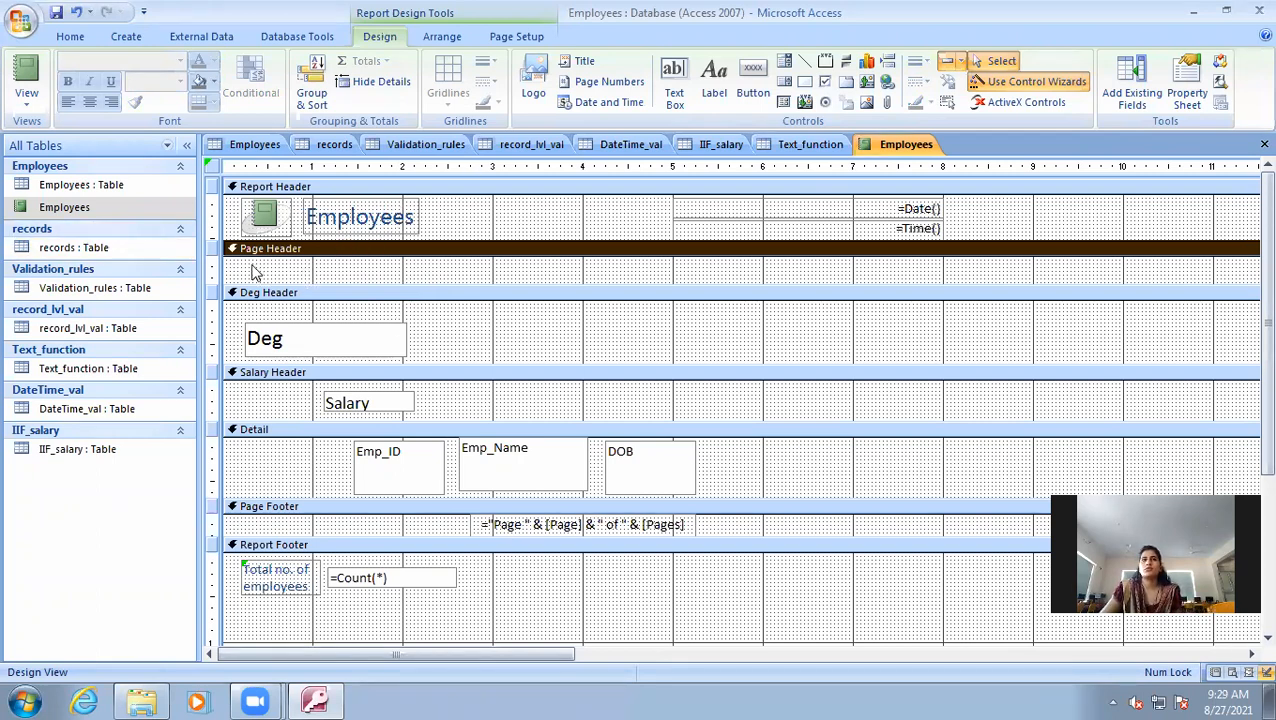
{"action": "left_click", "coordinate": [595, 87]}
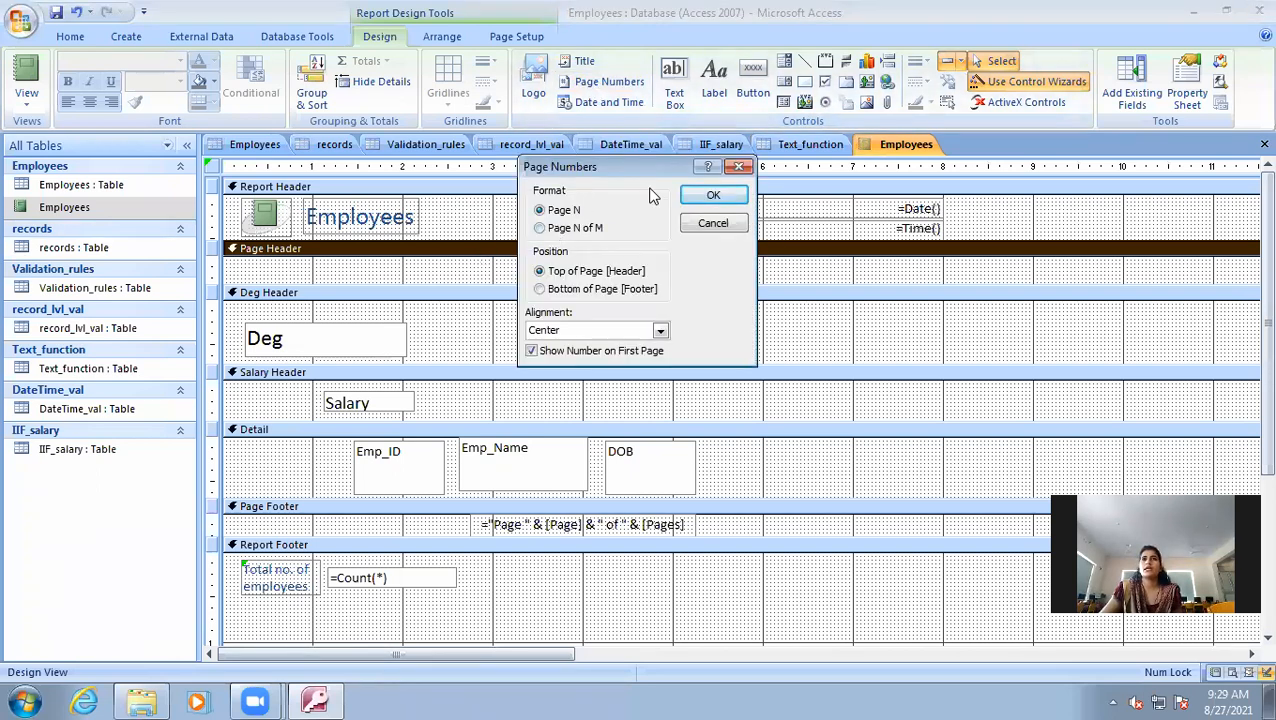
{"action": "left_click", "coordinate": [709, 193]}
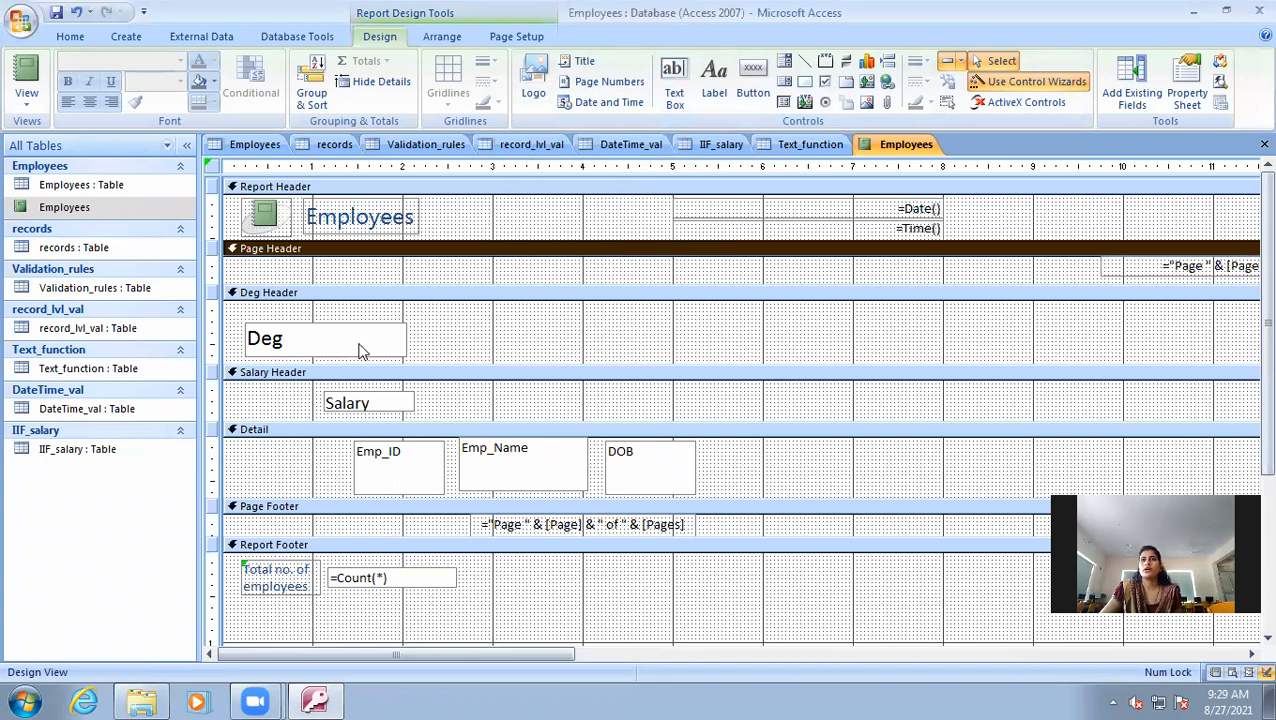
{"action": "left_click_drag", "start_coordinate": [1158, 266], "coordinate": [304, 270]}
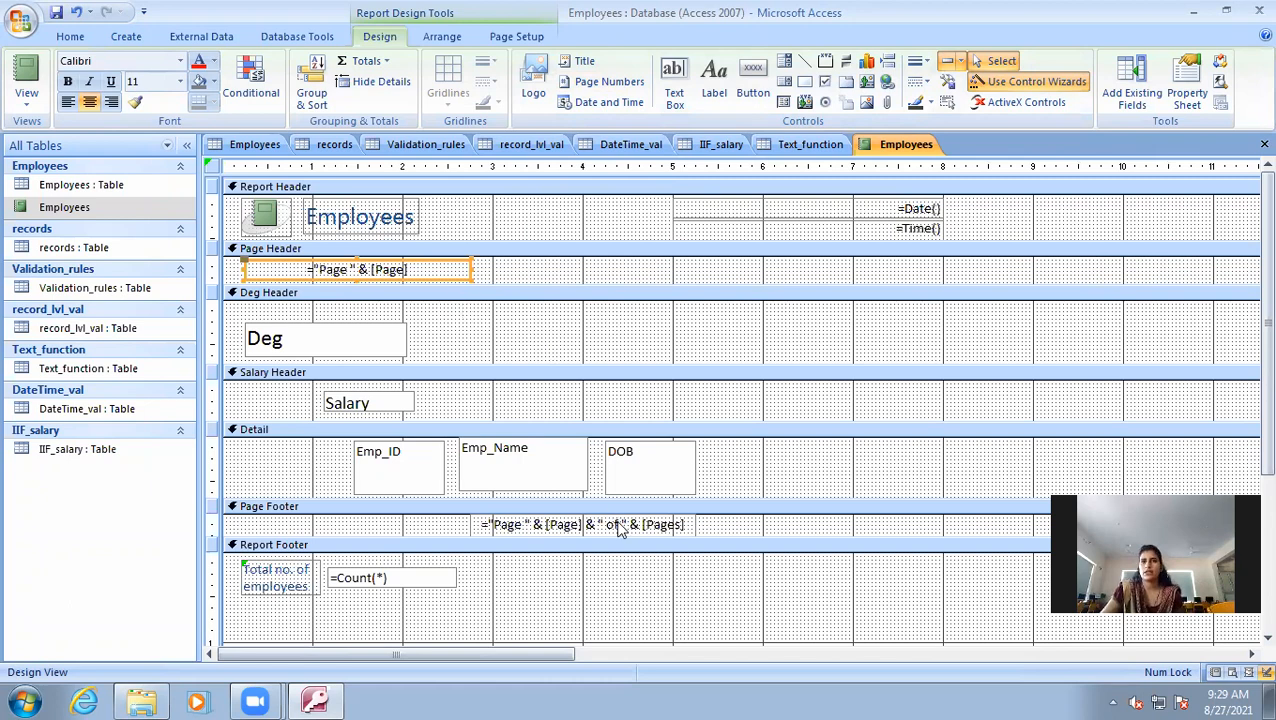
- Delete the page number box from the Page Footer, check the page number under the title in Report View, and return to Design View
{"action": "left_click", "coordinate": [565, 524]}
{"action": "key", "text": "Delete"}
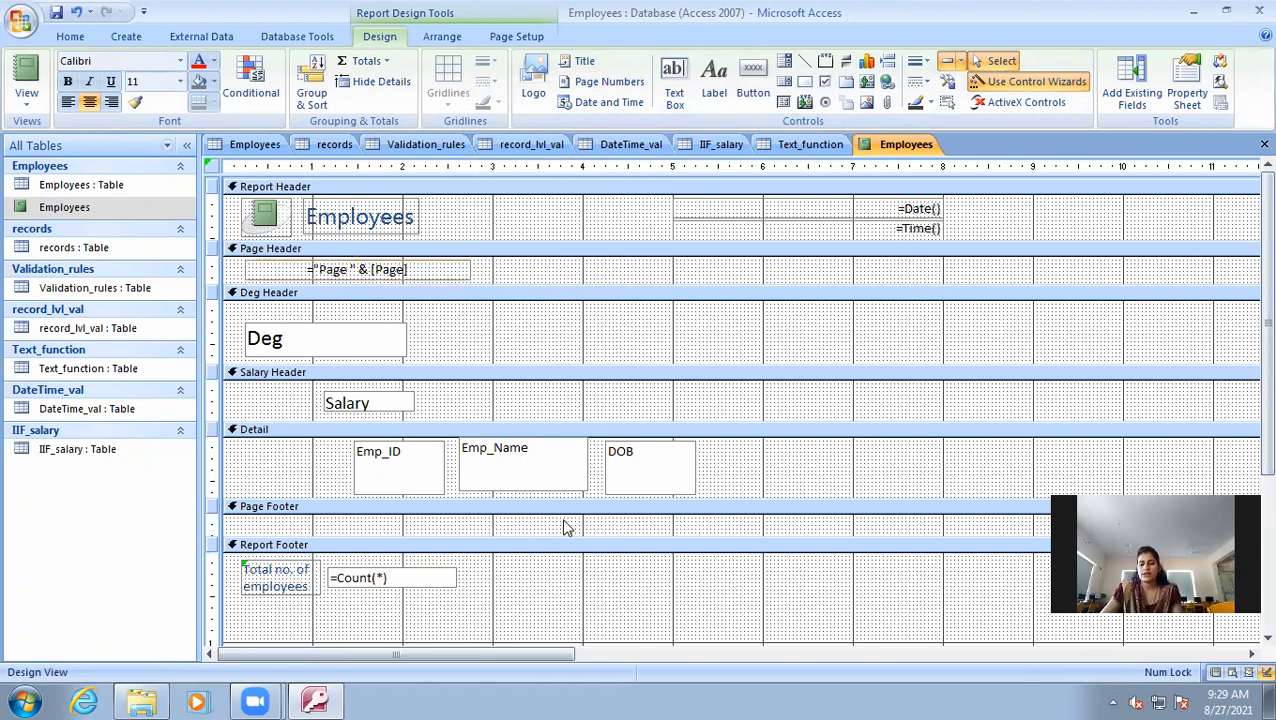
{"action": "left_click", "coordinate": [27, 95]}
{"action": "left_click", "coordinate": [60, 133]}
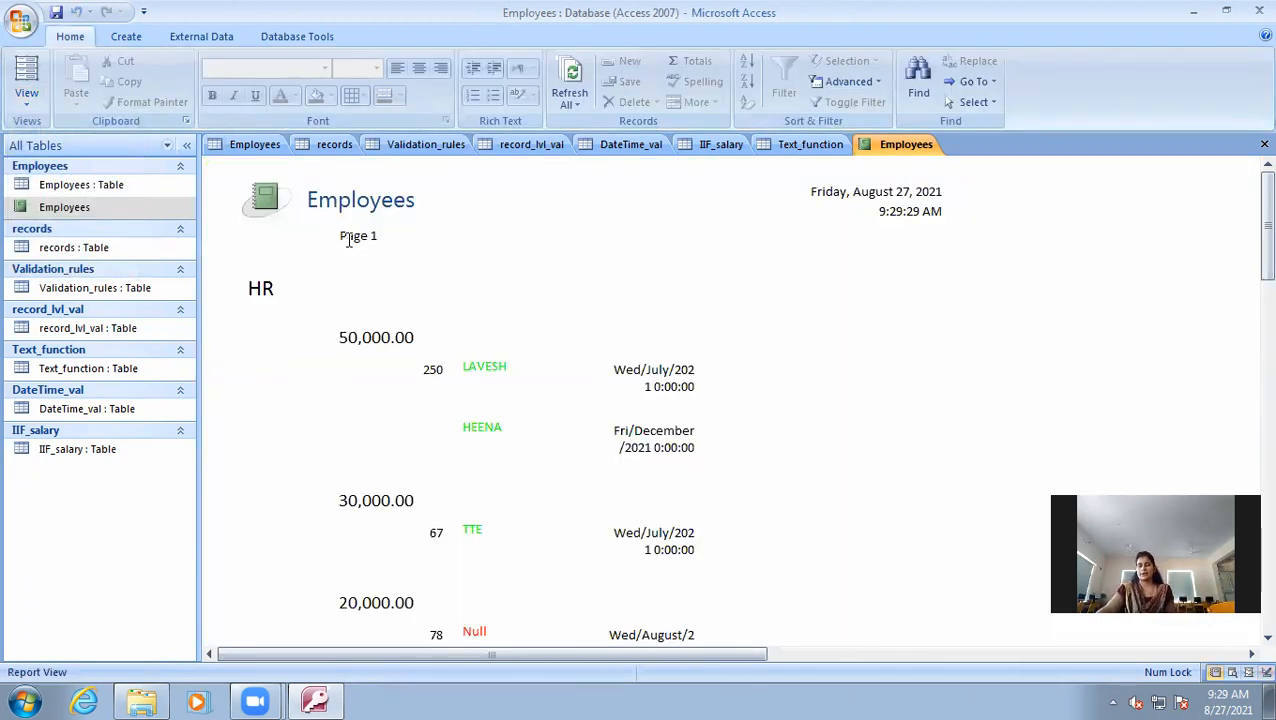
{"action": "left_click", "coordinate": [27, 92]}
{"action": "left_click", "coordinate": [79, 254]}
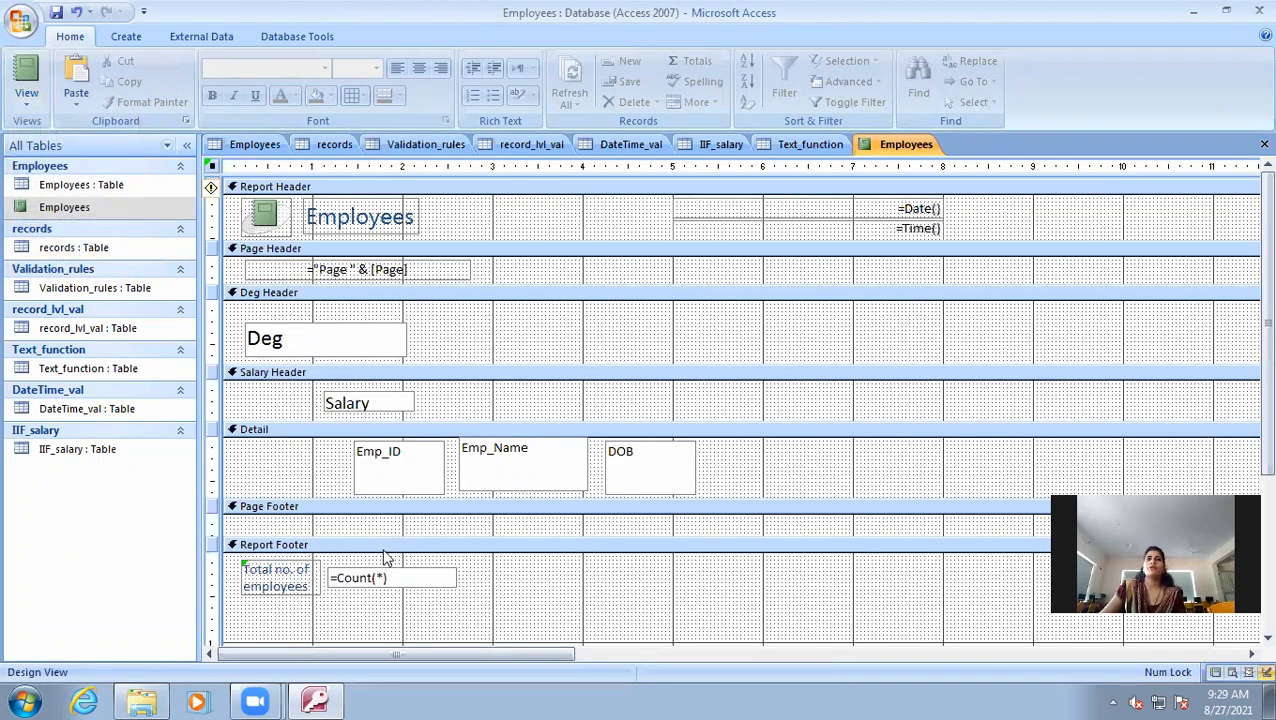
{"action": "left_click", "coordinate": [390, 635]}
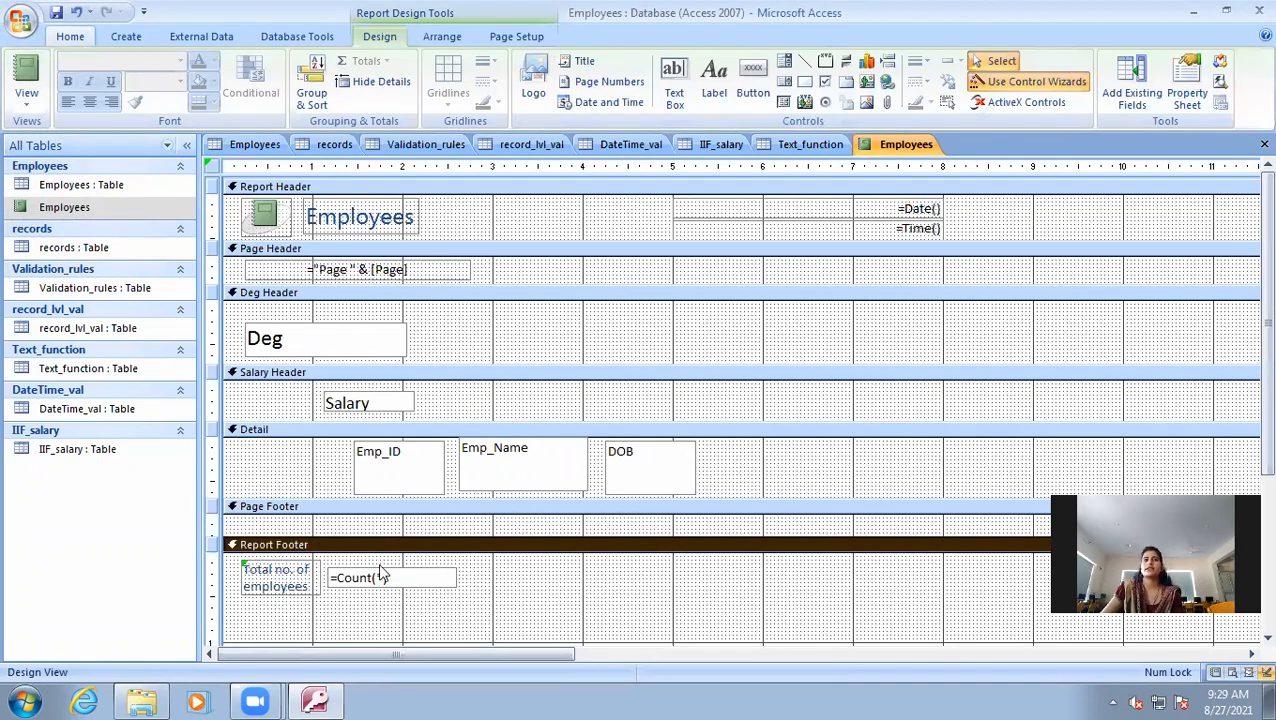
{"action": "left_click", "coordinate": [490, 257]}
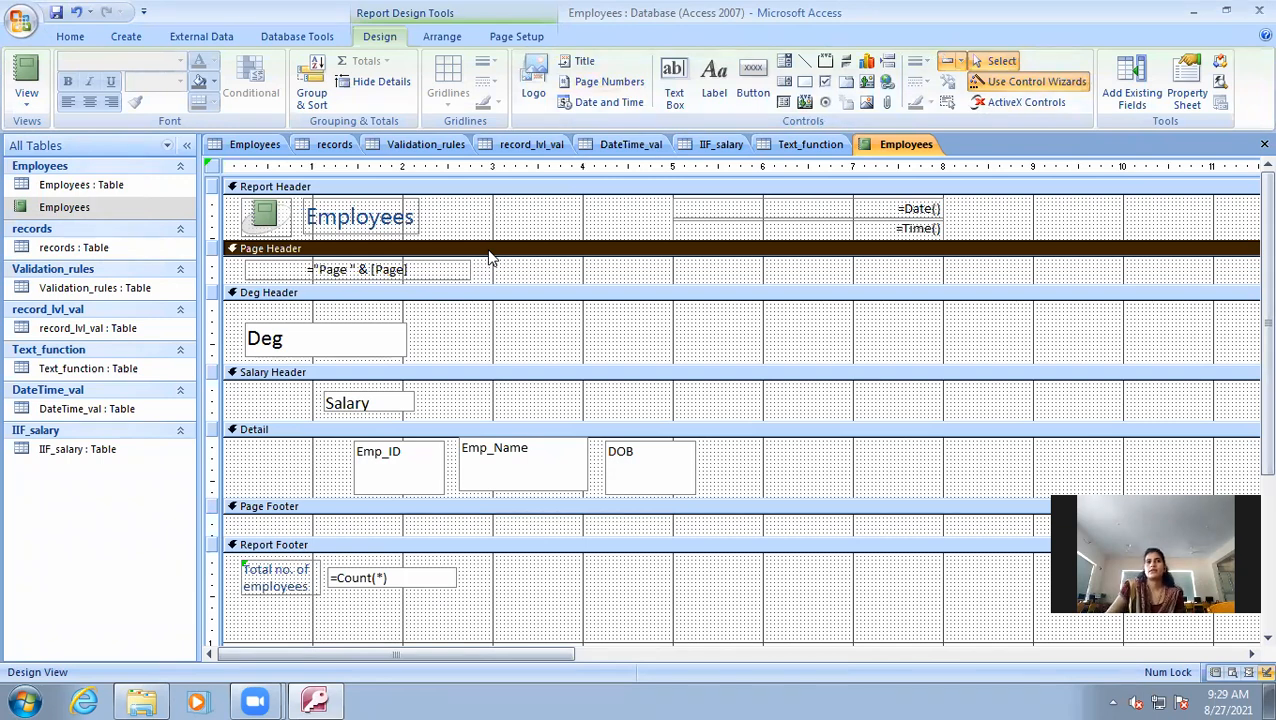
{"action": "left_click", "coordinate": [570, 272]}
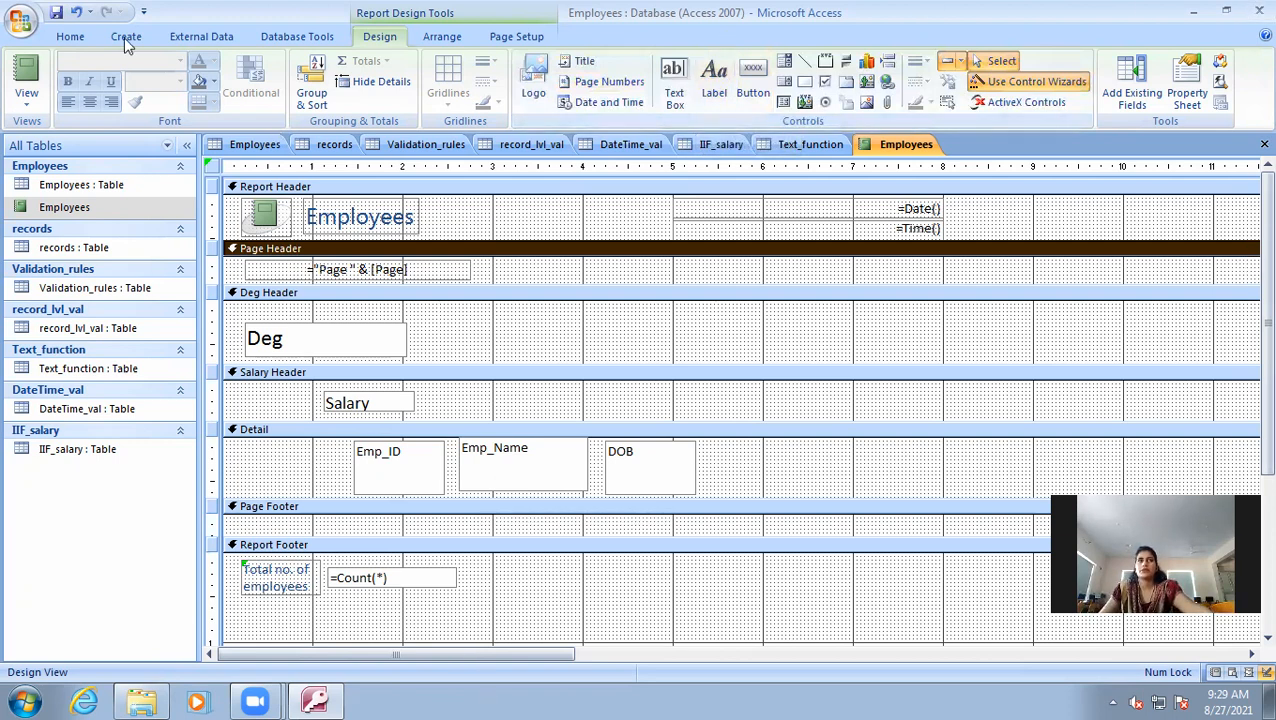
- Close all open objects, saving the changes to the Employees table and report, and reopen the Employees table
{"action": "right_click", "coordinate": [883, 149]}
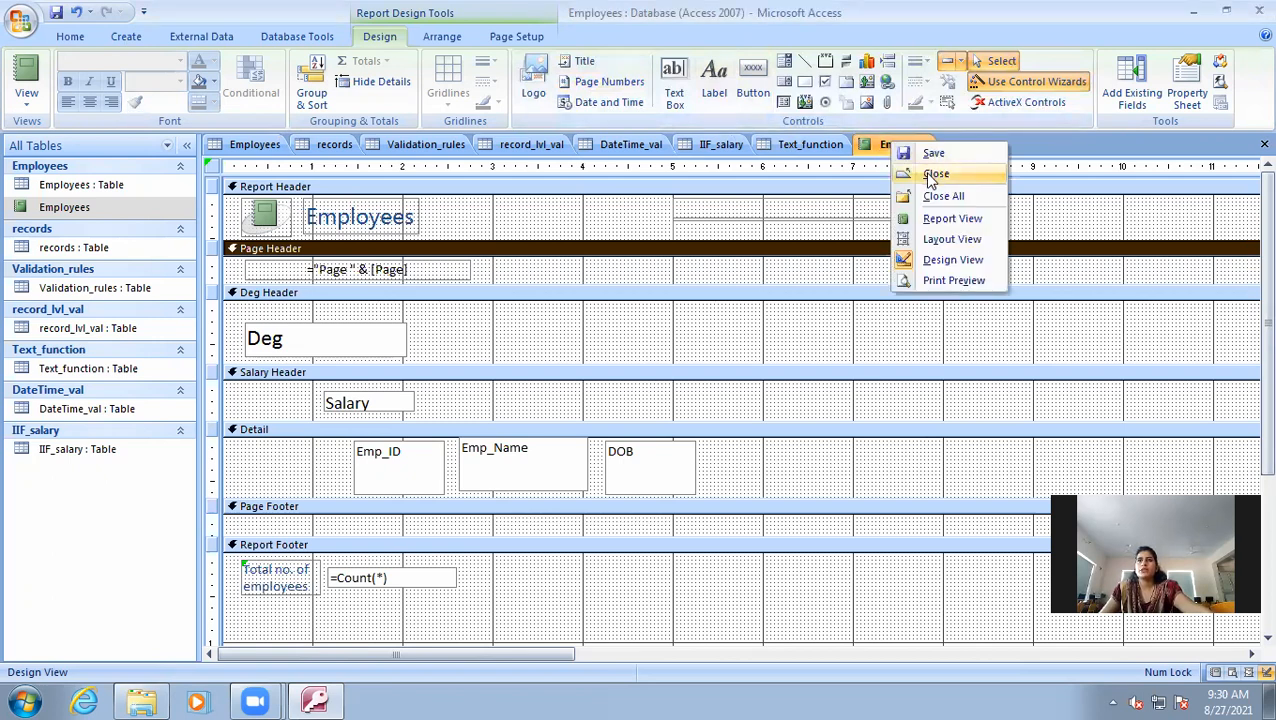
{"action": "left_click", "coordinate": [926, 196]}
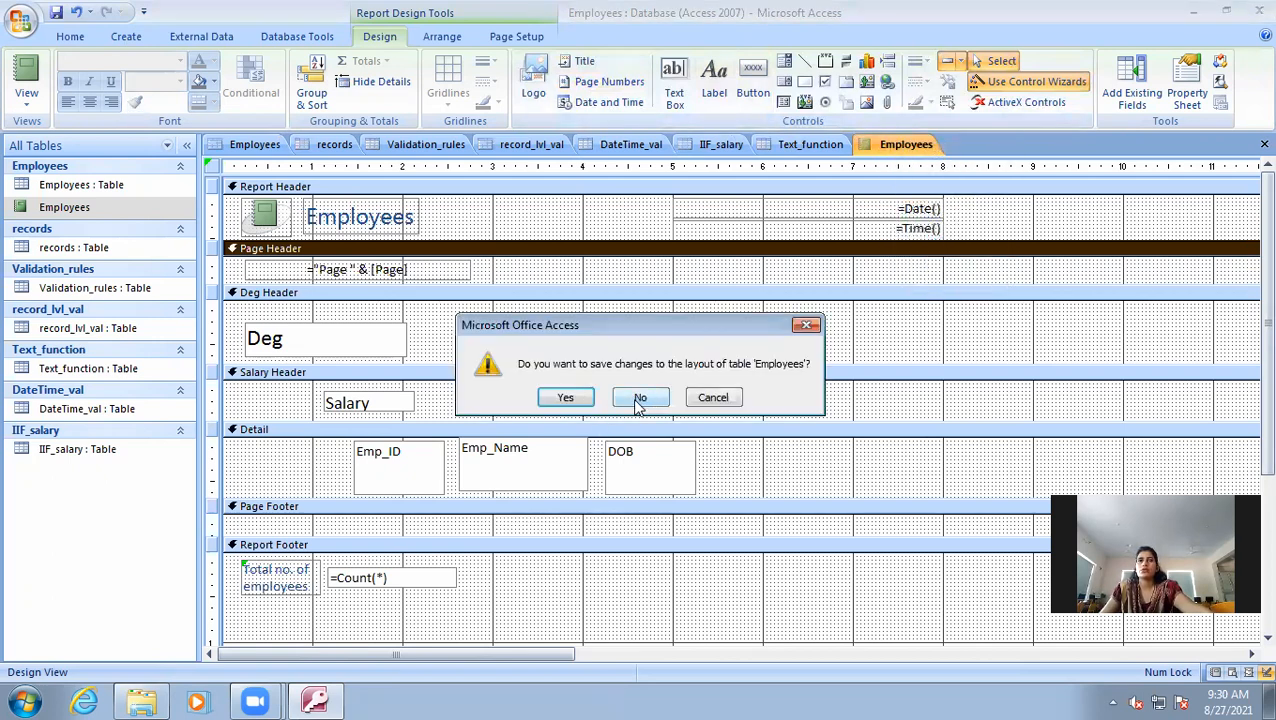
{"action": "left_click", "coordinate": [590, 405]}
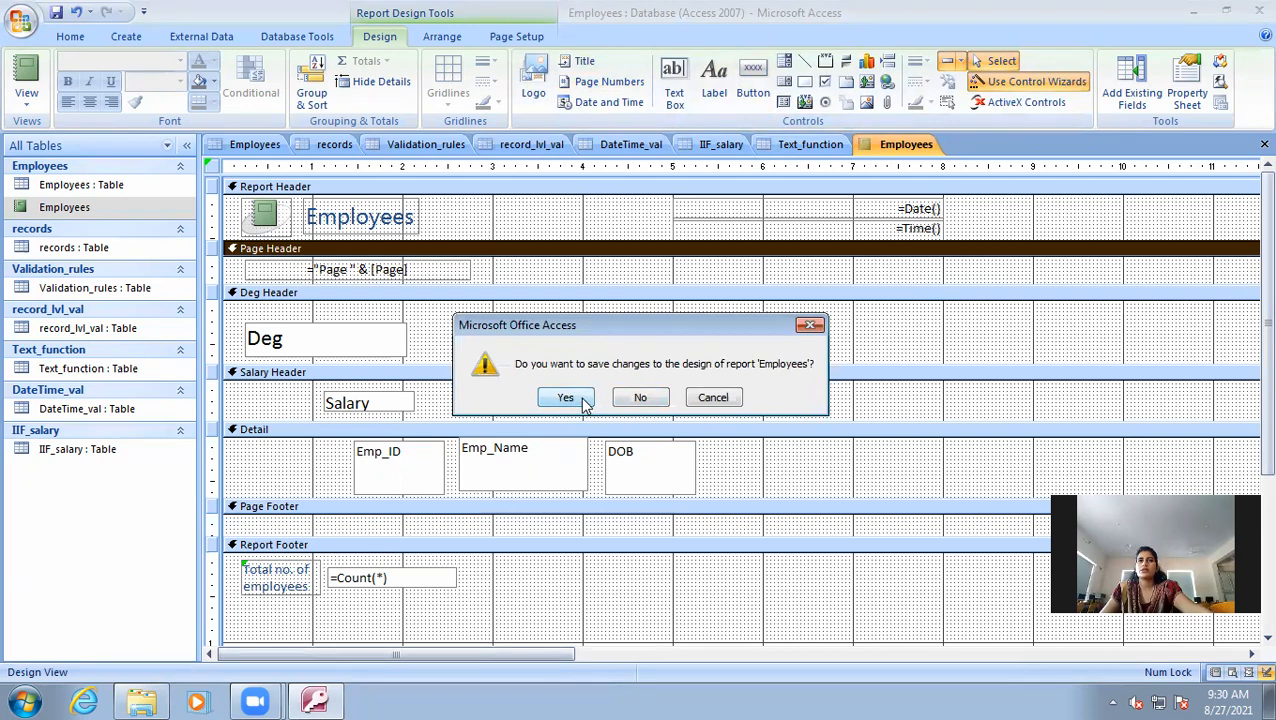
{"action": "left_click", "coordinate": [584, 403]}
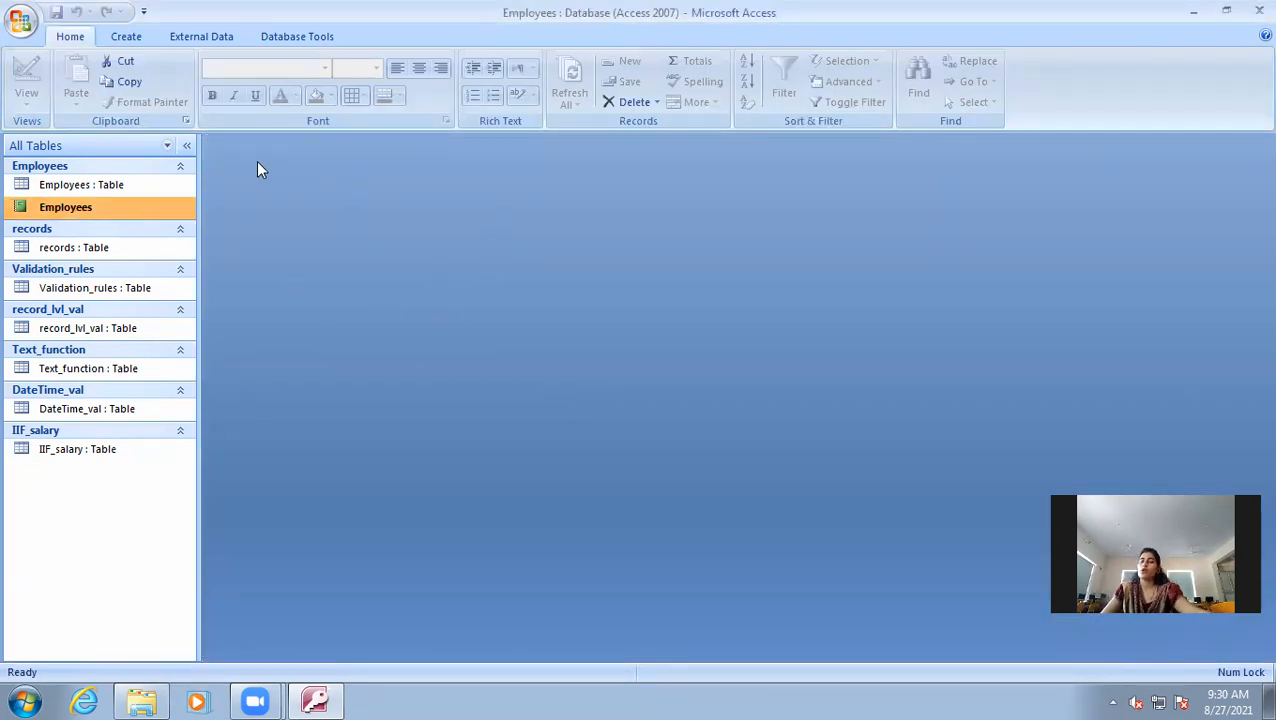
{"action": "double_click", "coordinate": [110, 188]}
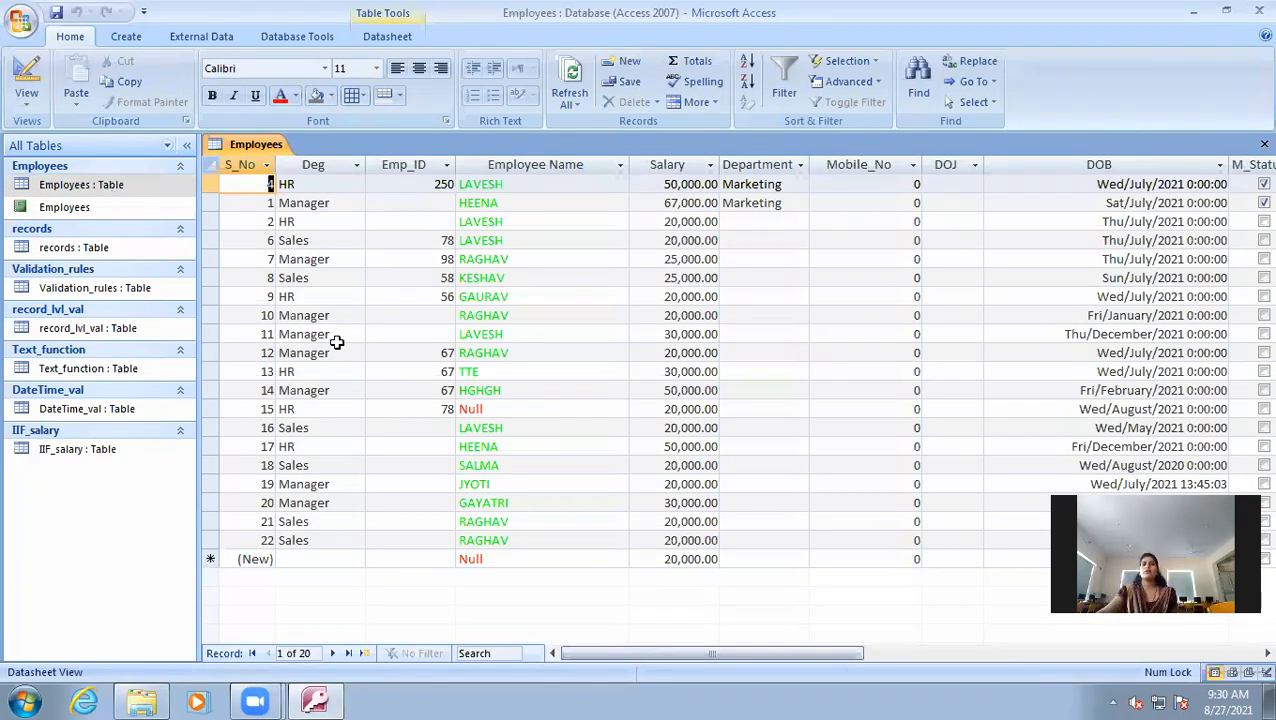
{"action": "left_click", "coordinate": [625, 698]}
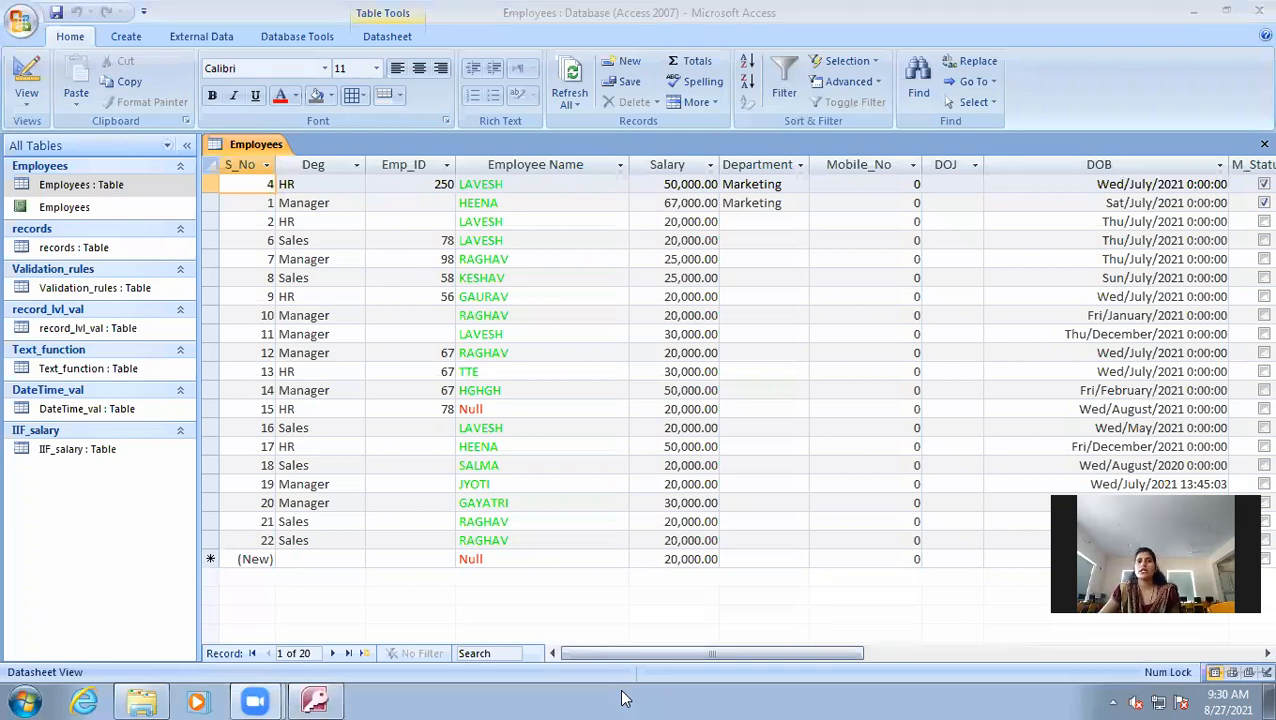
{"action": "left_click", "coordinate": [592, 604]}
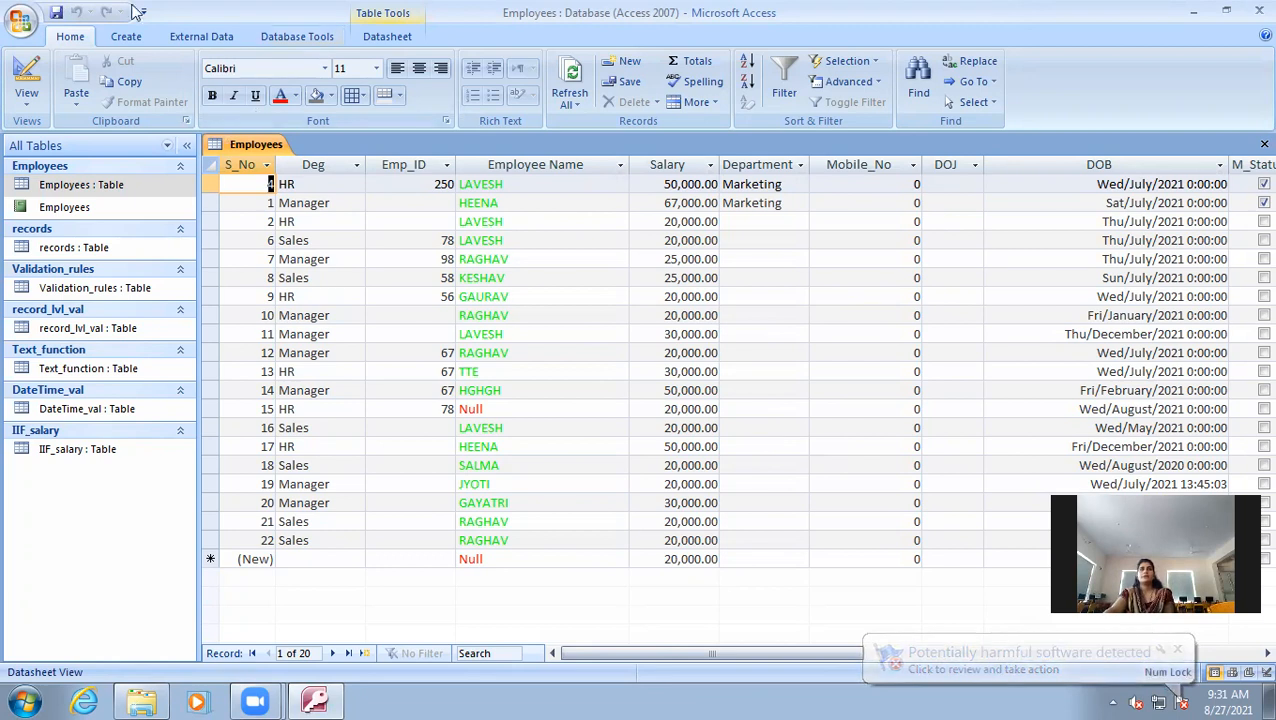
- Start a label report for the Employees table using the Avery C2160 label size
{"action": "left_click", "coordinate": [126, 36]}
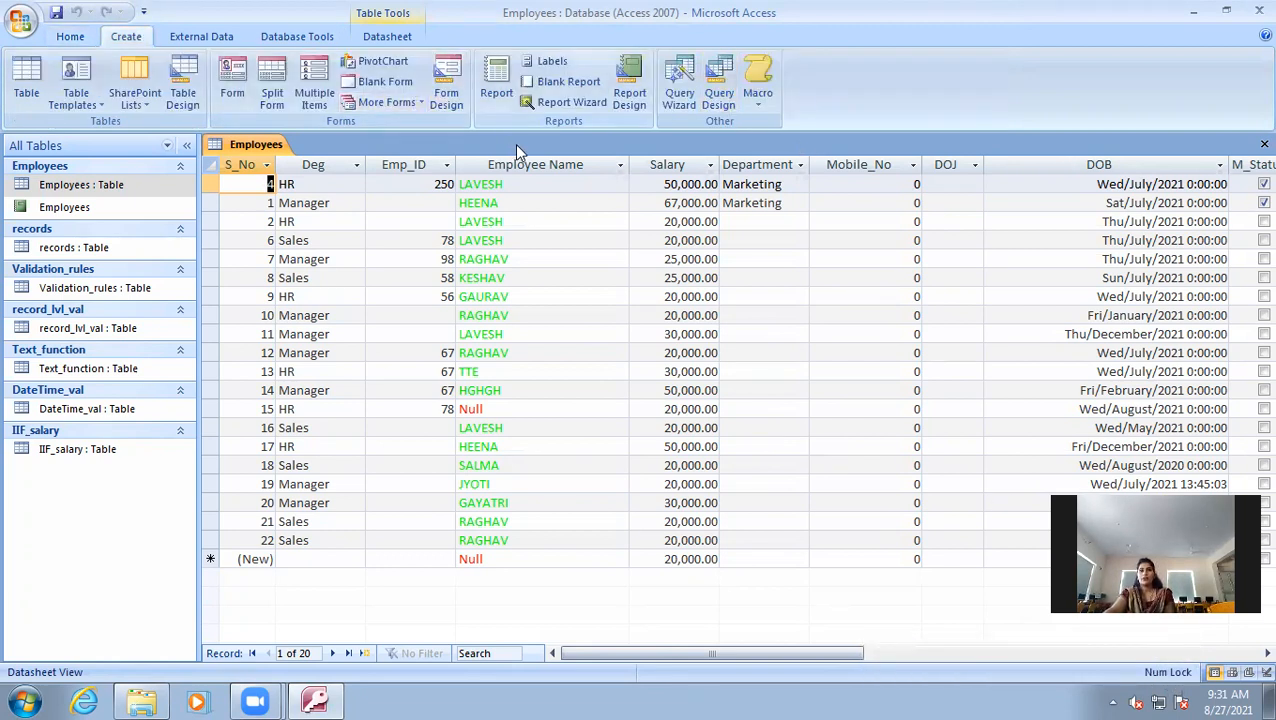
{"action": "left_click", "coordinate": [548, 61]}
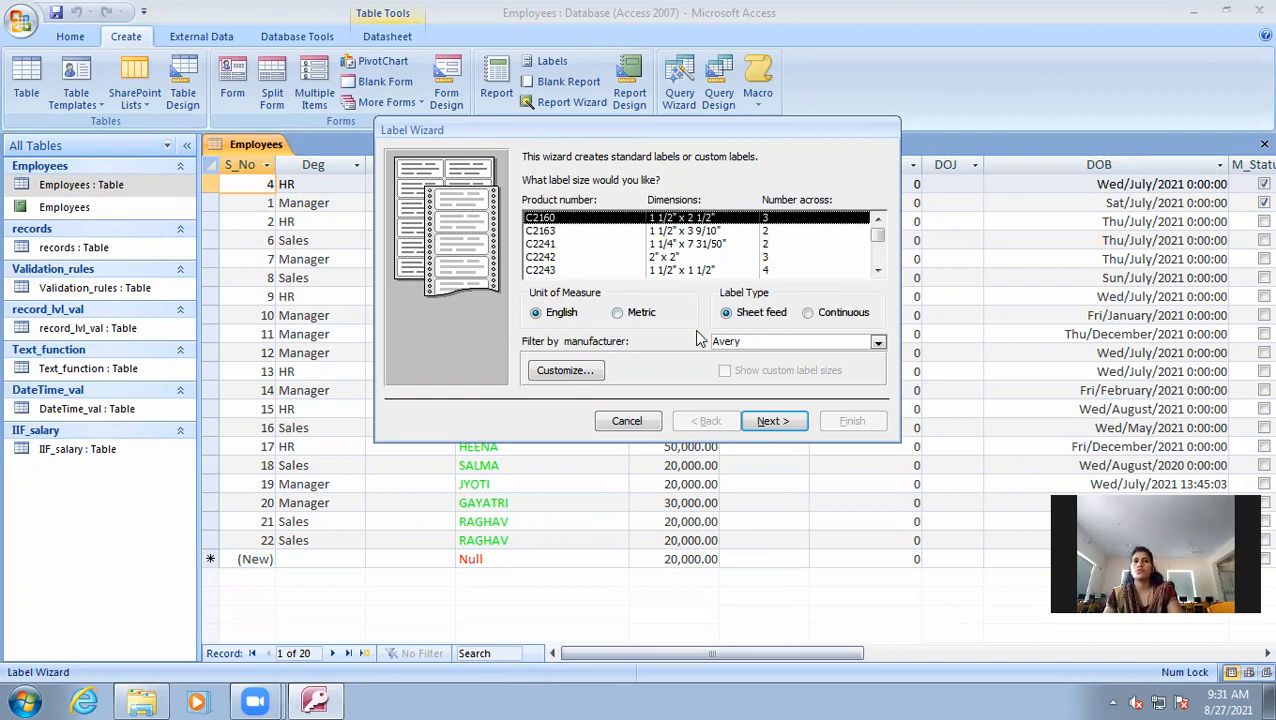
{"action": "left_click", "coordinate": [757, 421]}
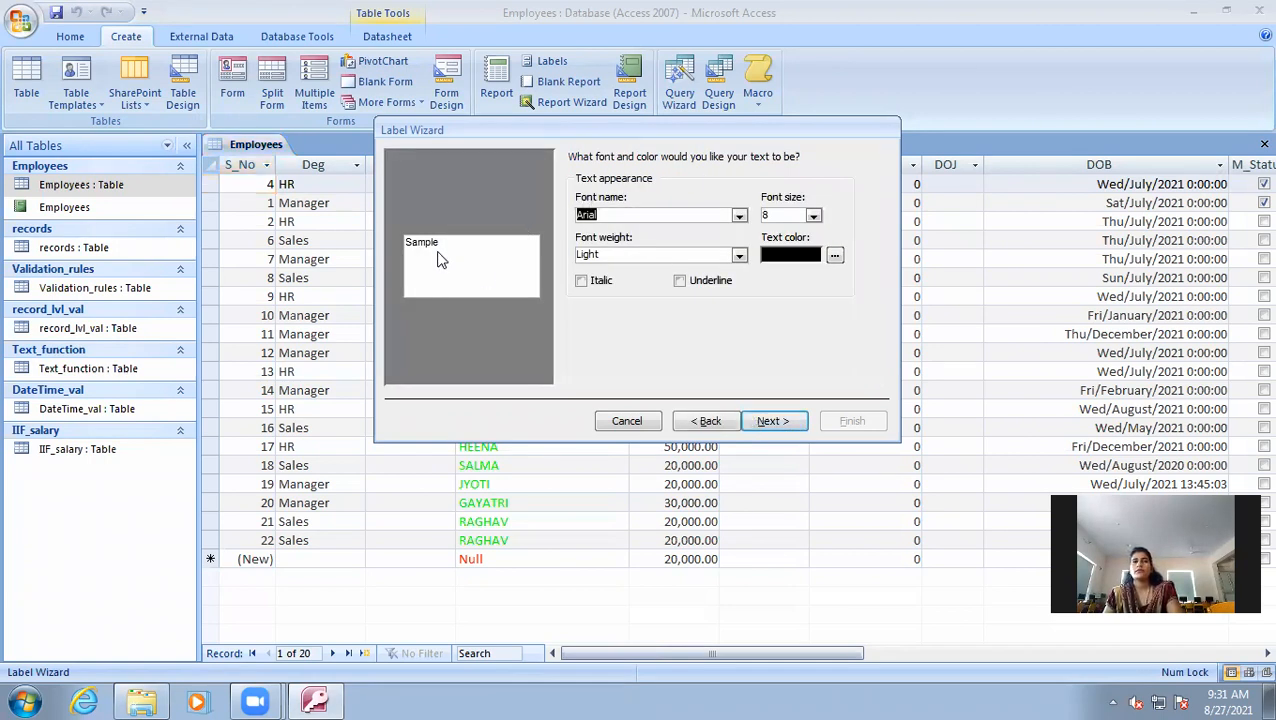
- Set the label text colour to dark purple and continue to the label's field layout
{"action": "left_click", "coordinate": [835, 256]}
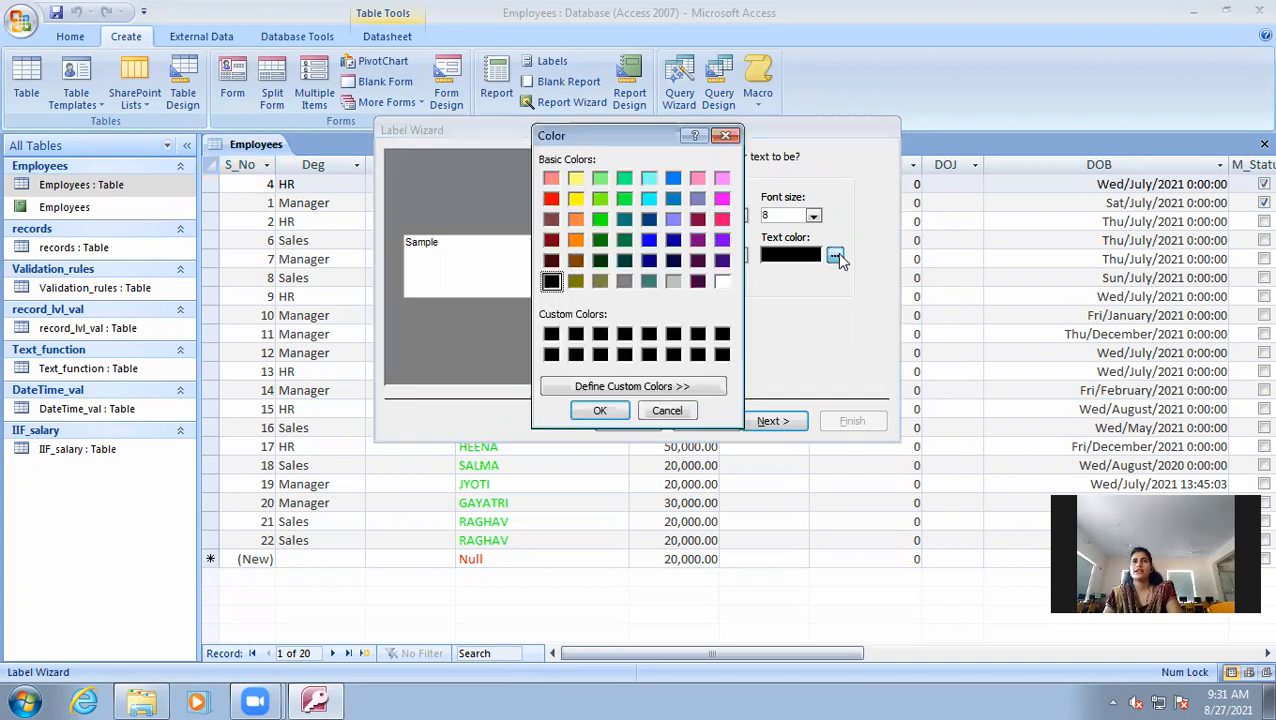
{"action": "left_click", "coordinate": [697, 260]}
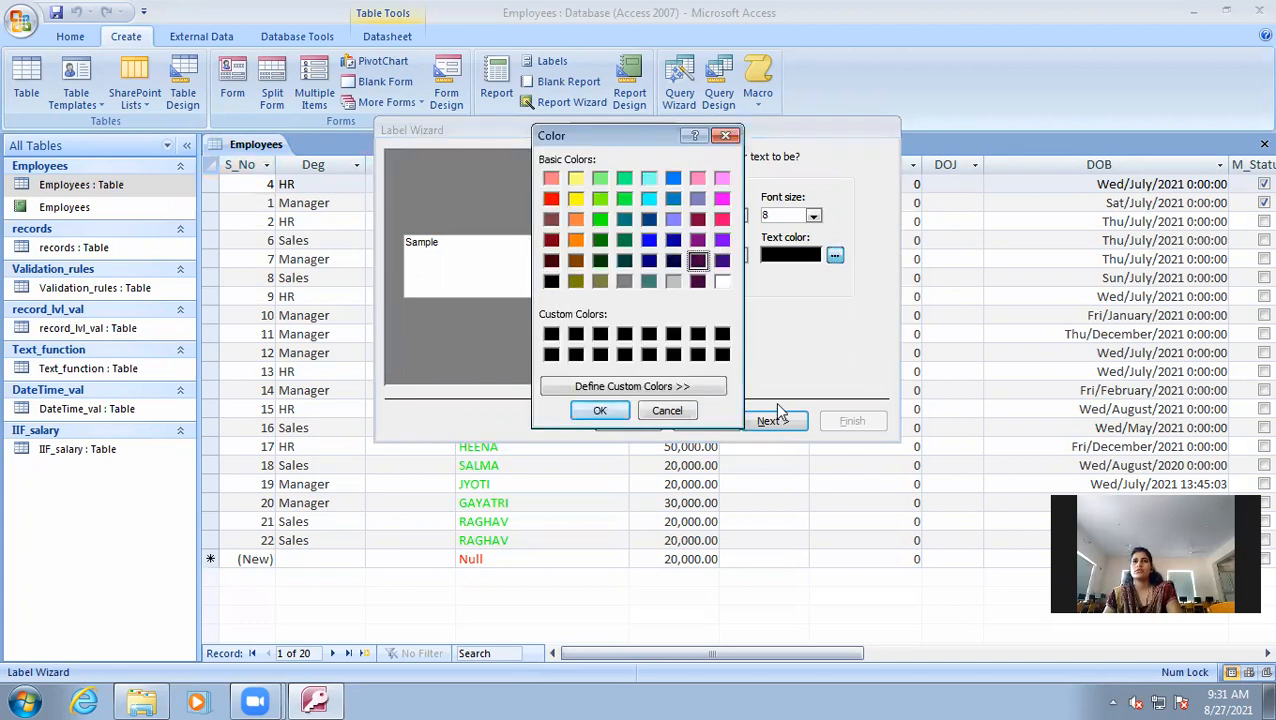
{"action": "left_click", "coordinate": [603, 411]}
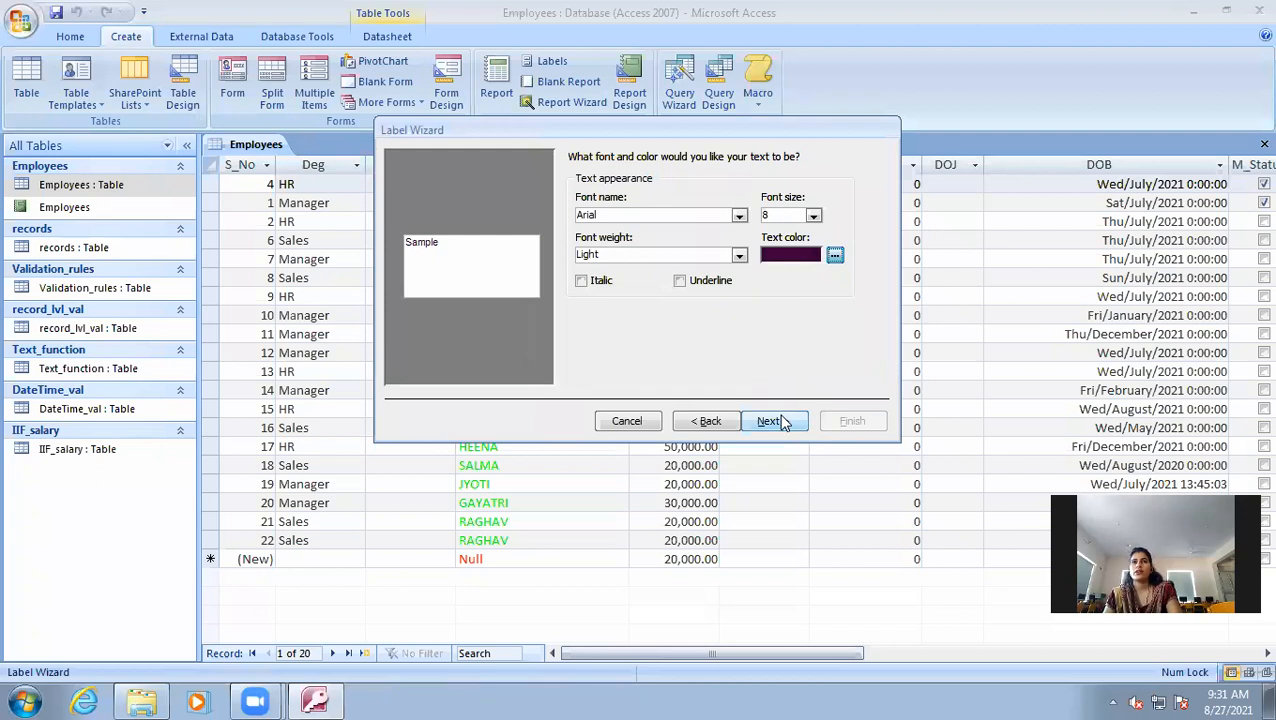
{"action": "left_click", "coordinate": [772, 421]}
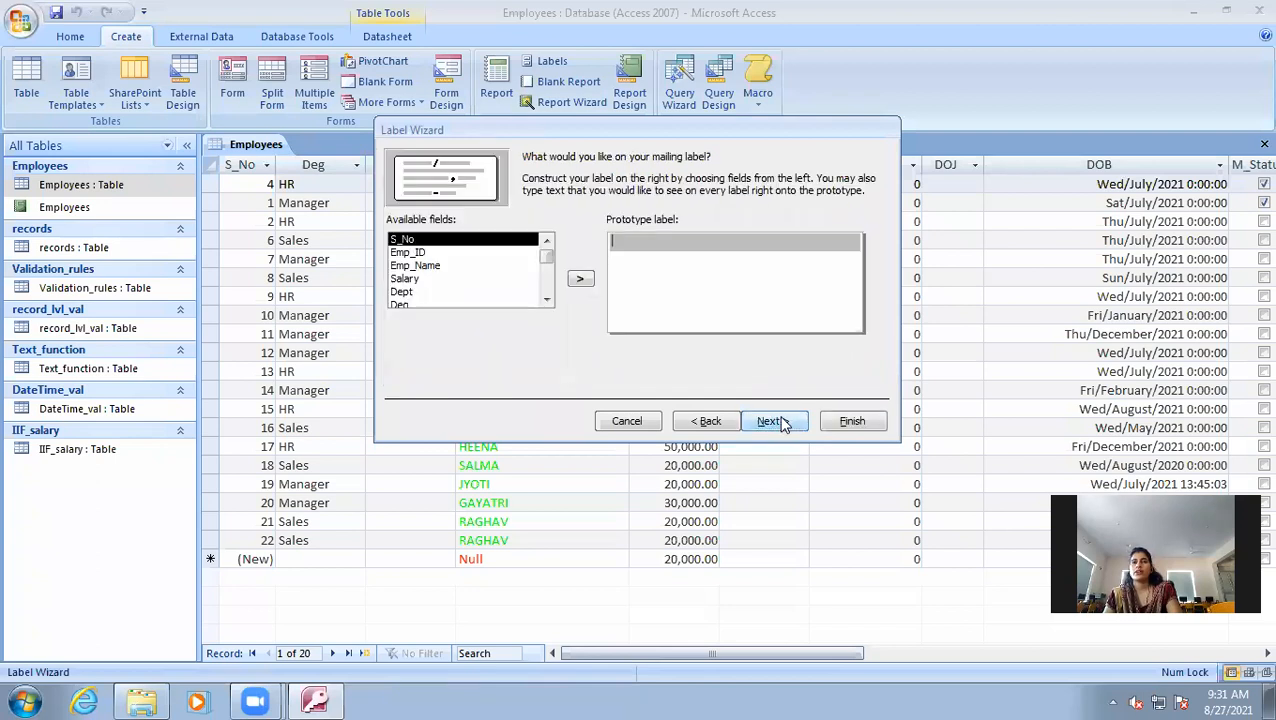
{"action": "left_click", "coordinate": [430, 266]}
{"action": "left_click", "coordinate": [580, 279]}
{"action": "left_click", "coordinate": [434, 292]}
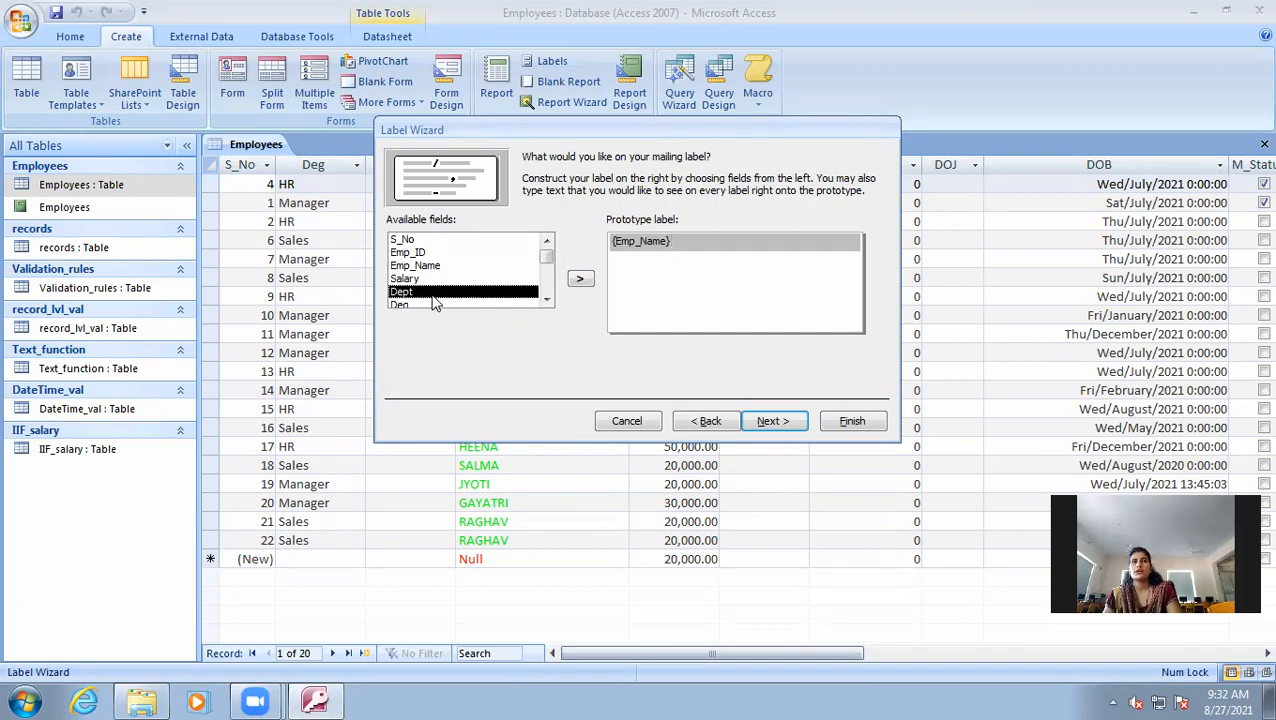
{"action": "left_click", "coordinate": [580, 279]}
{"action": "left_click", "coordinate": [674, 240]}
{"action": "key", "text": "Return"}
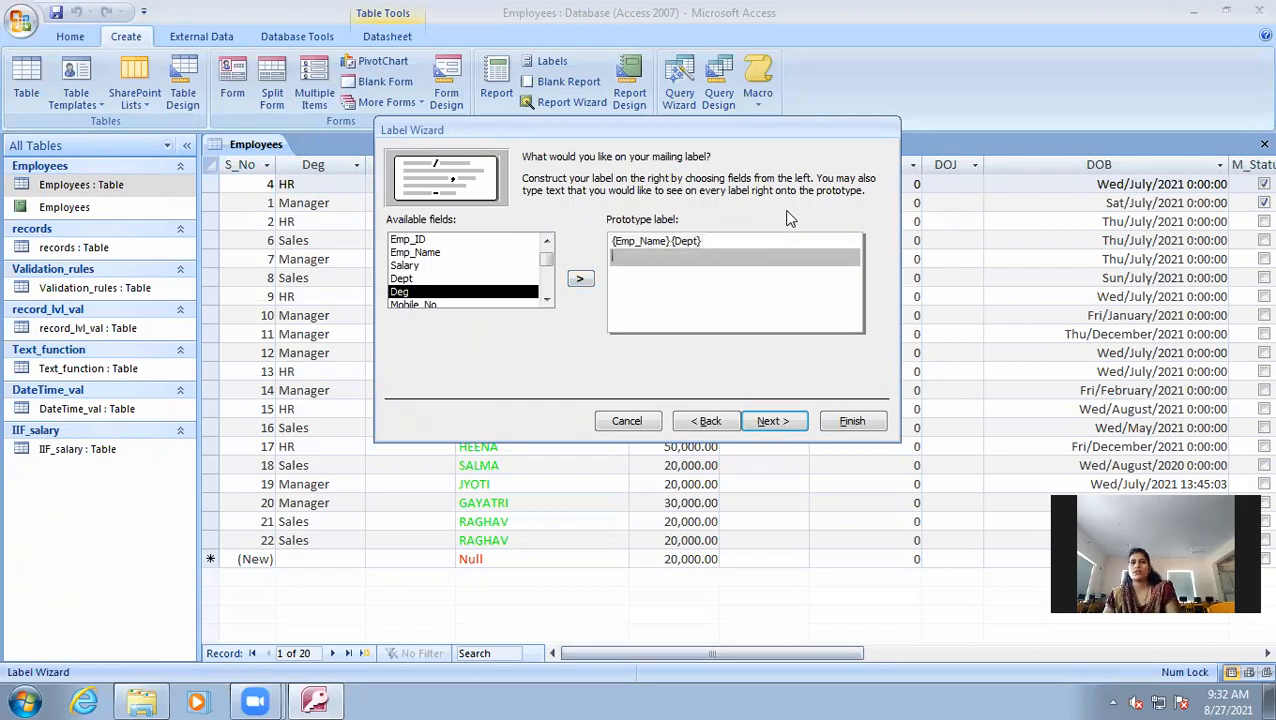
{"action": "key", "text": "BackSpace"}
{"action": "key", "text": "BackSpace"}
{"action": "key", "text": "BackSpace"}
{"action": "key", "text": "BackSpace"}
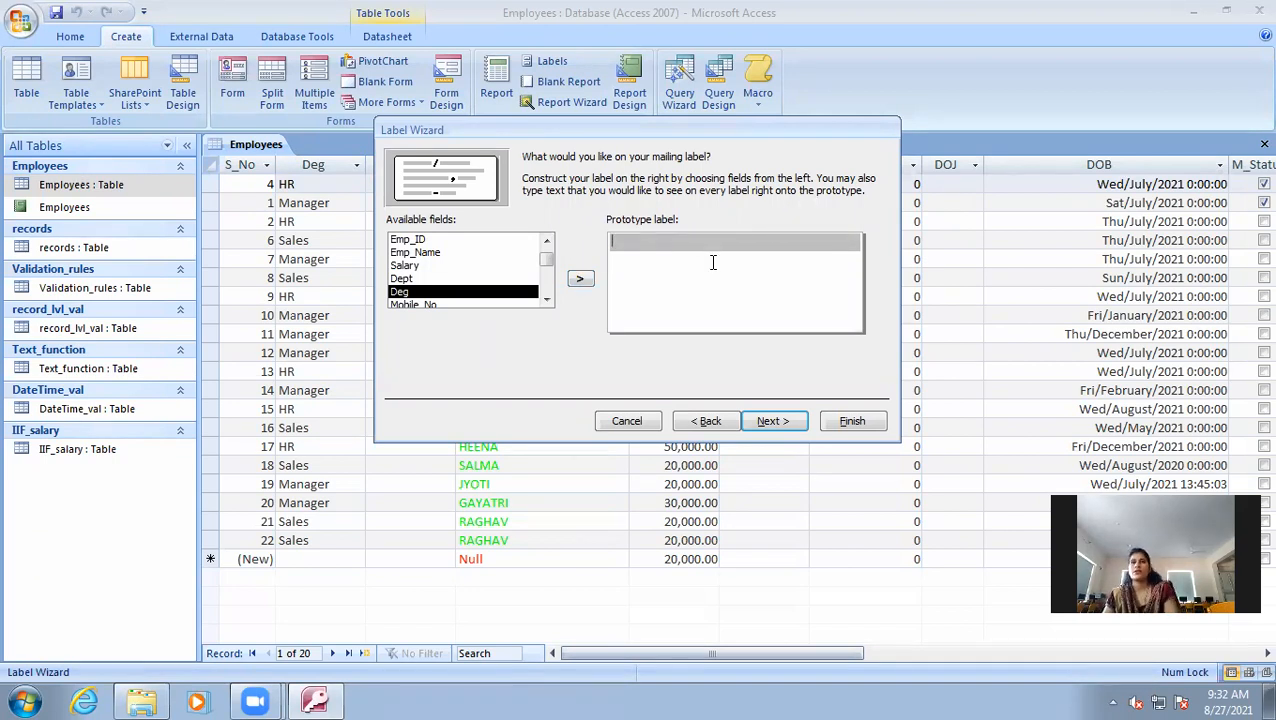
- Build the prototype label with Emp_Name, Deg and Mobile_No, each on its own line
{"action": "left_click", "coordinate": [436, 254]}
{"action": "left_click", "coordinate": [581, 279]}
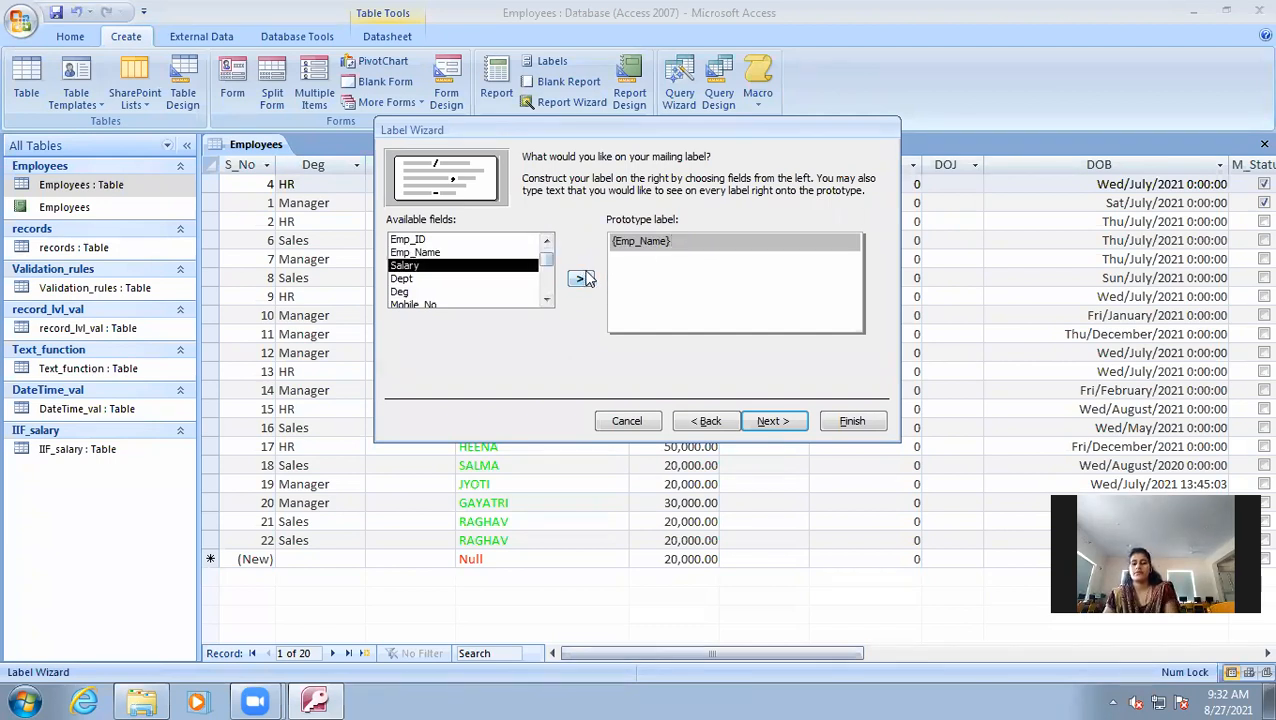
{"action": "key", "text": "Return"}
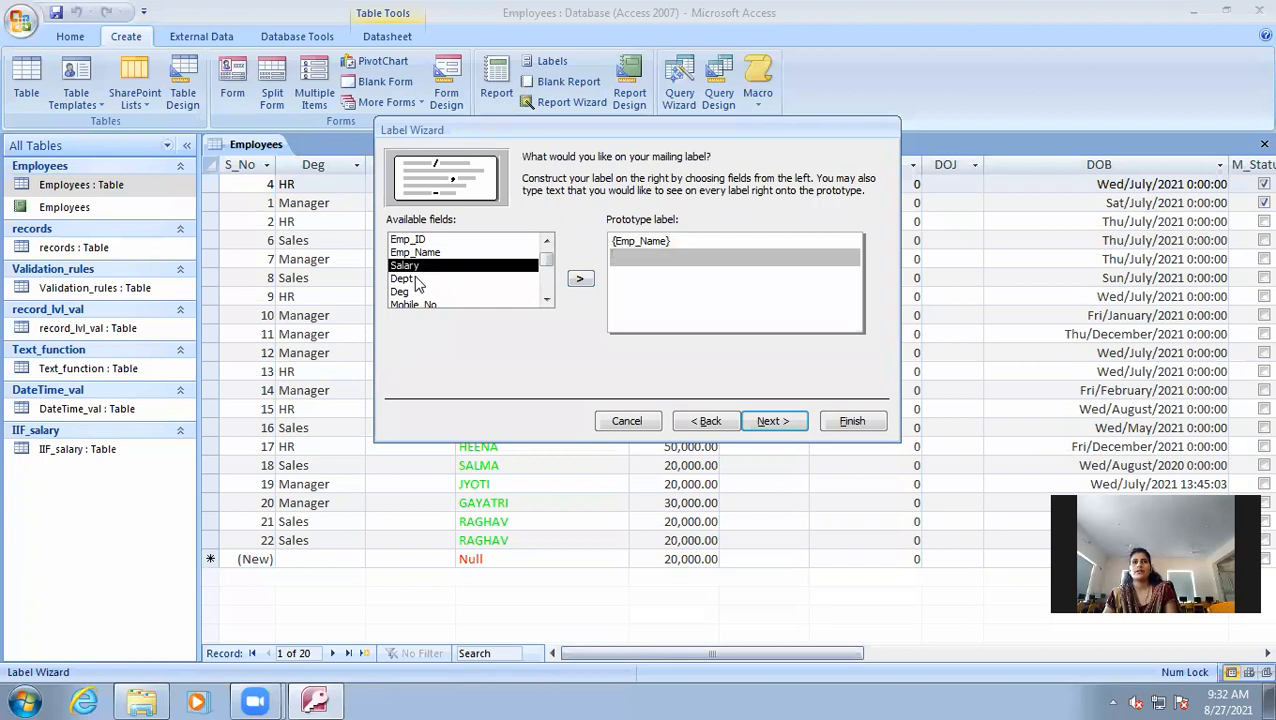
{"action": "left_click", "coordinate": [416, 280]}
{"action": "left_click", "coordinate": [414, 292]}
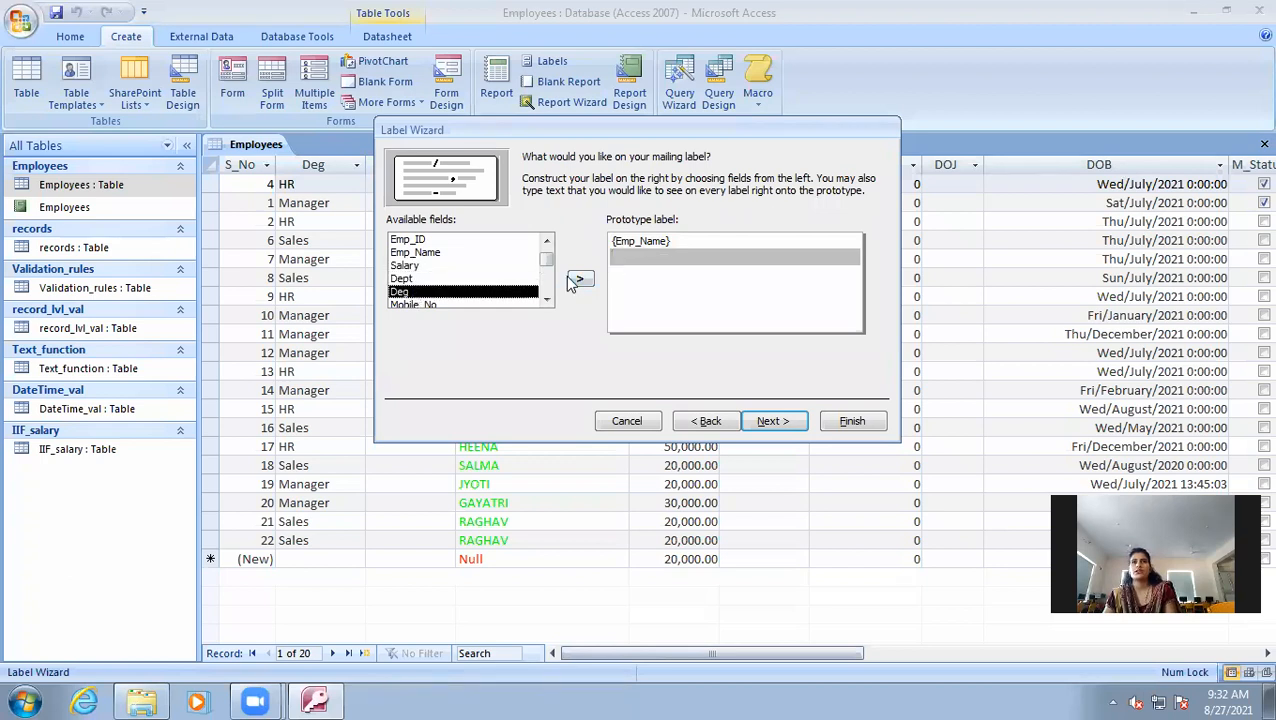
{"action": "left_click", "coordinate": [579, 279]}
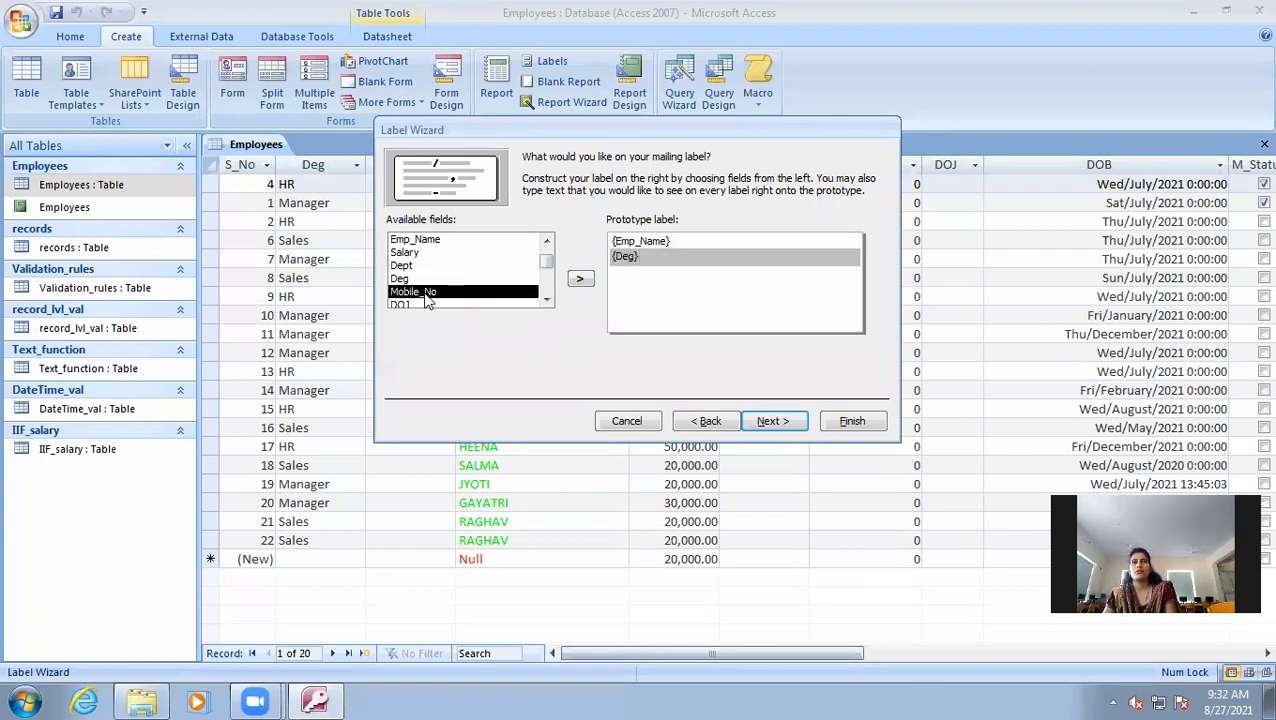
{"action": "left_click", "coordinate": [579, 279]}
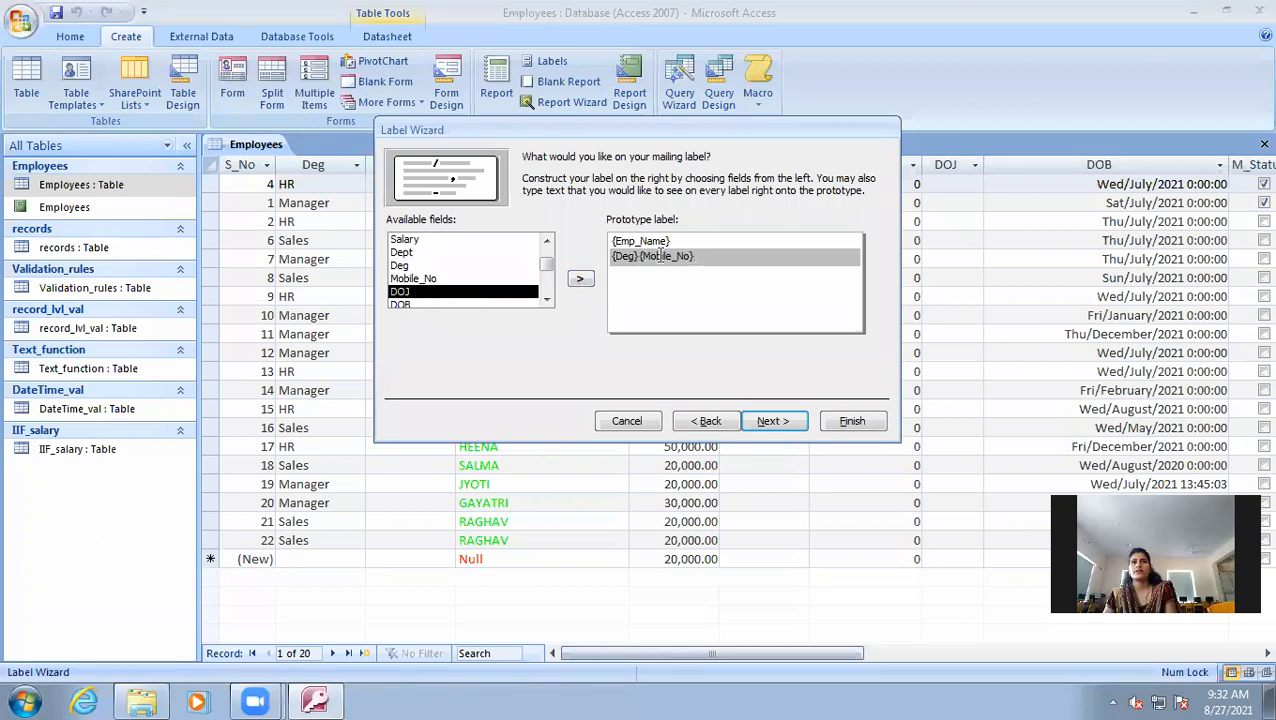
{"action": "key", "text": "BackSpace"}
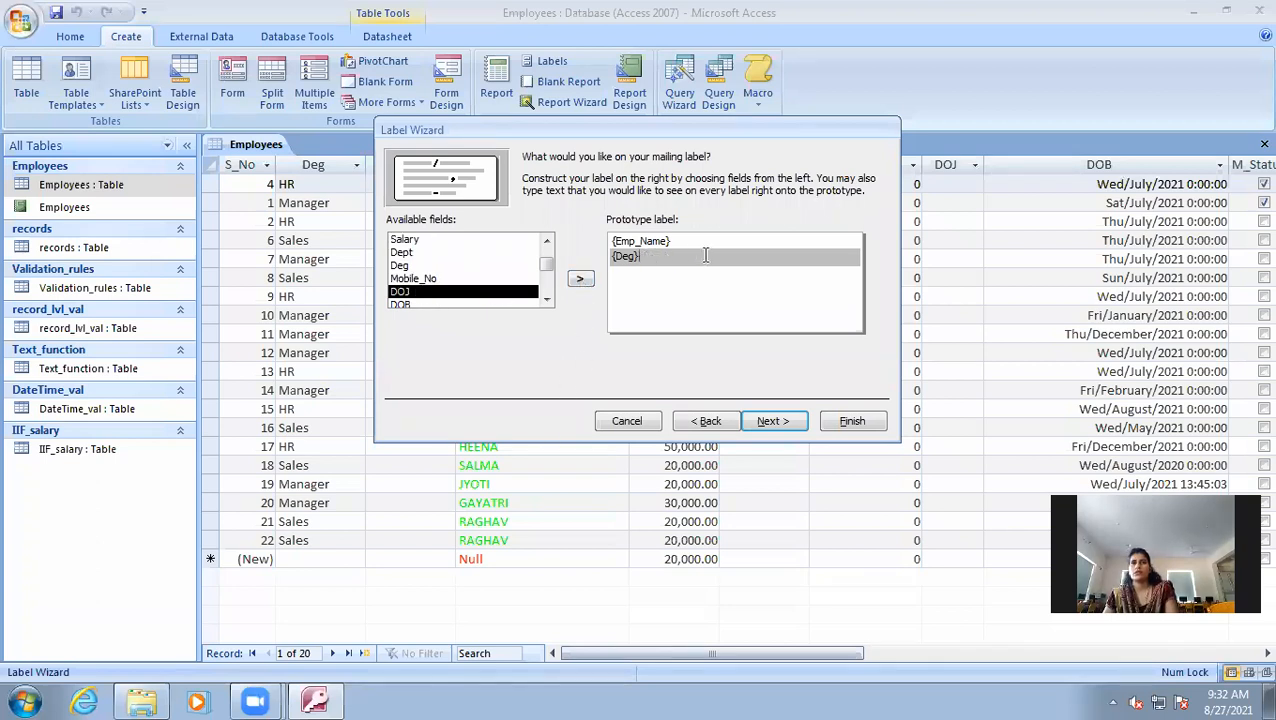
{"action": "key", "text": "Return"}
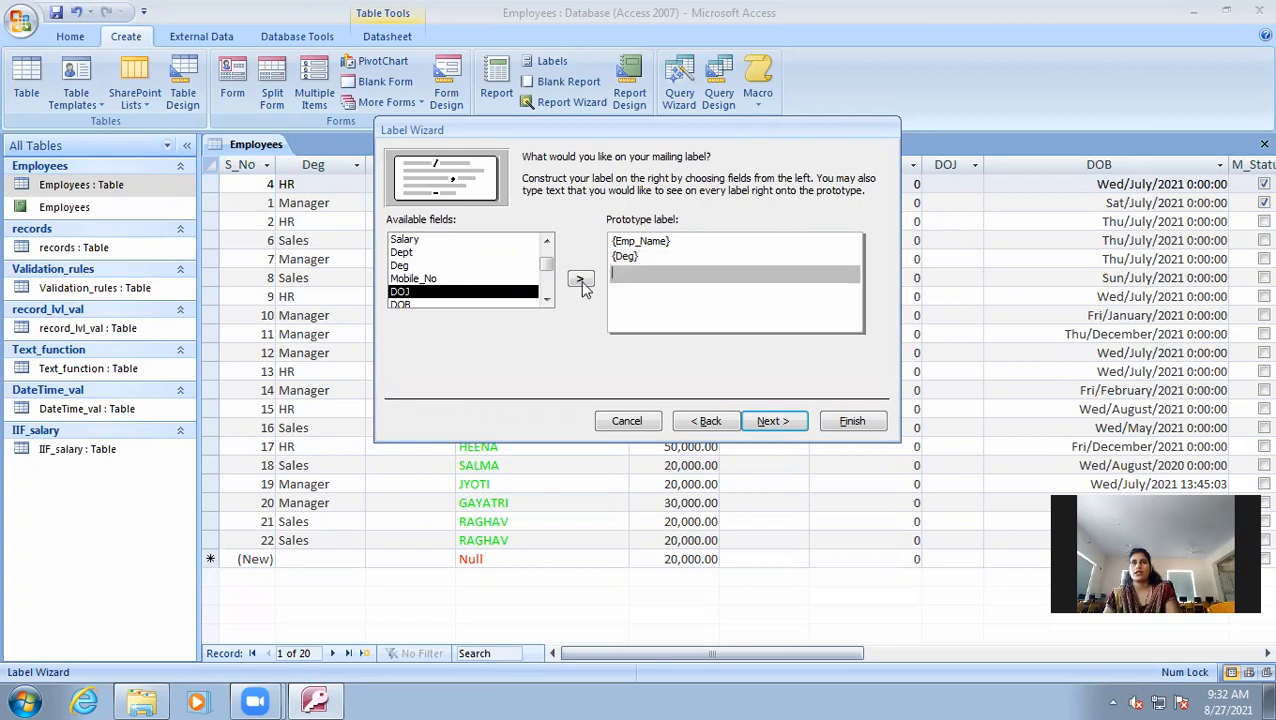
{"action": "left_click", "coordinate": [446, 279]}
{"action": "left_click", "coordinate": [580, 282]}
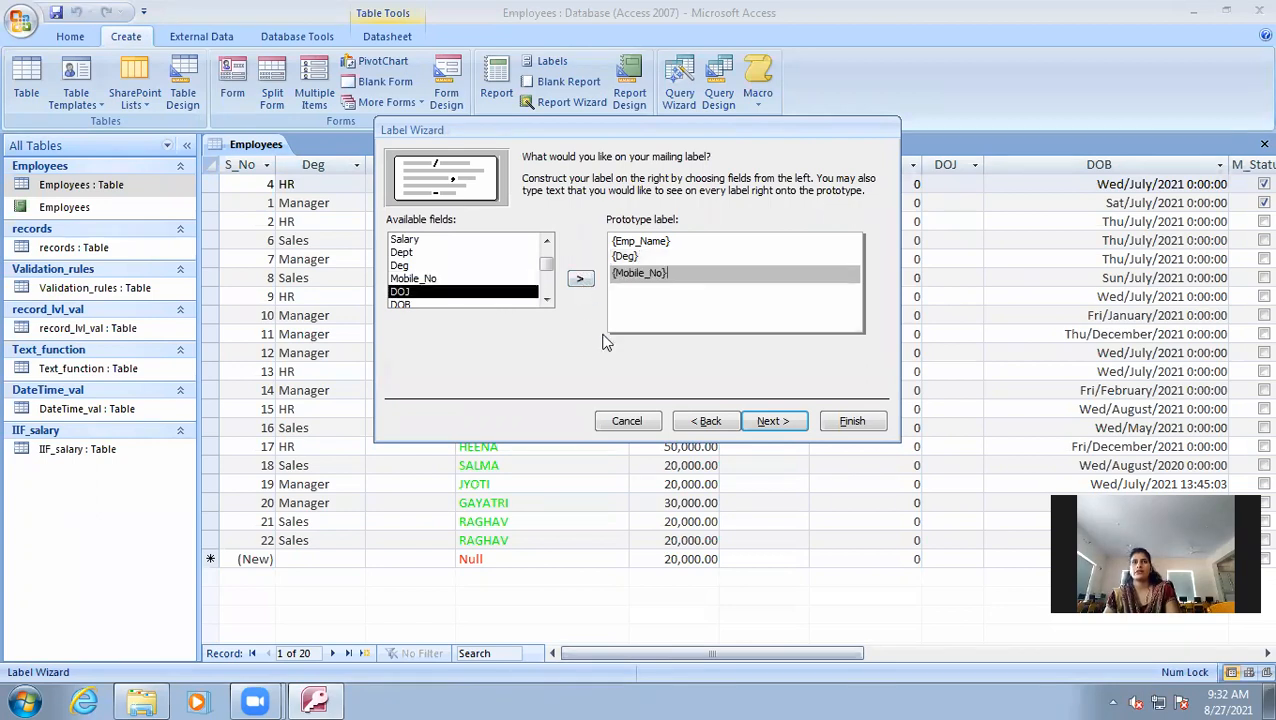
- Sort the labels by Emp_Name and finish the wizard to create the label report
{"action": "left_click", "coordinate": [778, 421]}
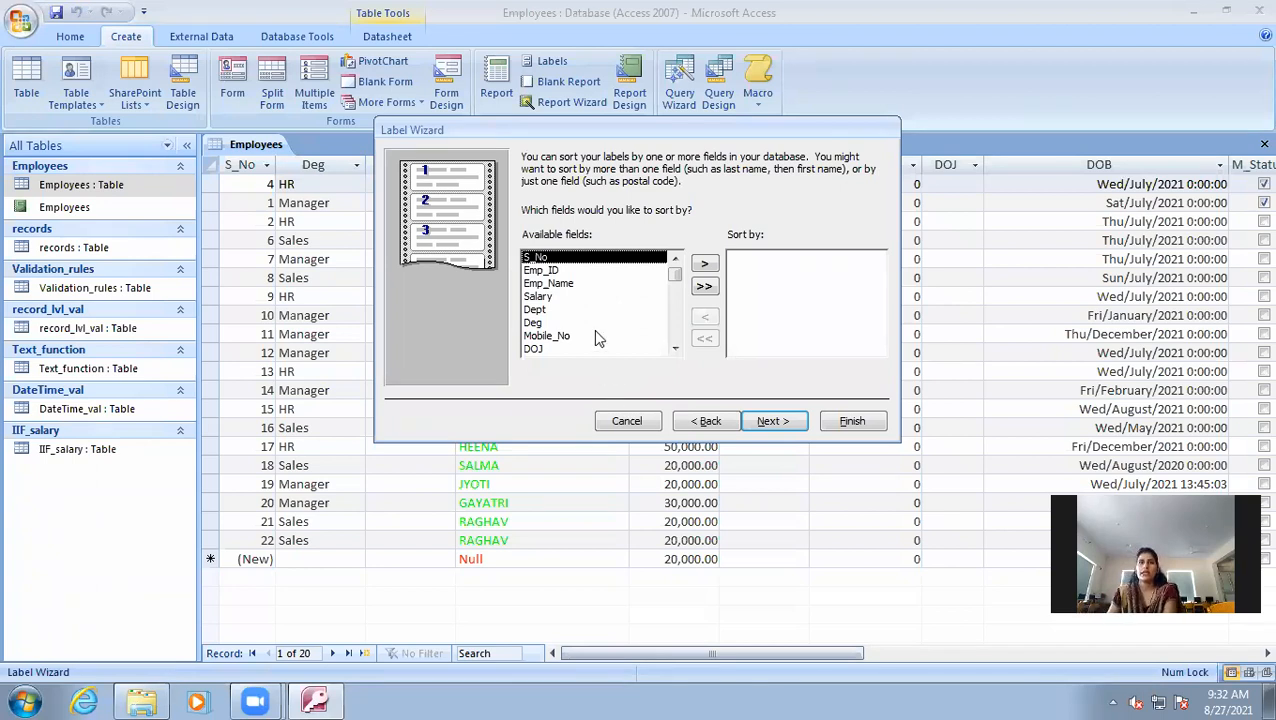
{"action": "left_click", "coordinate": [553, 284]}
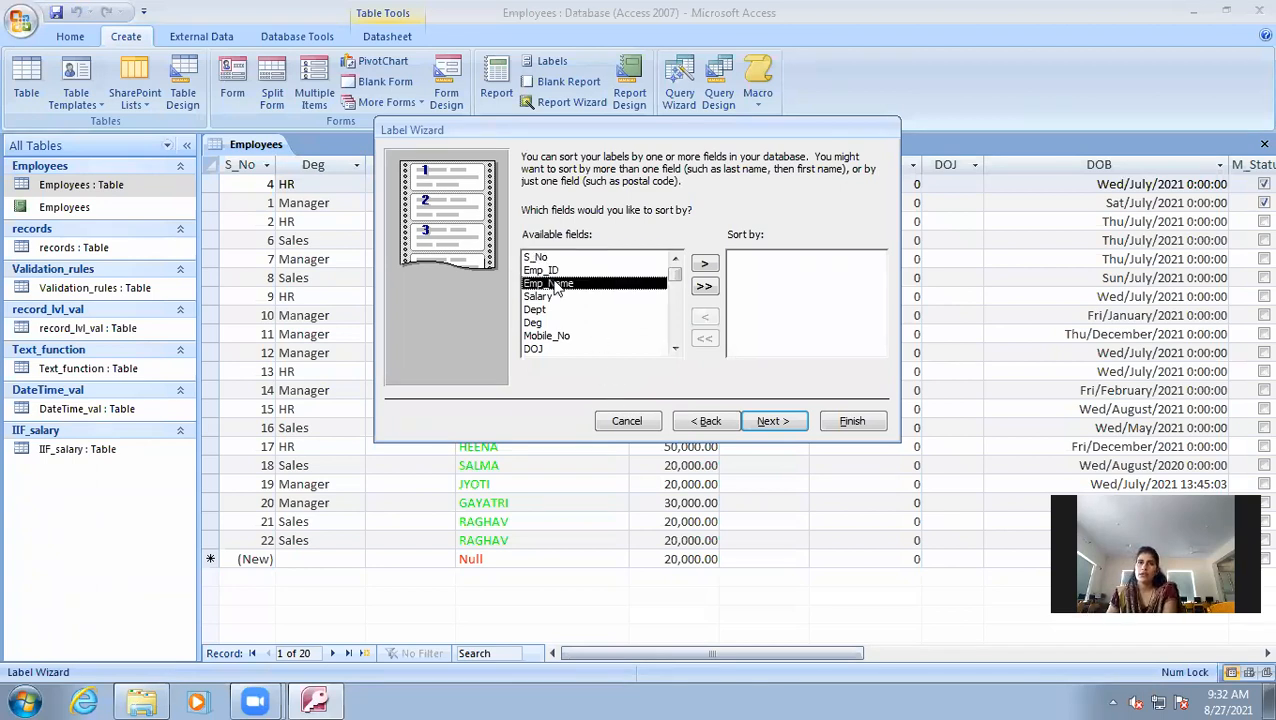
{"action": "left_click", "coordinate": [704, 263]}
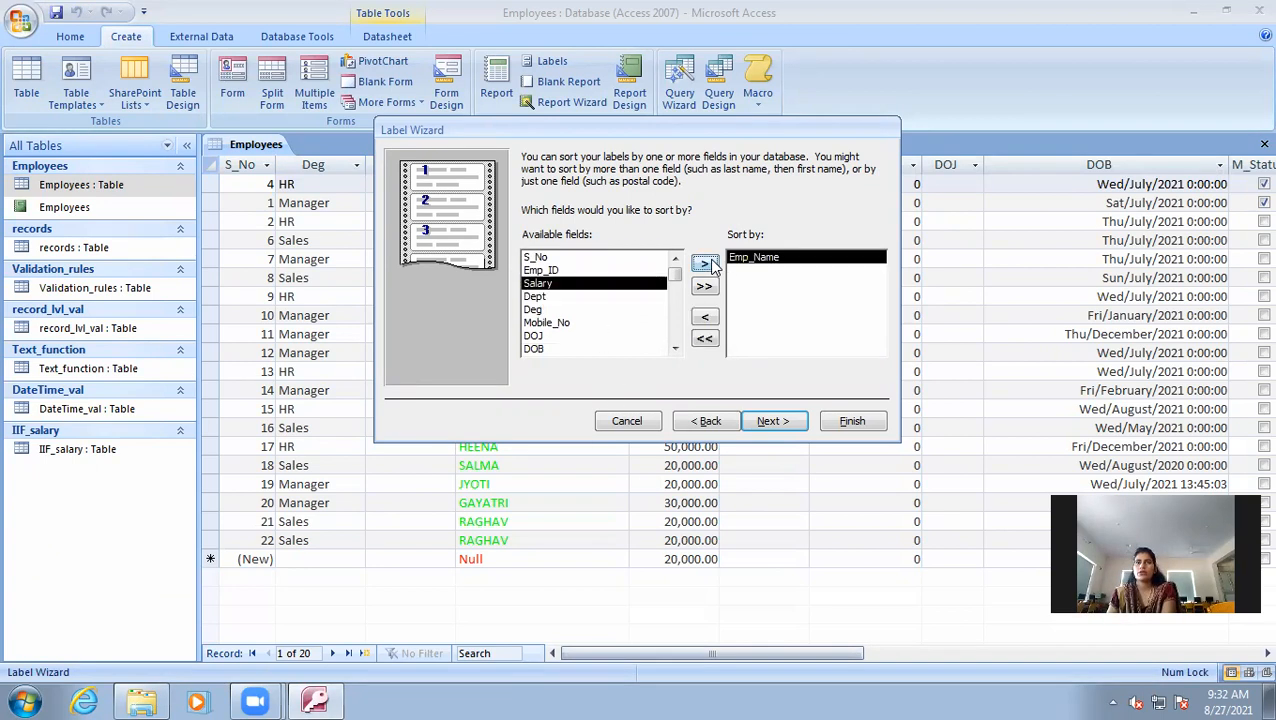
{"action": "left_click", "coordinate": [772, 425]}
{"action": "left_click", "coordinate": [852, 421]}
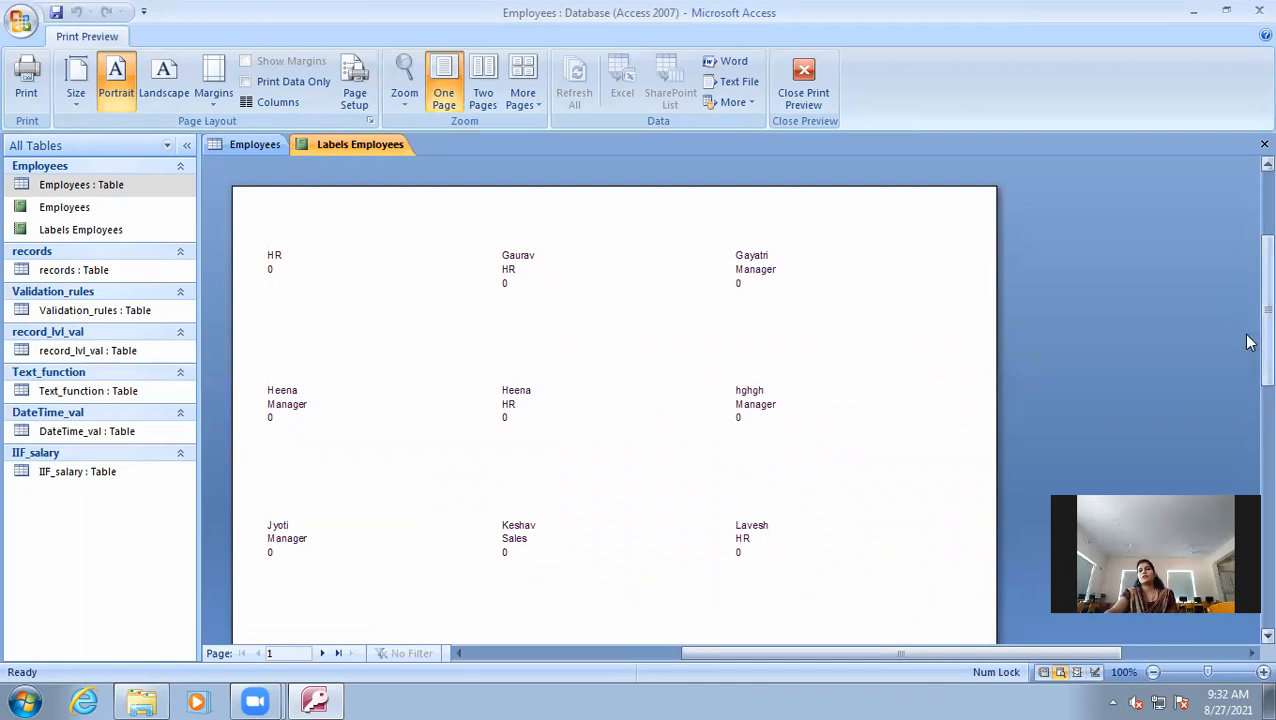
- Look over the labels in the print preview, and close the preview and the Labels Employees report
{"action": "left_click_drag", "start_coordinate": [1264, 362], "coordinate": [1248, 383]}
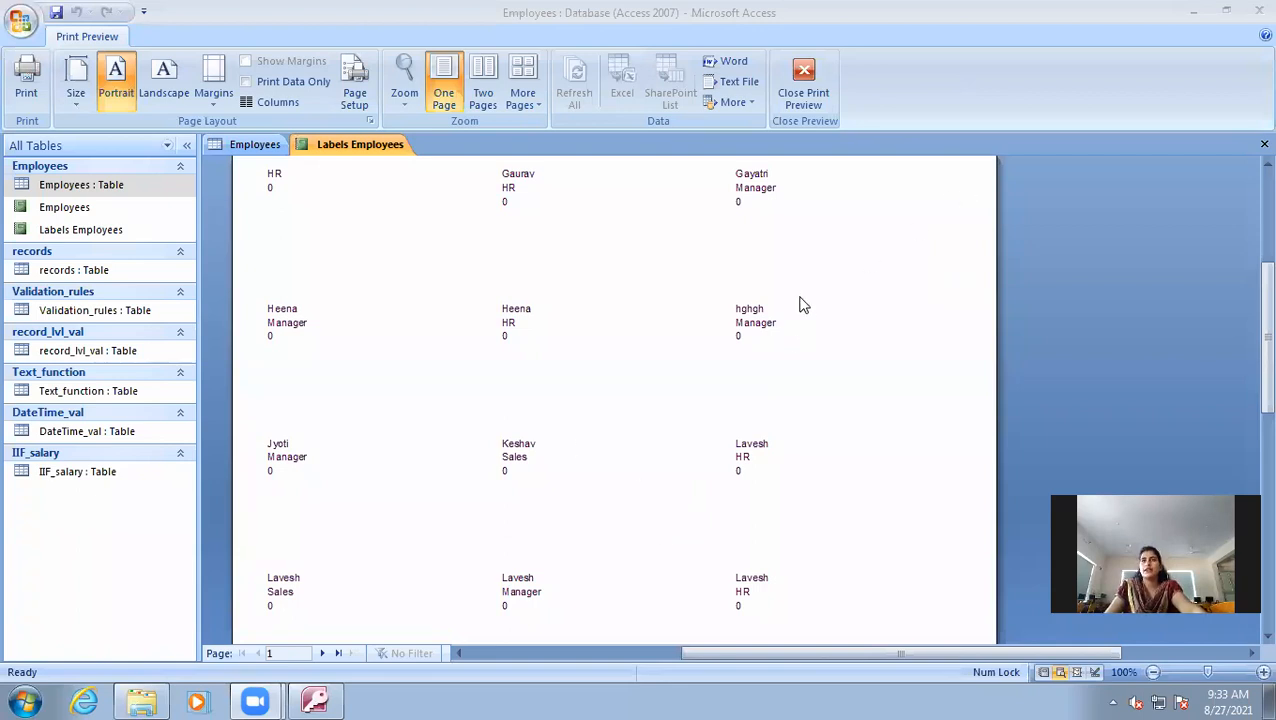
{"action": "left_click", "coordinate": [812, 78]}
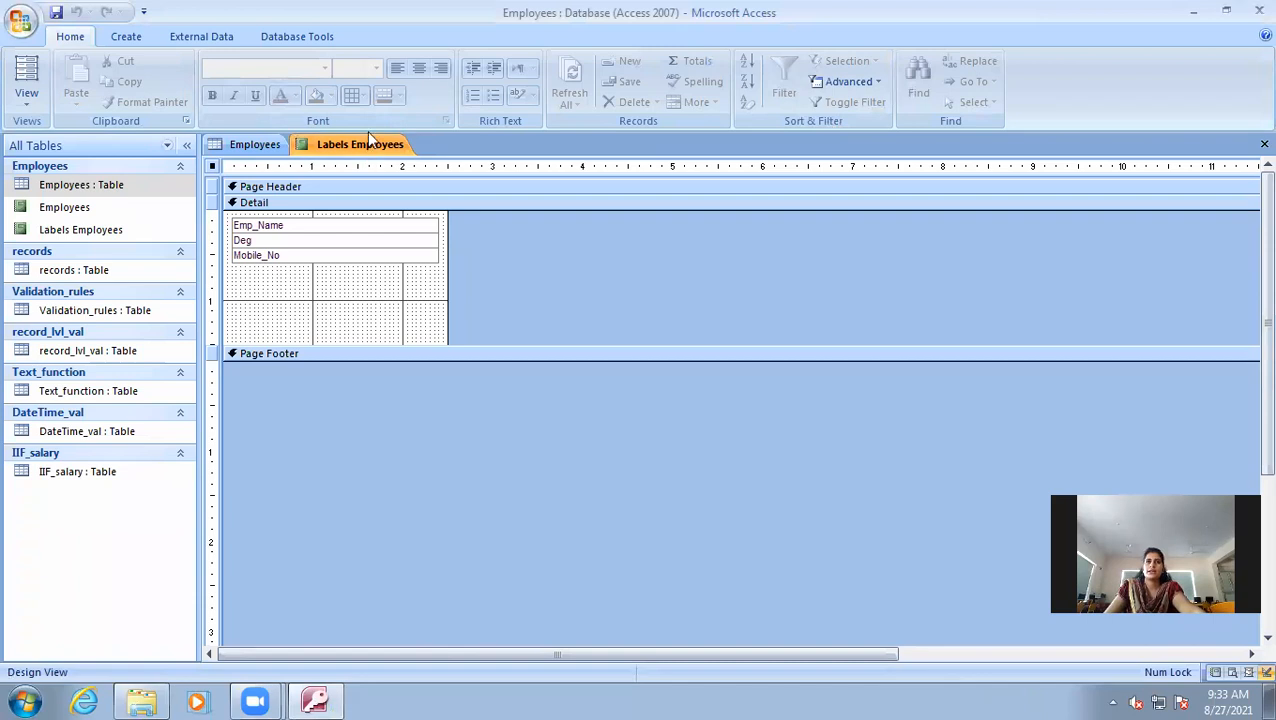
{"action": "right_click", "coordinate": [370, 140]}
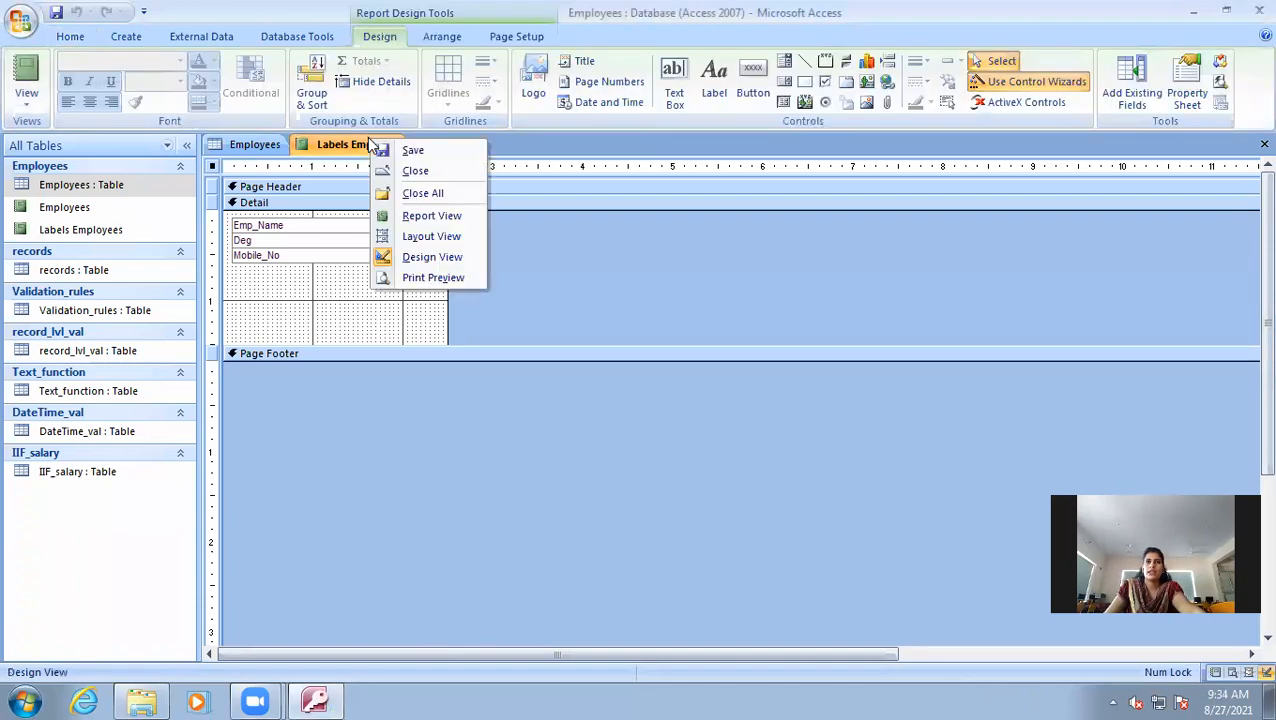
{"action": "left_click", "coordinate": [412, 172]}
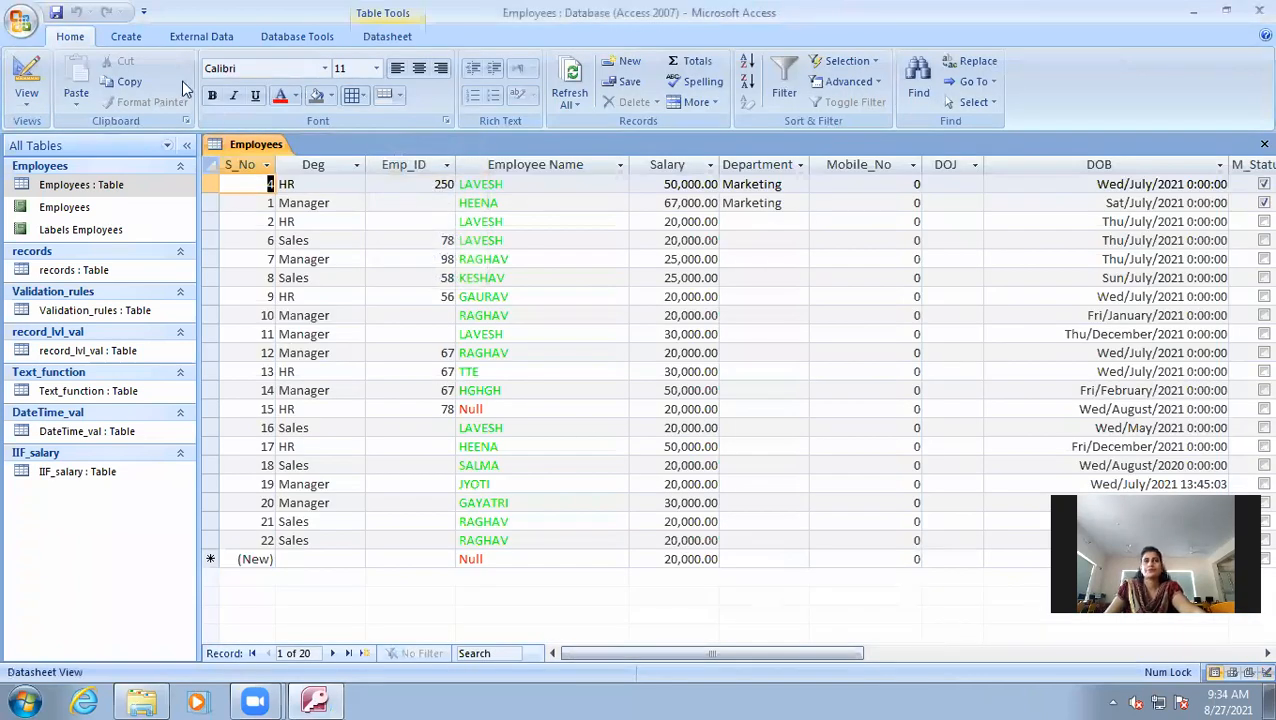
- Start another label report for the Employees table using the C2243 label size, 1 1/2" x 1 1/2"
{"action": "left_click", "coordinate": [126, 36]}
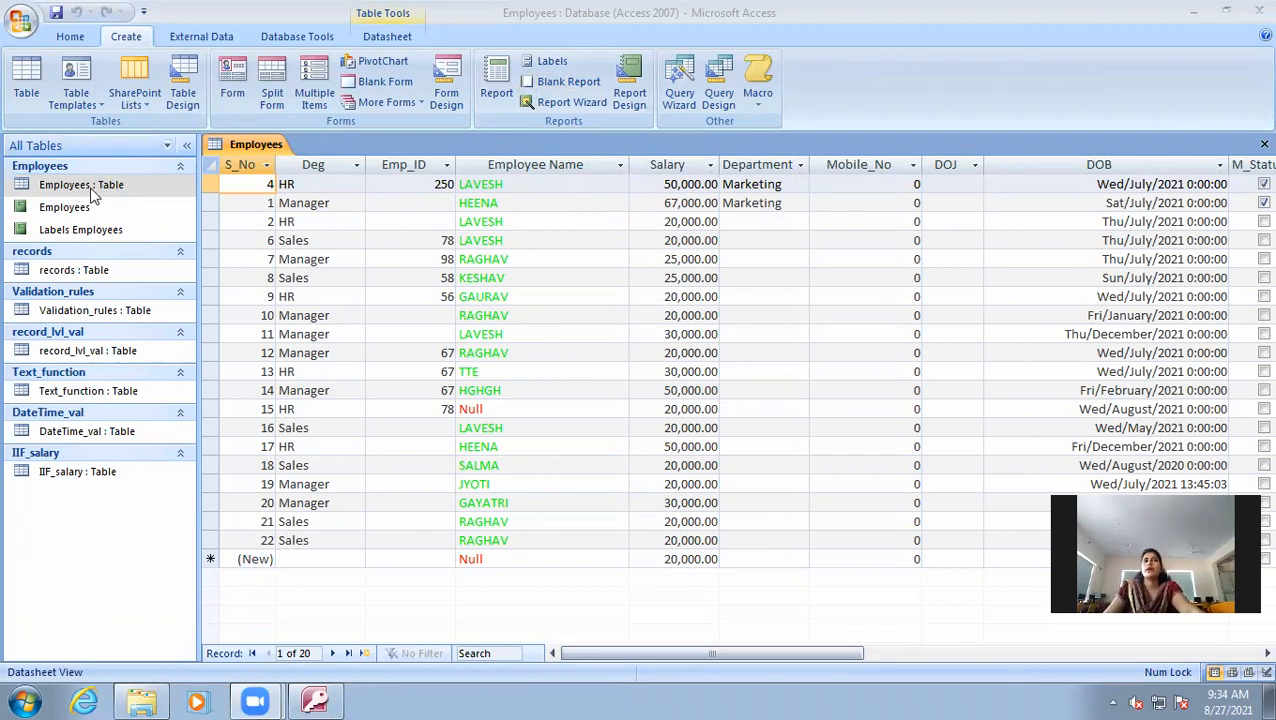
{"action": "left_click", "coordinate": [561, 68]}
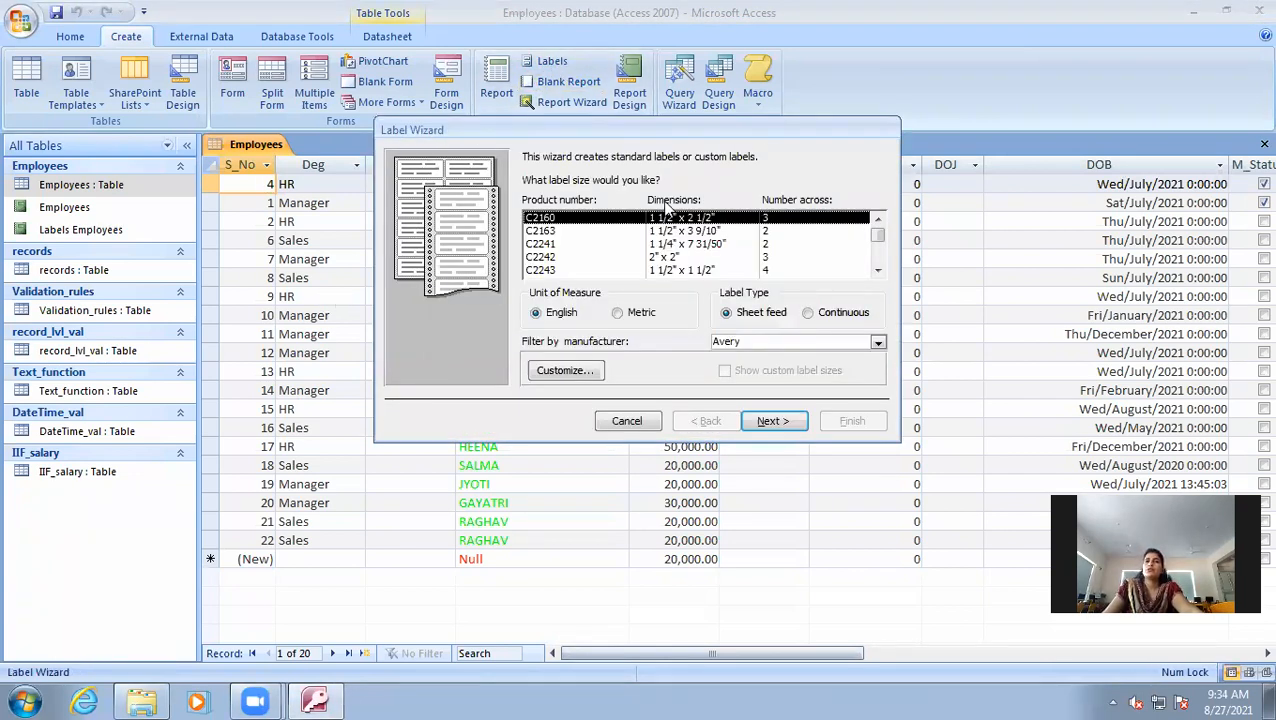
{"action": "left_click", "coordinate": [549, 231]}
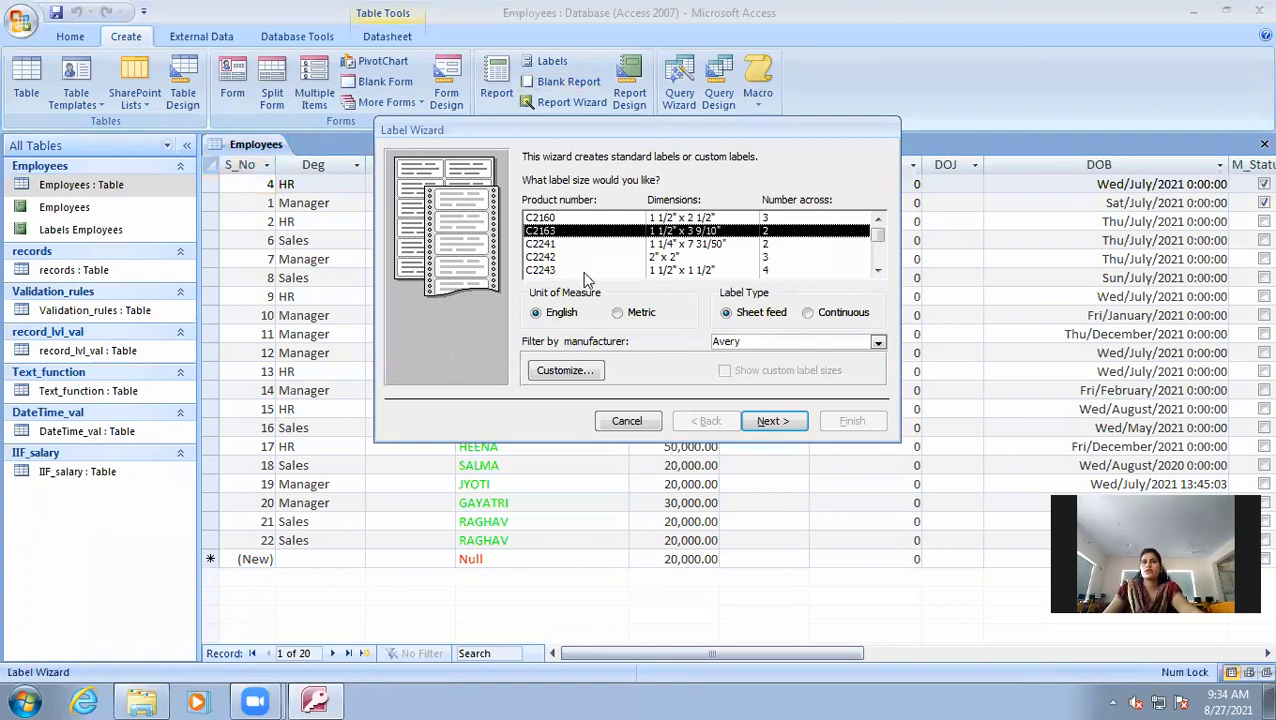
{"action": "left_click", "coordinate": [547, 272]}
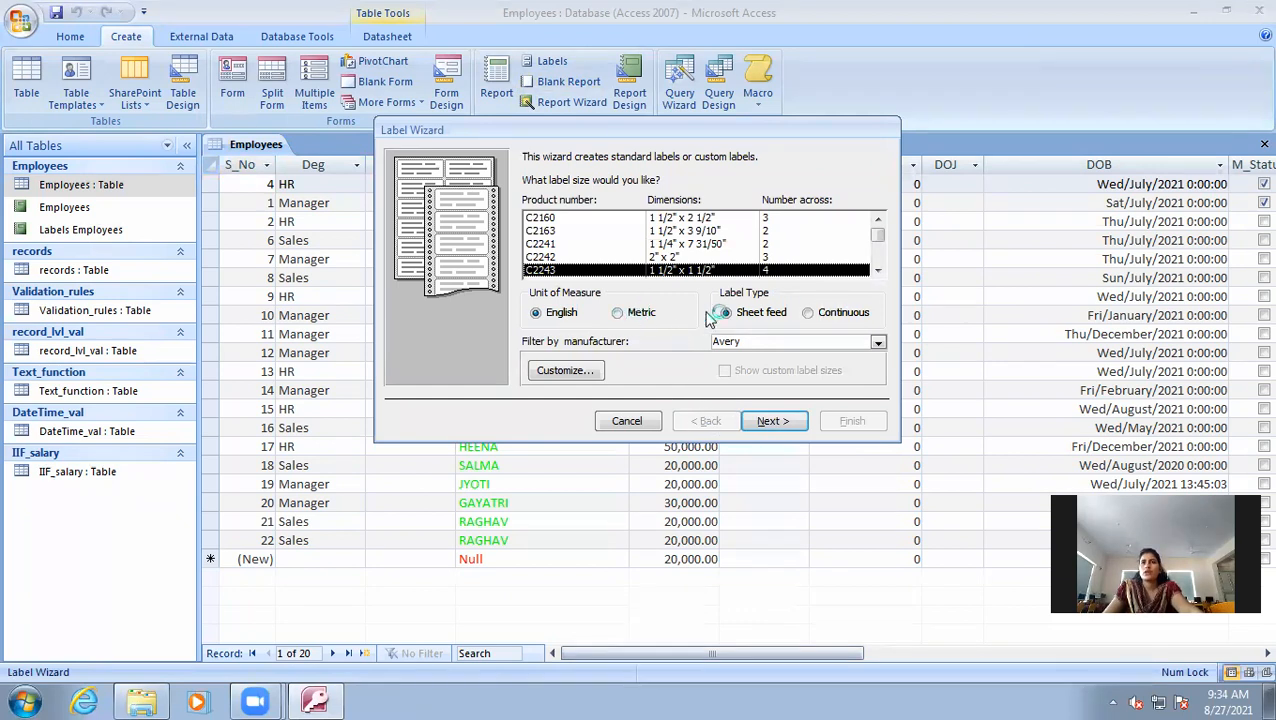
{"action": "left_click", "coordinate": [770, 422]}
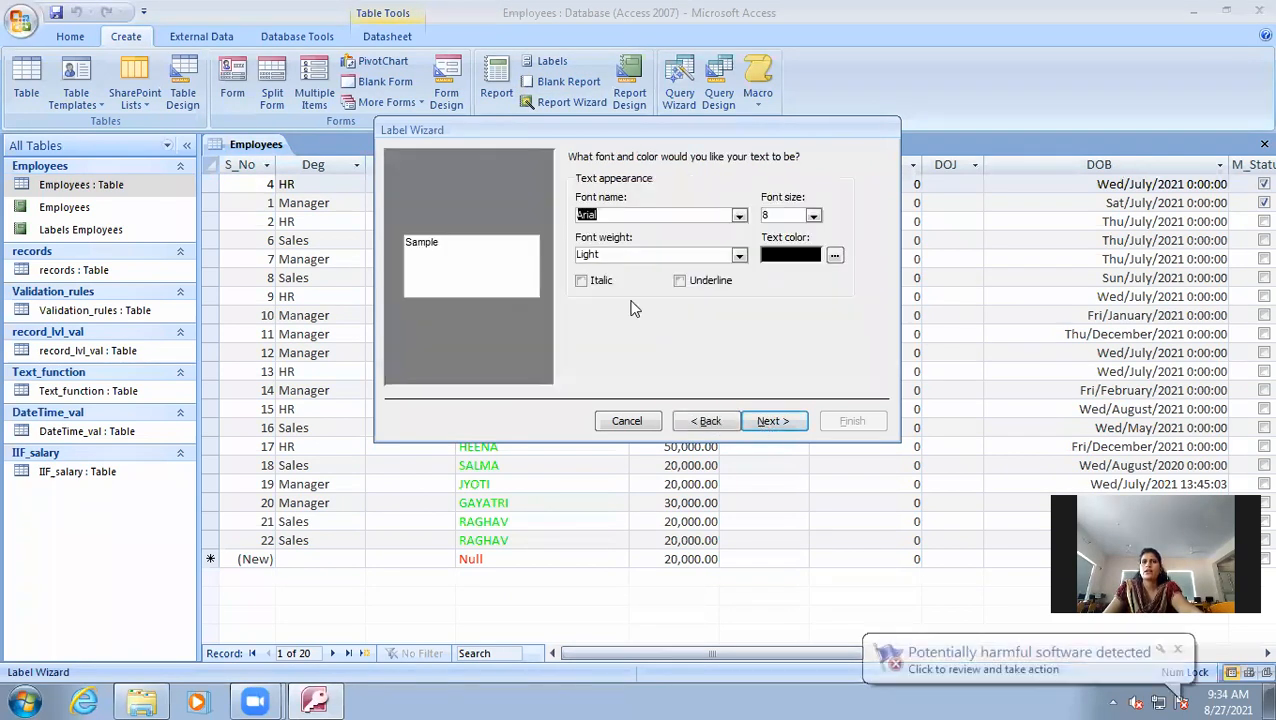
- Set the label text to Arial Narrow at size 9 and choose a font weight
{"action": "left_click", "coordinate": [812, 217]}
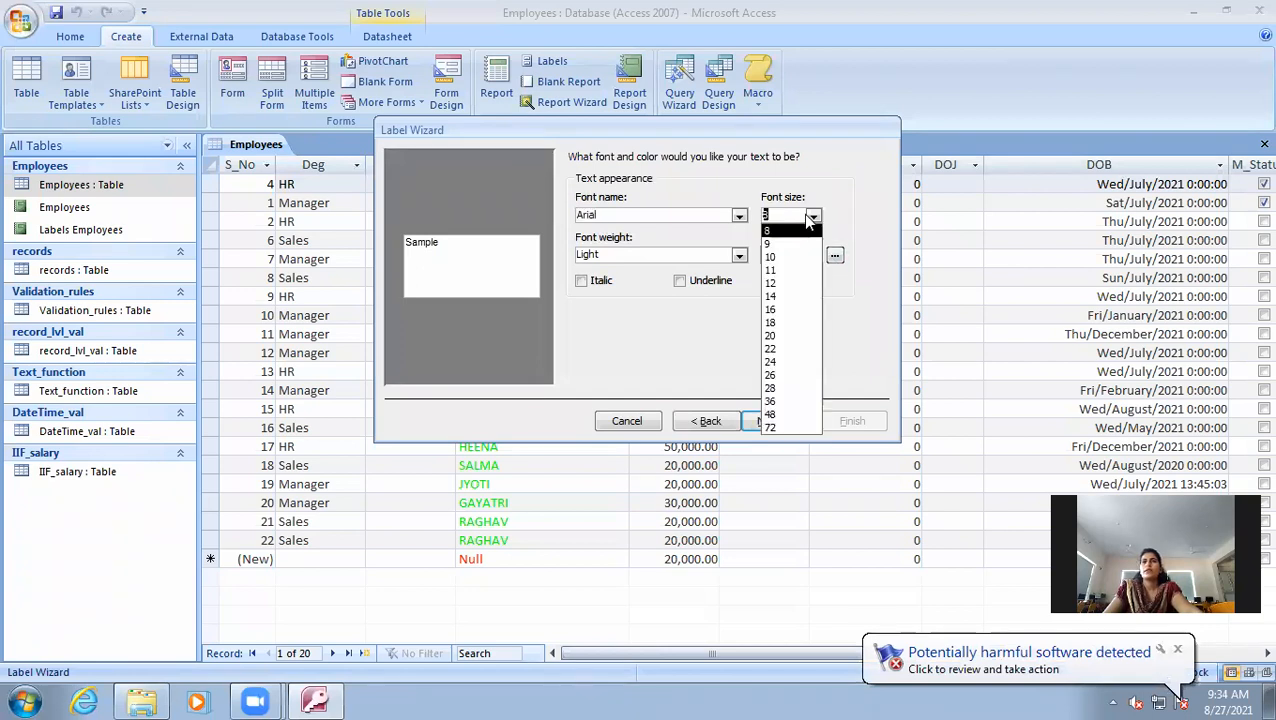
{"action": "left_click", "coordinate": [787, 246]}
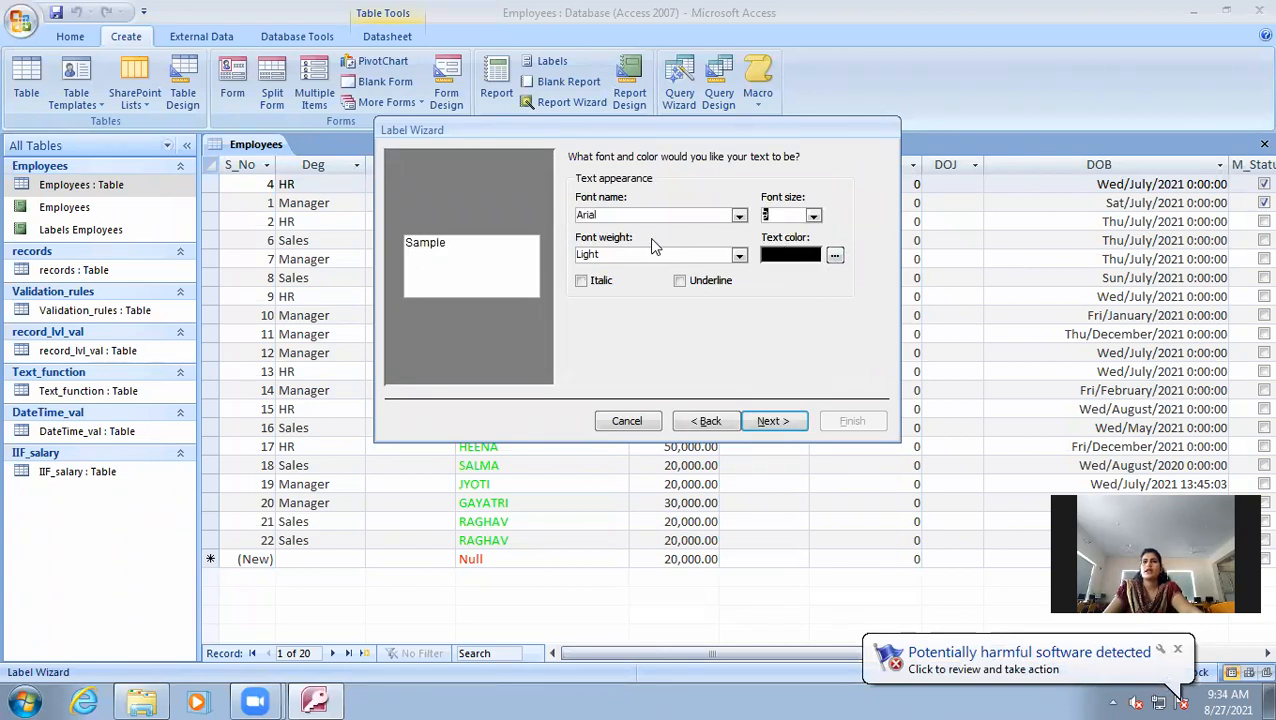
{"action": "left_click", "coordinate": [739, 216]}
{"action": "left_click", "coordinate": [612, 311]}
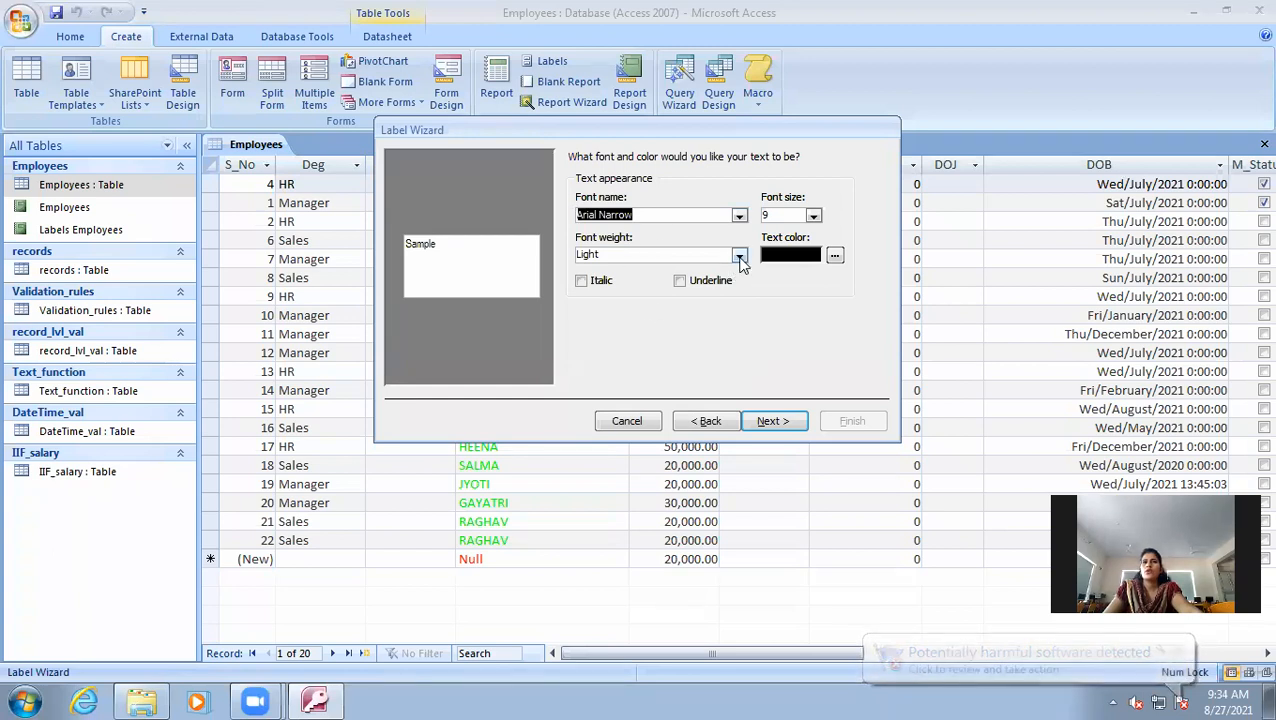
{"action": "left_click", "coordinate": [739, 256]}
{"action": "left_click", "coordinate": [630, 312]}
- Make the label text dark blue and underlined, and continue to the label's field selection
{"action": "left_click", "coordinate": [834, 256]}
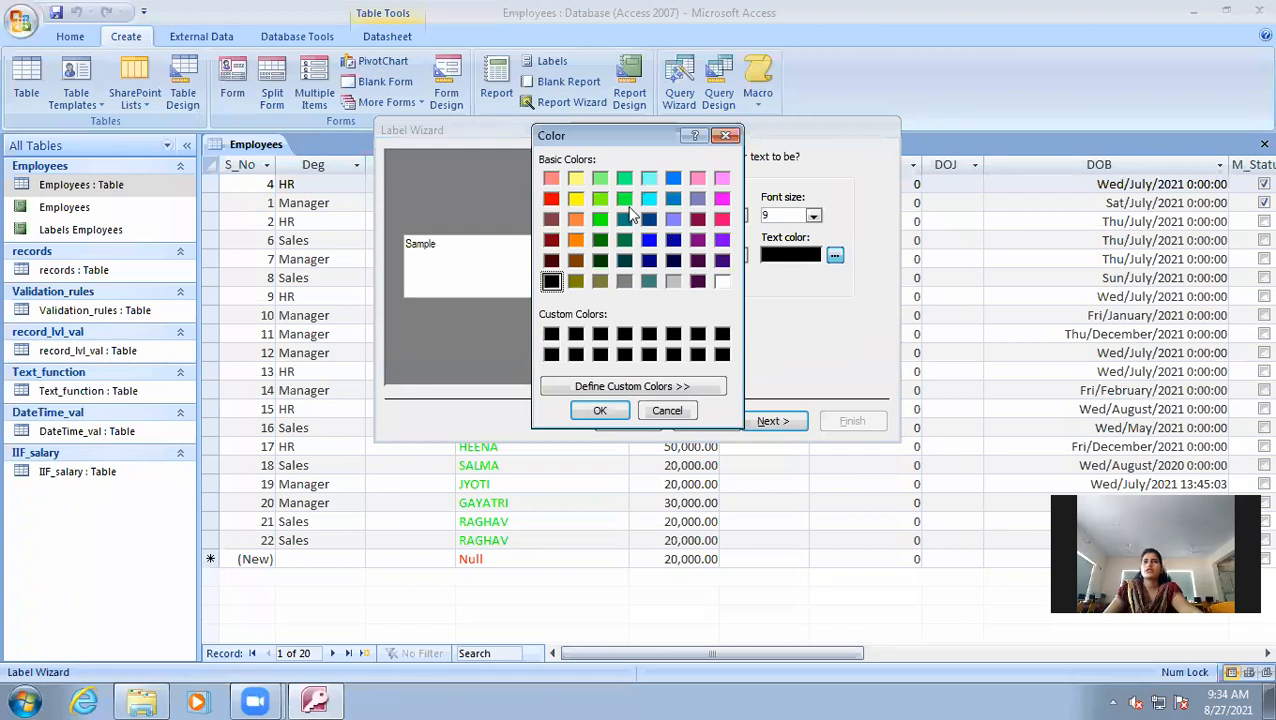
{"action": "left_click", "coordinate": [649, 220]}
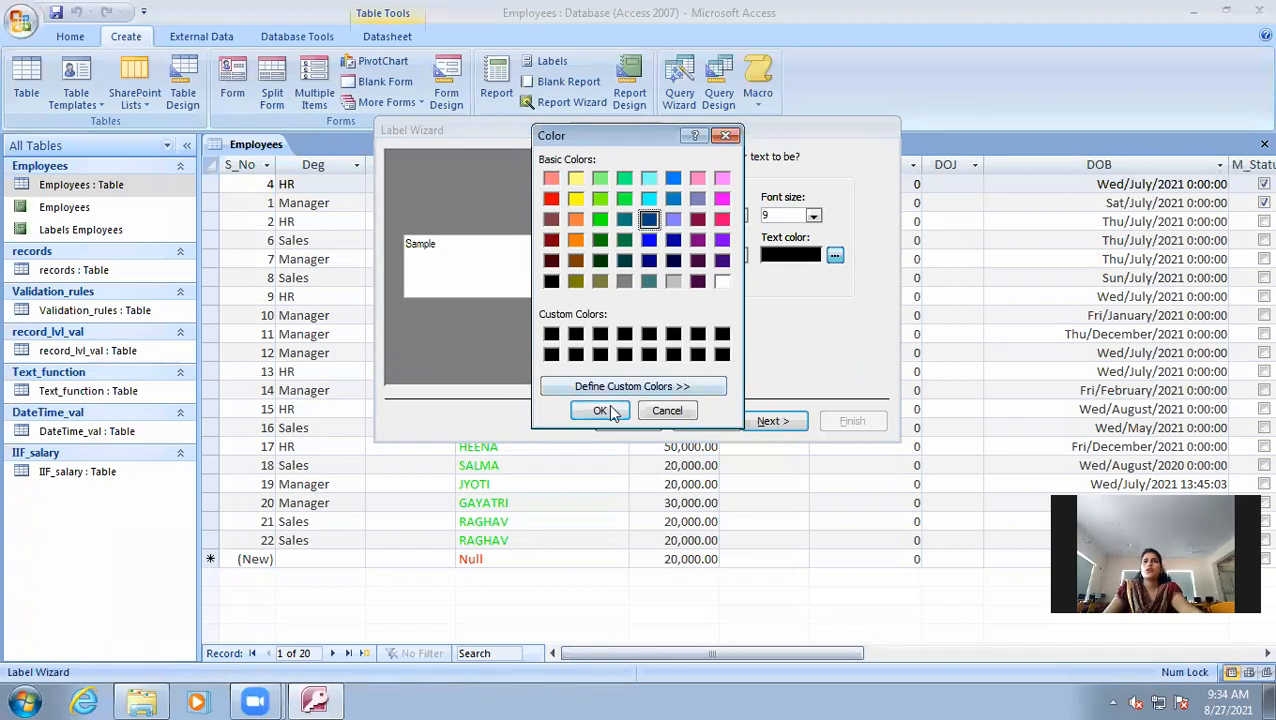
{"action": "left_click", "coordinate": [605, 411]}
{"action": "left_click", "coordinate": [679, 281]}
{"action": "left_click", "coordinate": [773, 421]}
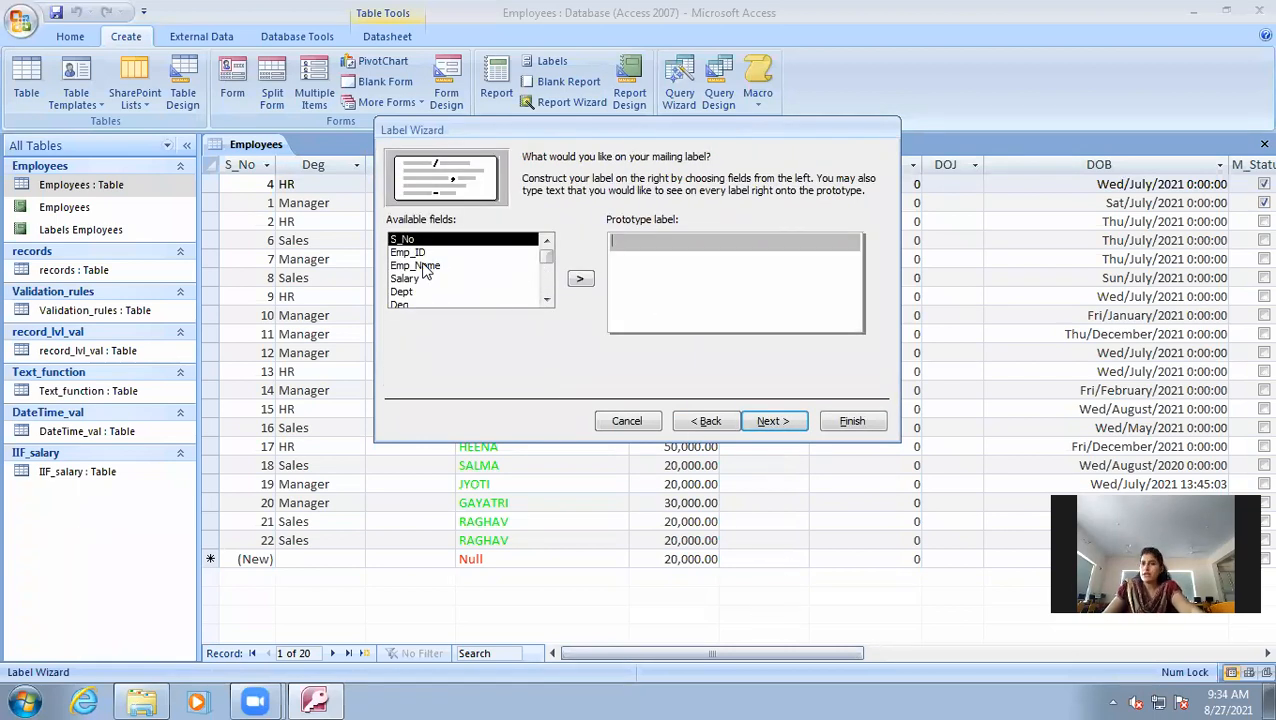
- Build the prototype label with Emp_Name twice, Deg and Mobile_No on one line, followed by a line break
{"action": "left_click", "coordinate": [462, 253]}
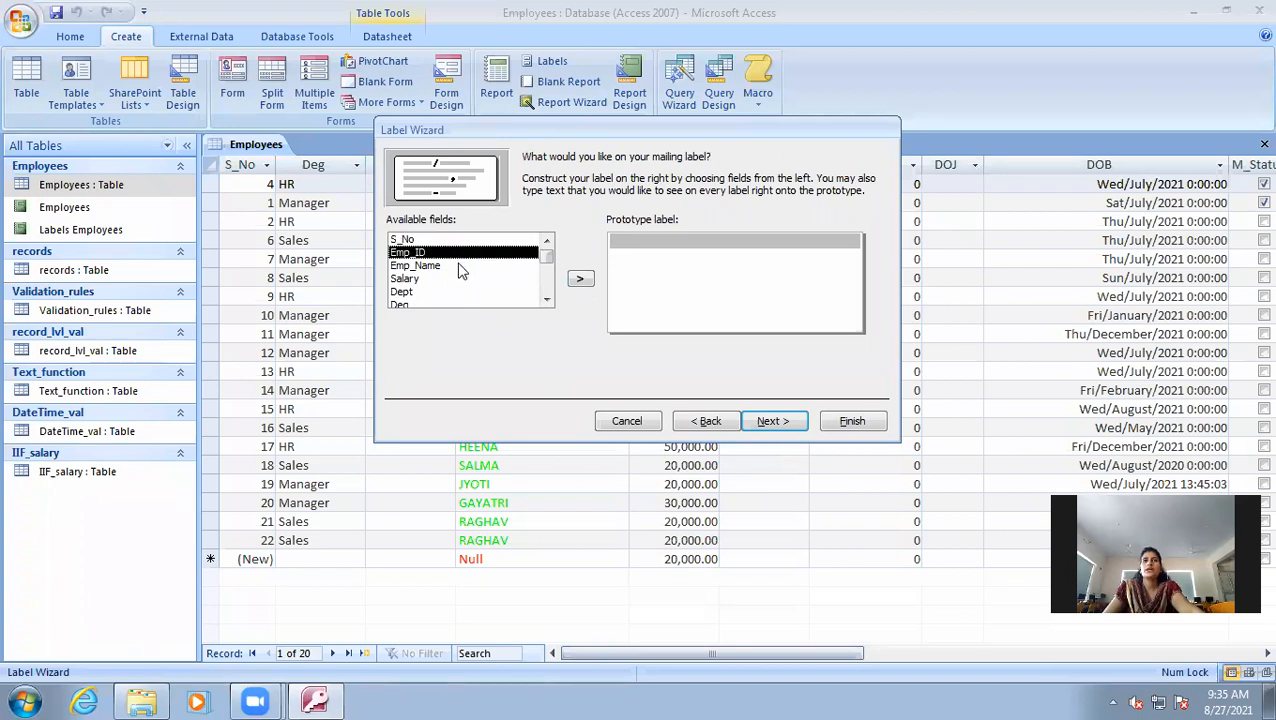
{"action": "left_click", "coordinate": [463, 266]}
{"action": "left_click", "coordinate": [588, 282]}
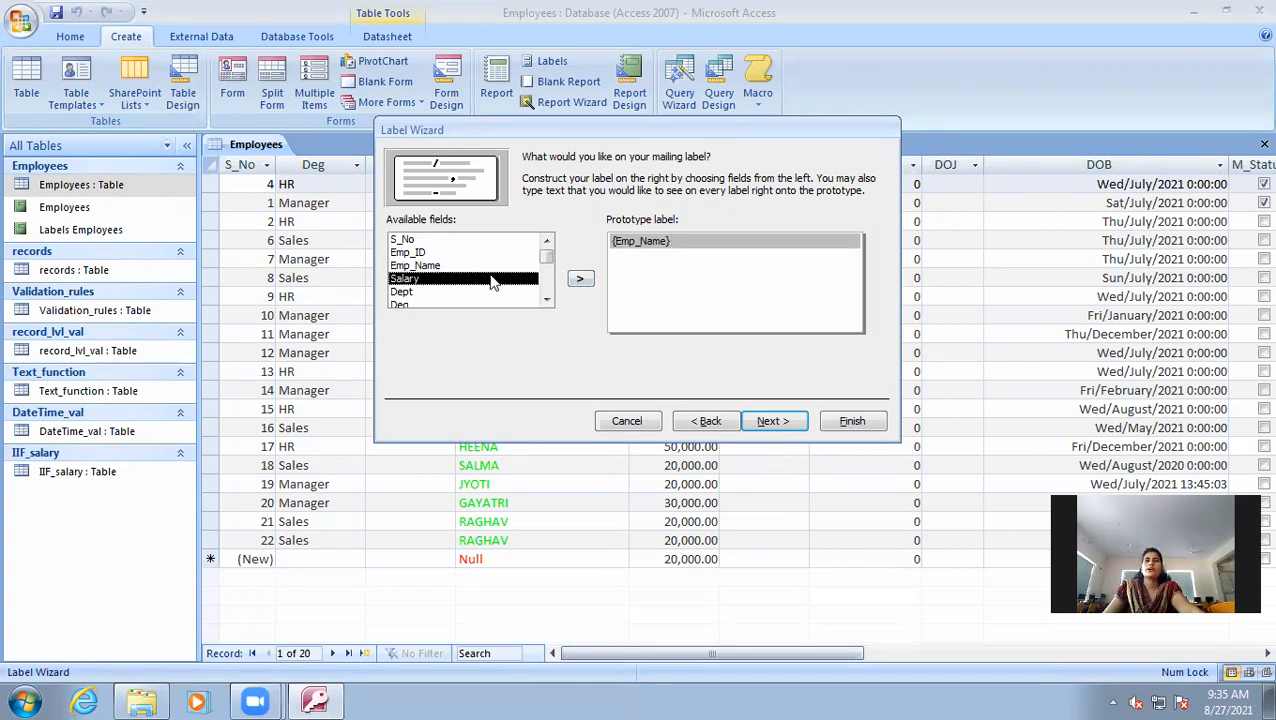
{"action": "double_click", "coordinate": [462, 266]}
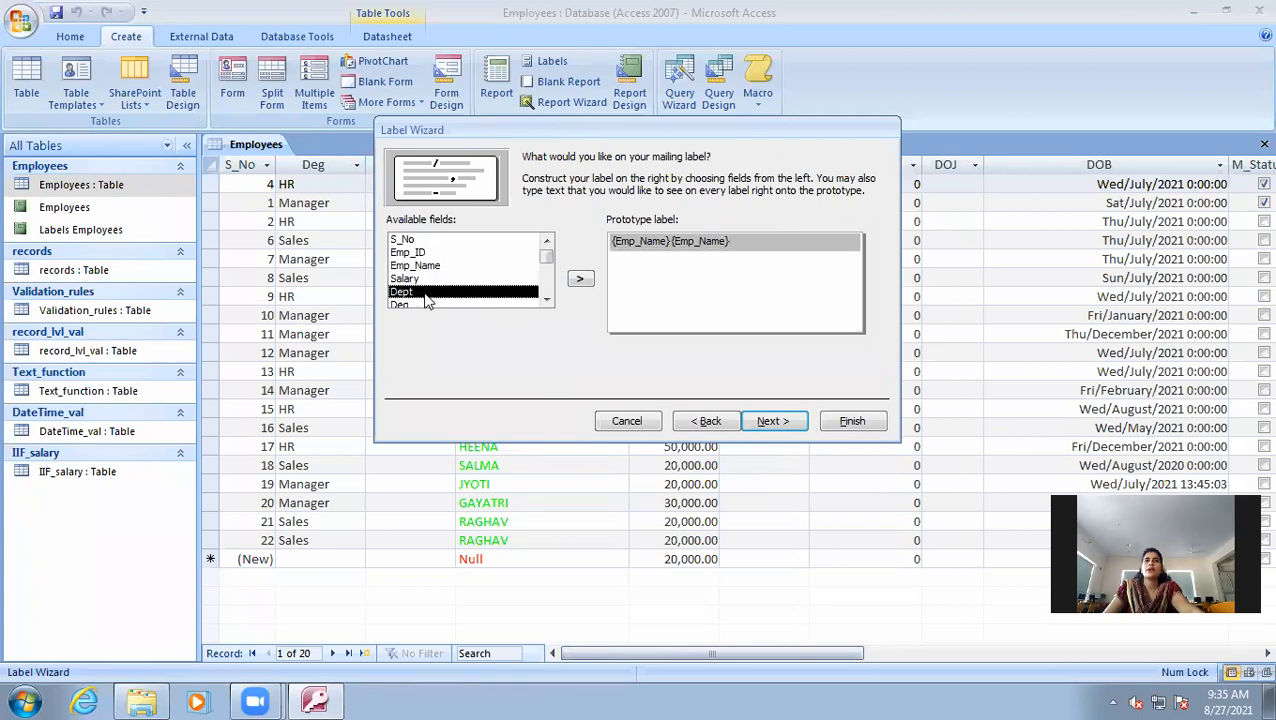
{"action": "left_click", "coordinate": [423, 301]}
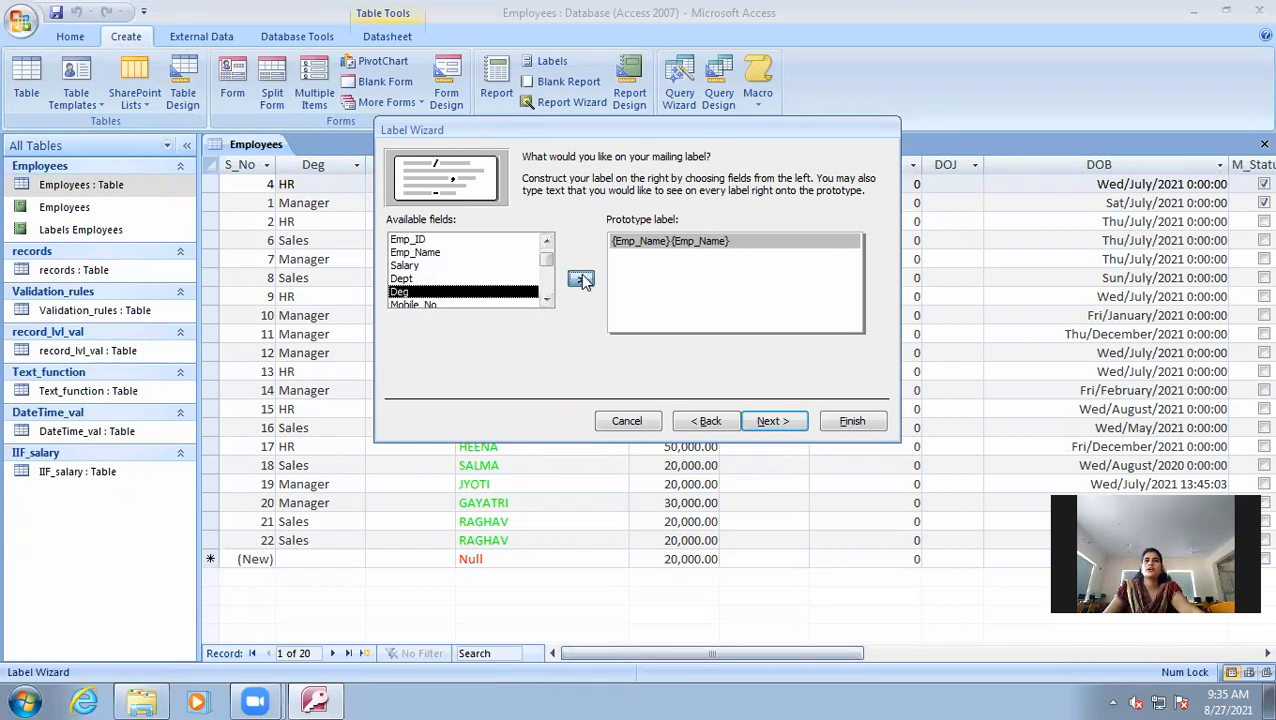
{"action": "left_click", "coordinate": [580, 279]}
{"action": "left_click", "coordinate": [580, 279]}
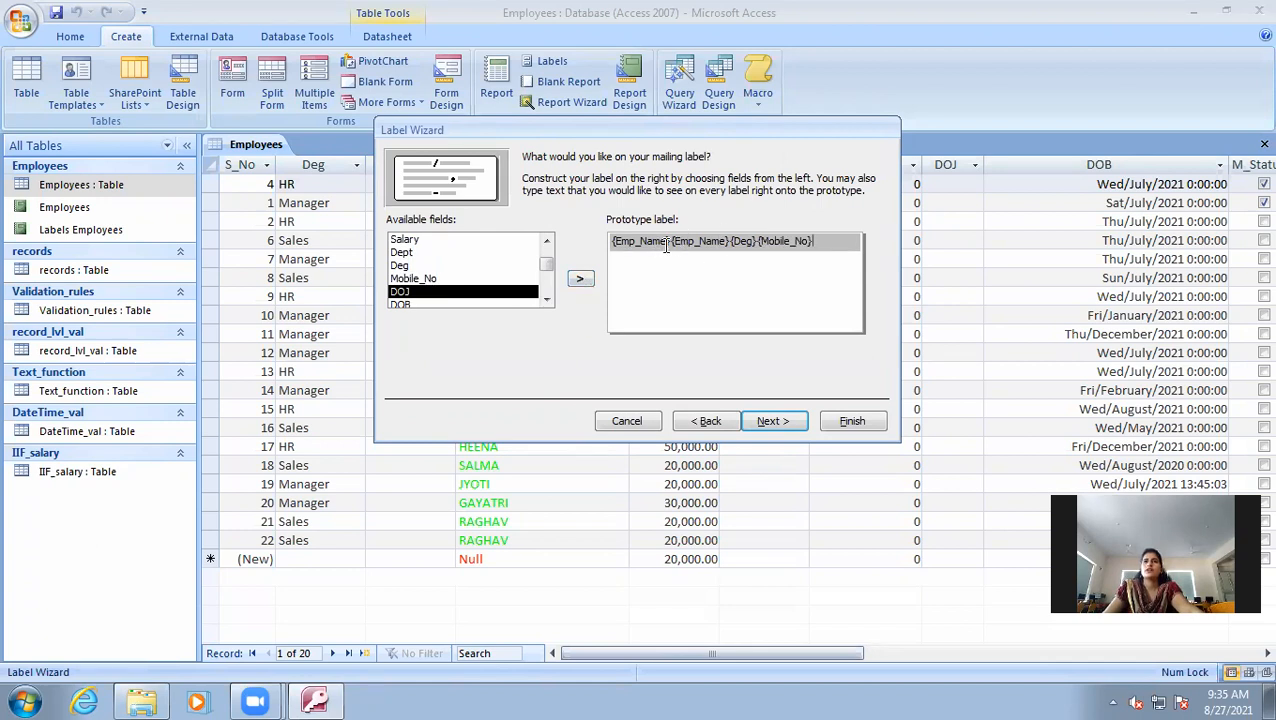
{"action": "key", "text": "Return"}
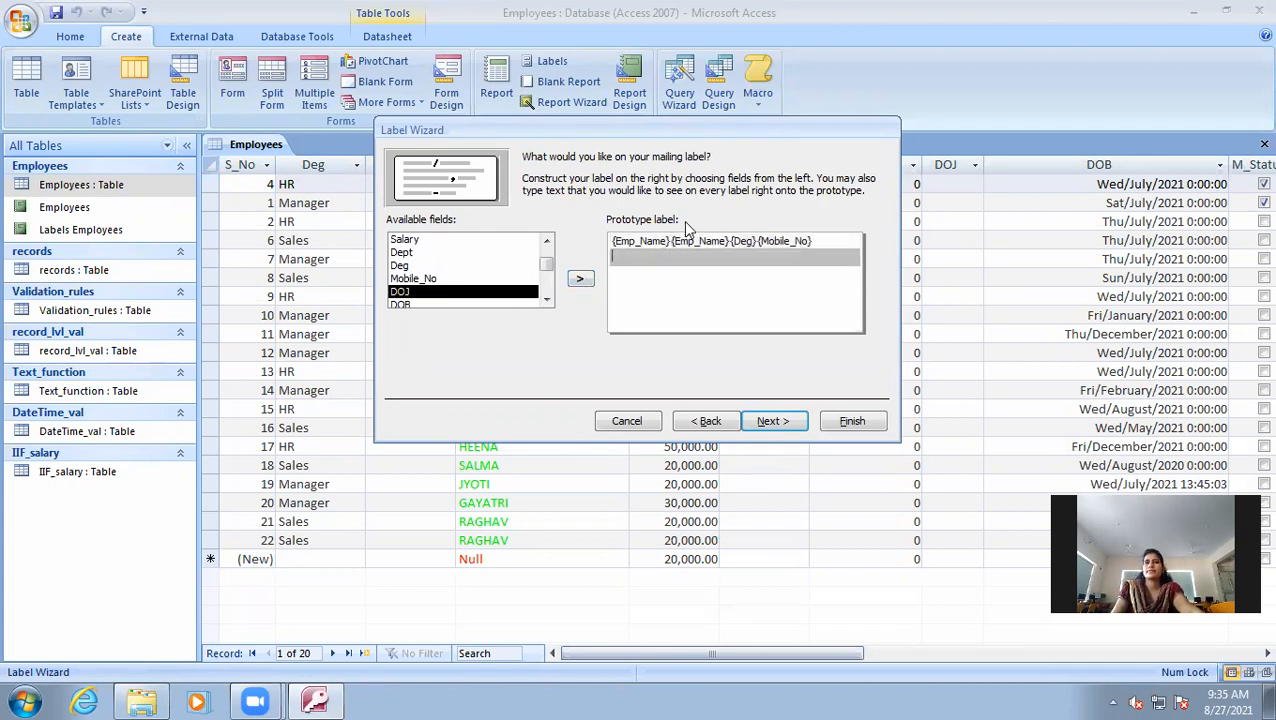
- Finish the label wizard without a sort field and with the default report name
{"action": "left_click", "coordinate": [784, 421]}
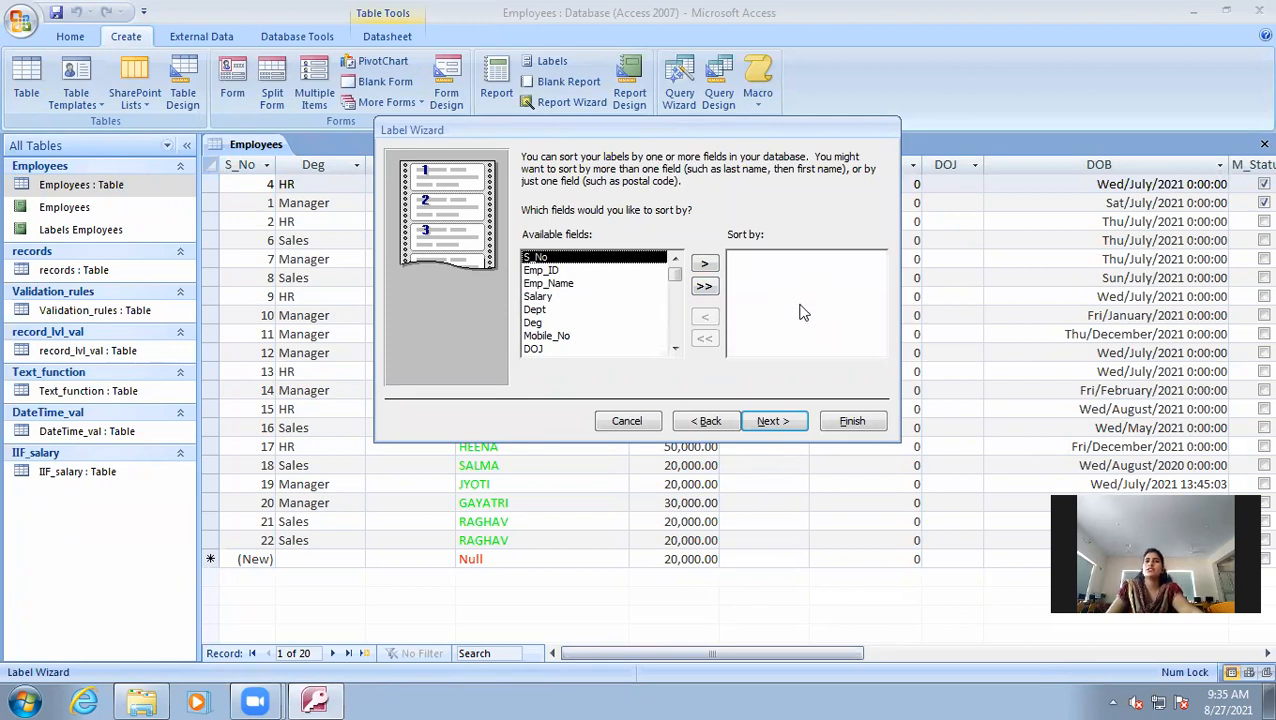
{"action": "left_click", "coordinate": [777, 421]}
{"action": "left_click", "coordinate": [850, 421]}
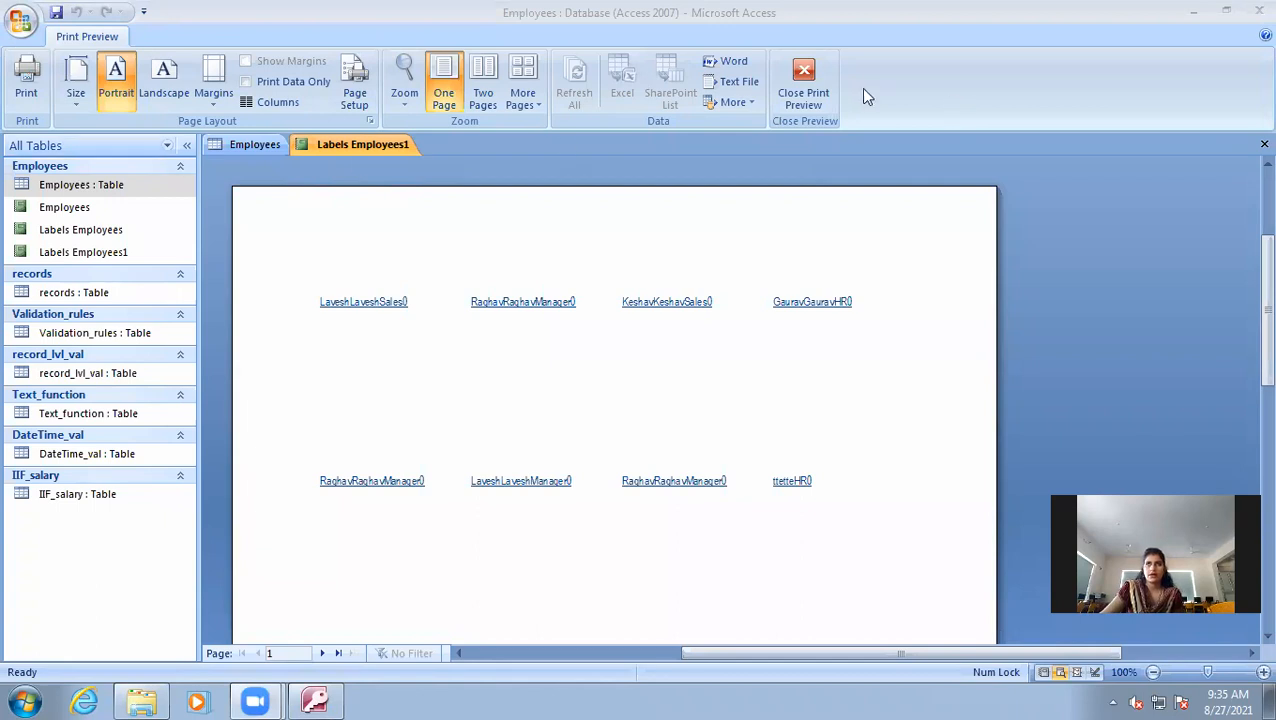
- Close the print preview of the C2243 labels and all open database objects
{"action": "left_click", "coordinate": [808, 88]}
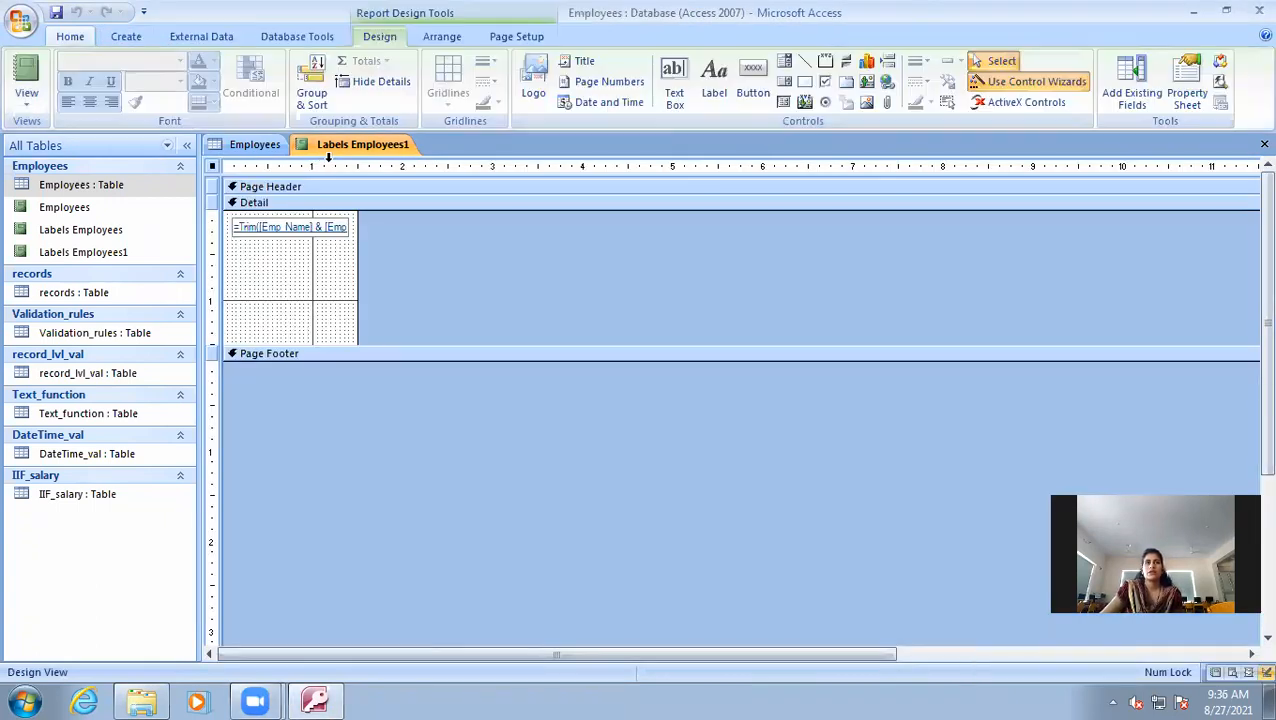
{"action": "right_click", "coordinate": [335, 146]}
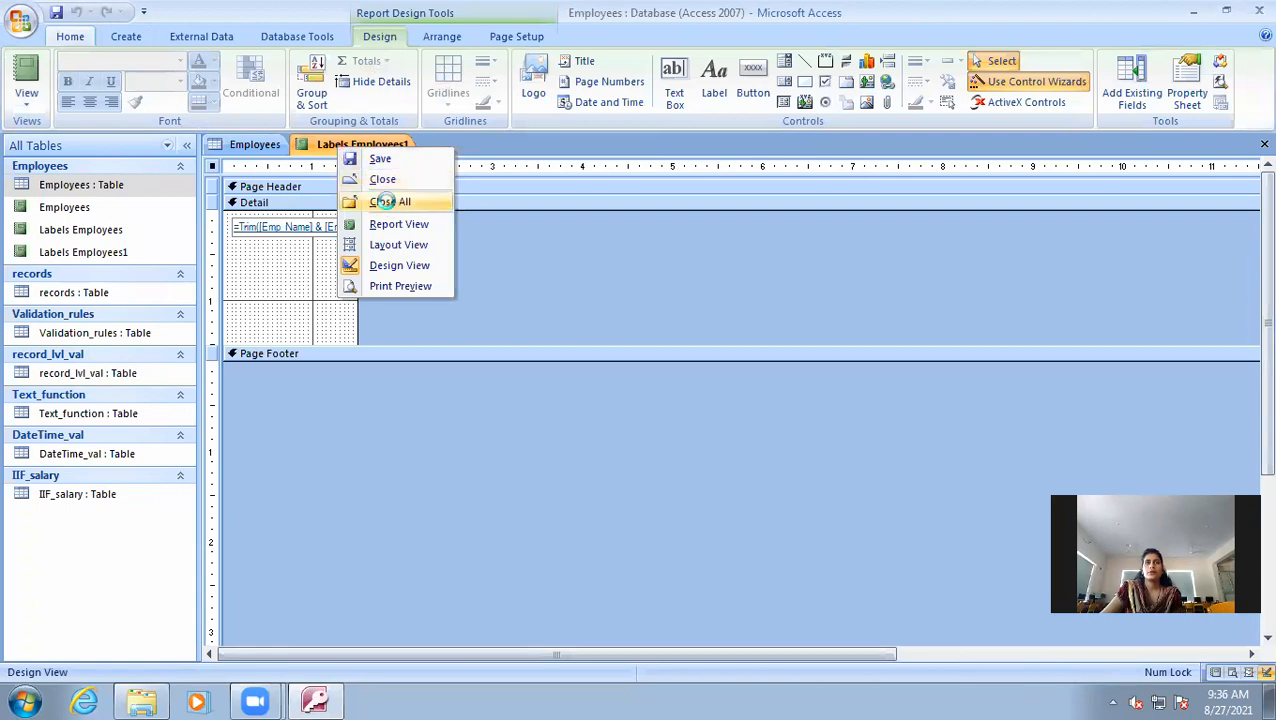
{"action": "left_click", "coordinate": [389, 204]}
- Start a label report for the Employees table using the C2651 label size, 5/6" x 1 1/2"
{"action": "left_click", "coordinate": [123, 40]}
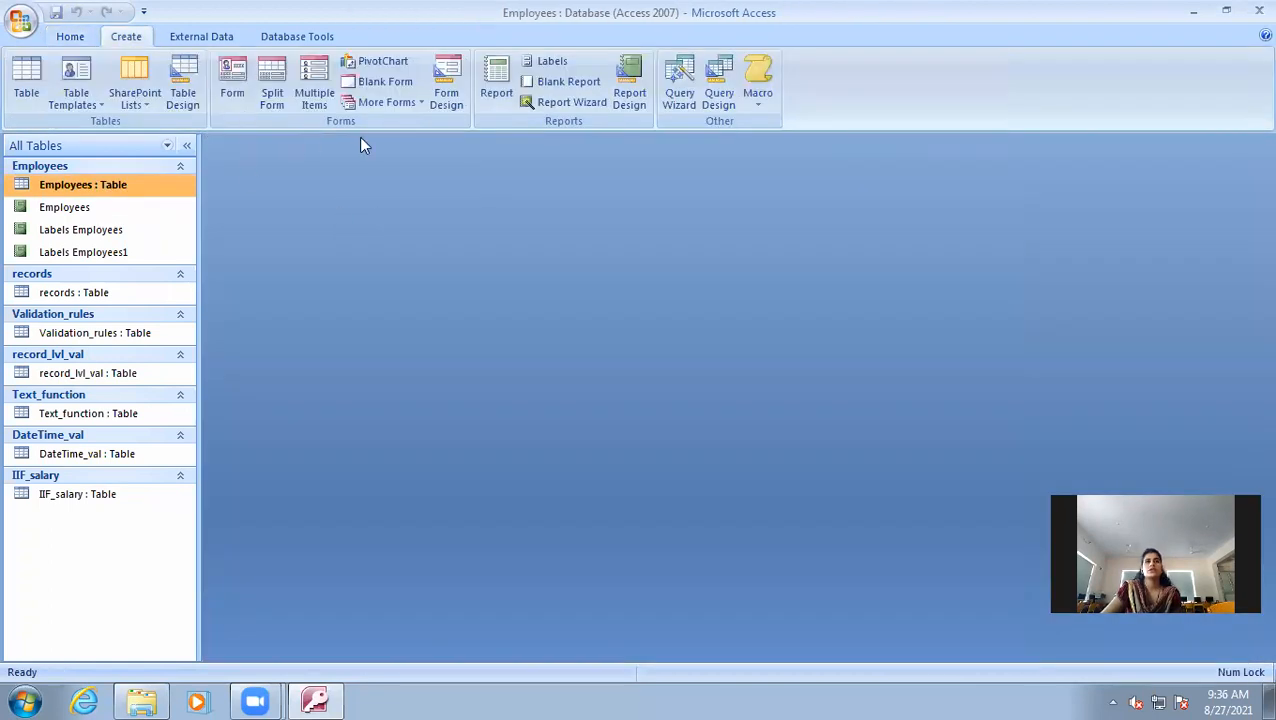
{"action": "left_click", "coordinate": [556, 62]}
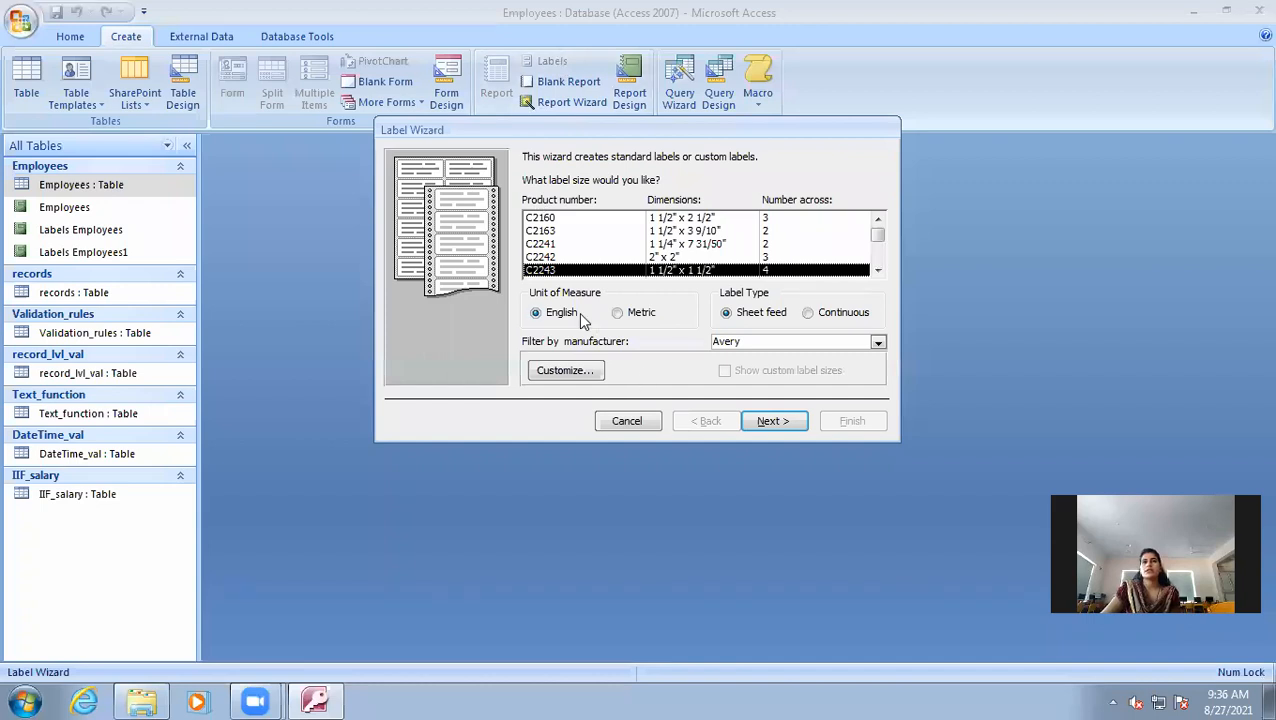
{"action": "left_click", "coordinate": [880, 270]}
{"action": "left_click", "coordinate": [880, 270]}
{"action": "left_click", "coordinate": [880, 270]}
{"action": "left_click", "coordinate": [880, 270]}
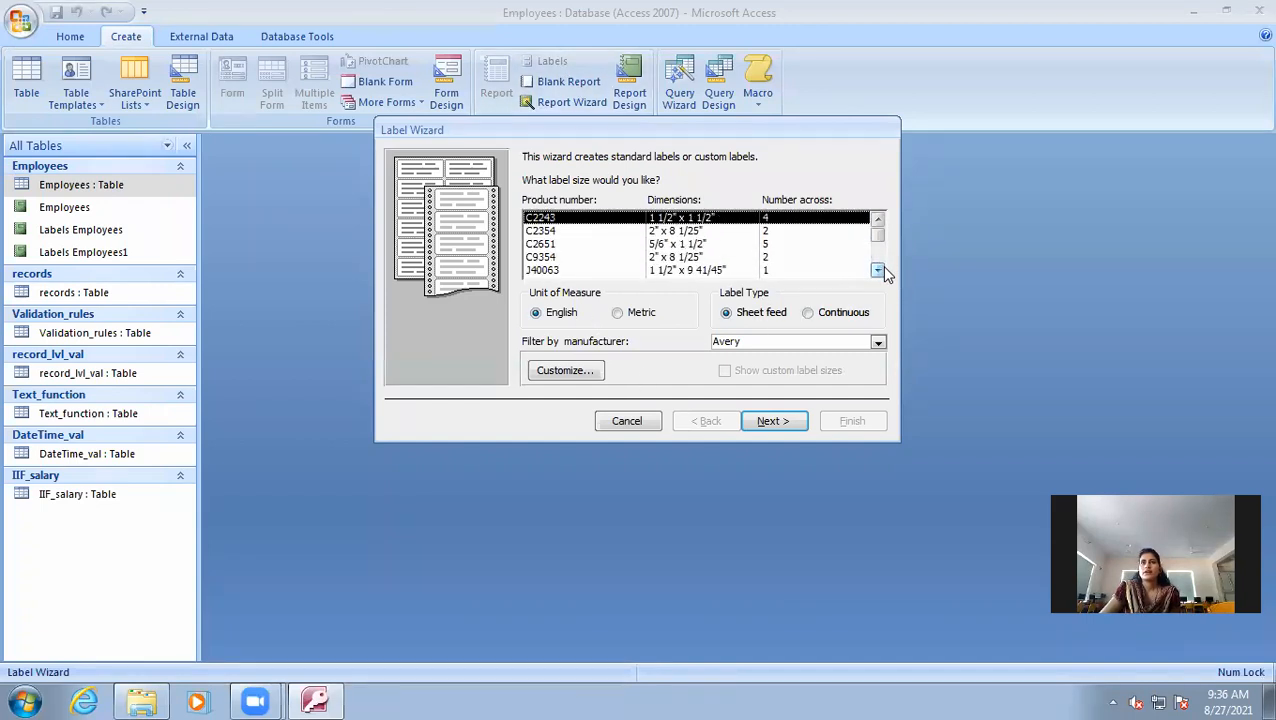
{"action": "left_click", "coordinate": [762, 244]}
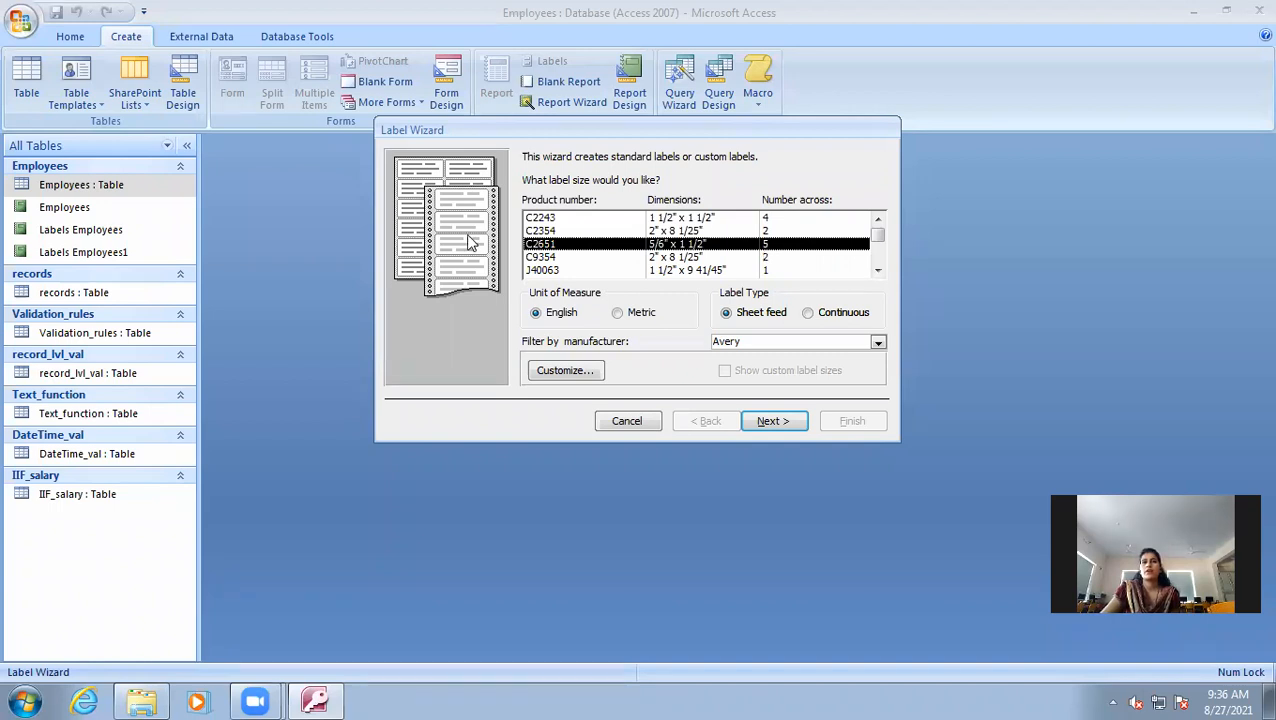
{"action": "left_click", "coordinate": [768, 421]}
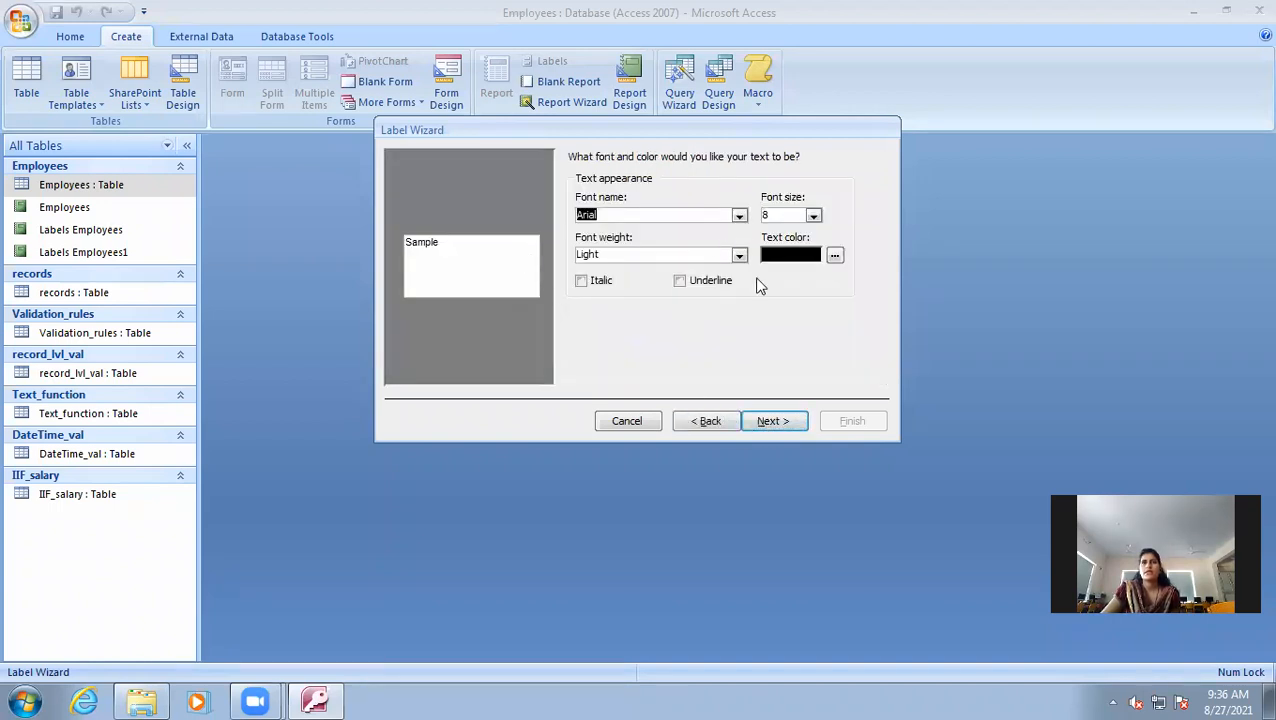
- Keep the default text appearance and build the prototype label with Emp_Name and Salary on one line
{"action": "left_click", "coordinate": [771, 423]}
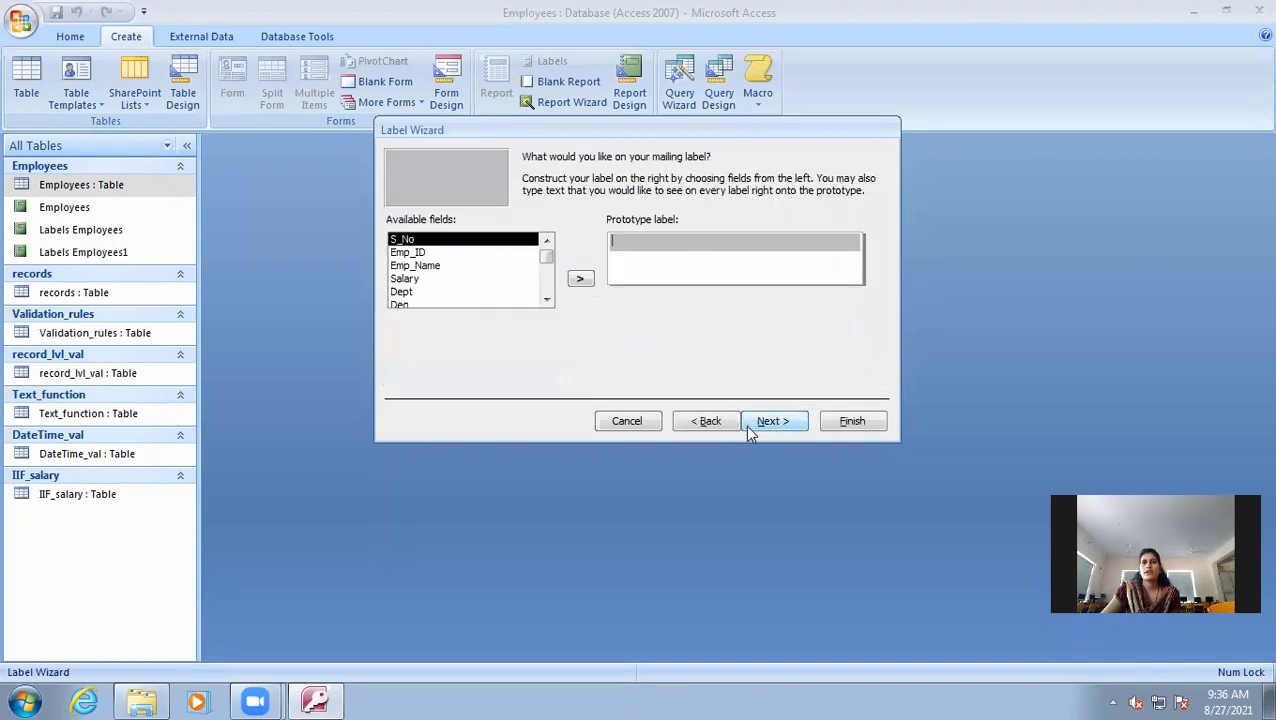
{"action": "mouse_move", "coordinate": [548, 260]}
{"action": "left_mouse_down"}
{"action": "mouse_move", "coordinate": [553, 292]}
{"action": "mouse_move", "coordinate": [548, 250]}
{"action": "left_mouse_up"}
{"action": "double_click", "coordinate": [444, 262]}
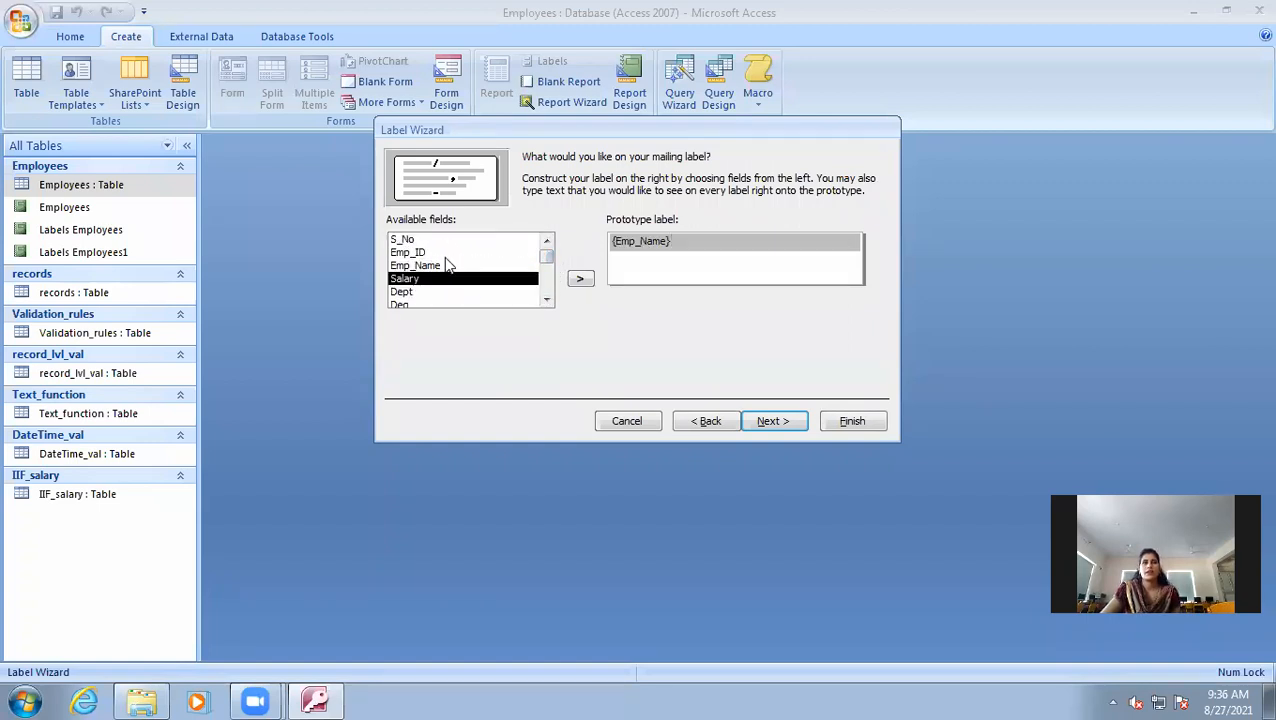
{"action": "left_click", "coordinate": [446, 257]}
{"action": "left_click", "coordinate": [446, 265]}
{"action": "left_click", "coordinate": [438, 280]}
{"action": "left_click", "coordinate": [439, 290]}
{"action": "left_click", "coordinate": [438, 283]}
{"action": "double_click", "coordinate": [444, 280]}
{"action": "left_click", "coordinate": [440, 279]}
{"action": "left_click", "coordinate": [438, 253]}
{"action": "left_click", "coordinate": [446, 266]}
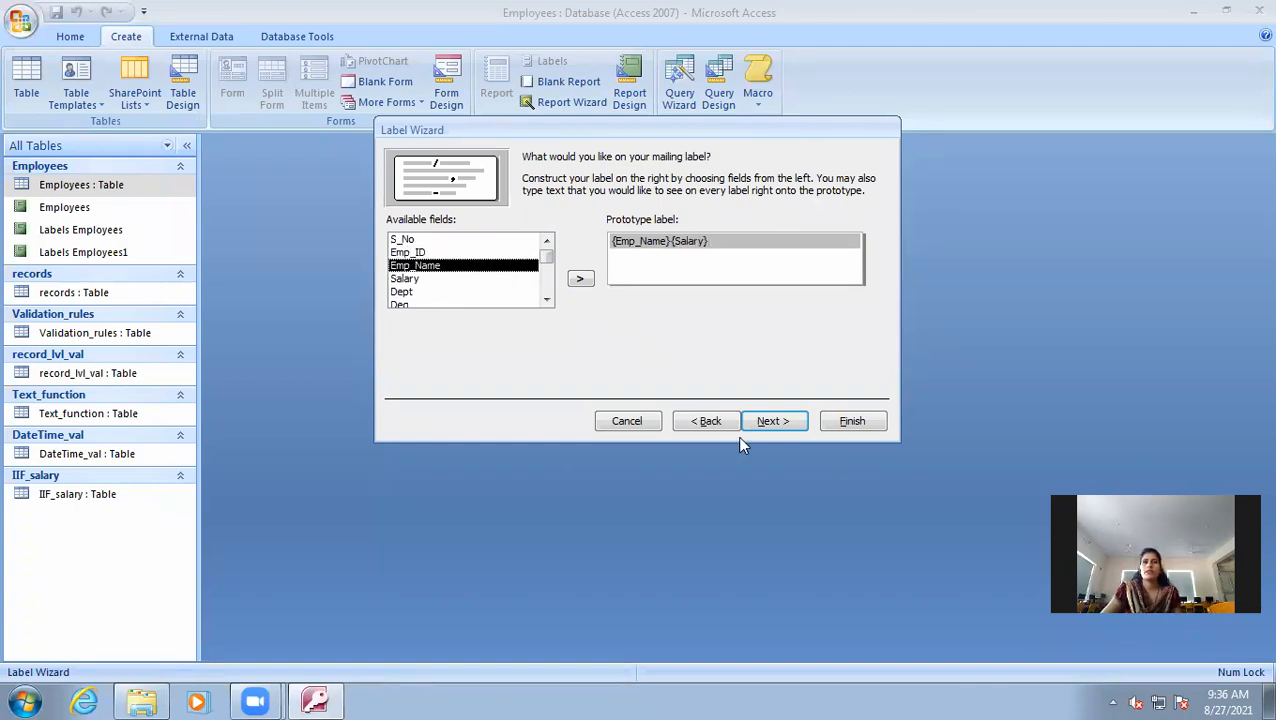
- Create the C2651 label report without a sort field and under its default name, and close its print preview
{"action": "left_click", "coordinate": [786, 421]}
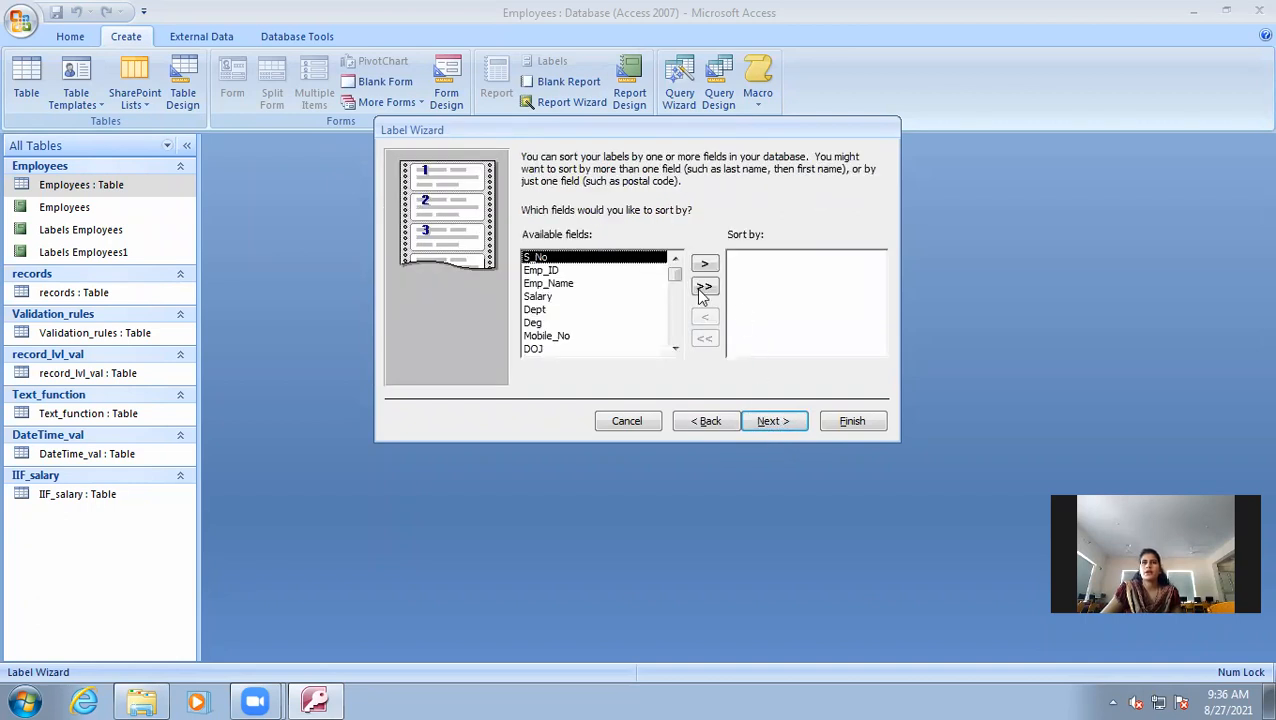
{"action": "left_click", "coordinate": [772, 423]}
{"action": "left_click", "coordinate": [840, 421]}
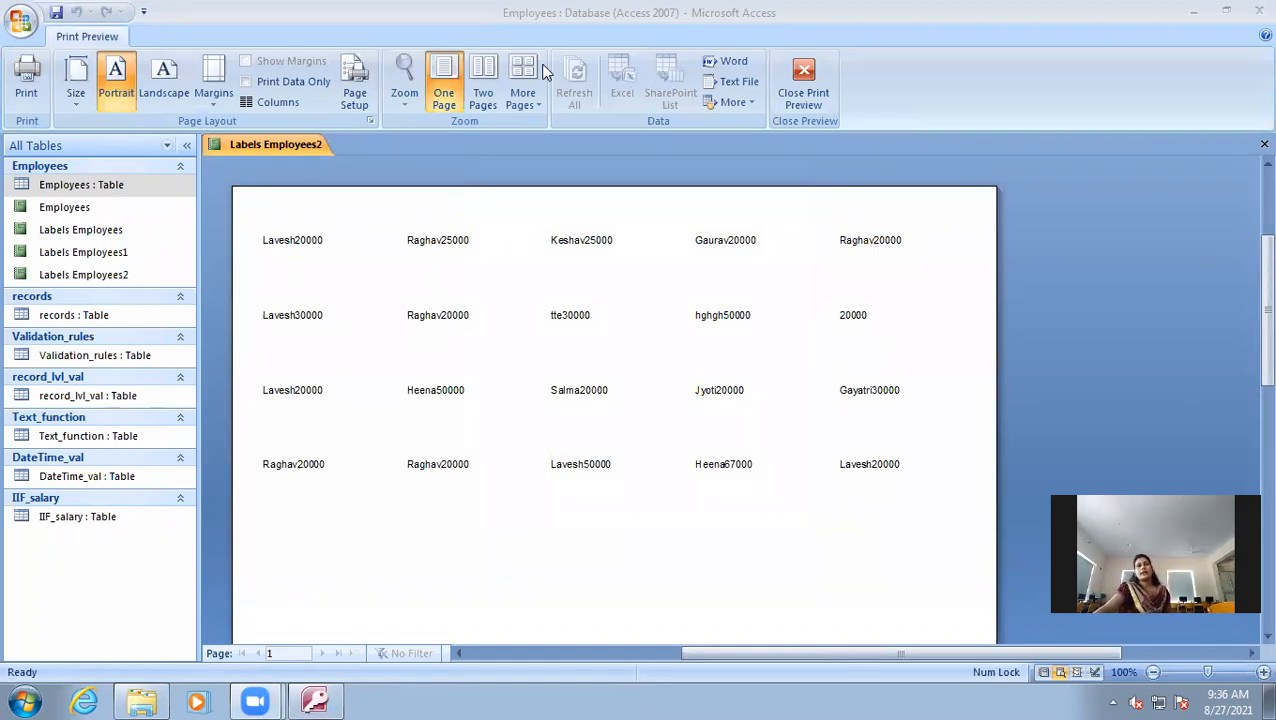
{"action": "left_click", "coordinate": [804, 100]}
- Create a form from the Labels Employees2 report and switch it to Design View
{"action": "left_click", "coordinate": [135, 37]}
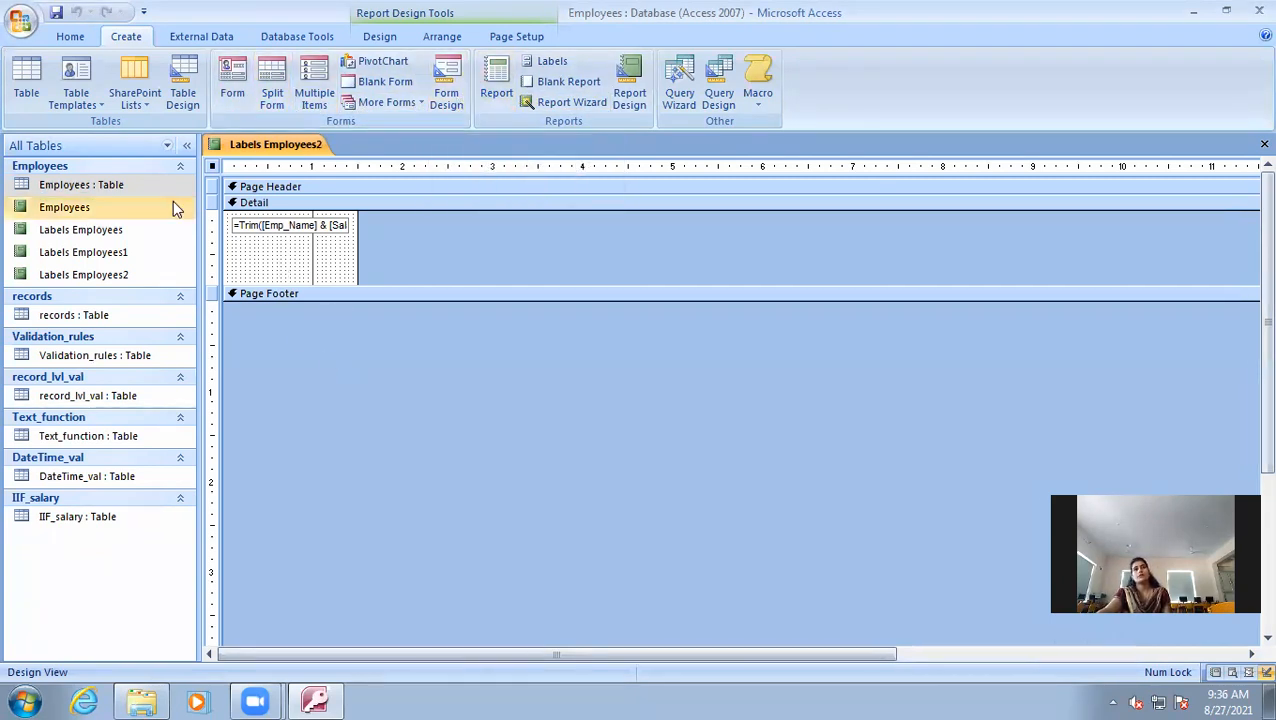
{"action": "left_click", "coordinate": [230, 88]}
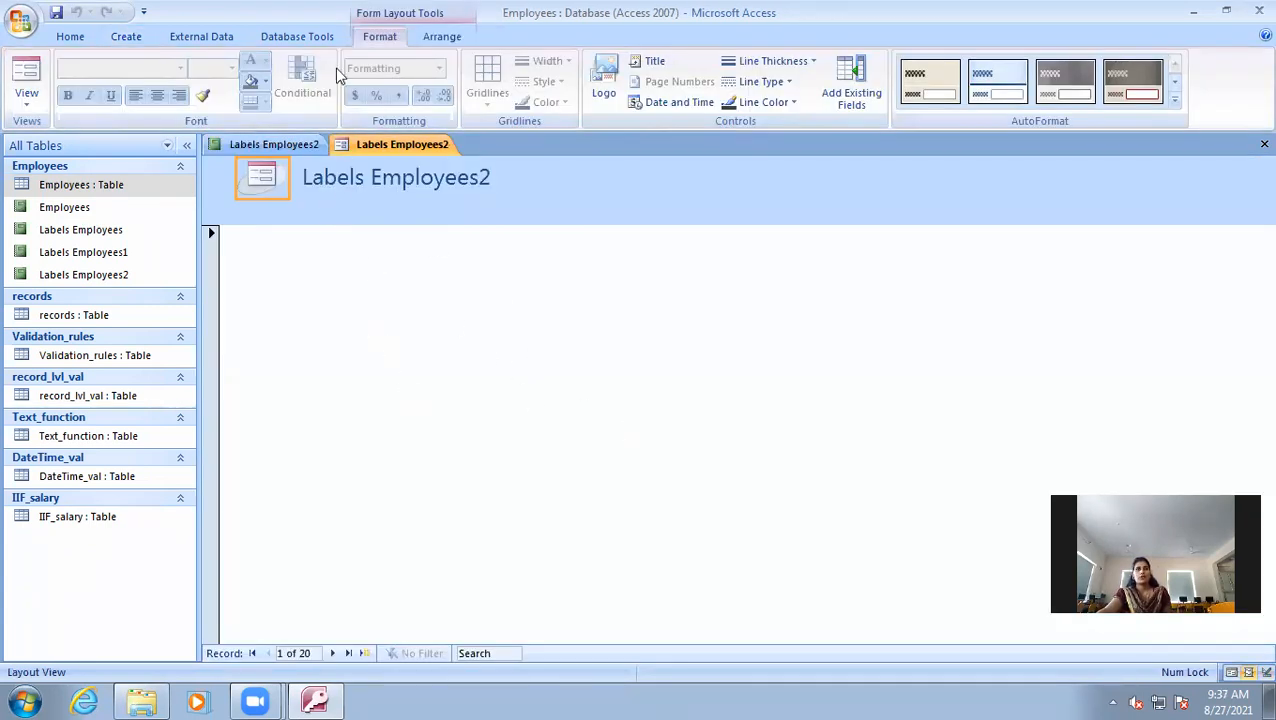
{"action": "left_click", "coordinate": [22, 100]}
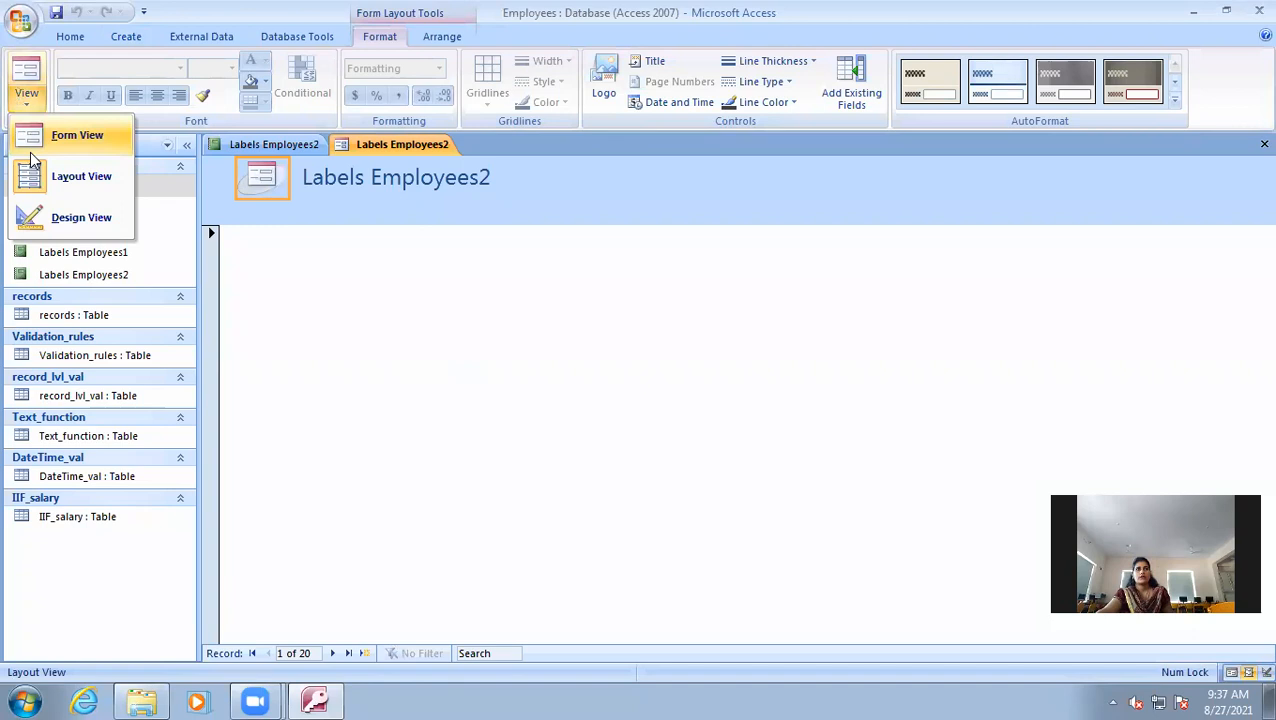
{"action": "left_click", "coordinate": [28, 216]}
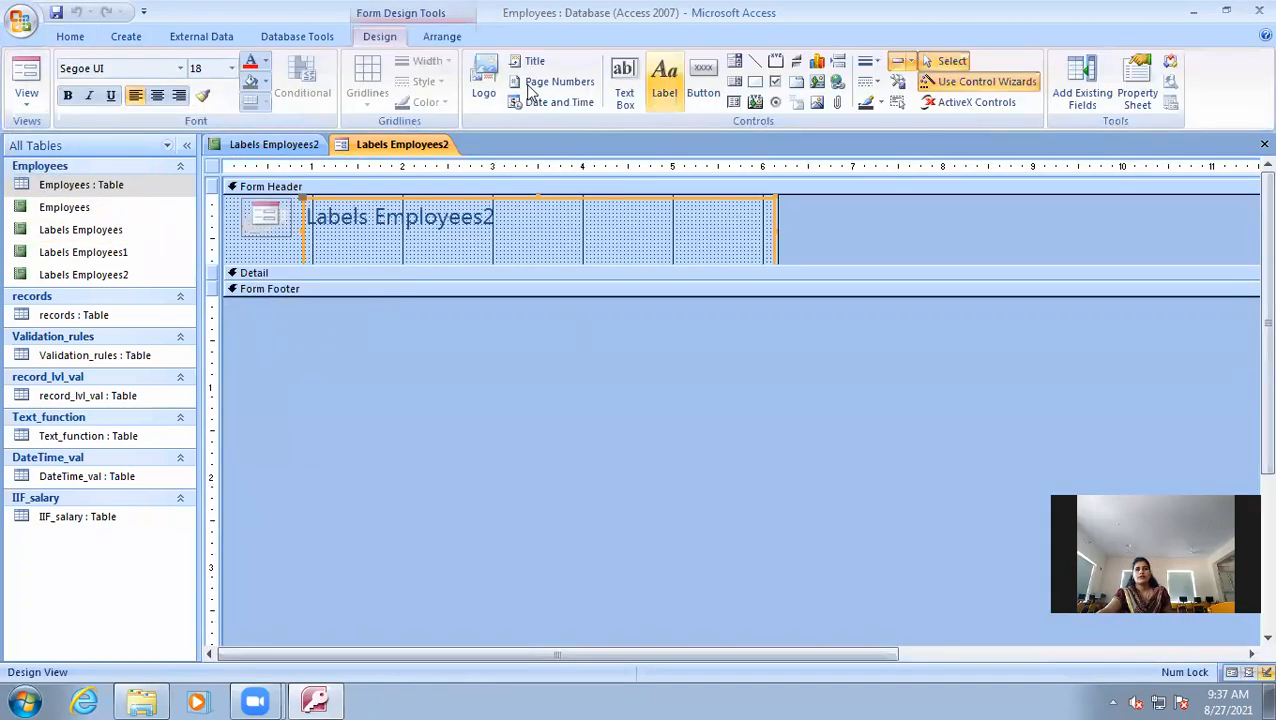
- Try to close all open objects, and cancel saving the new form
{"action": "right_click", "coordinate": [370, 148]}
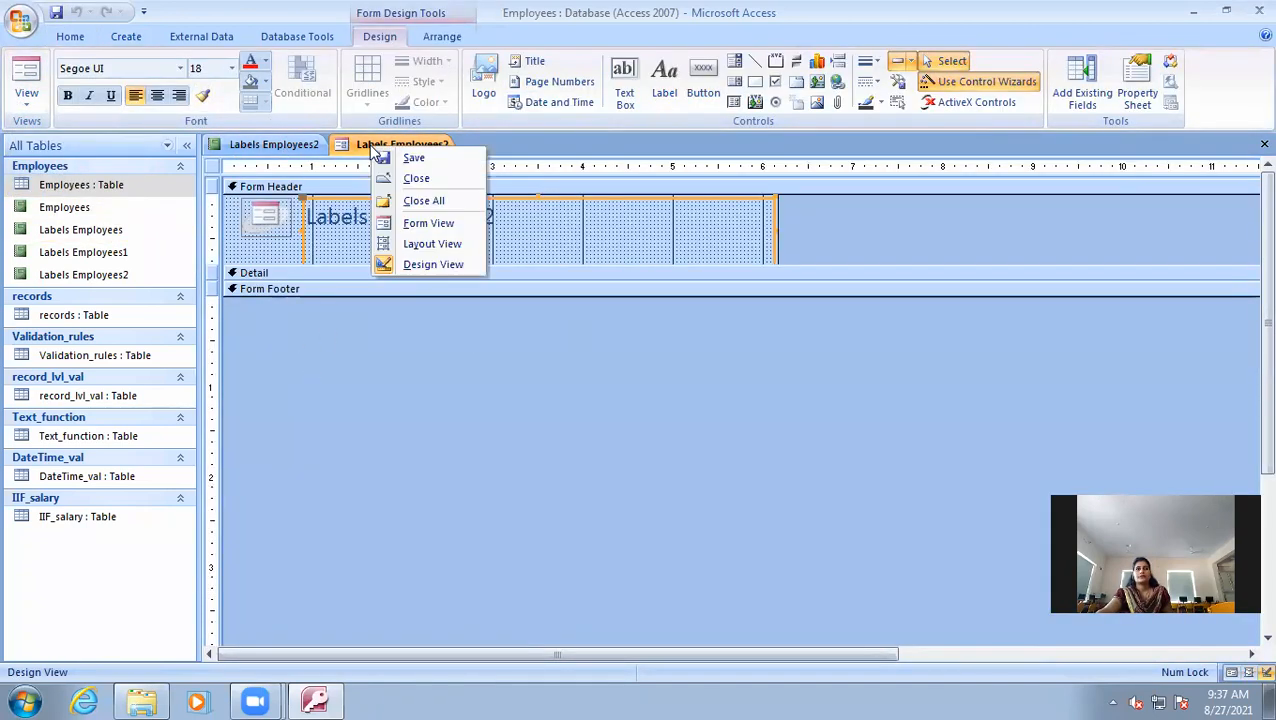
{"action": "left_click", "coordinate": [440, 202]}
{"action": "left_click", "coordinate": [567, 397]}
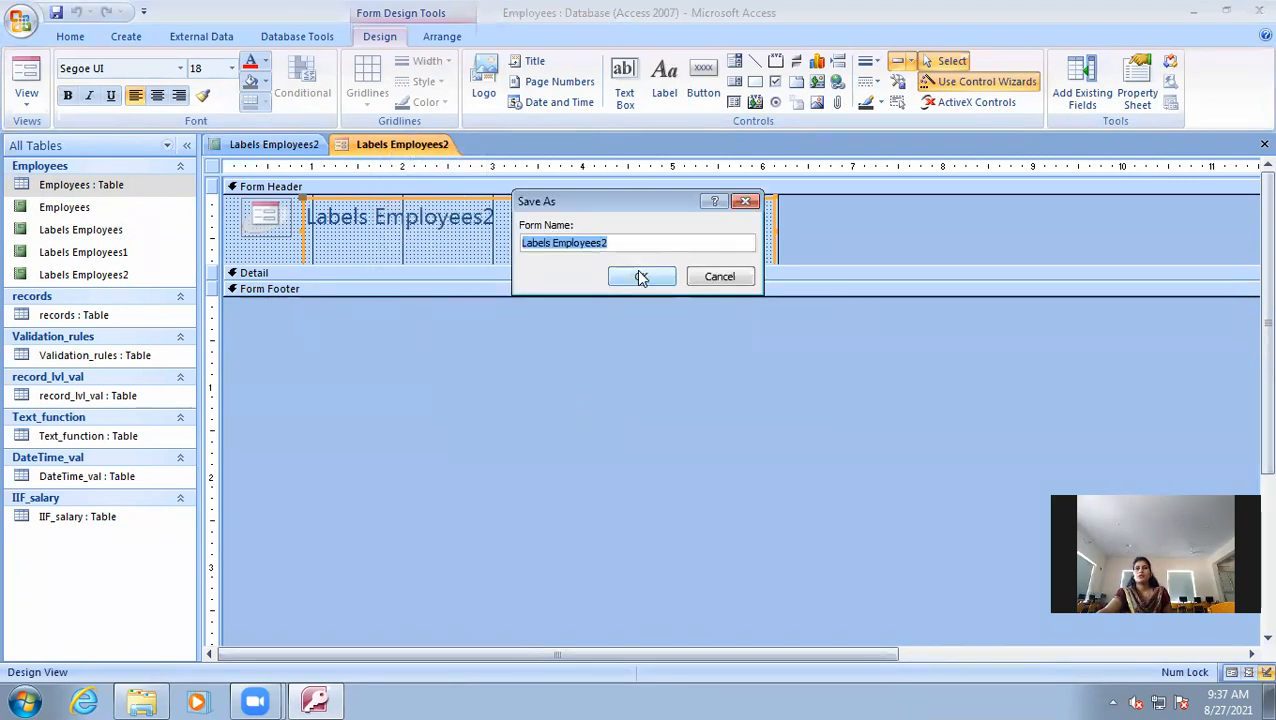
{"action": "left_click", "coordinate": [720, 277]}
{"action": "right_click", "coordinate": [388, 144]}
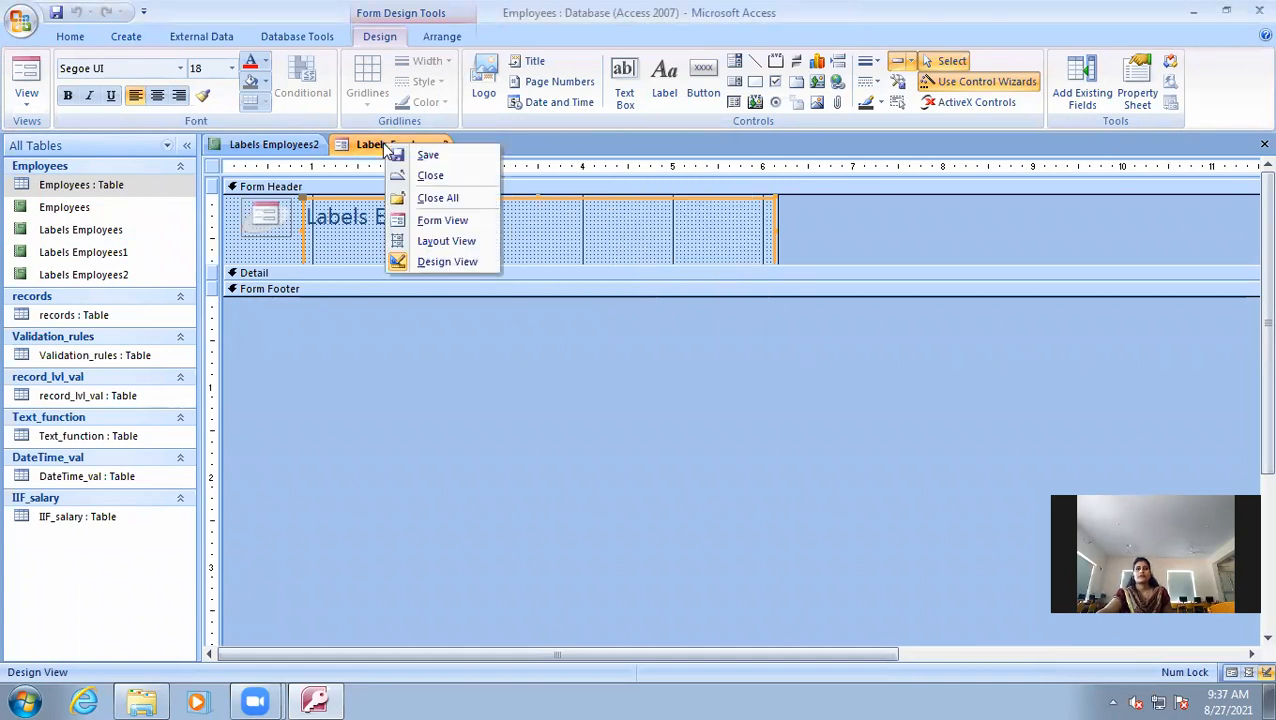
{"action": "left_click", "coordinate": [479, 232]}
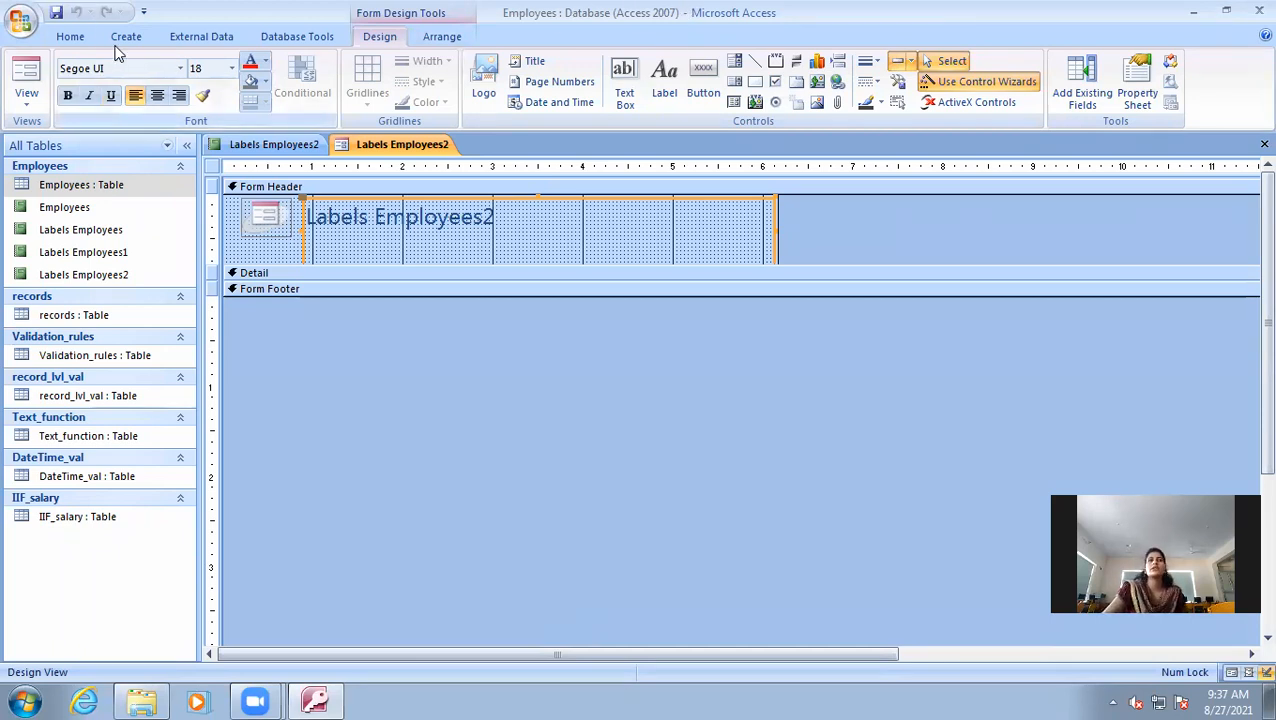
{"action": "left_click", "coordinate": [212, 37]}
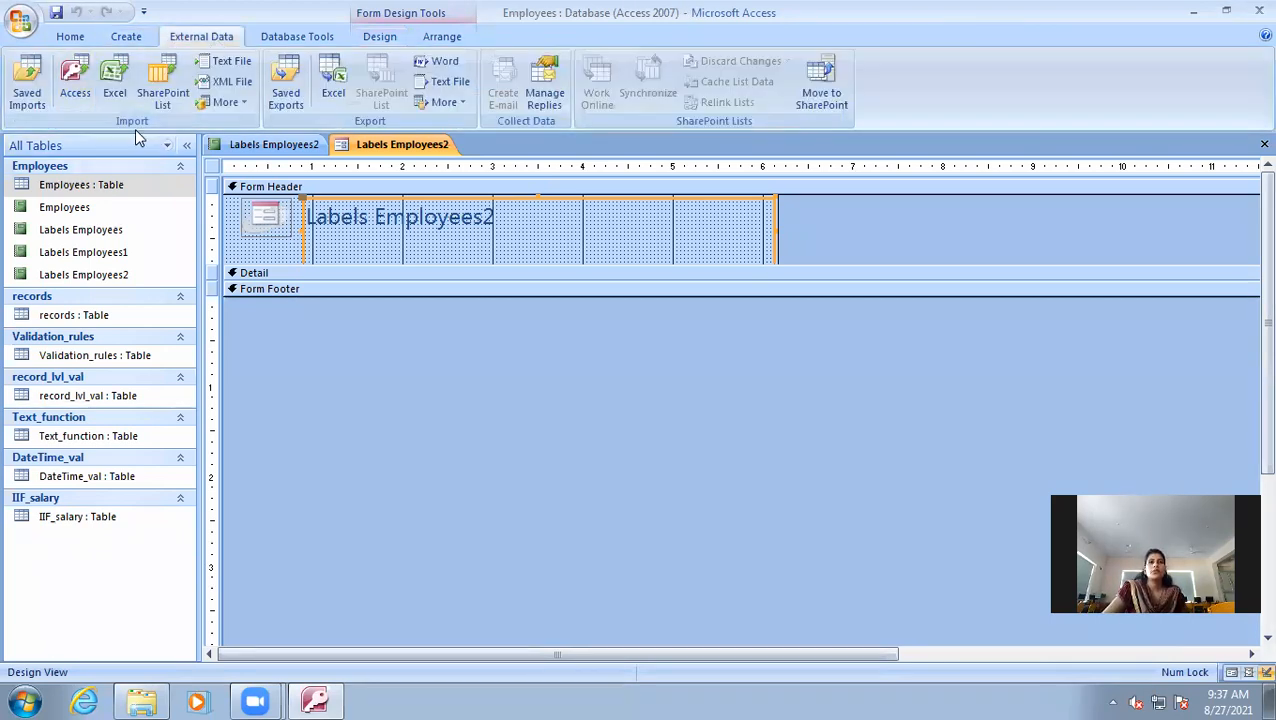
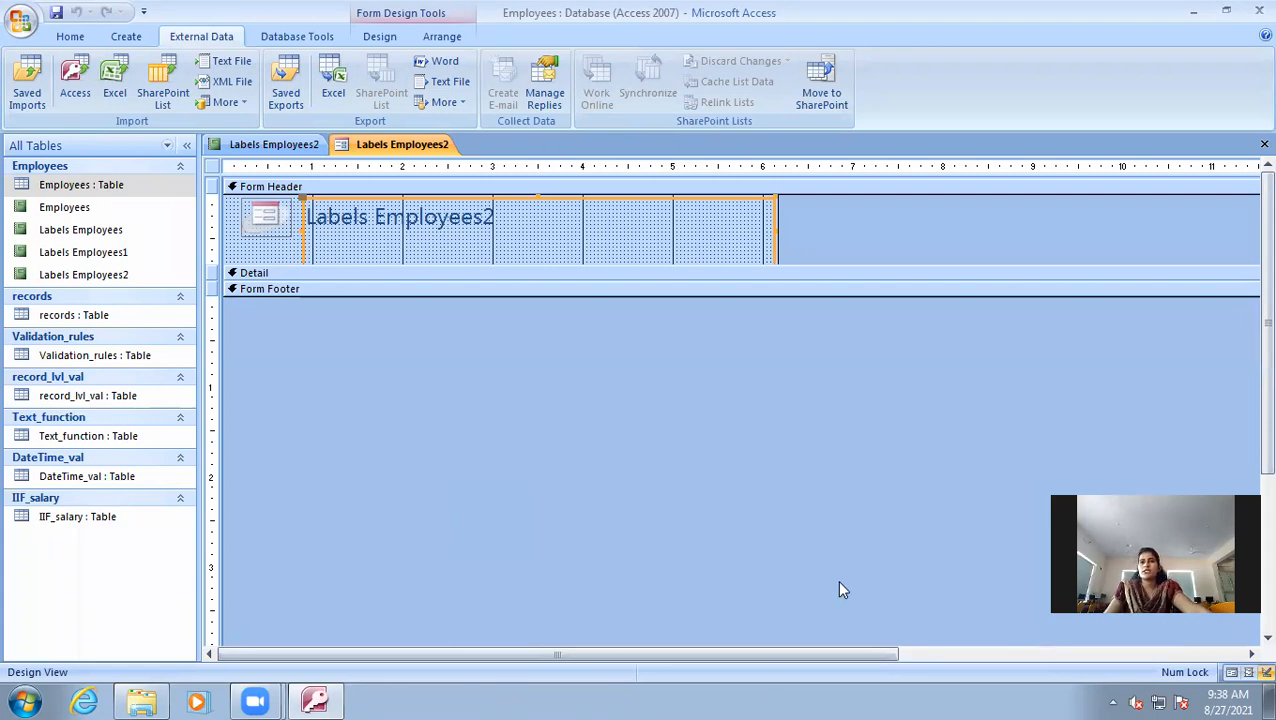
{"action": "left_click", "coordinate": [665, 693]}
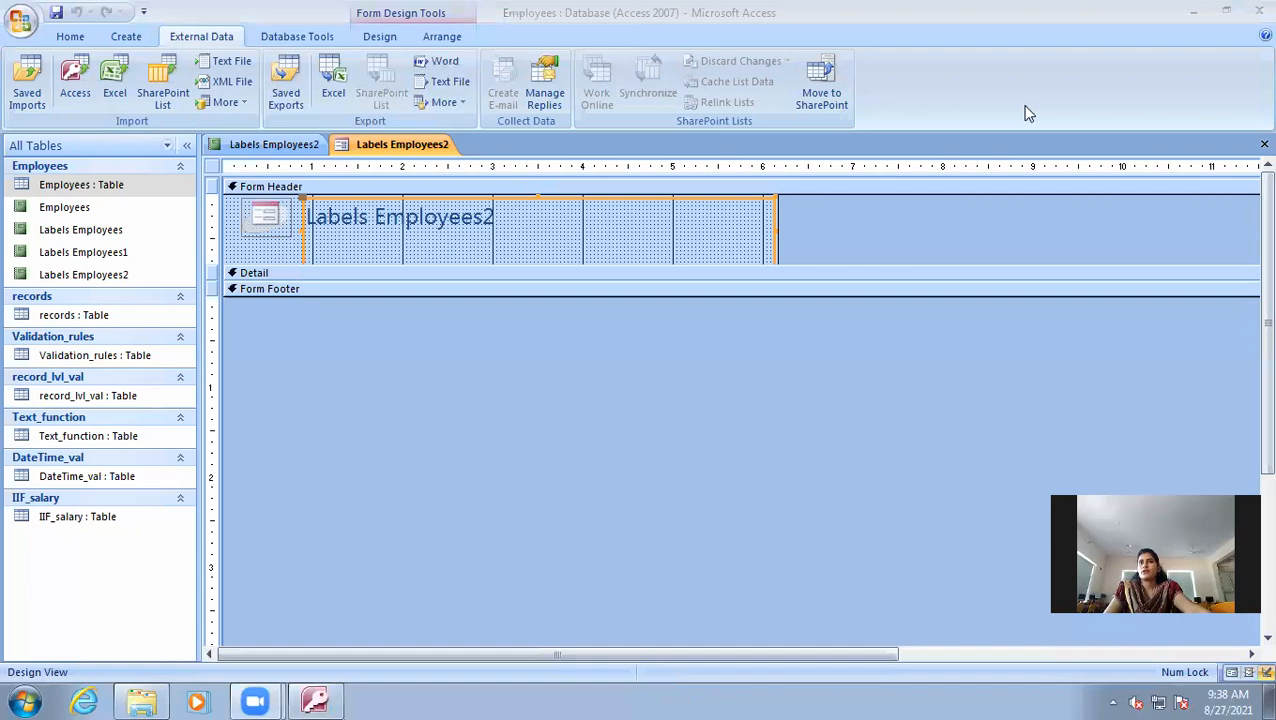